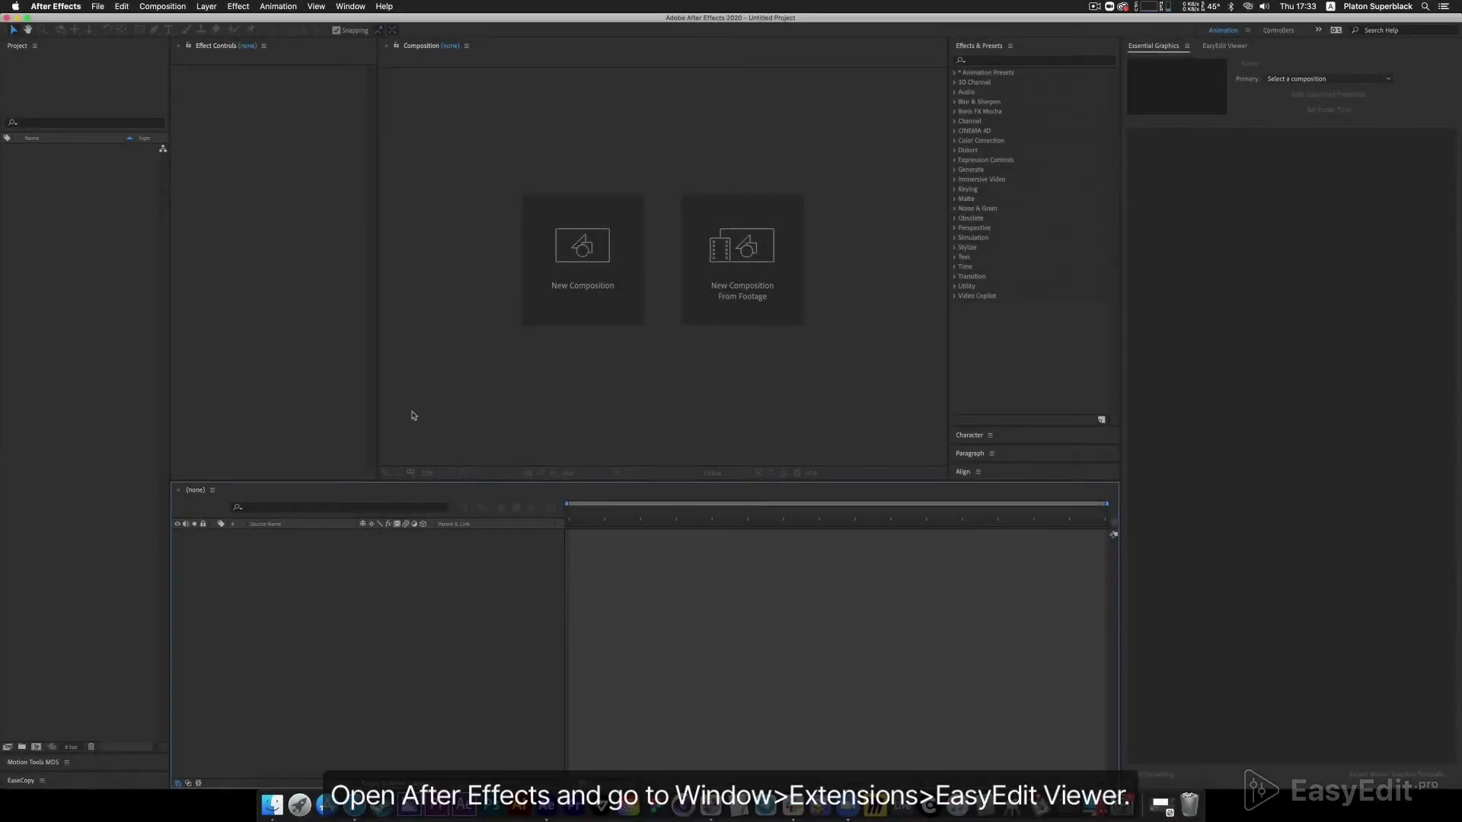
- Open the EasyEdit Viewer extension
{"action": "left_click", "coordinate": [350, 6]}
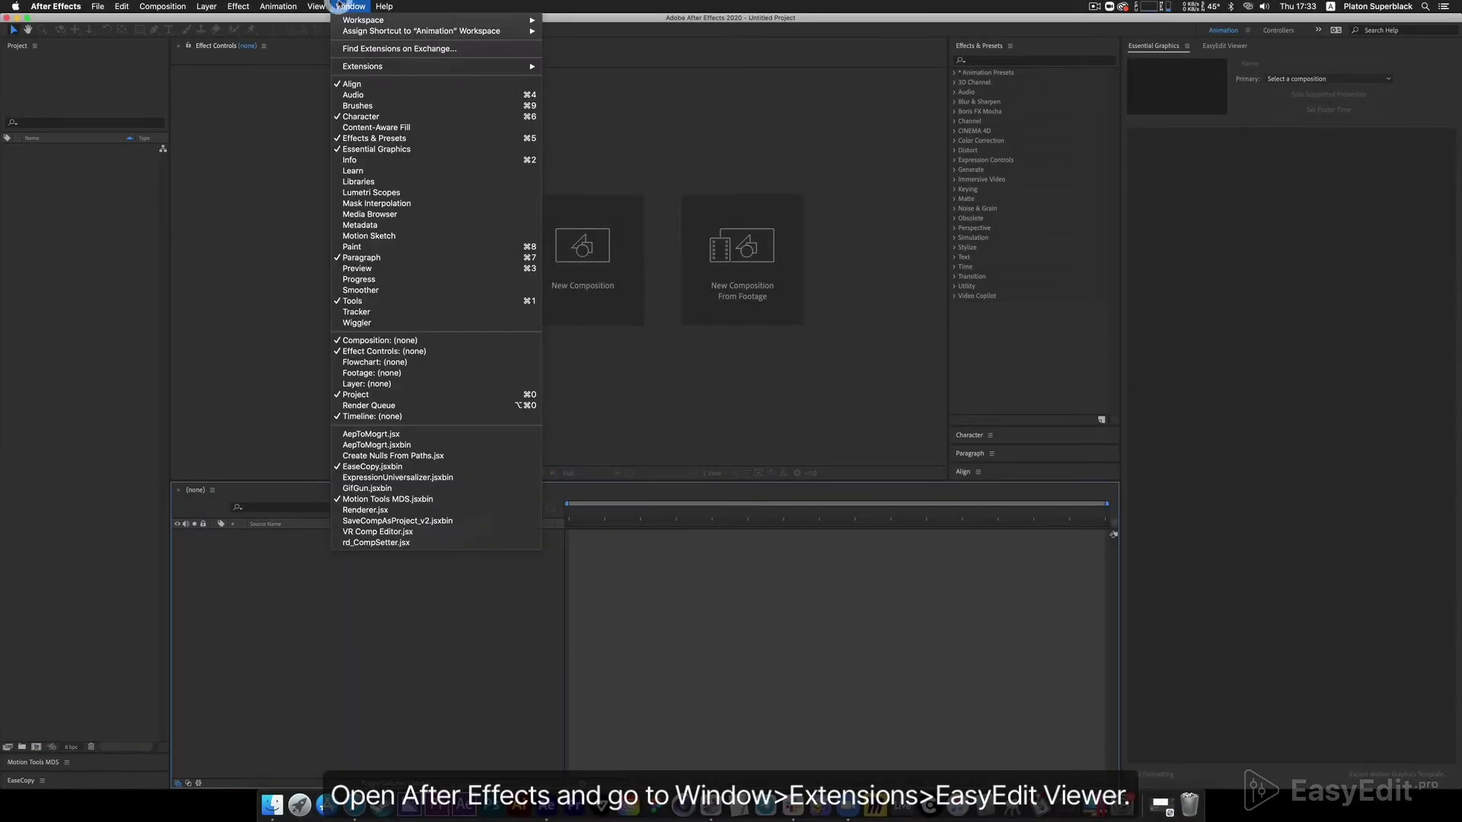
{"action": "mouse_move", "coordinate": [360, 74]}
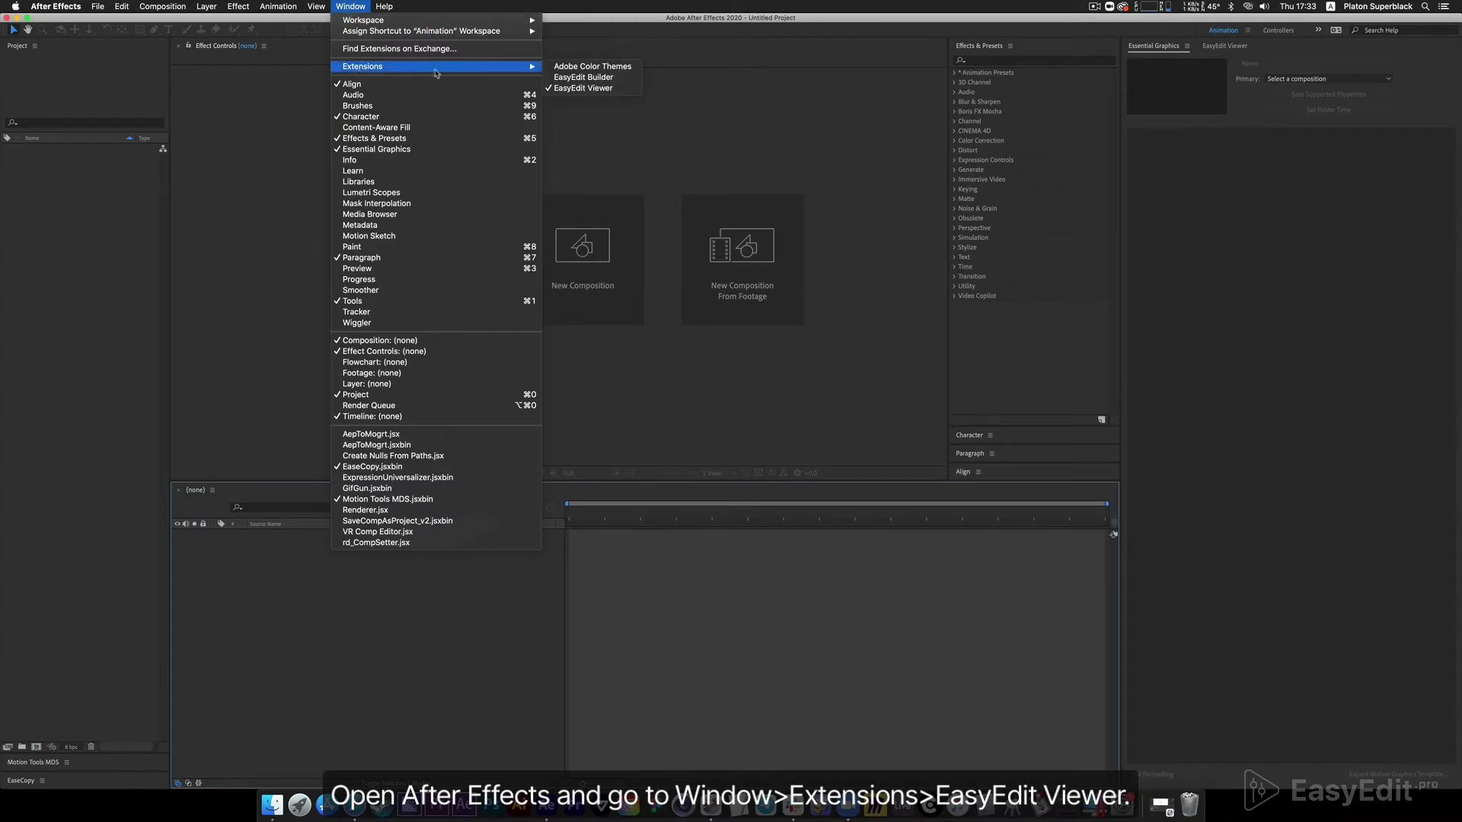
{"action": "left_click", "coordinate": [578, 89]}
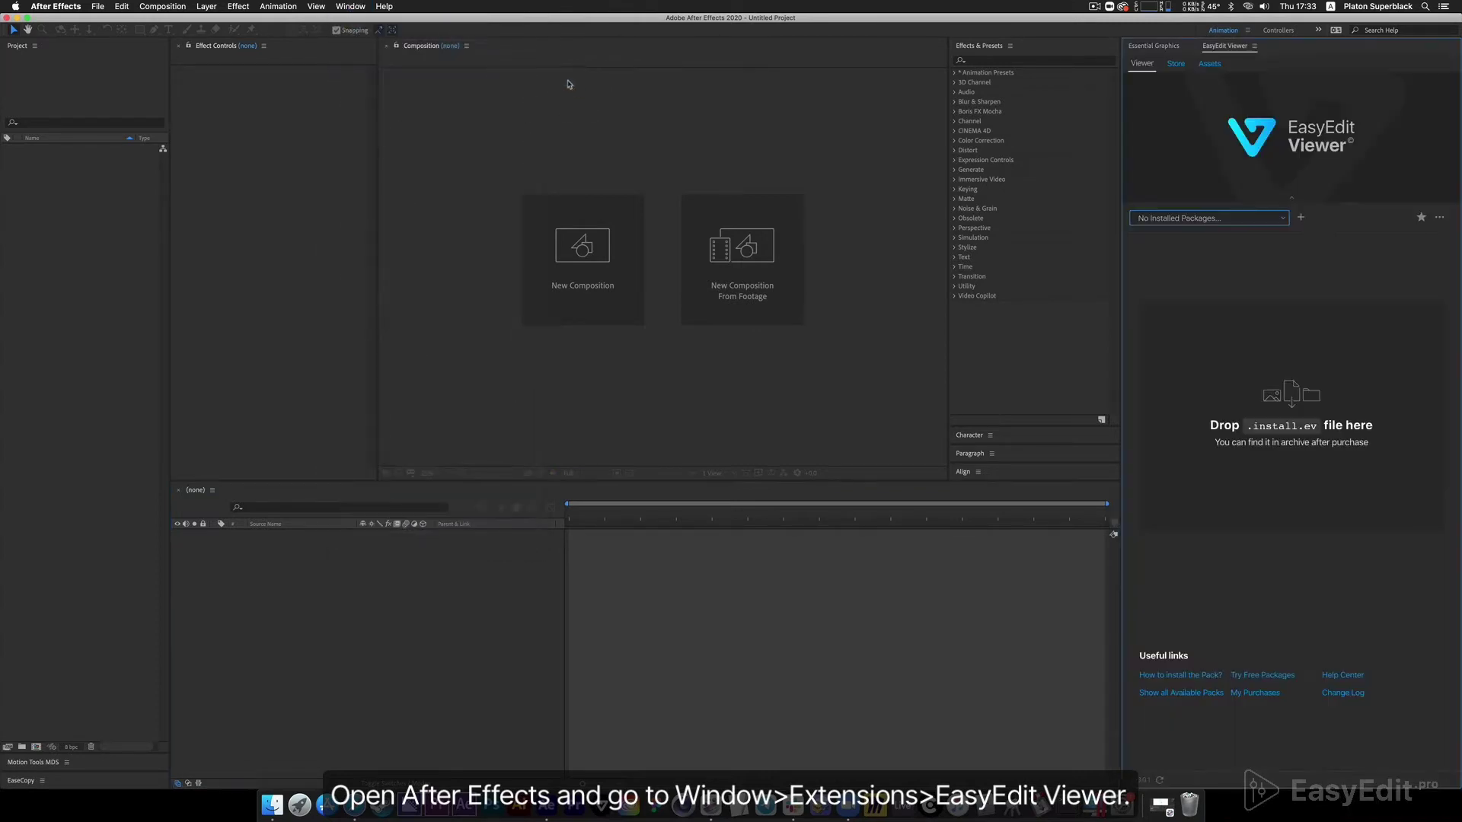
- Load Titles Pro_v1.install.ev from the 03 For After Effects folder in Finder into EasyEdit Viewer and activate the package
{"action": "left_click", "coordinate": [272, 807]}
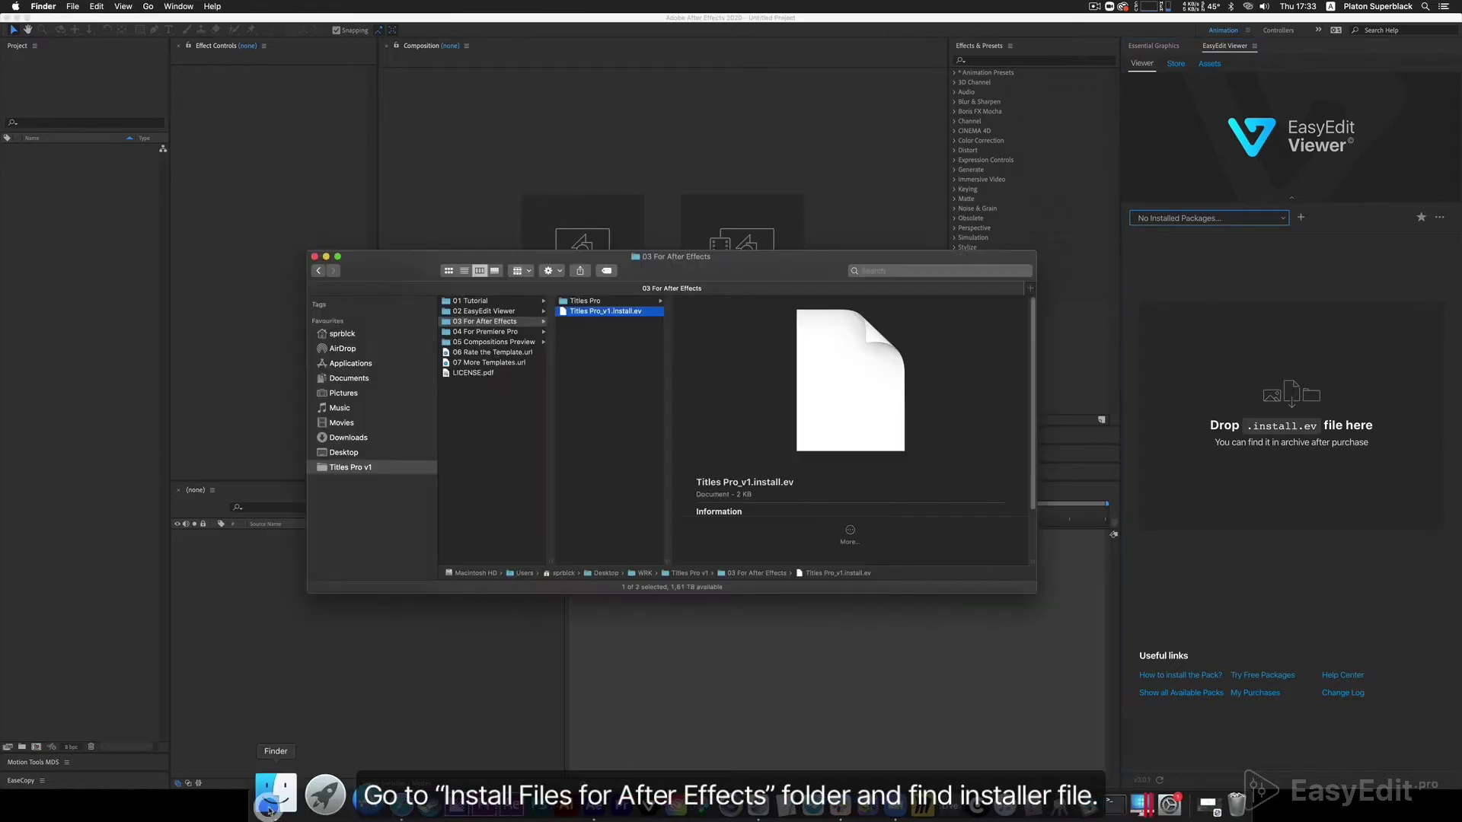
{"action": "left_click", "coordinate": [468, 323]}
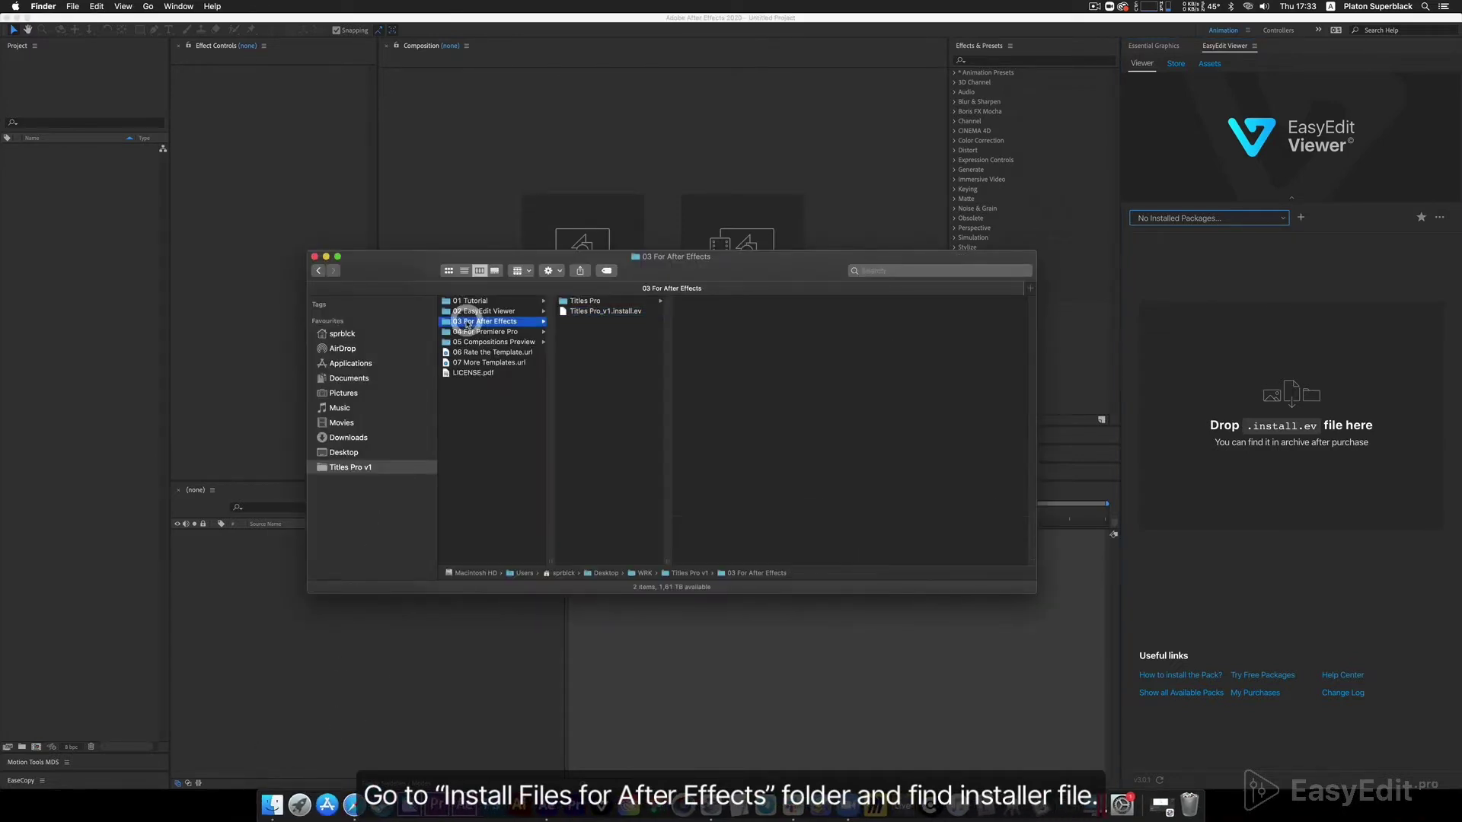
{"action": "left_click", "coordinate": [614, 313]}
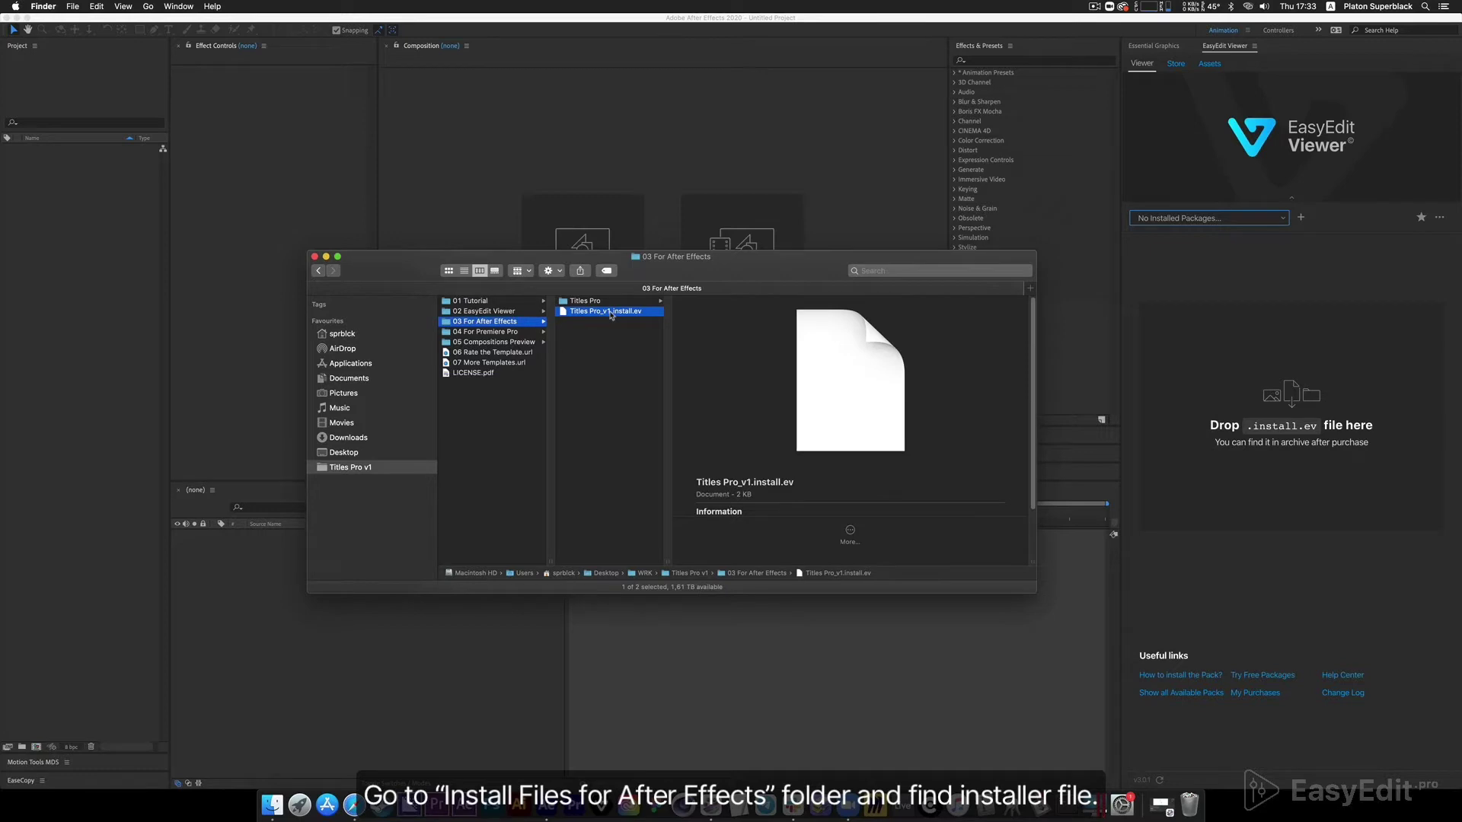
{"action": "left_click_drag", "start_coordinate": [610, 314], "coordinate": [1246, 379]}
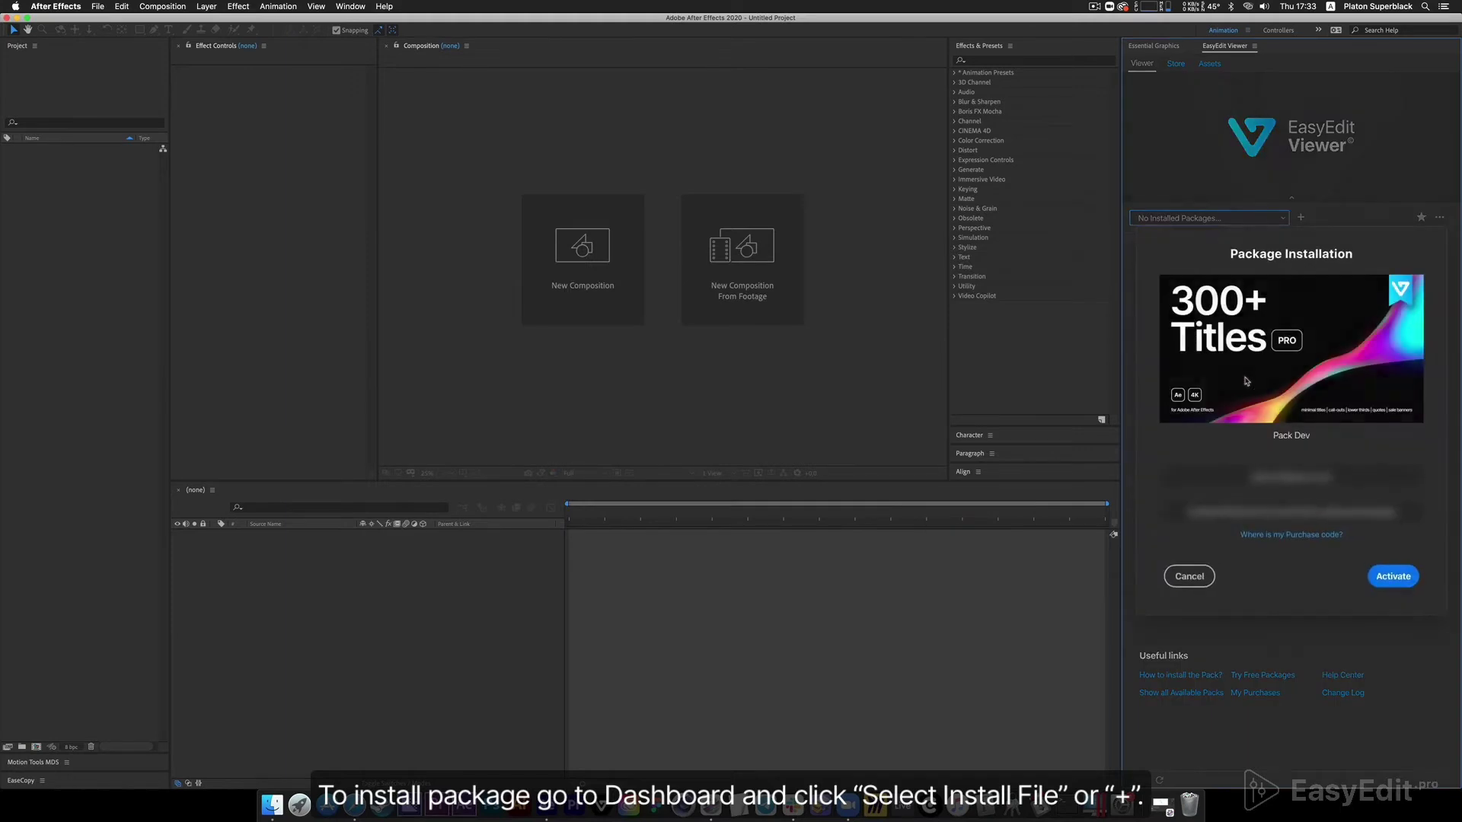
{"action": "left_click", "coordinate": [1399, 583]}
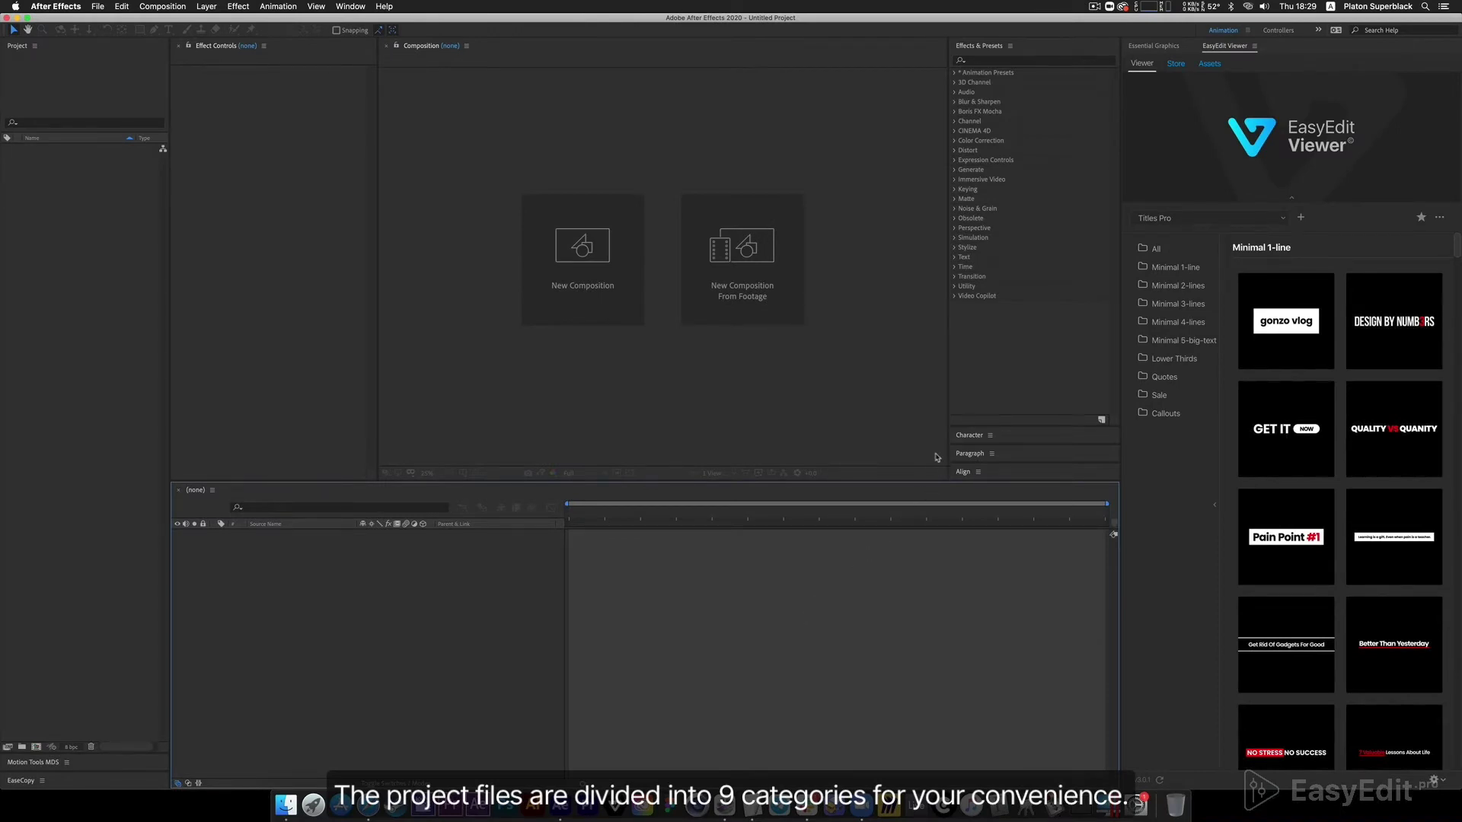
- Look through the Titles Pro categories from All and Minimal 1-line to 5-big-text, through Lower Thirds, Quotes, Sale and Callouts
{"action": "left_click", "coordinate": [1142, 250]}
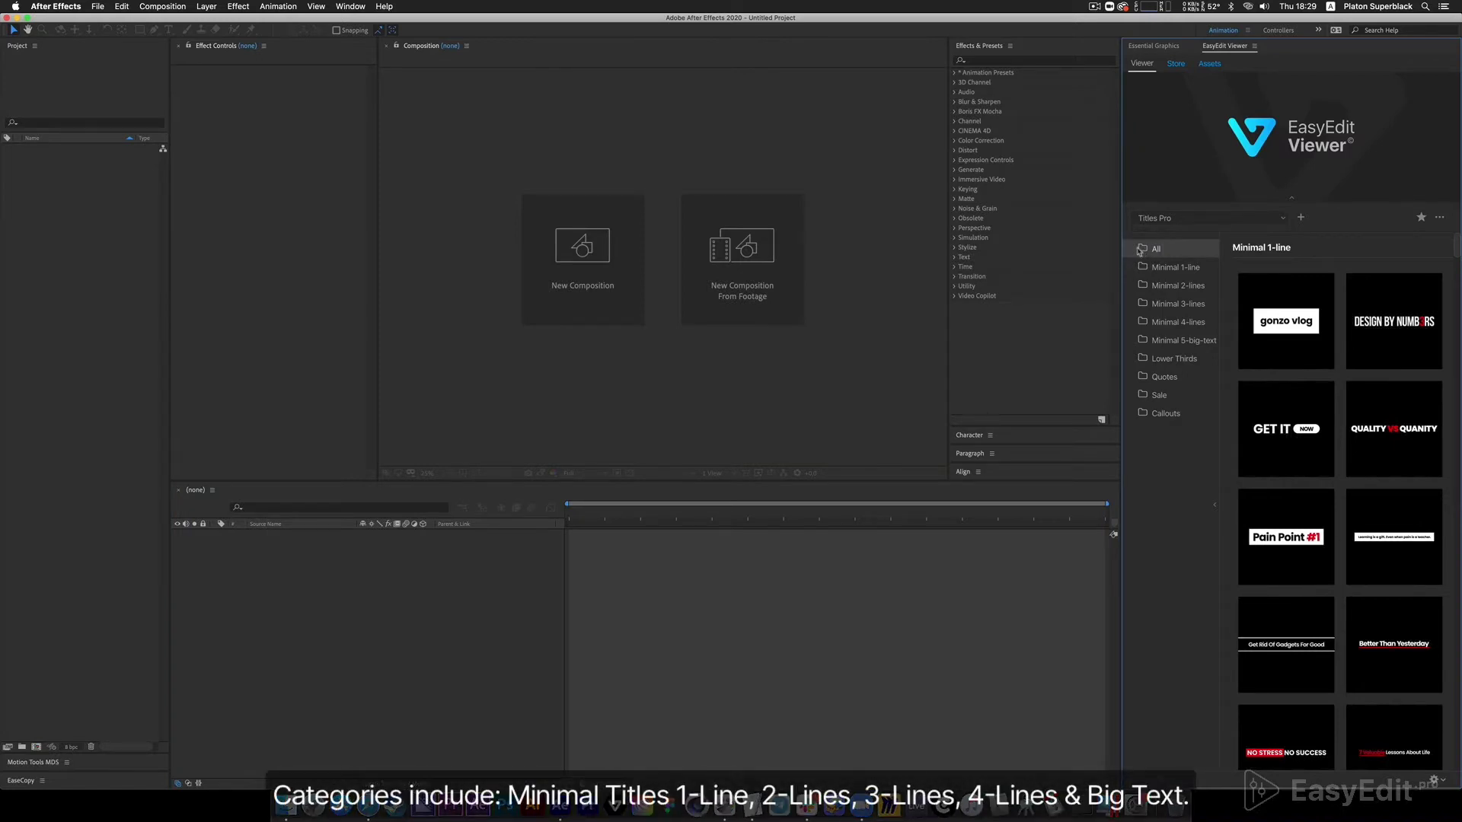
{"action": "left_click", "coordinate": [1148, 267]}
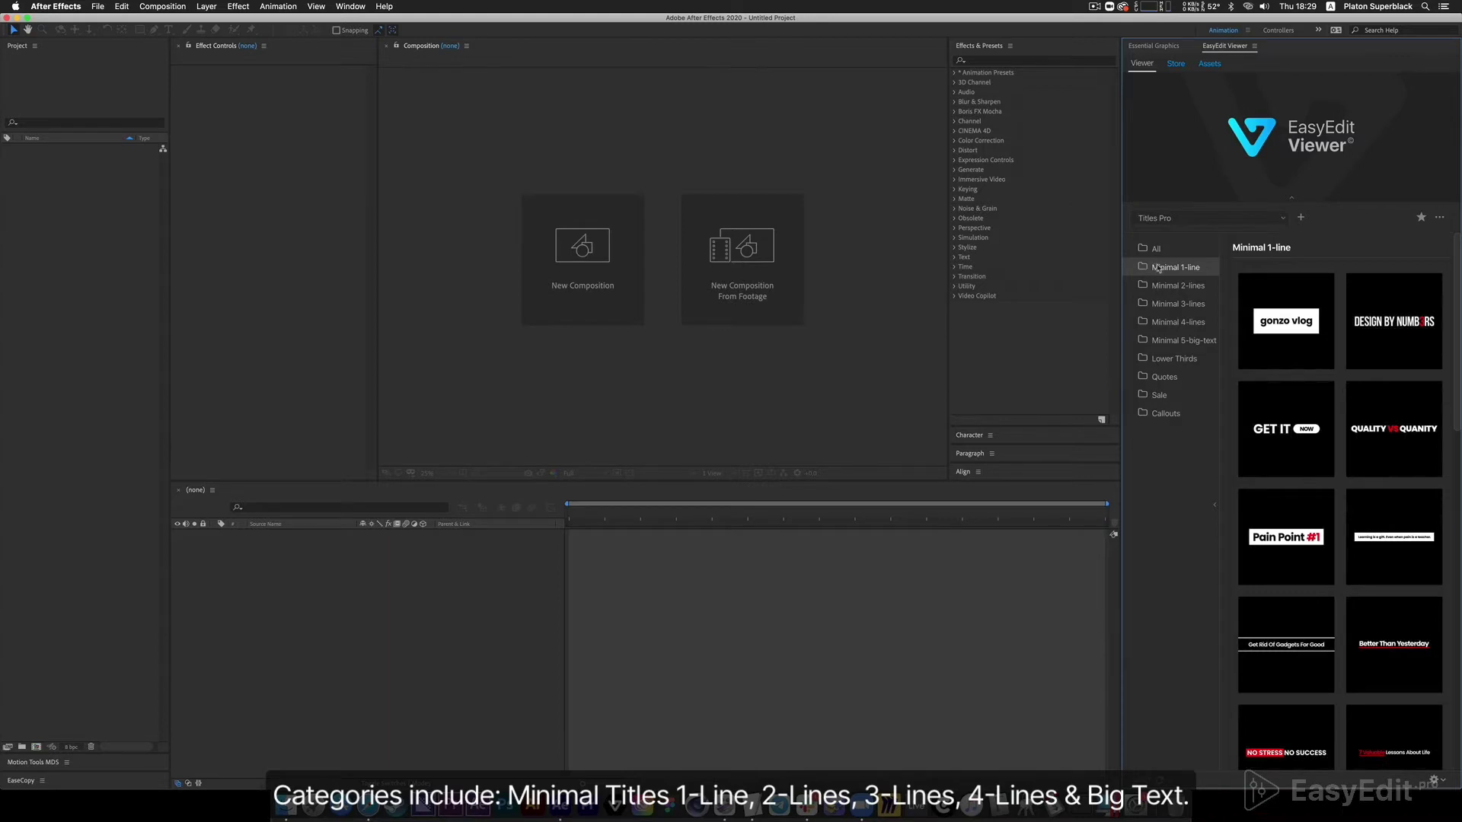
{"action": "left_click", "coordinate": [1158, 285]}
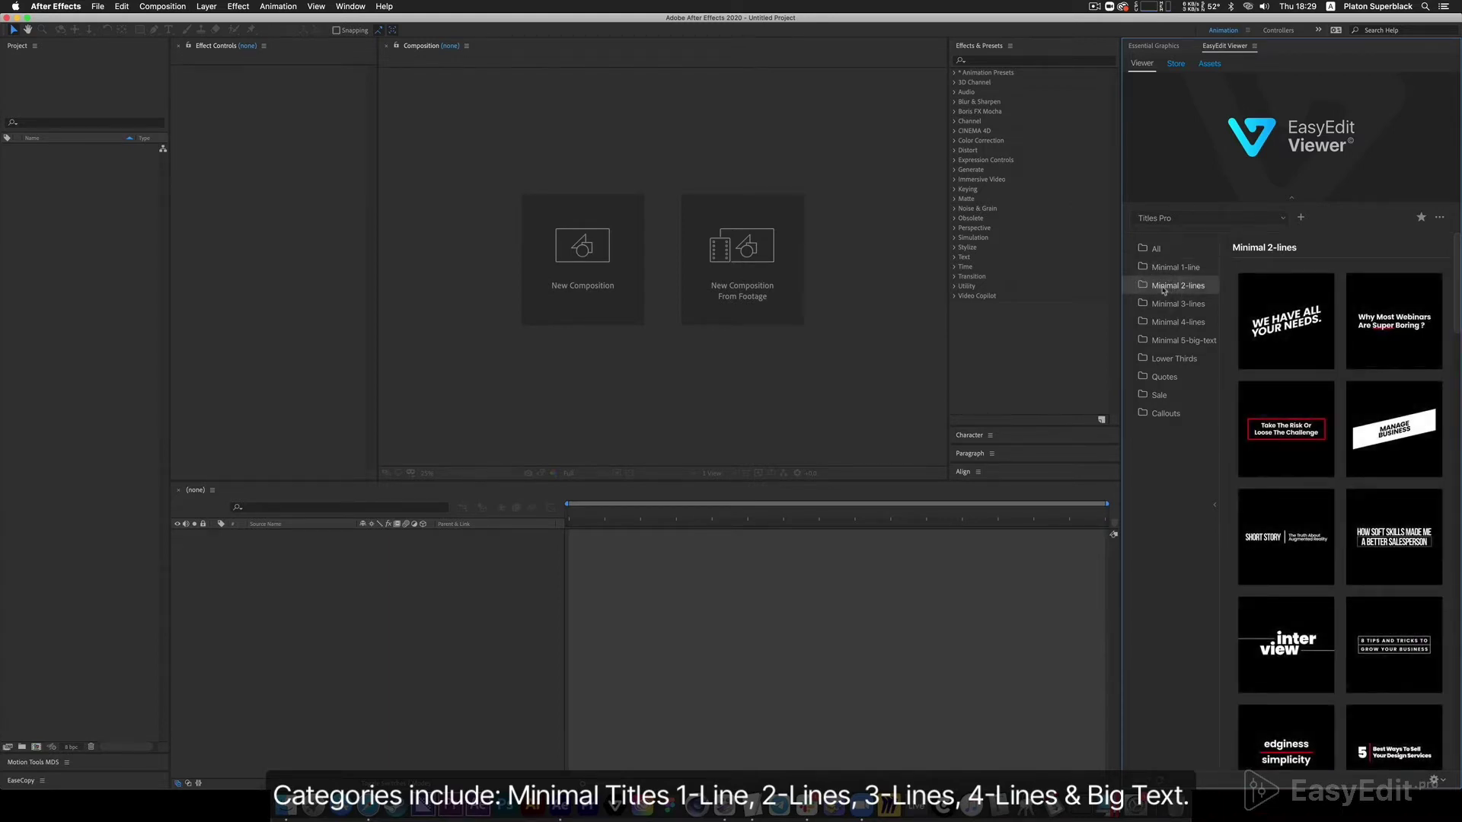
{"action": "left_click", "coordinate": [1163, 304]}
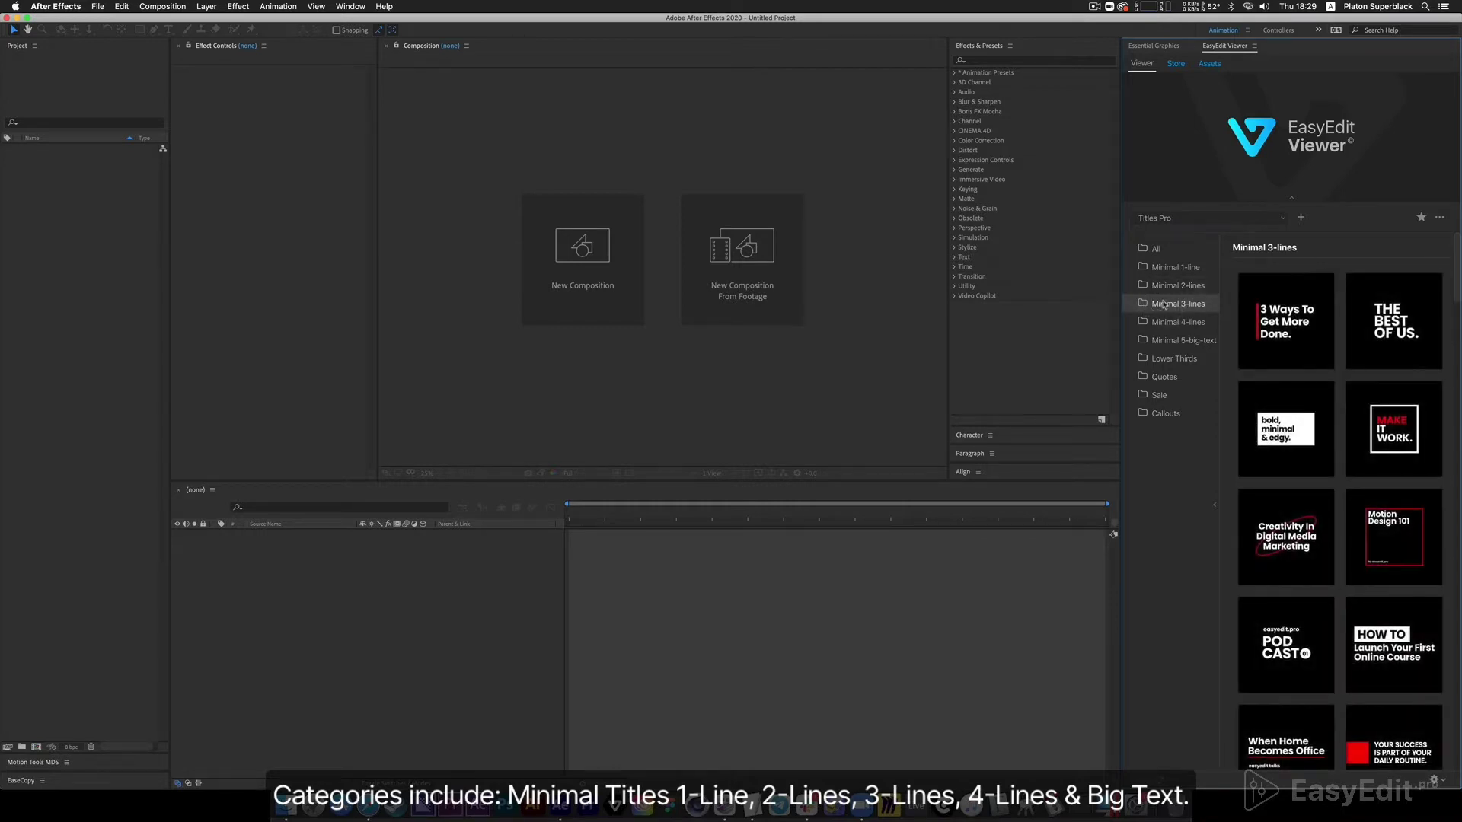
{"action": "left_click", "coordinate": [1164, 322]}
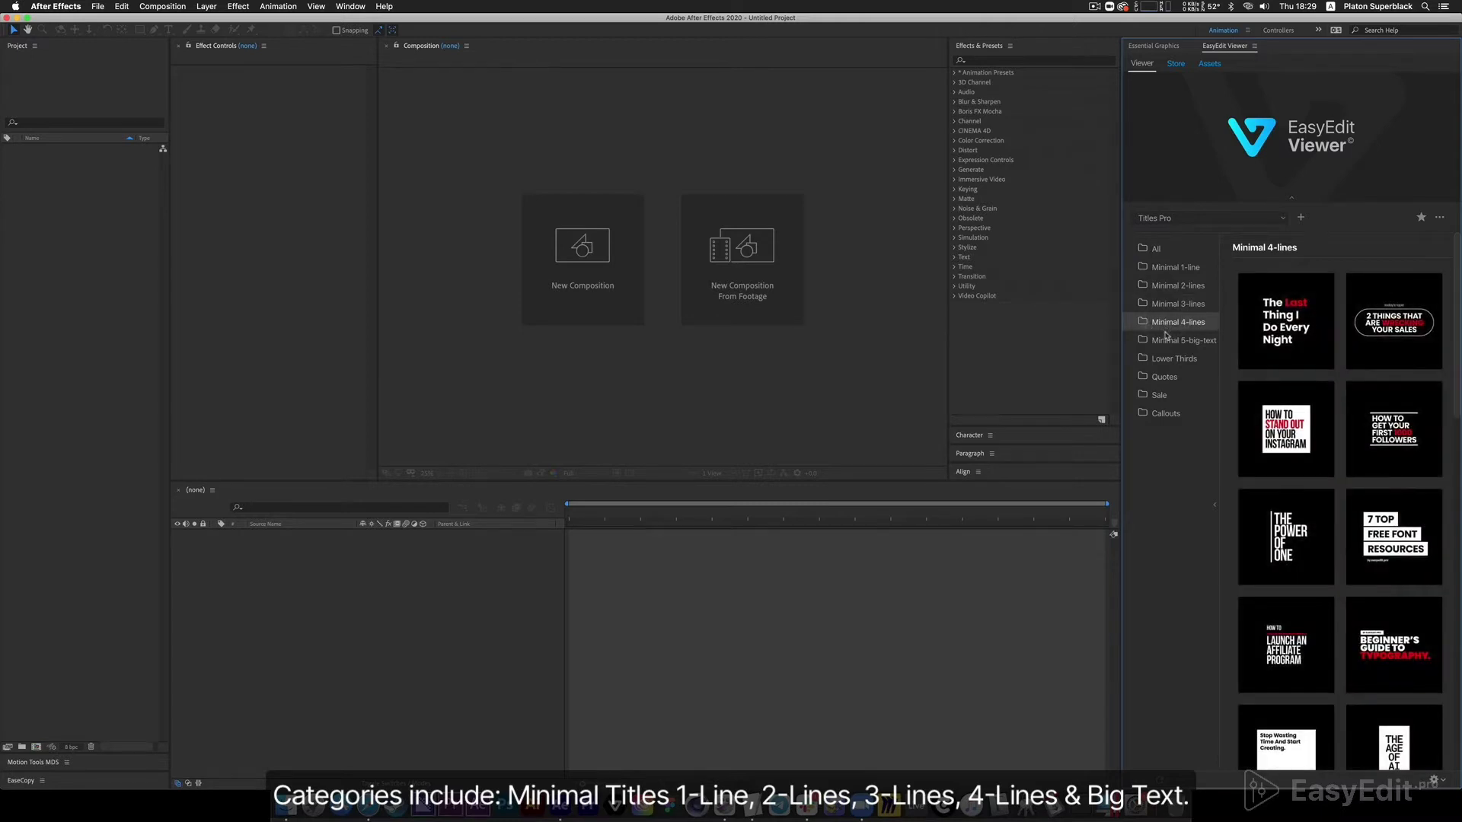
{"action": "left_click", "coordinate": [1166, 340]}
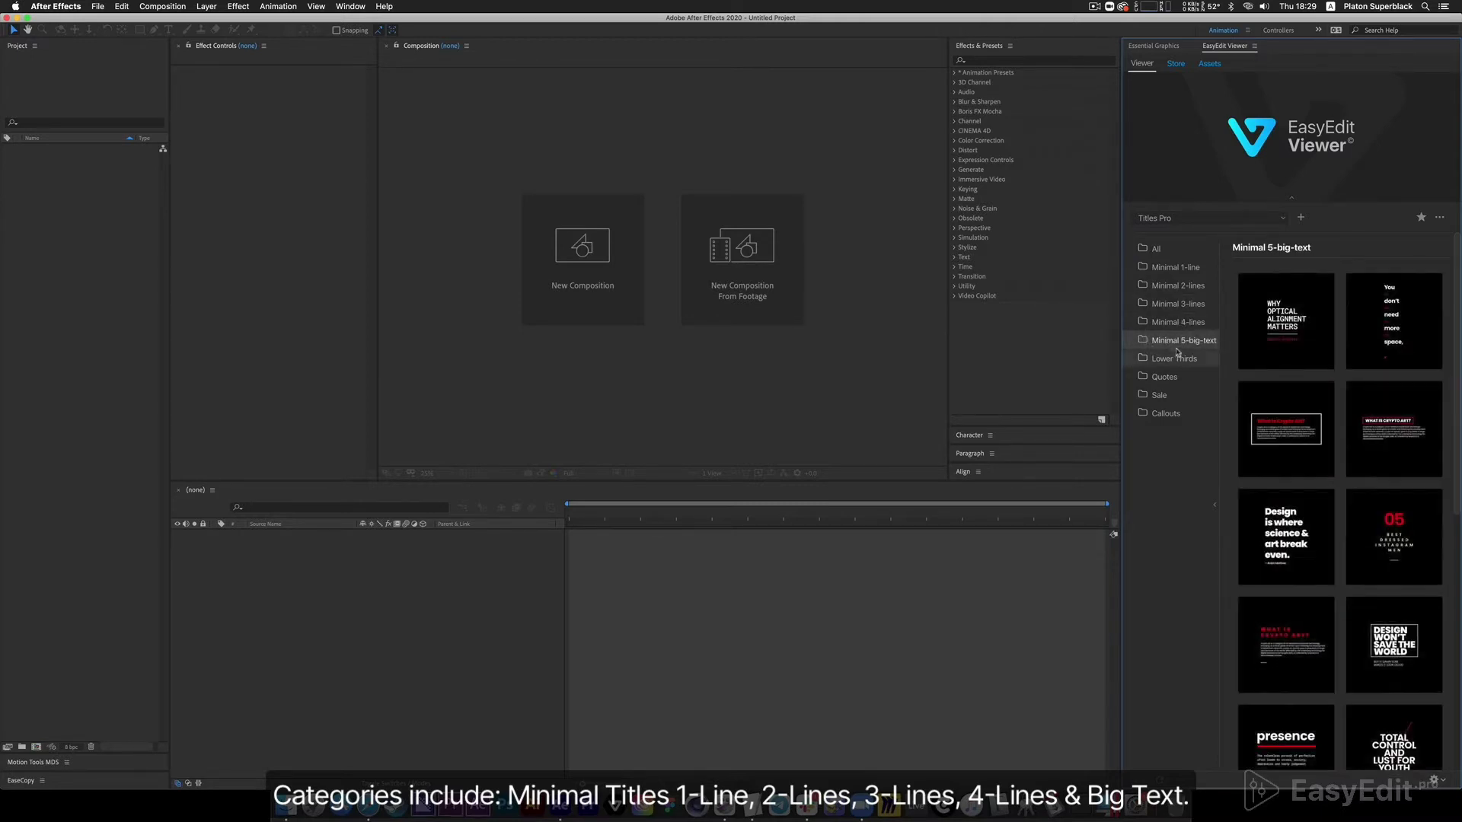
{"action": "left_click", "coordinate": [1168, 357]}
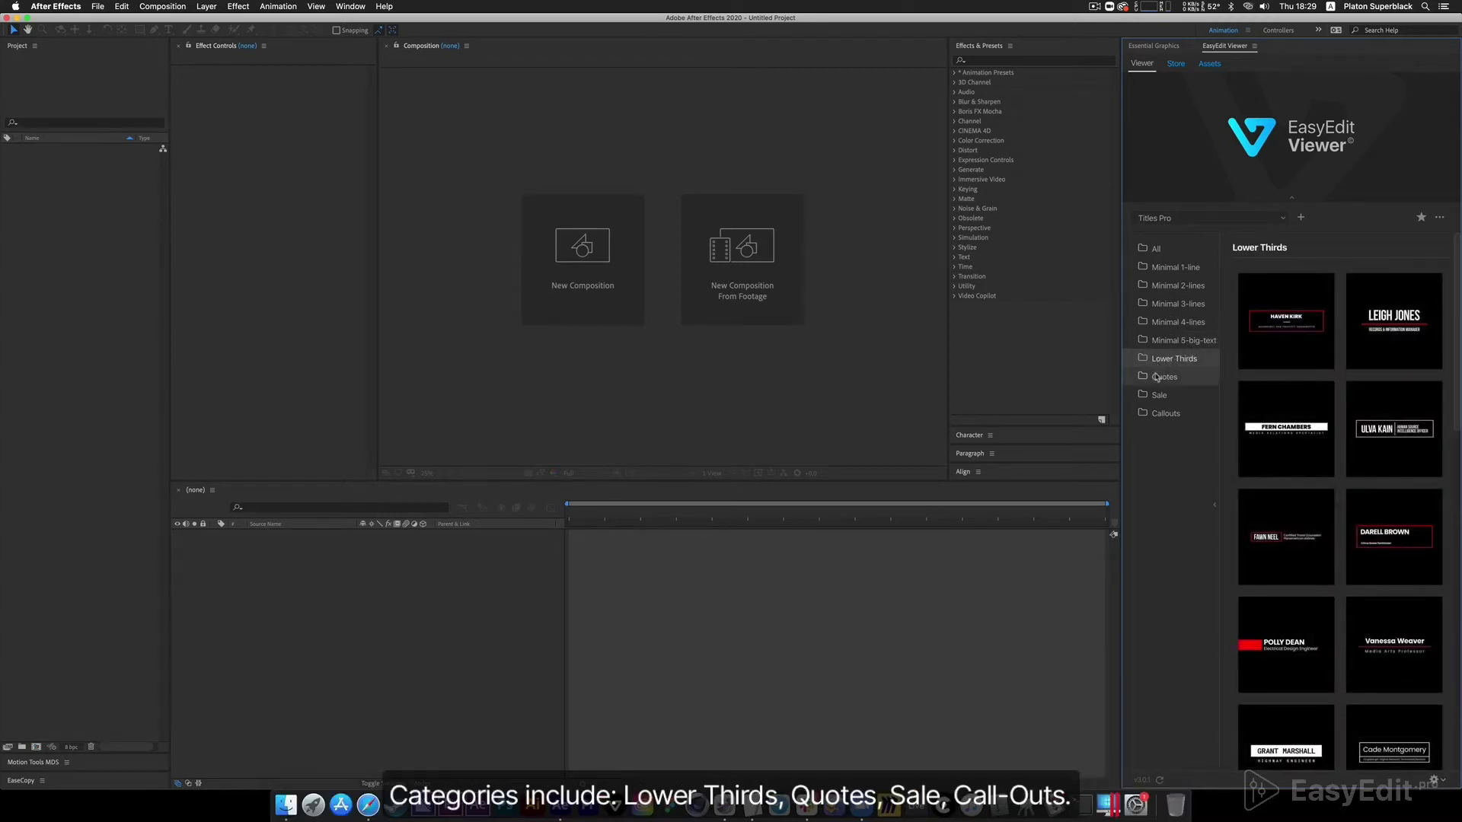
{"action": "left_click", "coordinate": [1156, 377]}
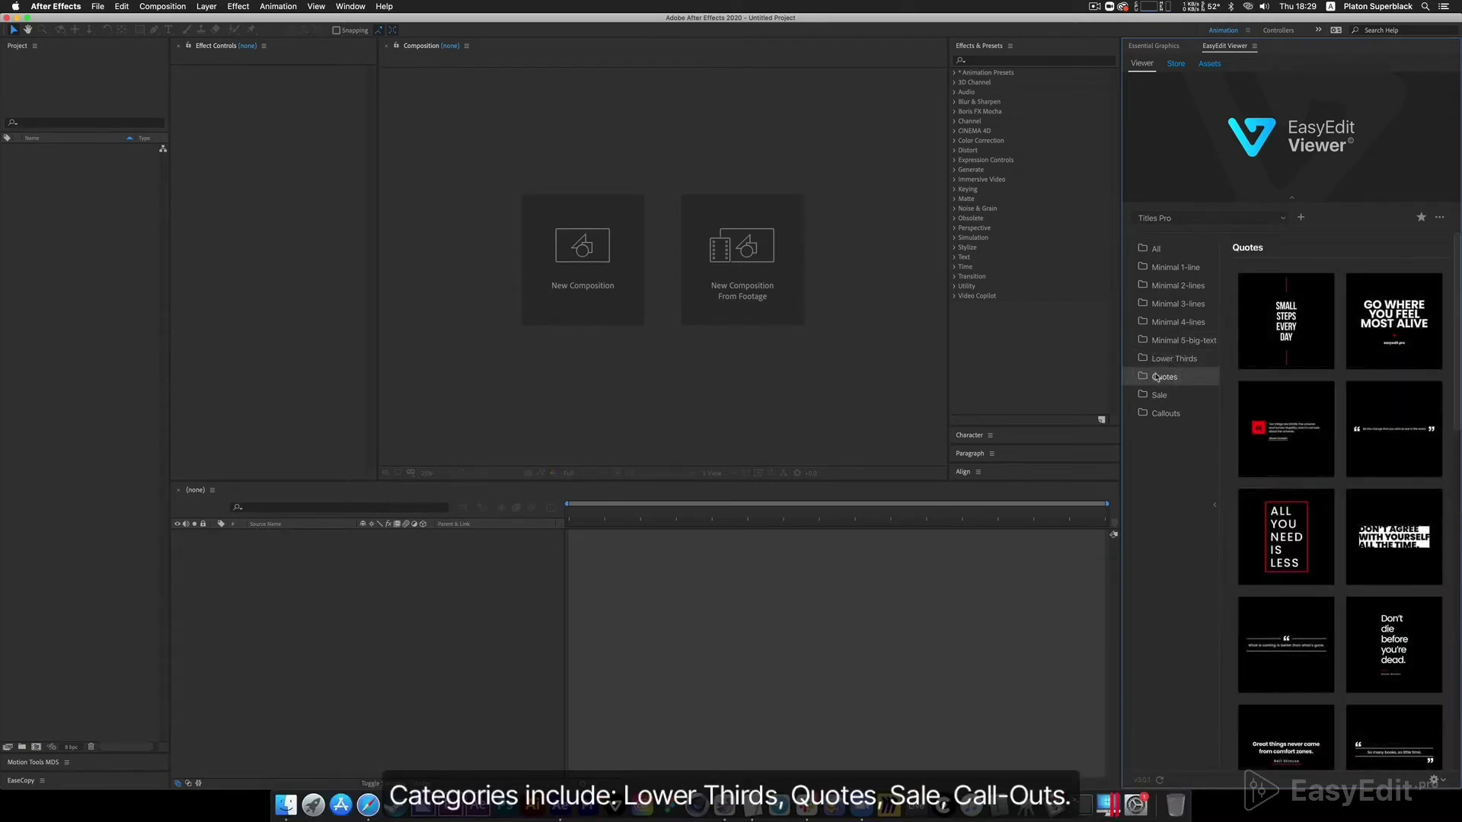
{"action": "left_click", "coordinate": [1158, 395]}
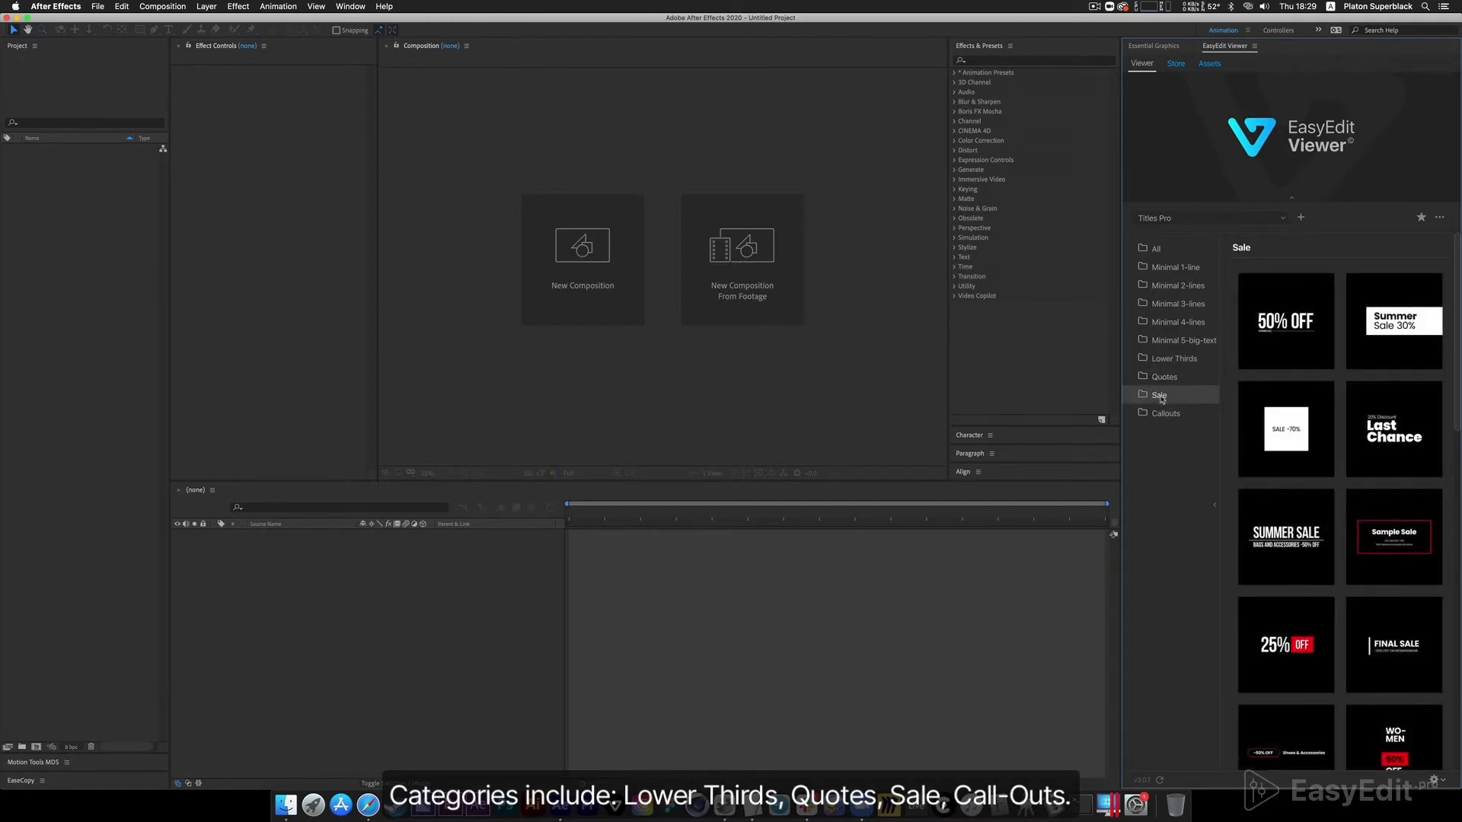
{"action": "left_click", "coordinate": [1166, 414]}
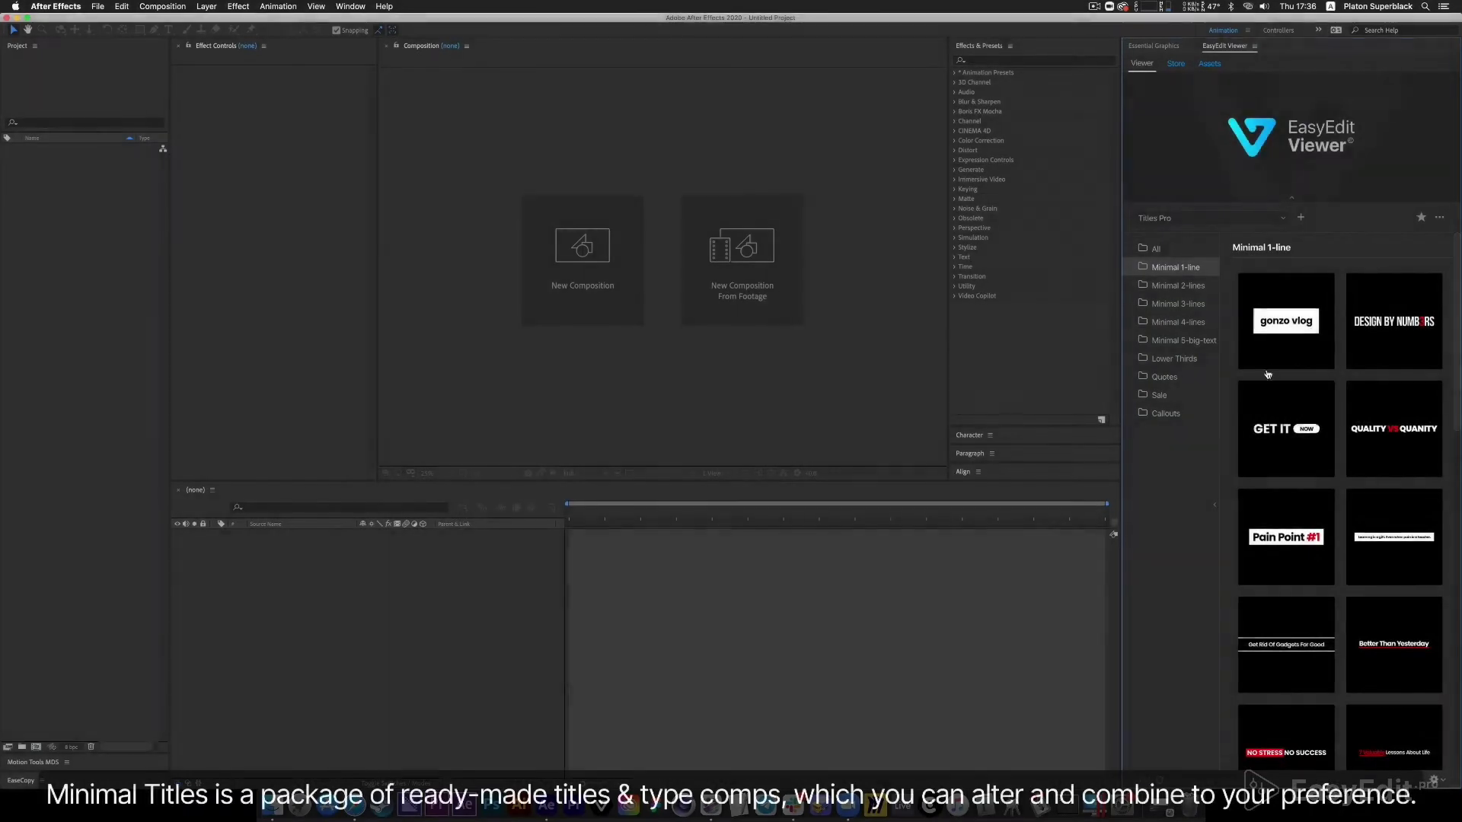
- Preview several title animations in the Minimal 1-line and Minimal 2-lines categories, then open Minimal 3-lines
{"action": "mouse_move", "coordinate": [1313, 333]}
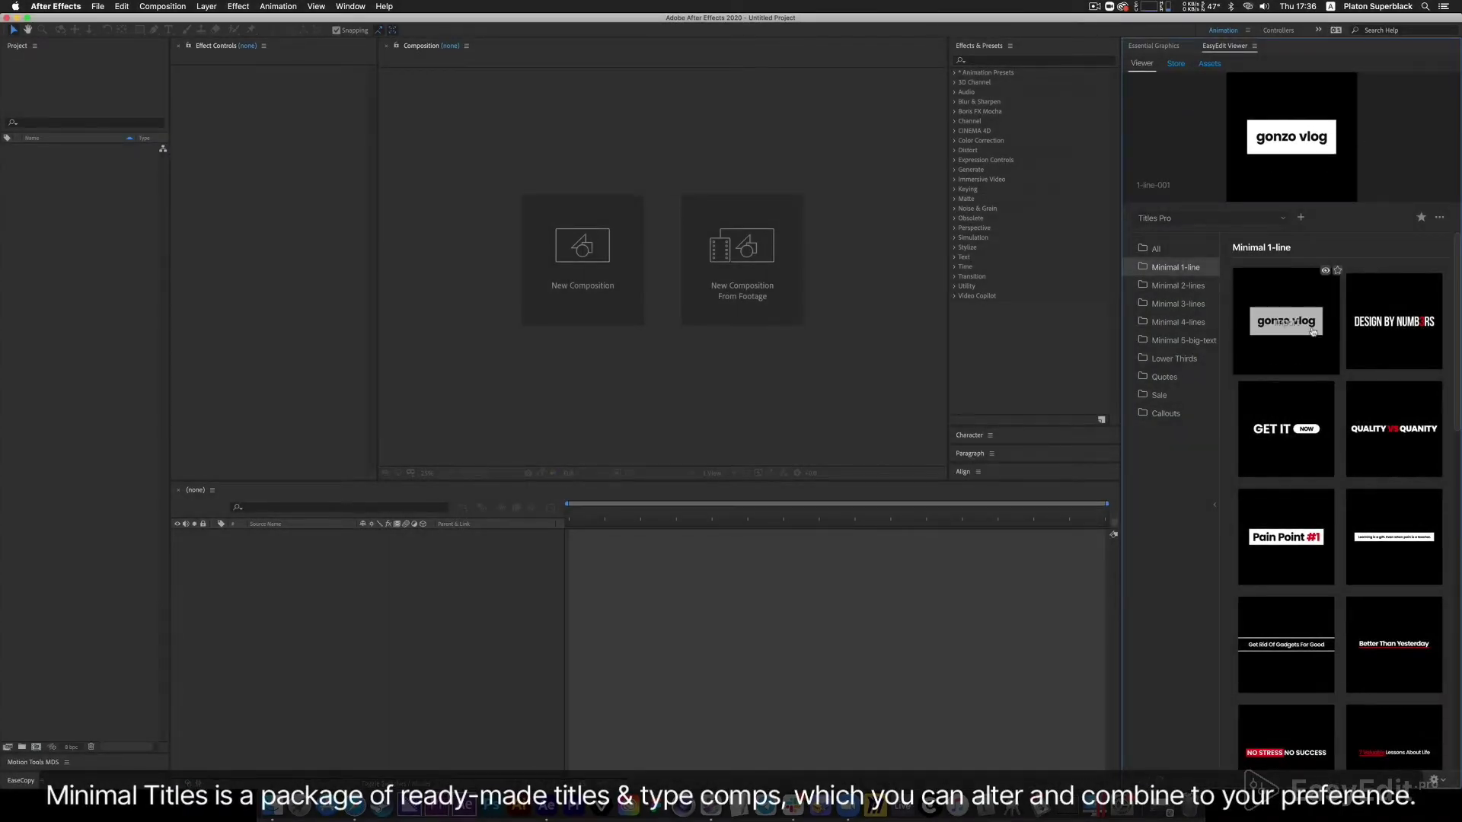
{"action": "mouse_move", "coordinate": [1406, 427]}
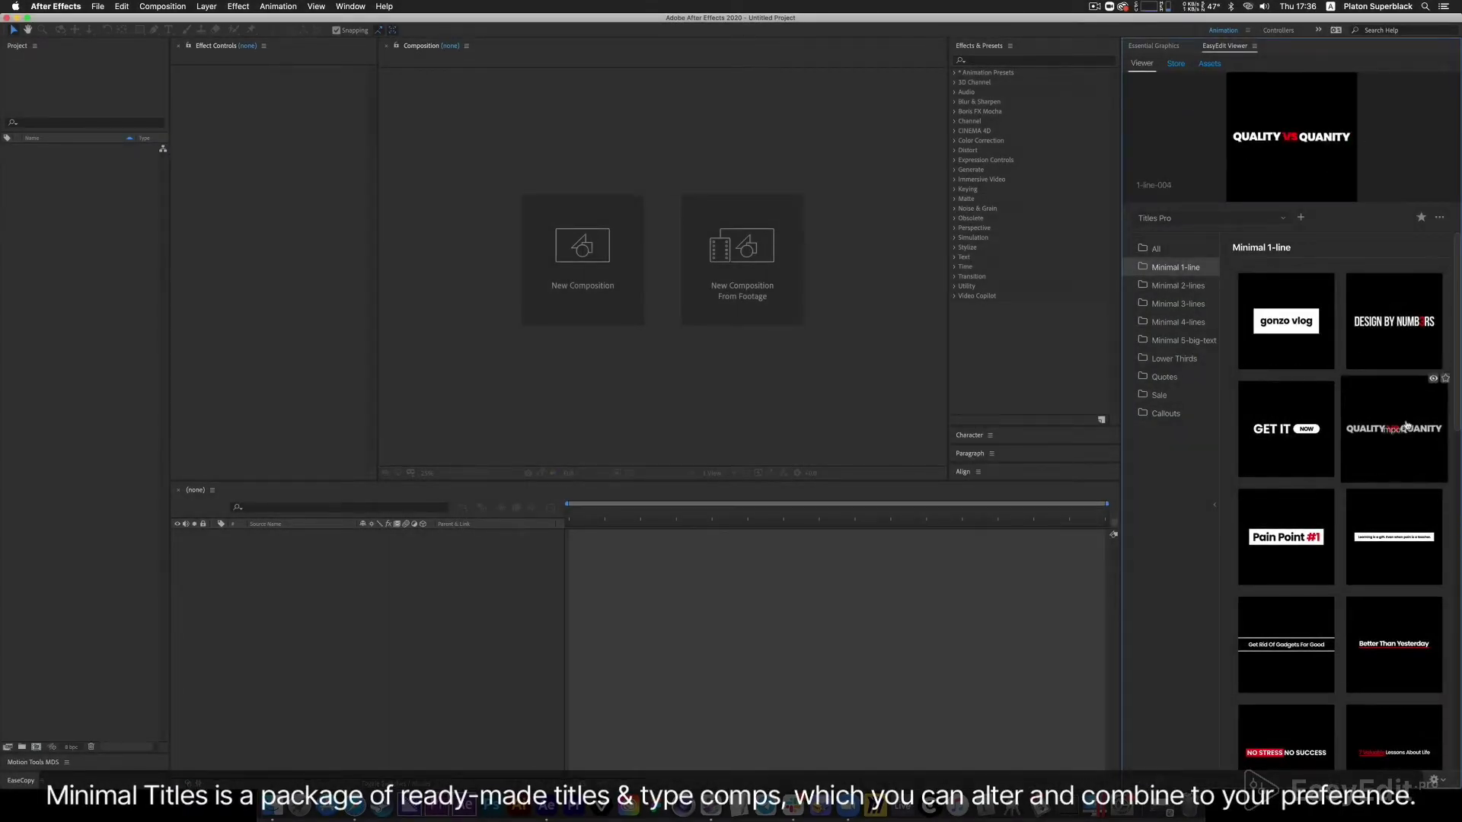
{"action": "mouse_move", "coordinate": [1296, 537]}
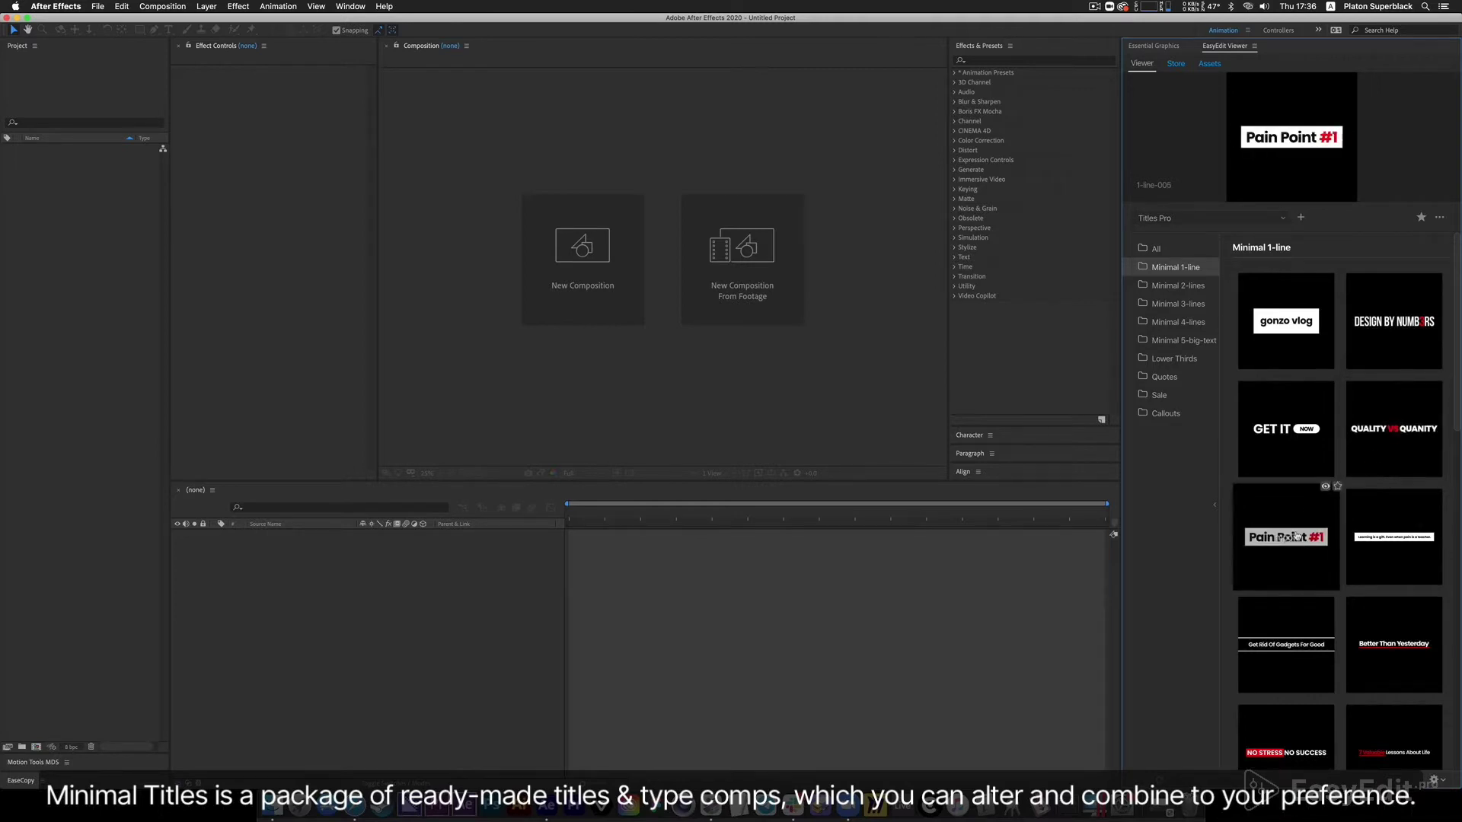
{"action": "left_click", "coordinate": [1191, 286]}
{"action": "mouse_move", "coordinate": [1288, 439]}
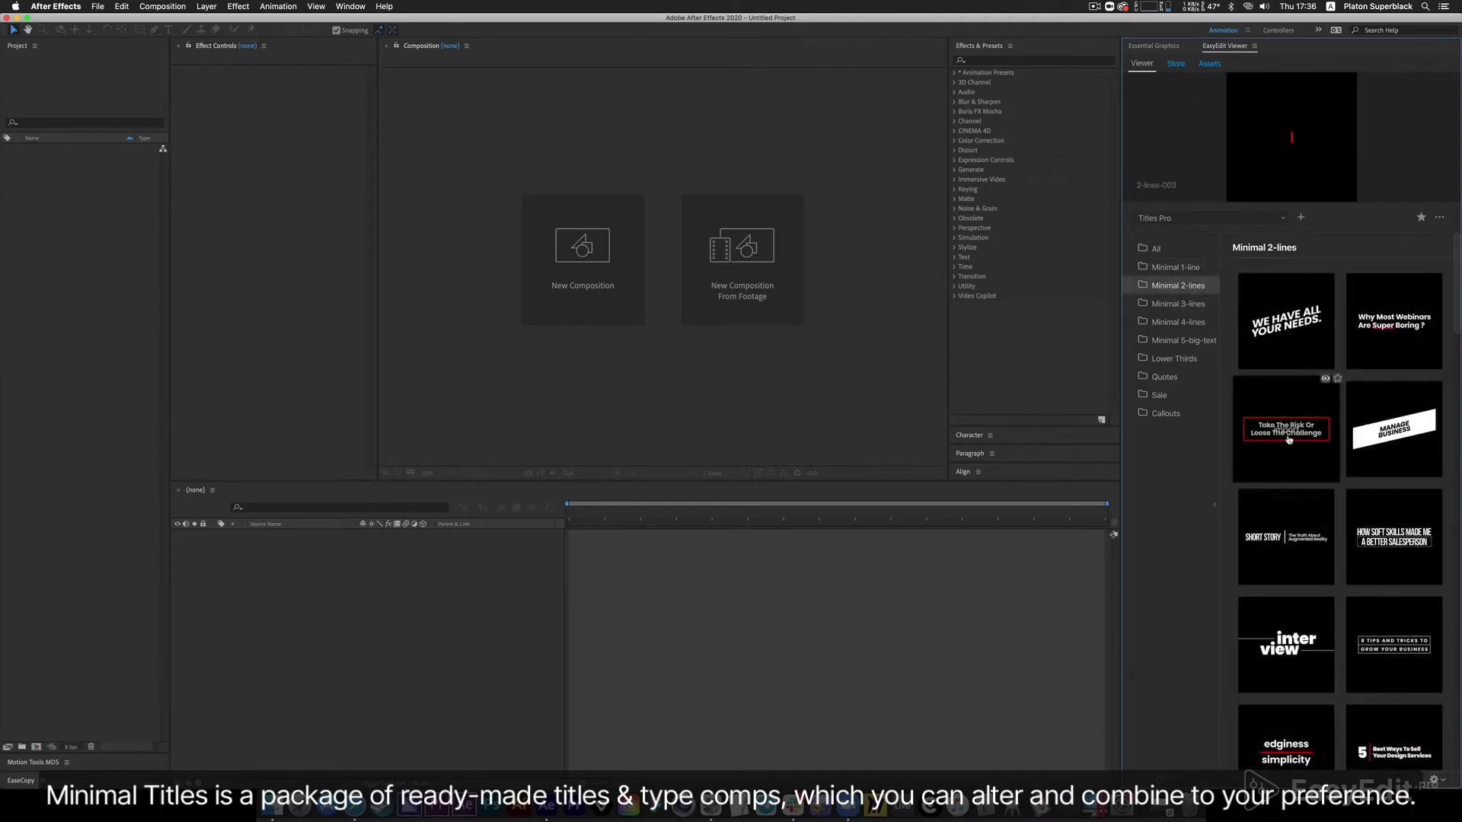
{"action": "mouse_move", "coordinate": [1379, 542]}
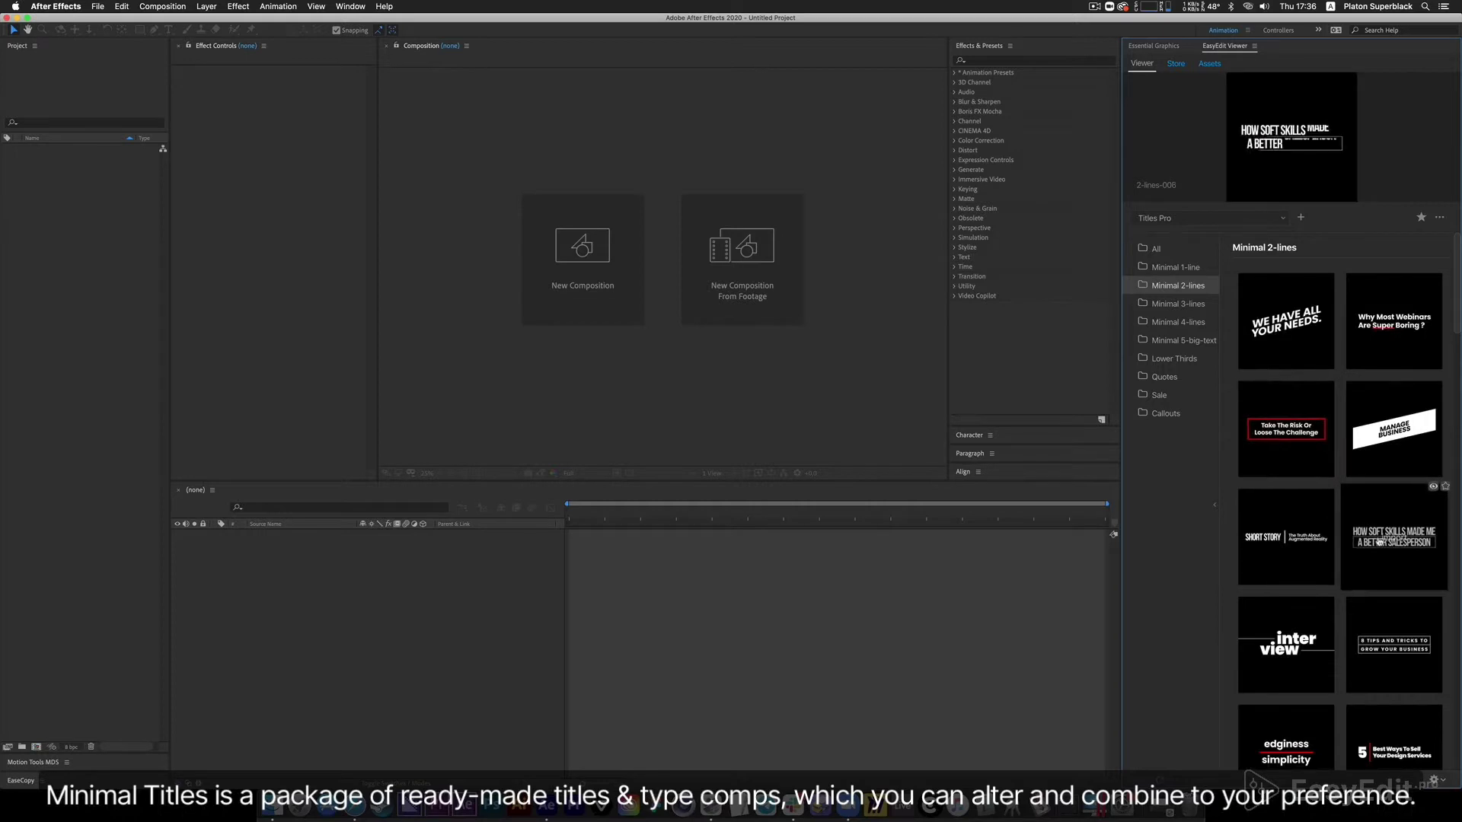
{"action": "mouse_move", "coordinate": [1310, 548]}
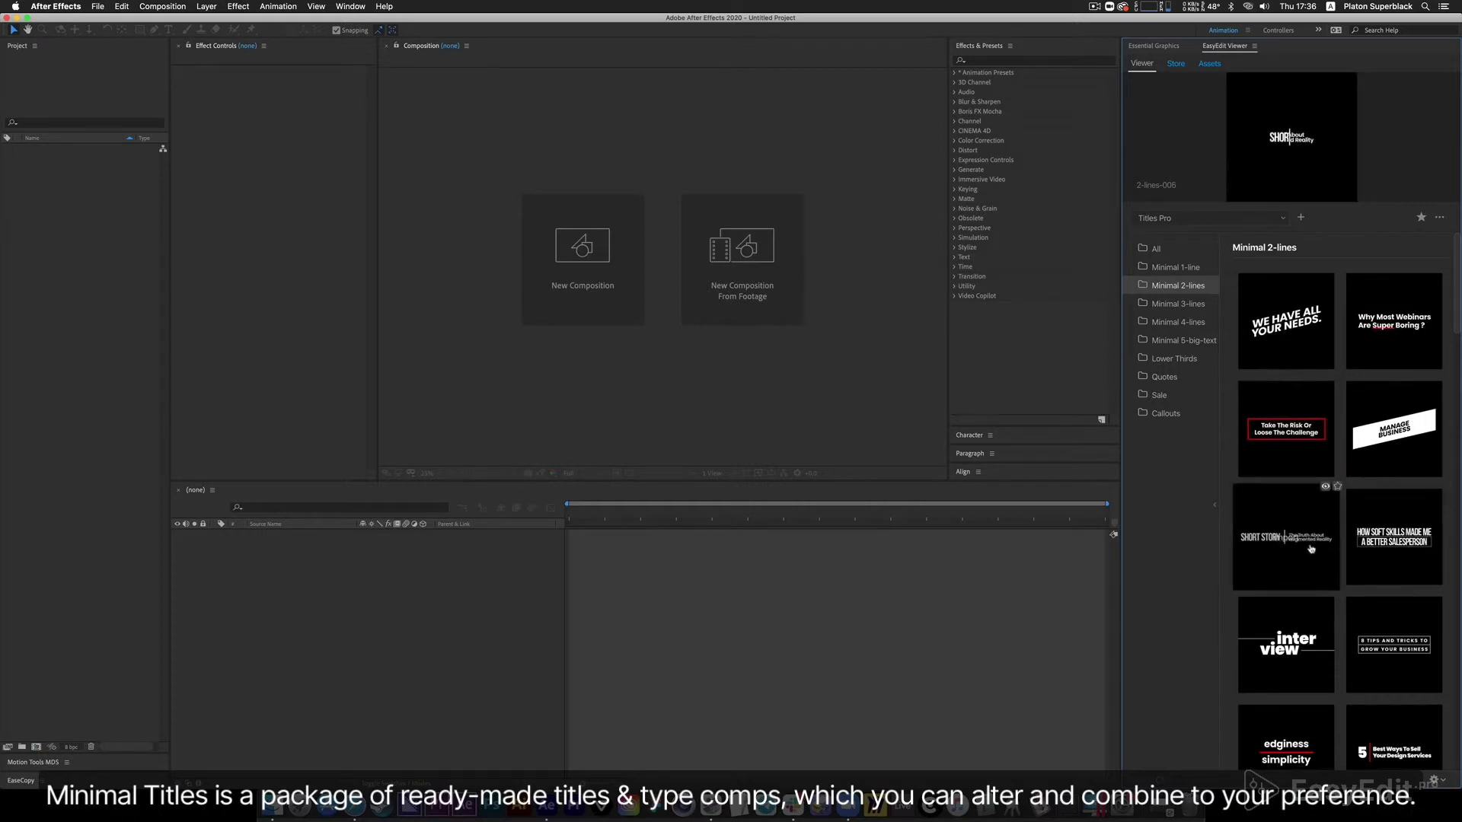
{"action": "mouse_move", "coordinate": [1298, 611]}
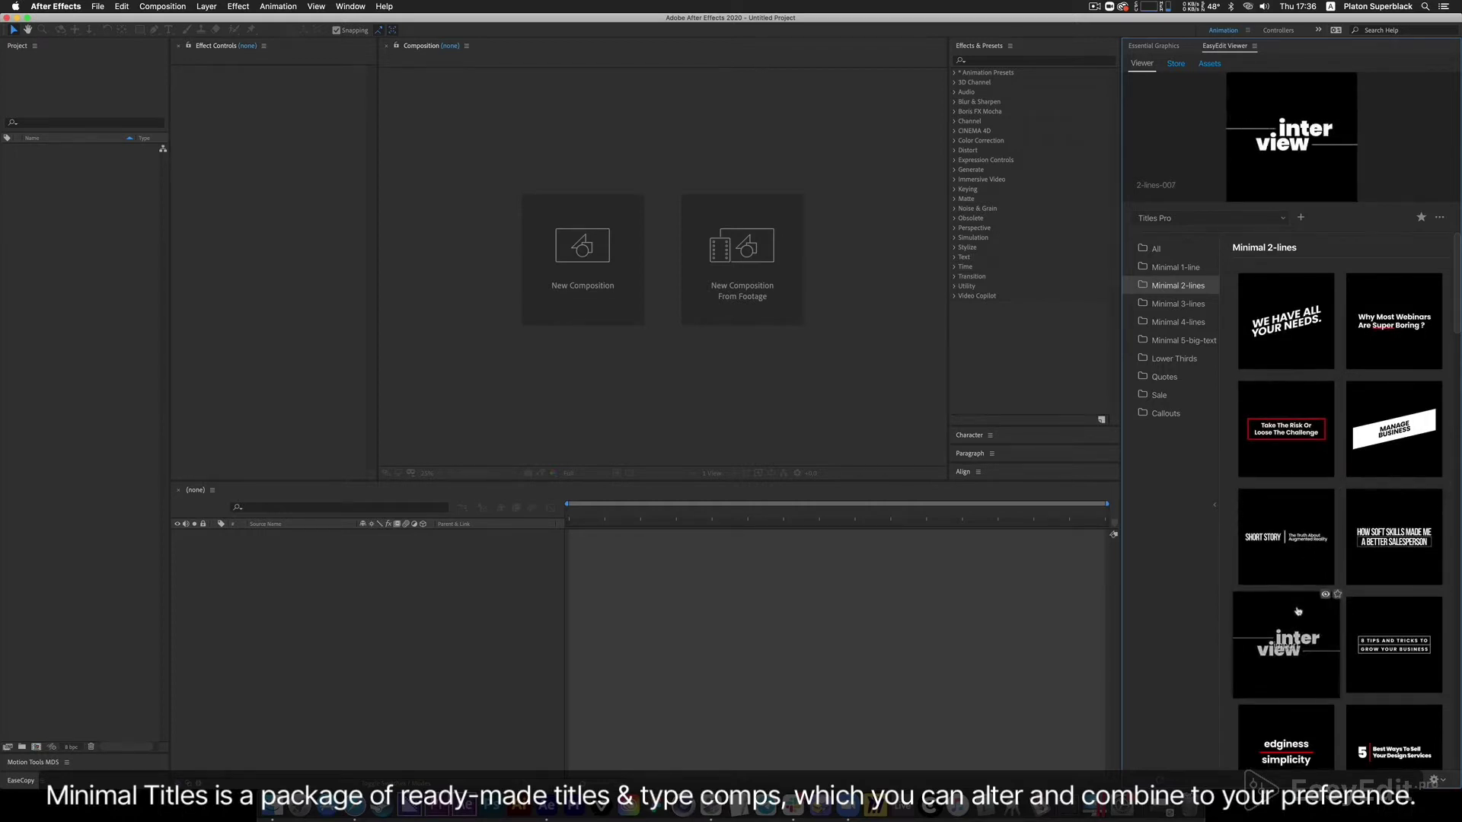
{"action": "scroll", "coordinate": [1298, 612], "scroll_direction": "down", "scroll_amount": 5}
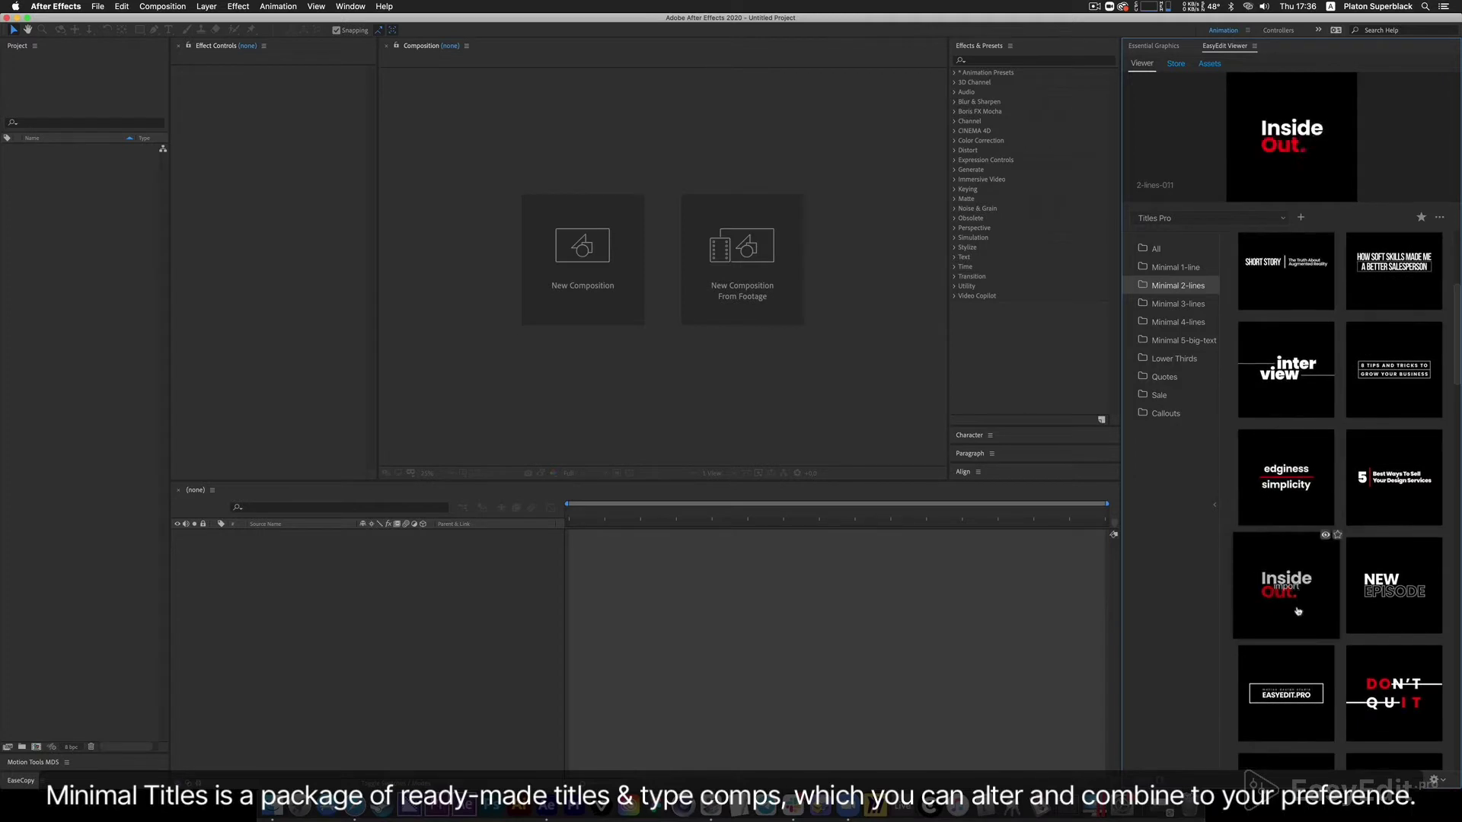
{"action": "mouse_move", "coordinate": [1360, 673]}
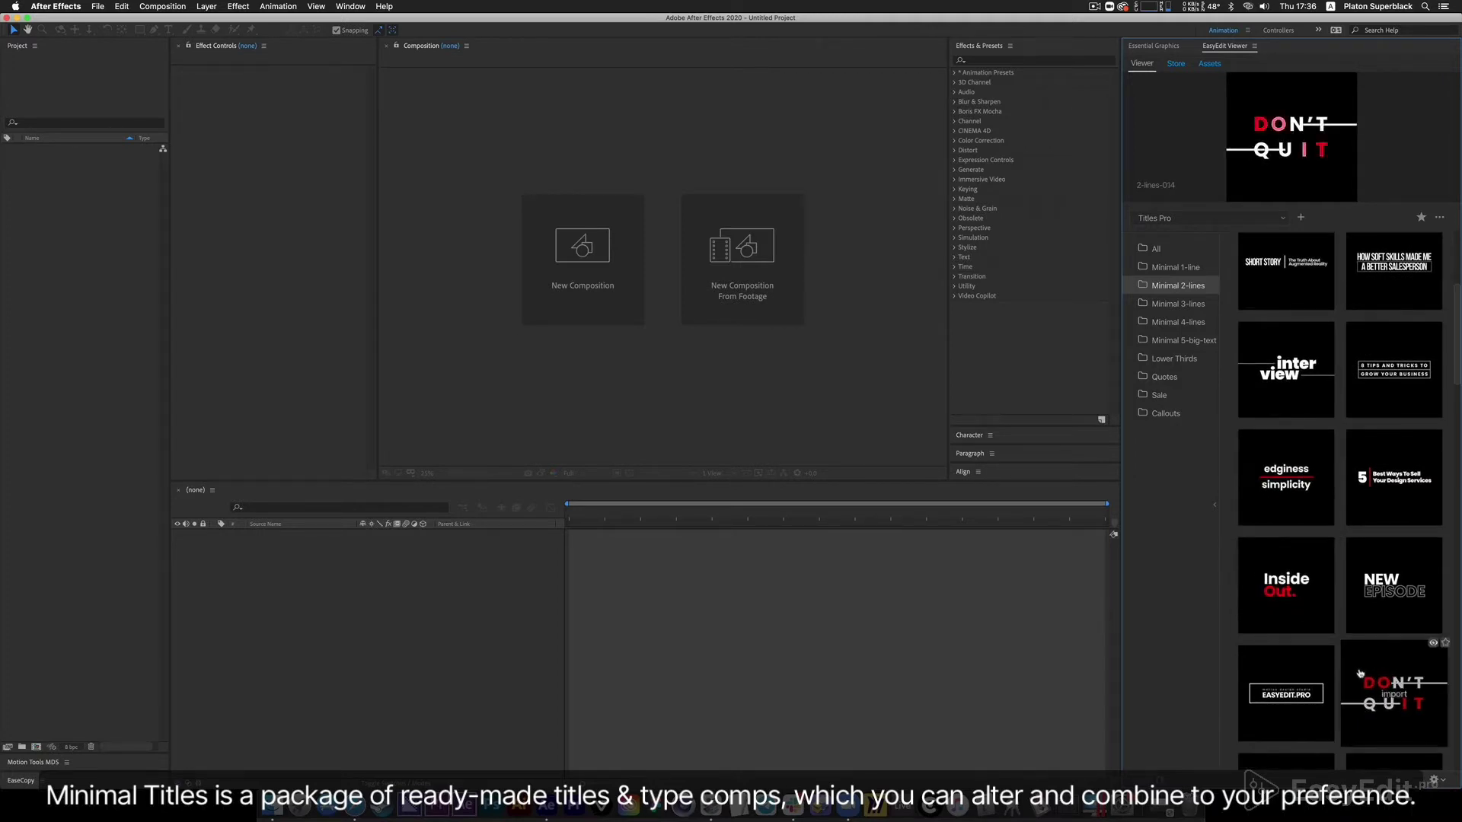
{"action": "left_click", "coordinate": [1177, 304]}
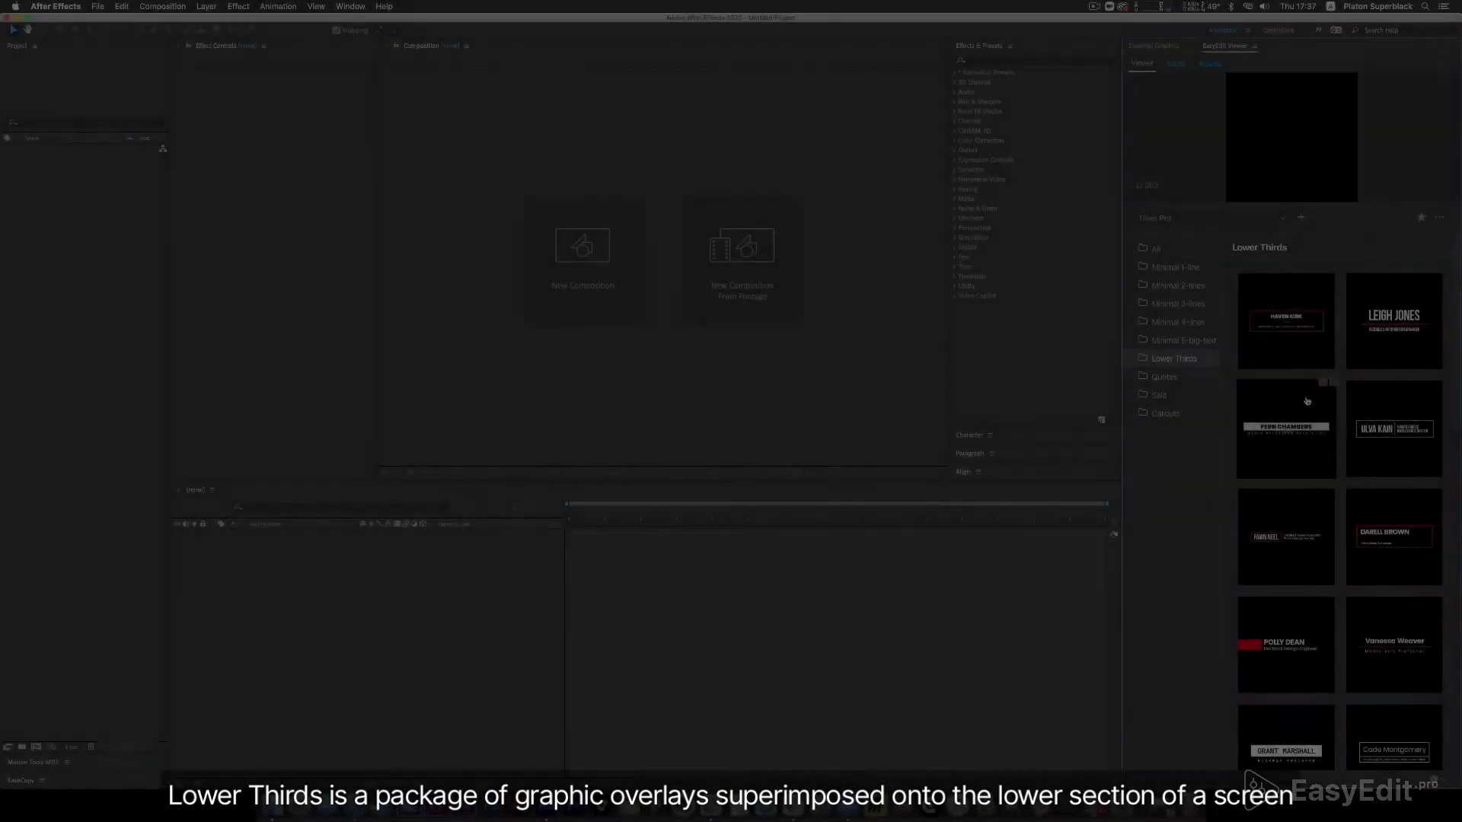
- Preview the animations of several name-and-profession templates in the Lower Thirds category
{"action": "mouse_move", "coordinate": [1264, 457]}
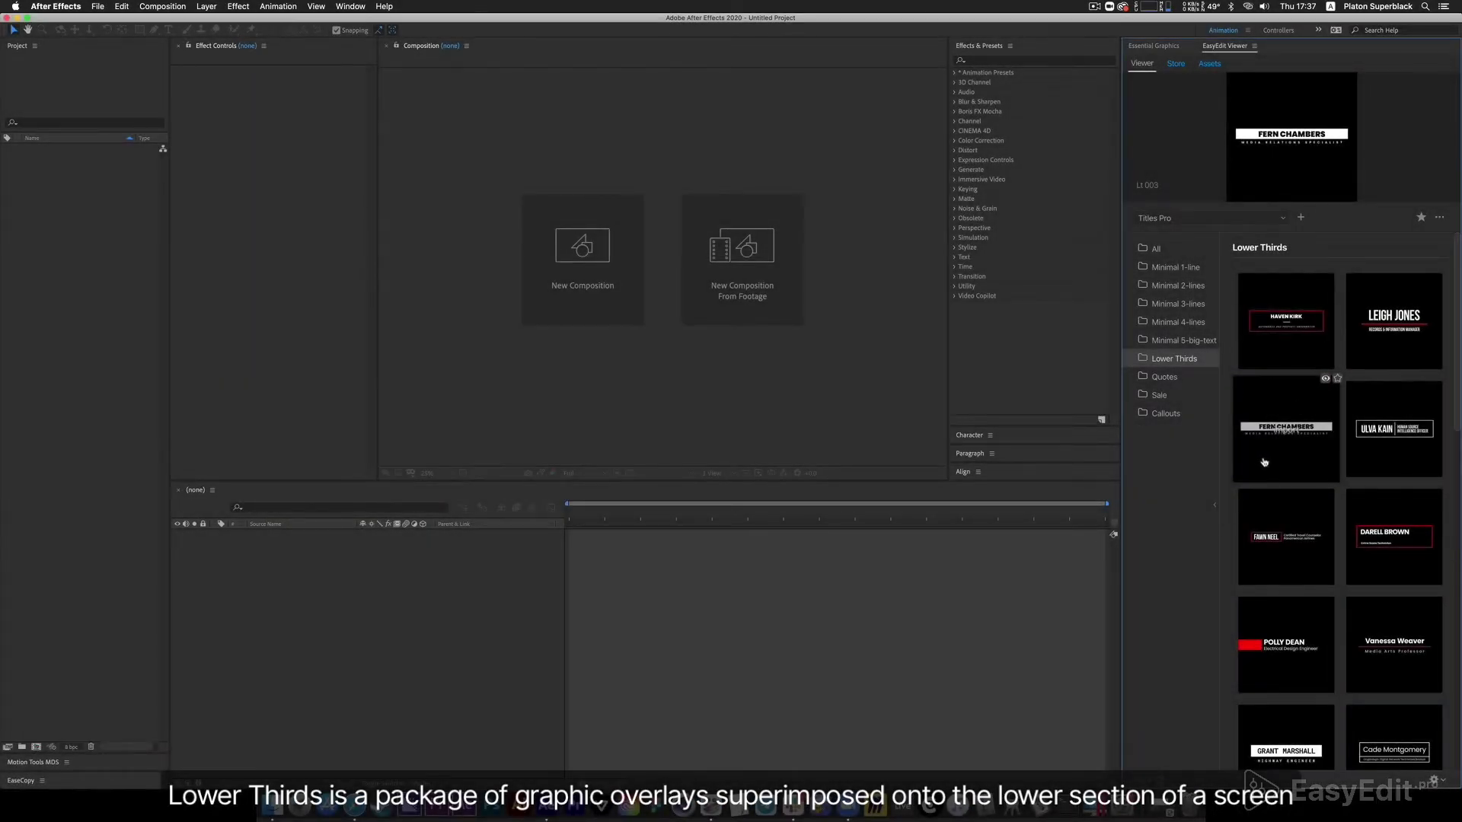
{"action": "mouse_move", "coordinate": [1366, 539]}
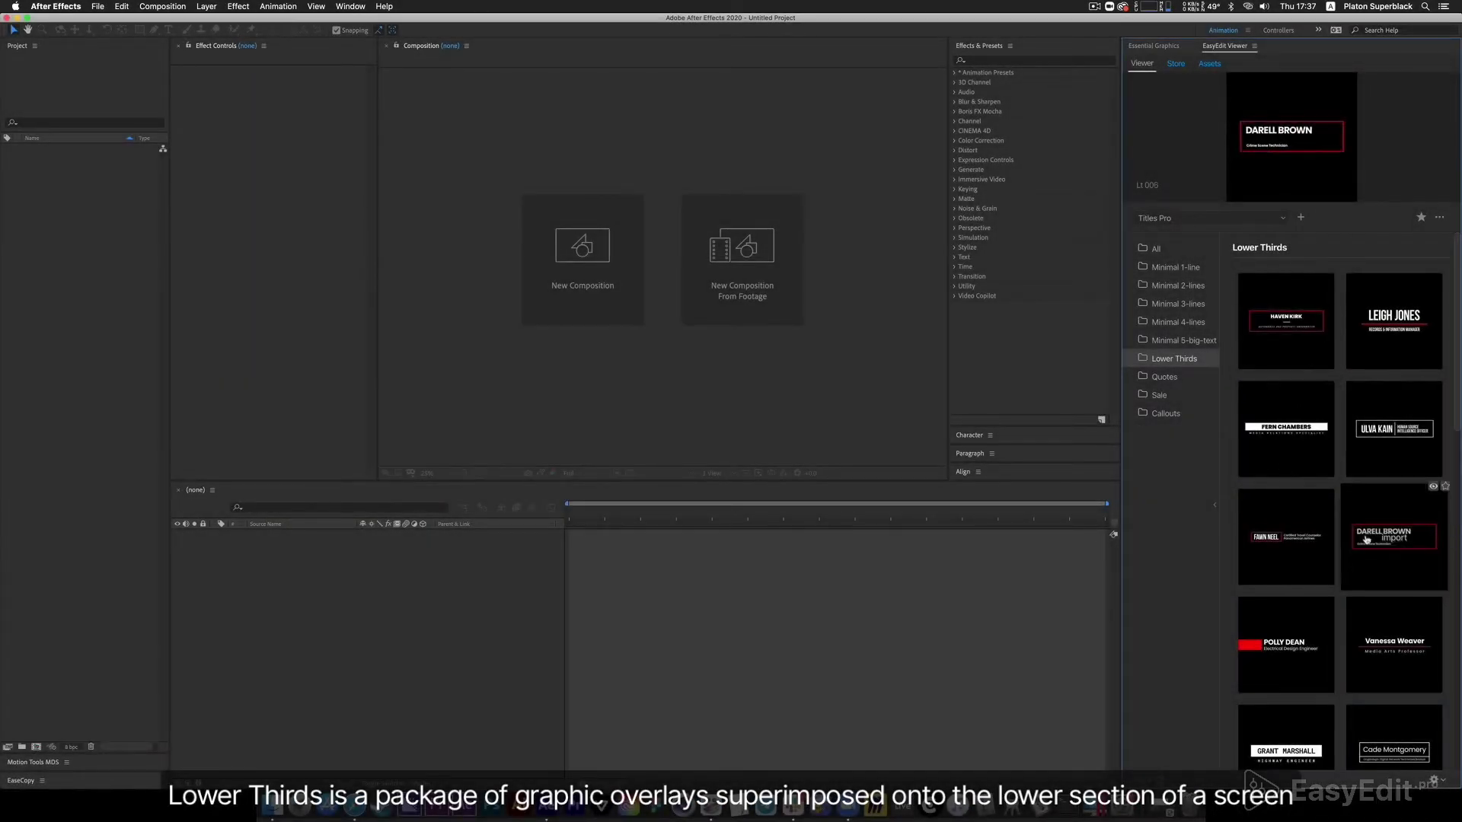
{"action": "mouse_move", "coordinate": [1300, 631]}
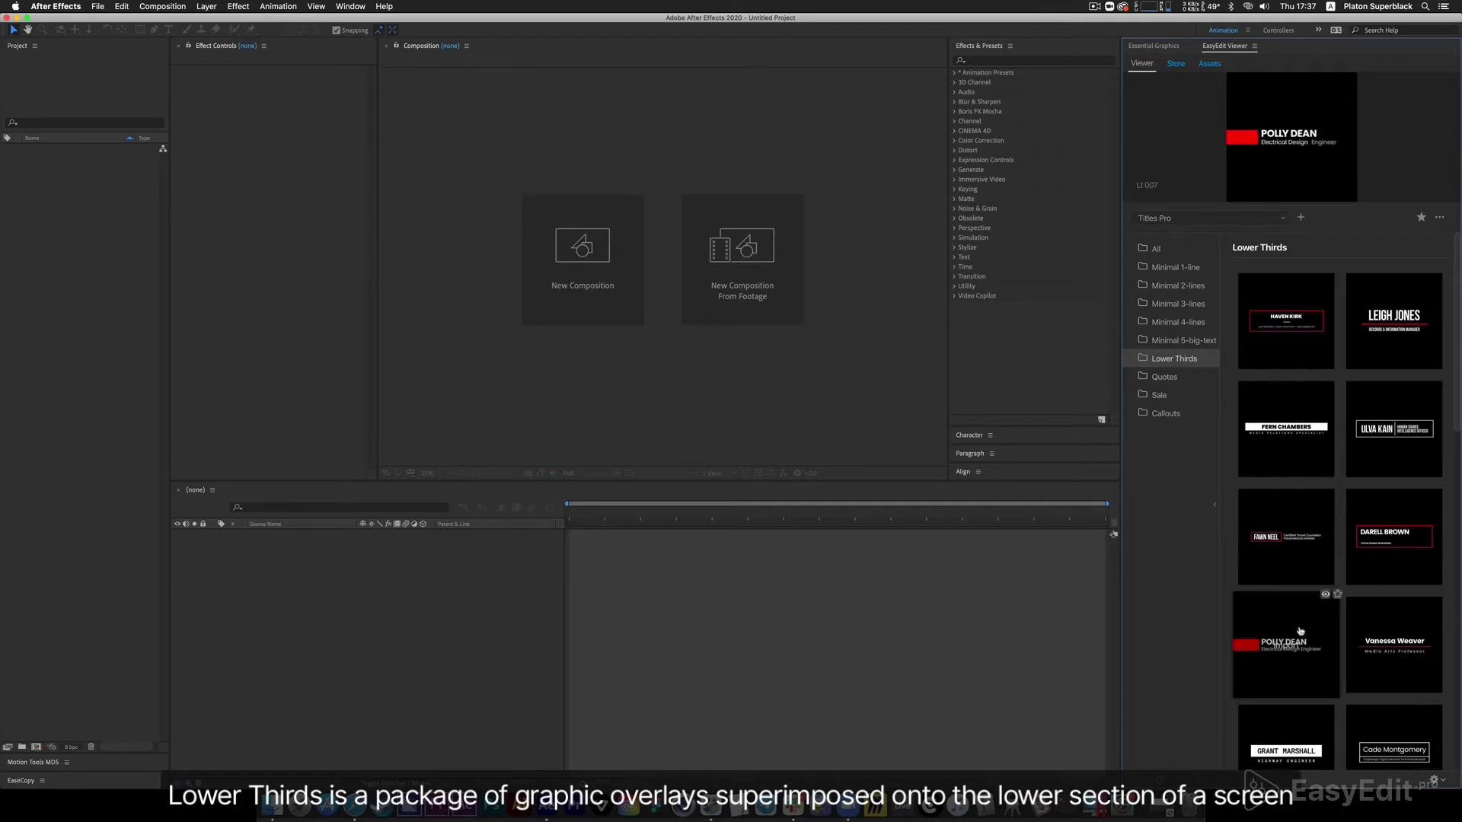
{"action": "scroll", "coordinate": [1298, 647], "scroll_direction": "down", "scroll_amount": 2}
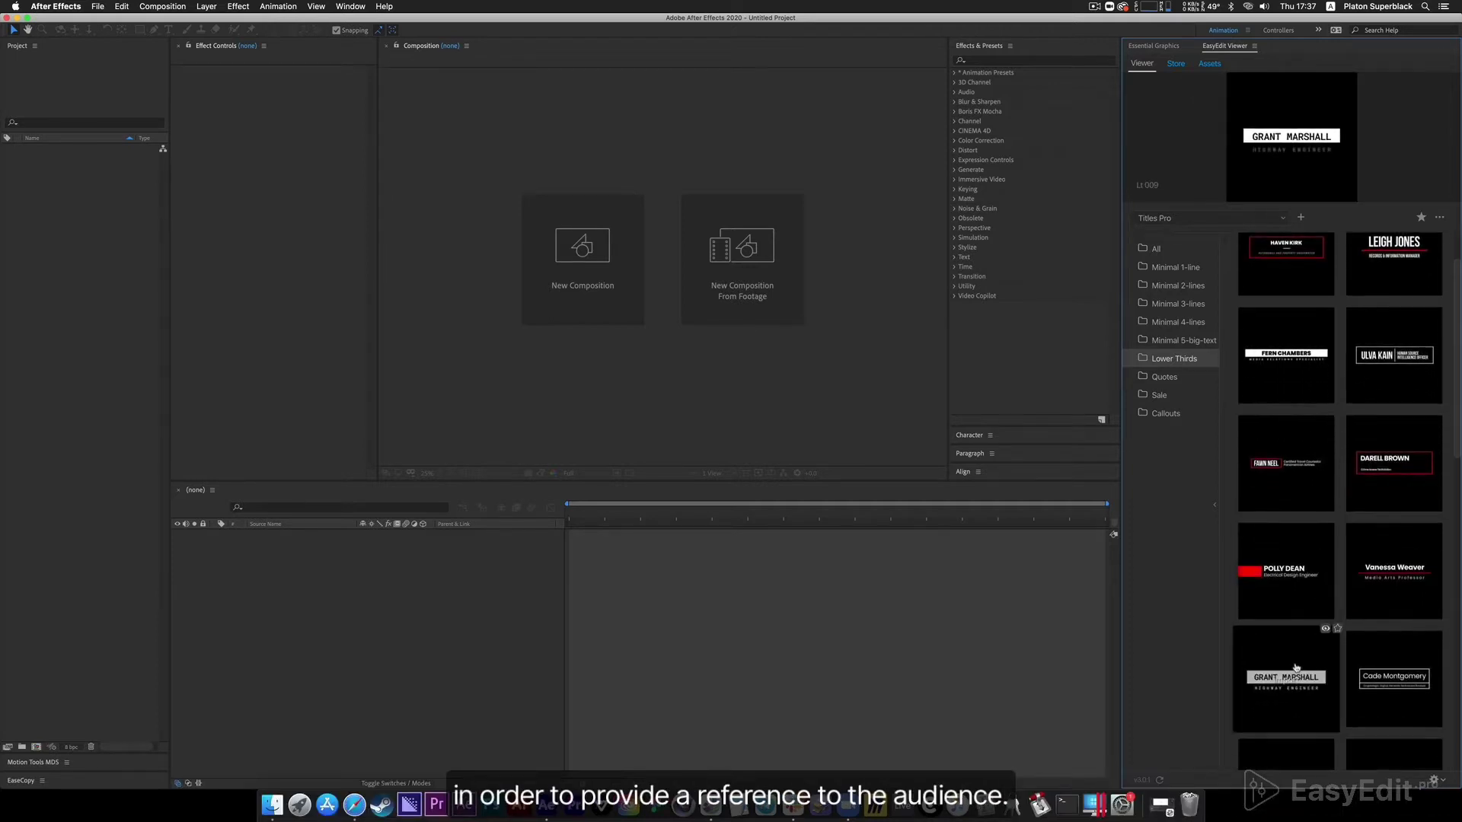
{"action": "mouse_move", "coordinate": [1414, 702]}
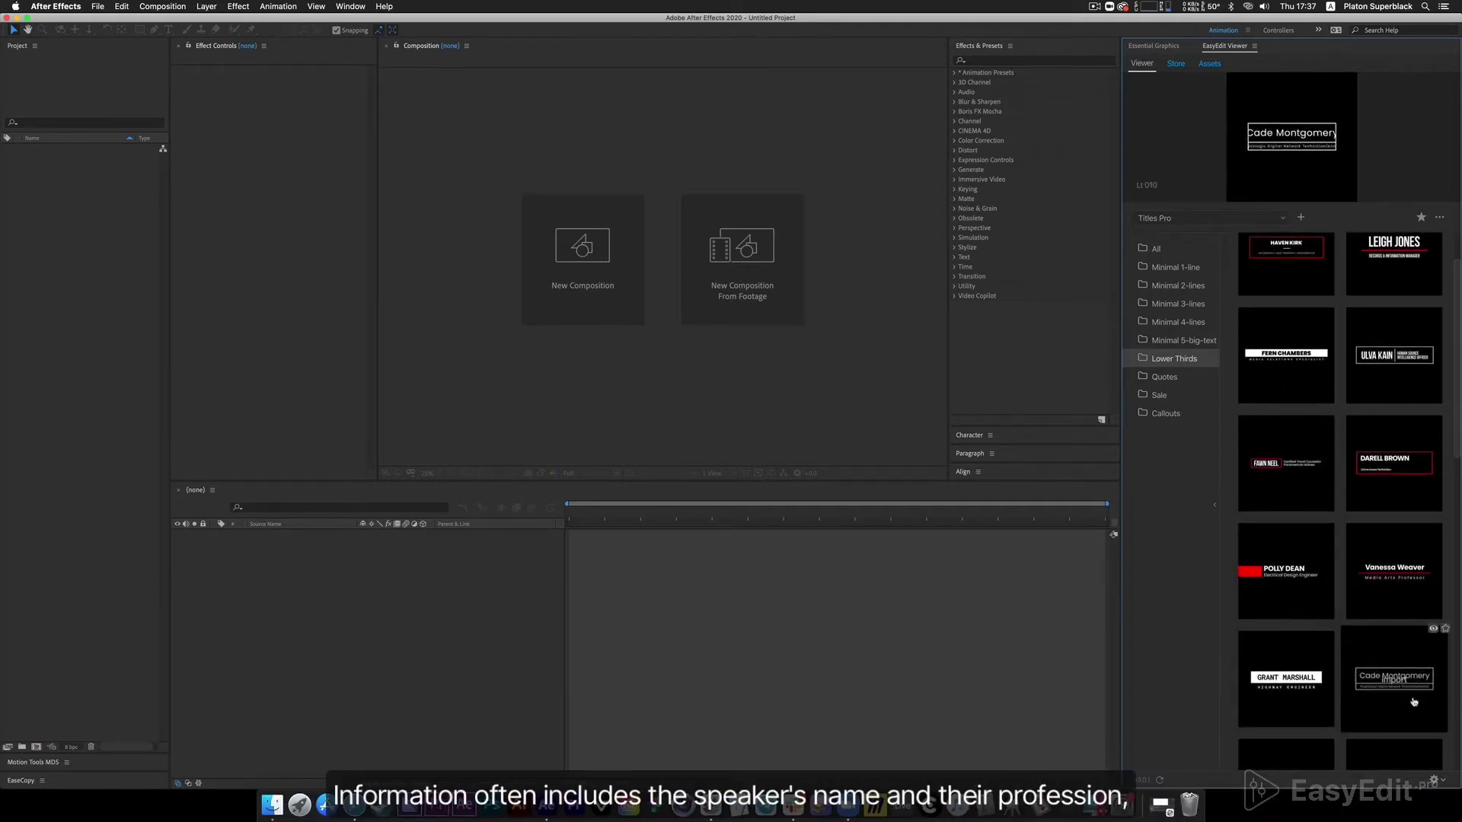
{"action": "scroll", "coordinate": [1413, 701], "scroll_direction": "down", "scroll_amount": 5}
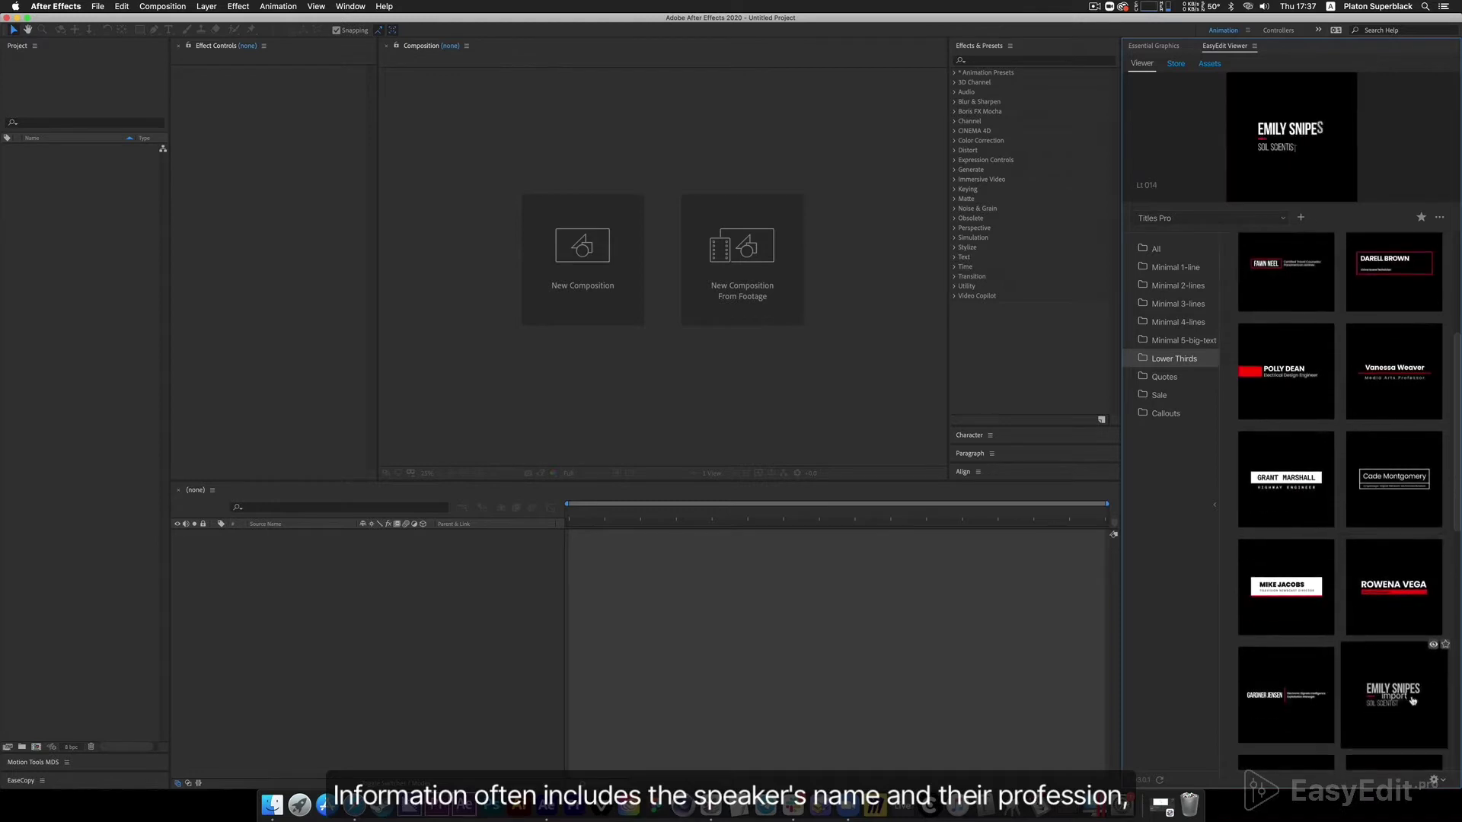
{"action": "mouse_move", "coordinate": [1255, 695]}
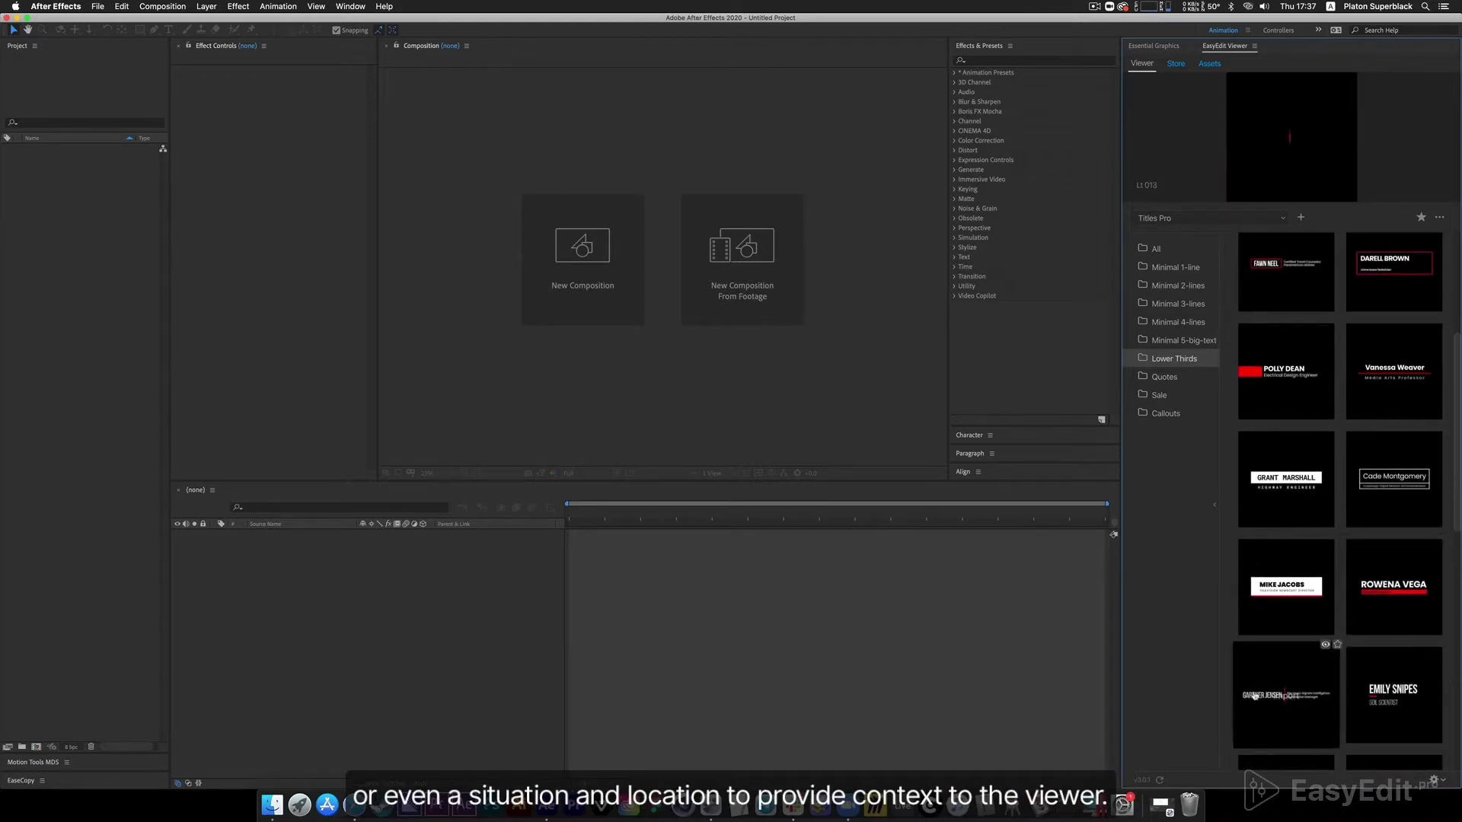
- Preview the title animations in the Quotes category, from Small Steps Every Day to Your Only Limit Is You
{"action": "scroll", "coordinate": [1271, 677], "scroll_direction": "down", "scroll_amount": 3}
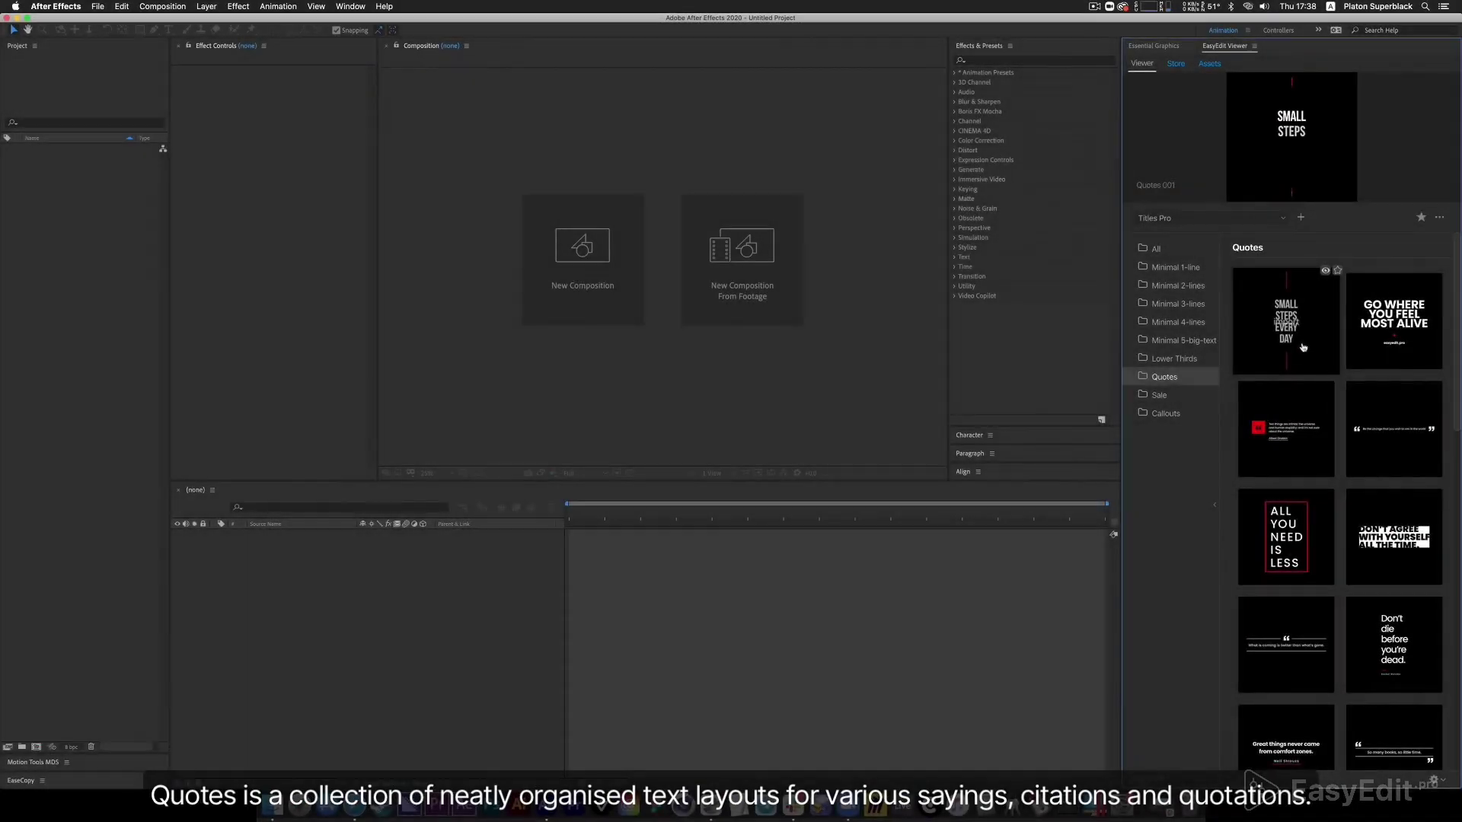
{"action": "mouse_move", "coordinate": [1372, 350]}
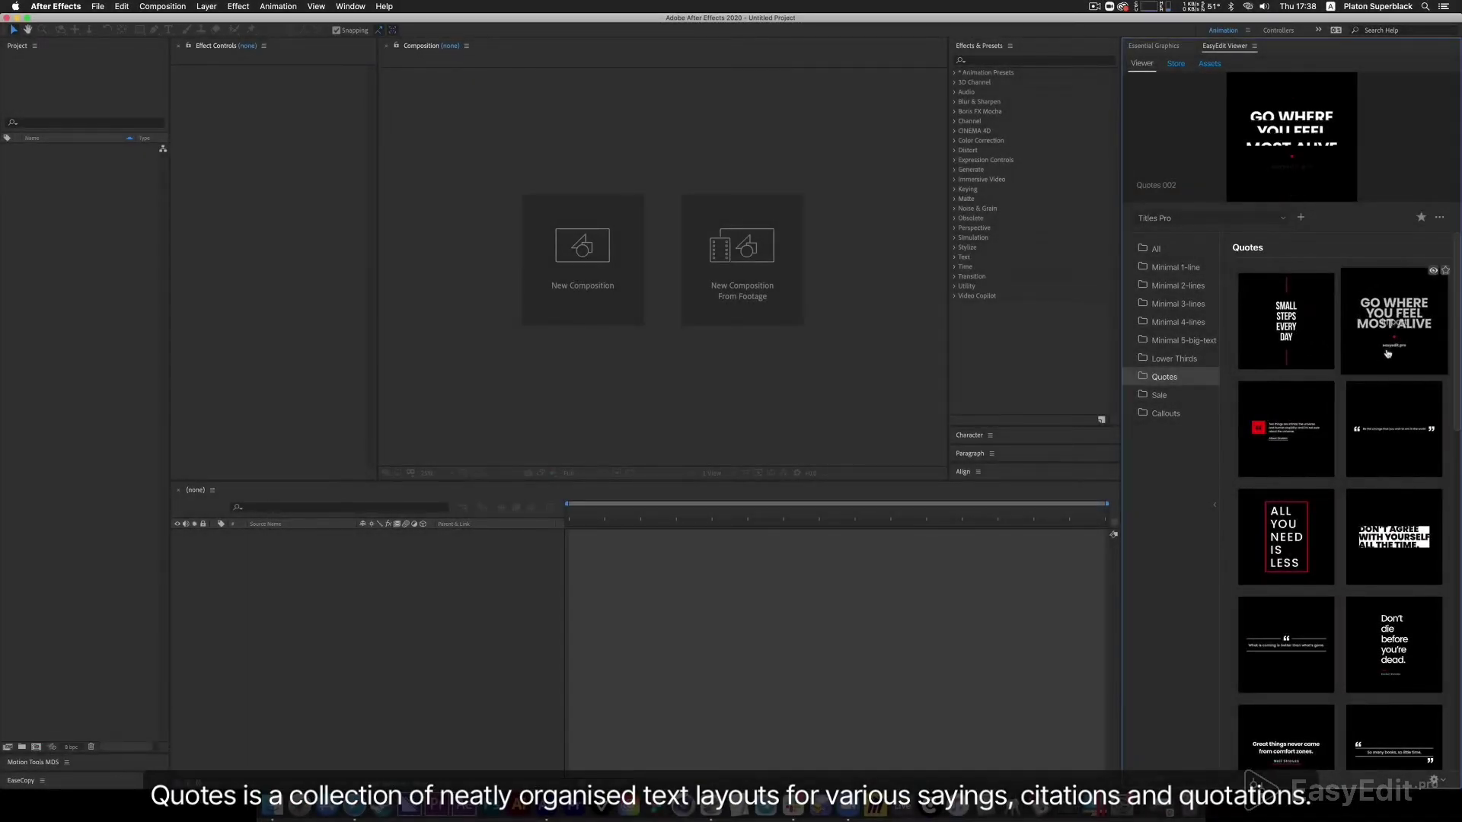
{"action": "mouse_move", "coordinate": [1387, 431]}
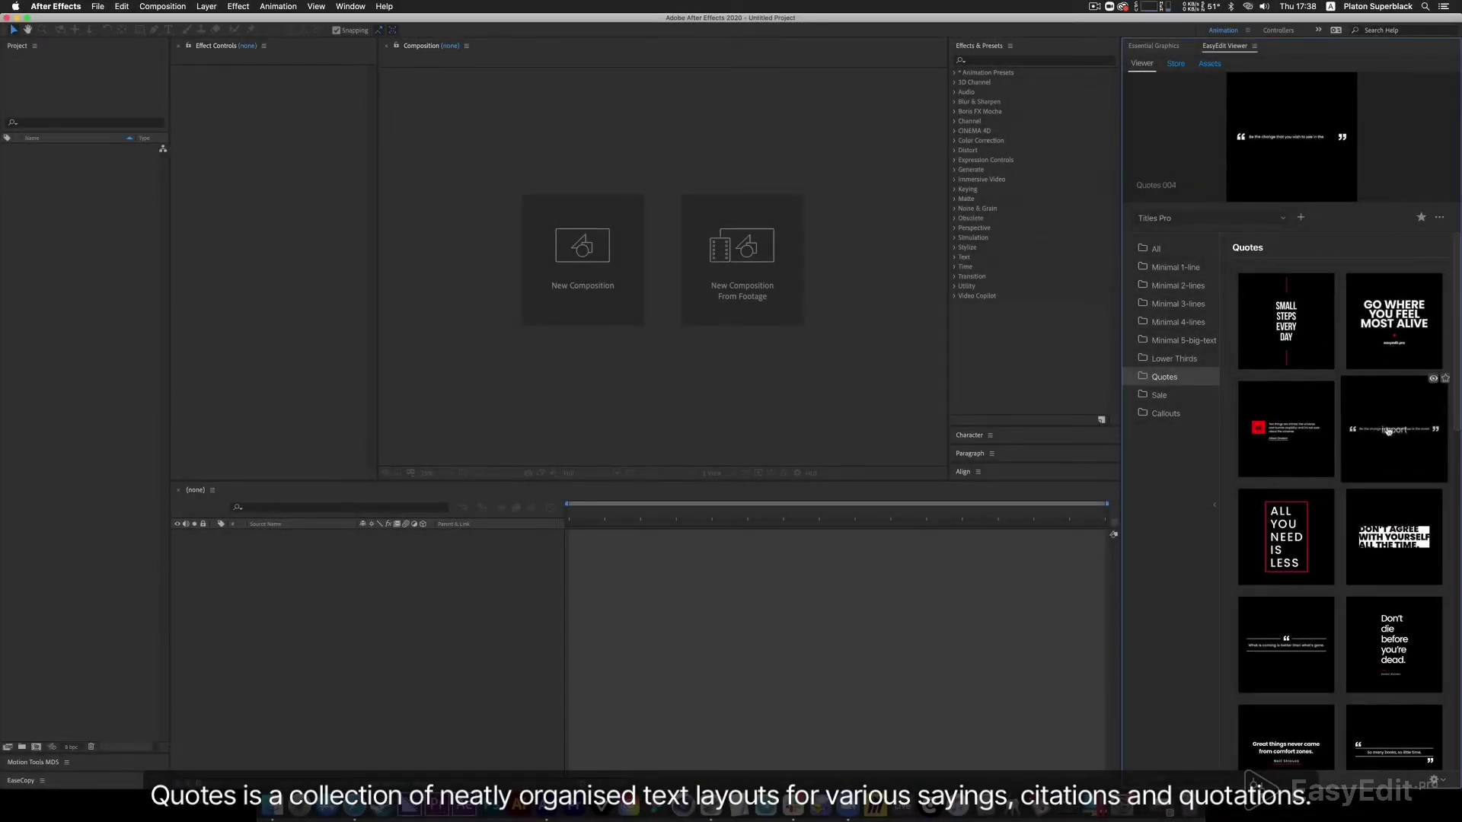
{"action": "mouse_move", "coordinate": [1285, 530]}
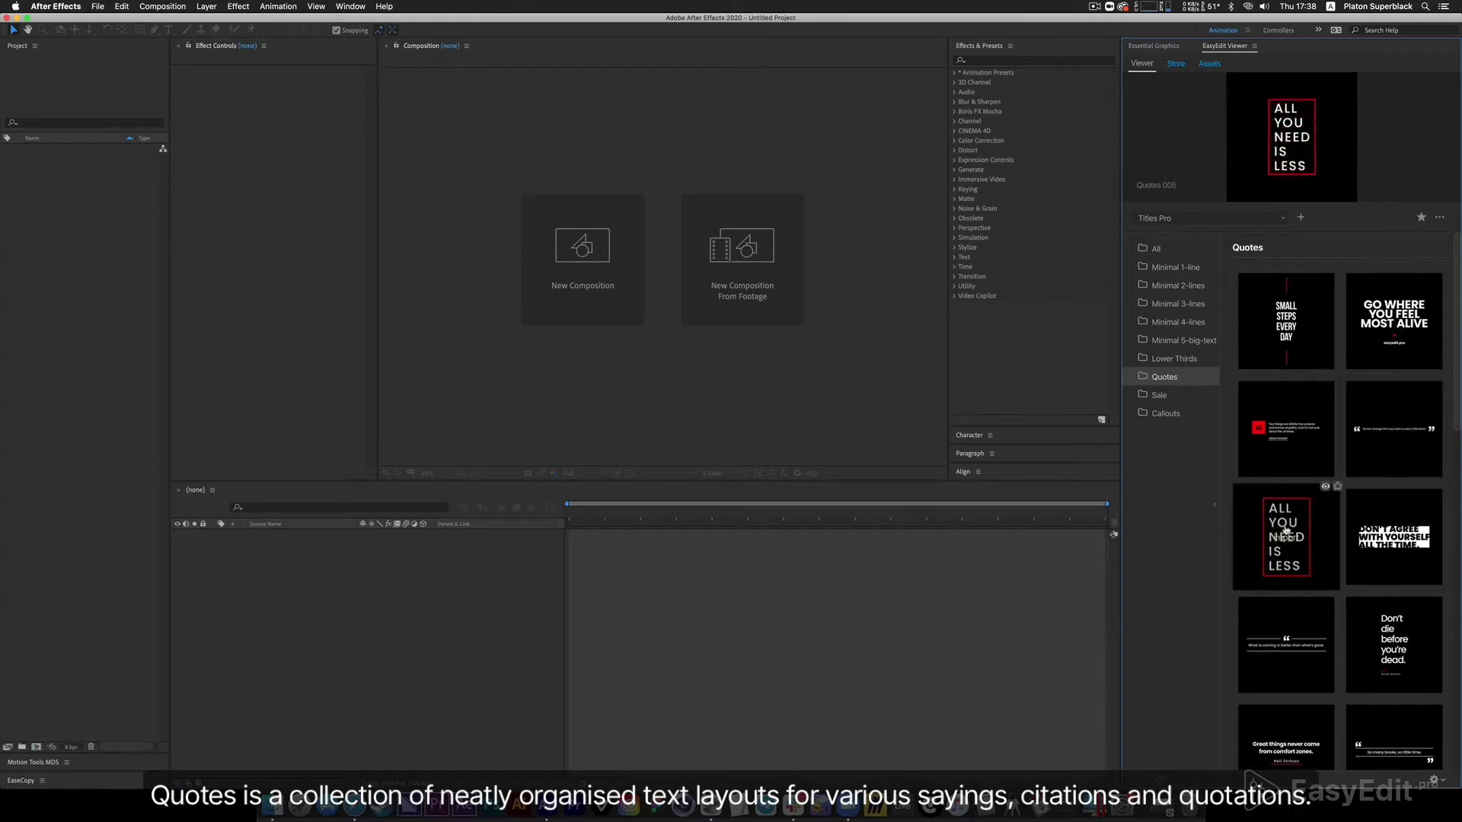
{"action": "scroll", "coordinate": [1285, 530], "scroll_direction": "down", "scroll_amount": 2}
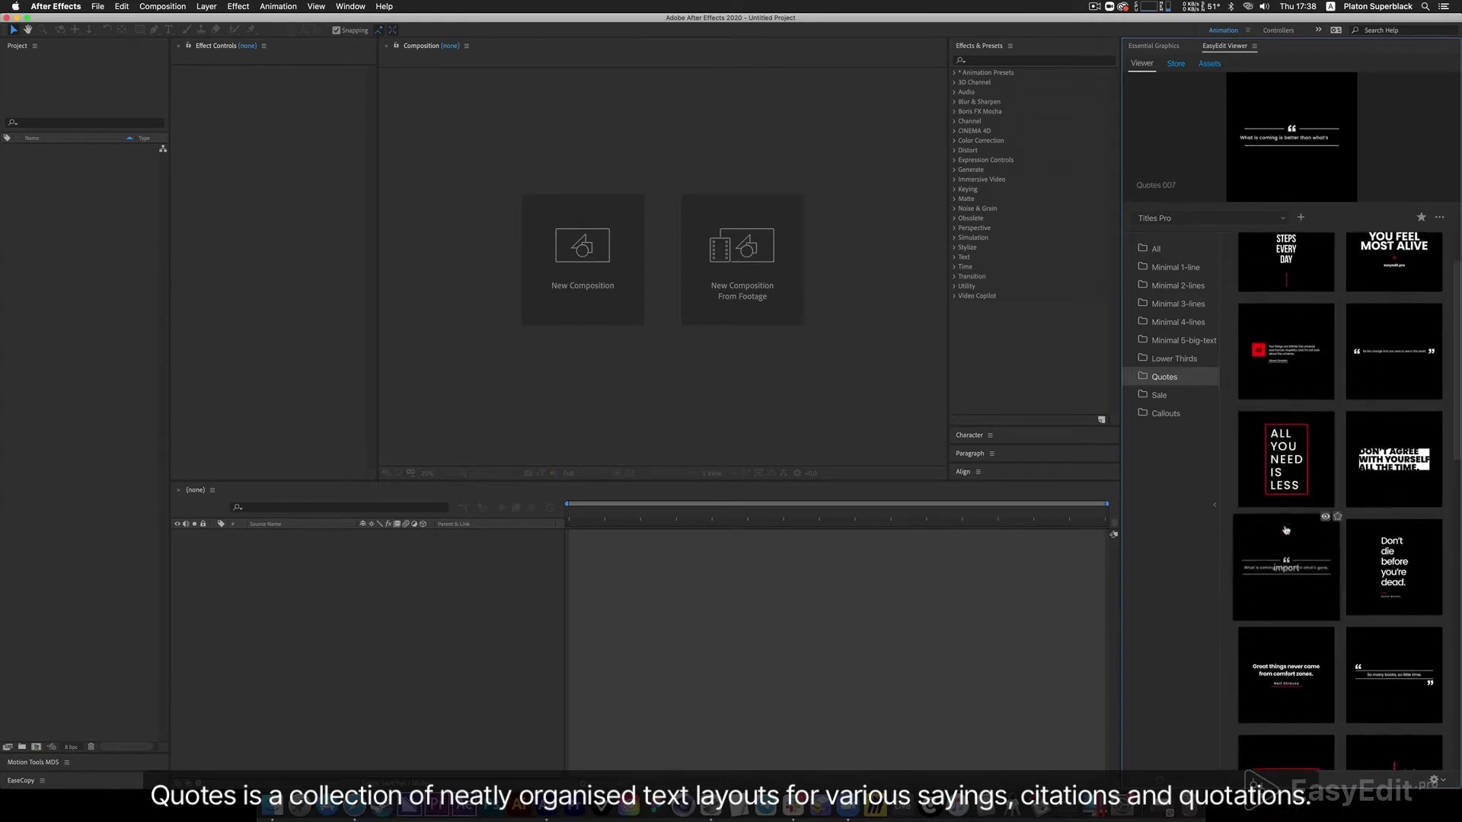
{"action": "mouse_move", "coordinate": [1379, 559]}
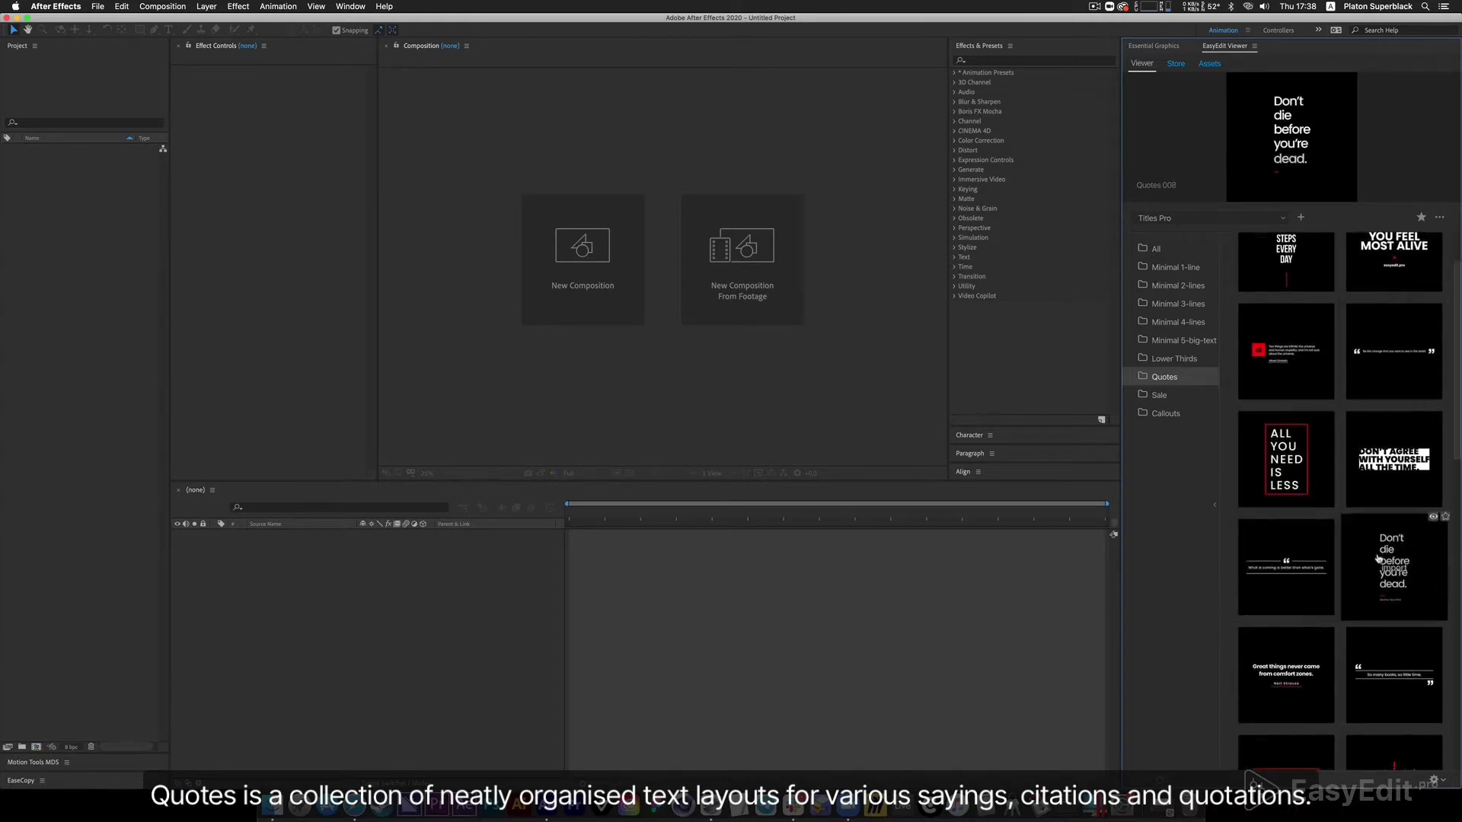
{"action": "scroll", "coordinate": [1379, 563], "scroll_direction": "down", "scroll_amount": 1}
{"action": "mouse_move", "coordinate": [1379, 652]}
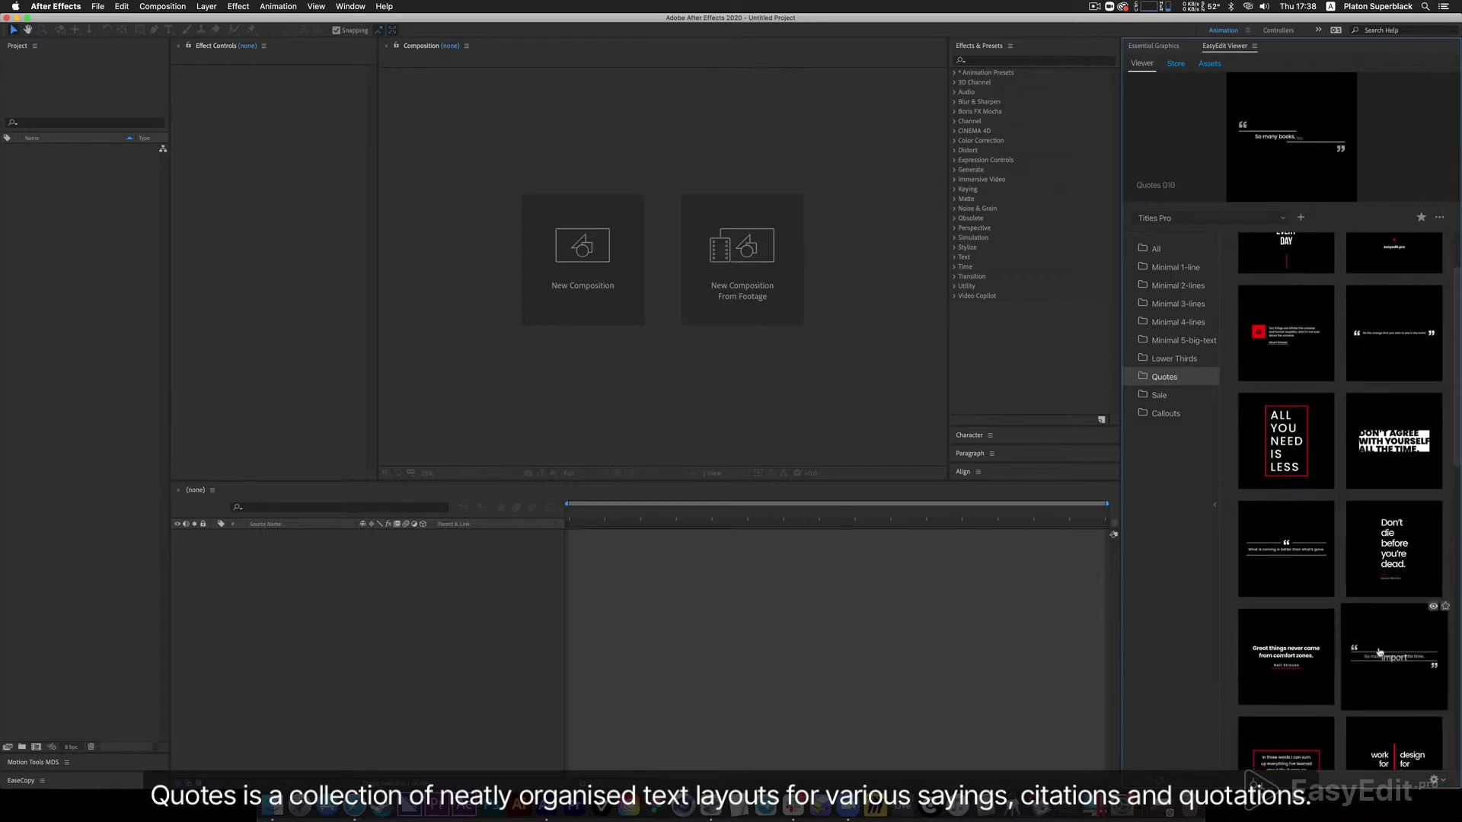
{"action": "scroll", "coordinate": [1379, 653], "scroll_direction": "down", "scroll_amount": 4}
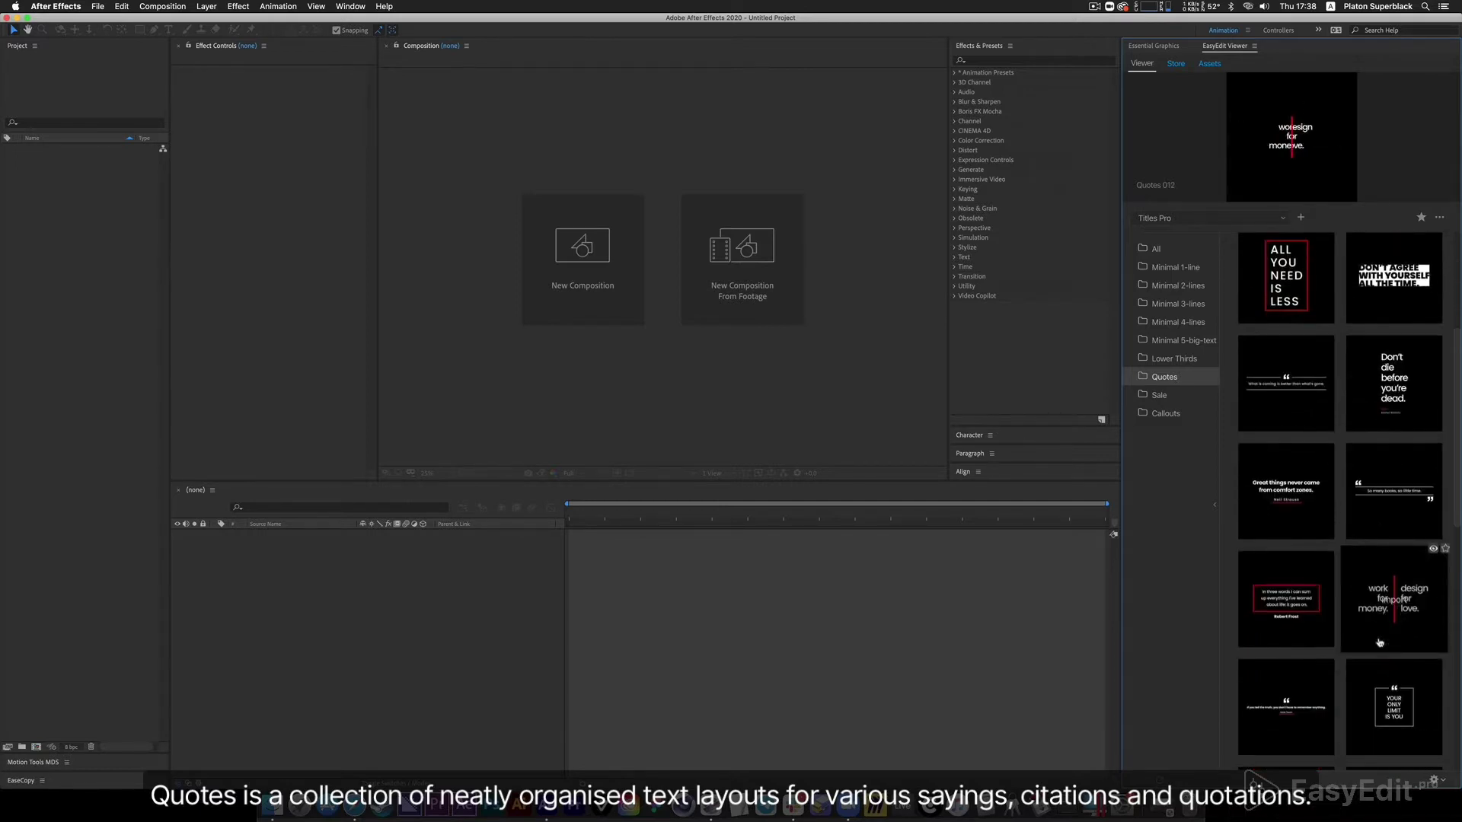
{"action": "mouse_move", "coordinate": [1288, 694]}
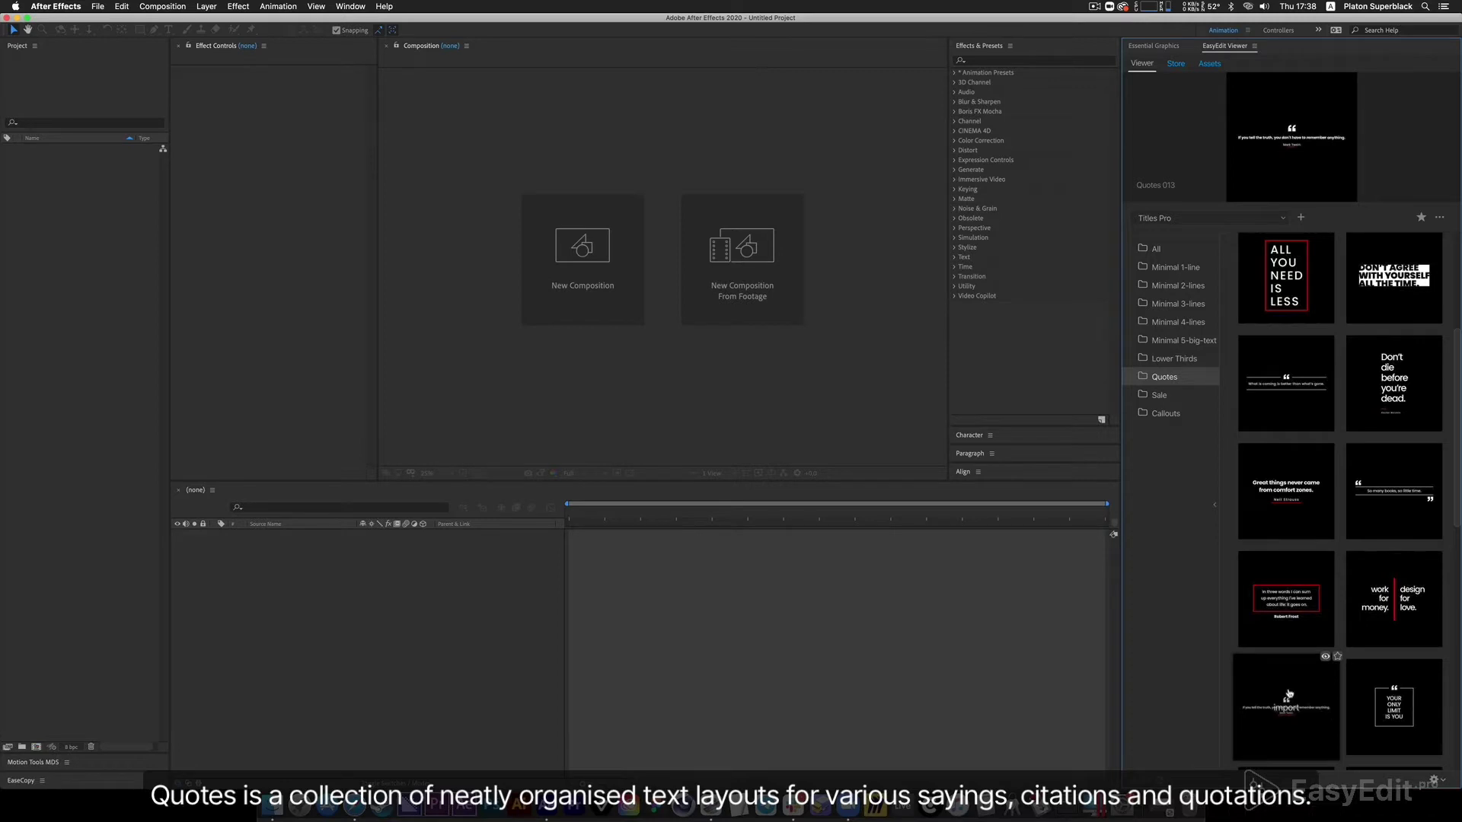
{"action": "mouse_move", "coordinate": [1375, 715]}
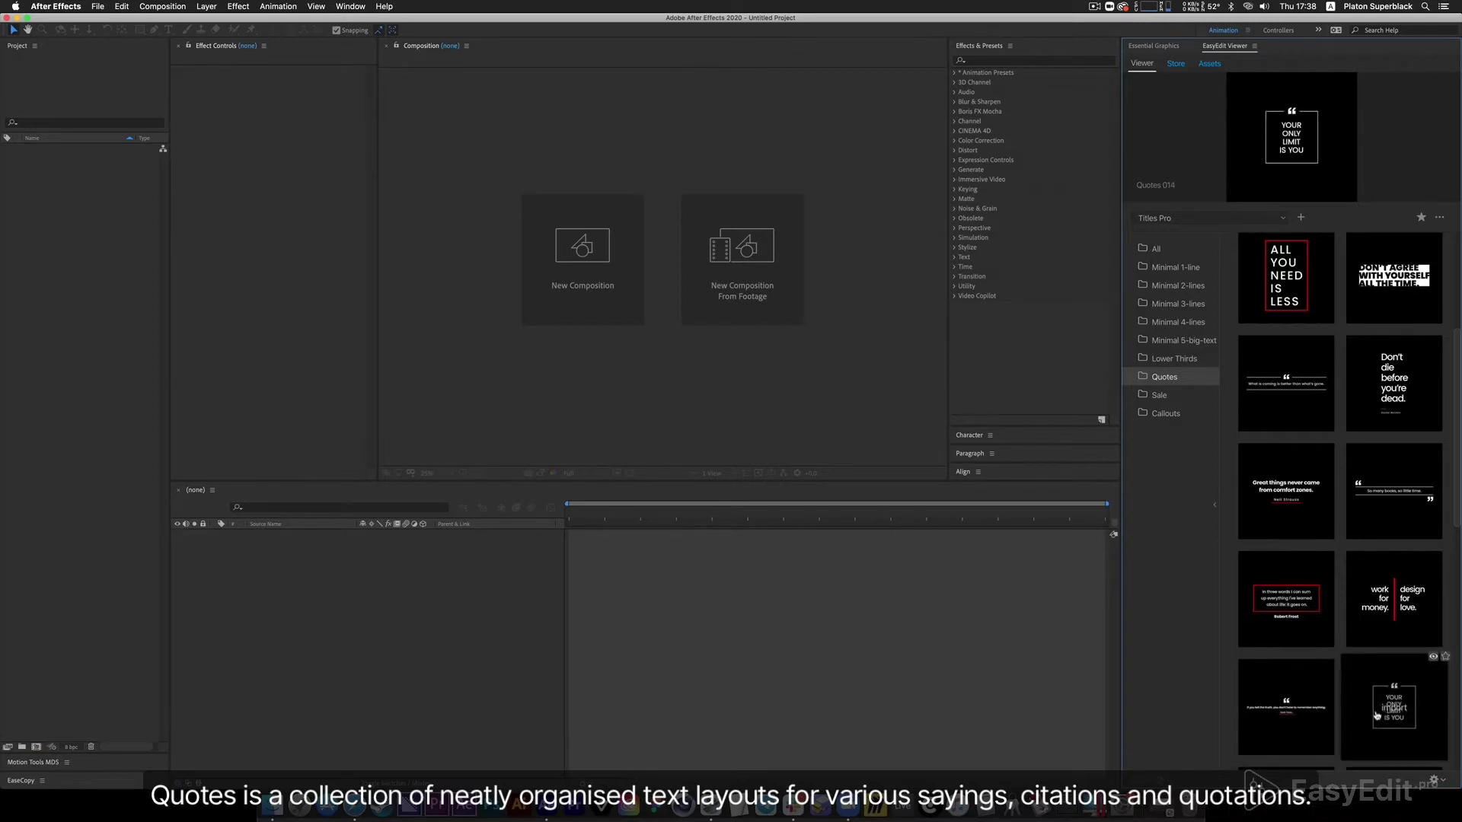
{"action": "scroll", "coordinate": [1376, 716], "scroll_direction": "down", "scroll_amount": 1}
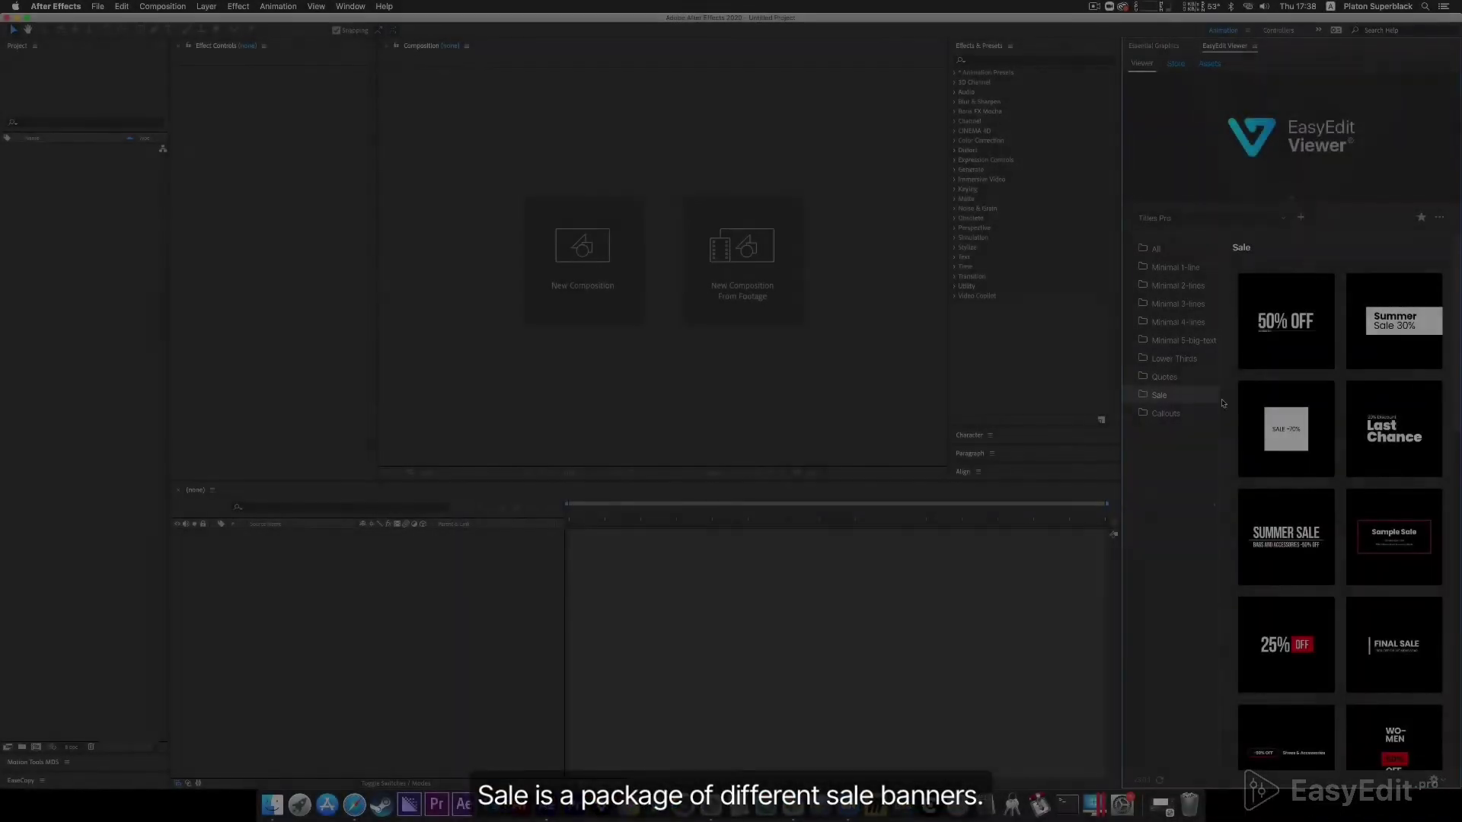
- Preview the banner animations in the Sale category, including 50% OFF, Sale -70%, Summer Sale, Sample Sale and Black Friday
{"action": "mouse_move", "coordinate": [1282, 335]}
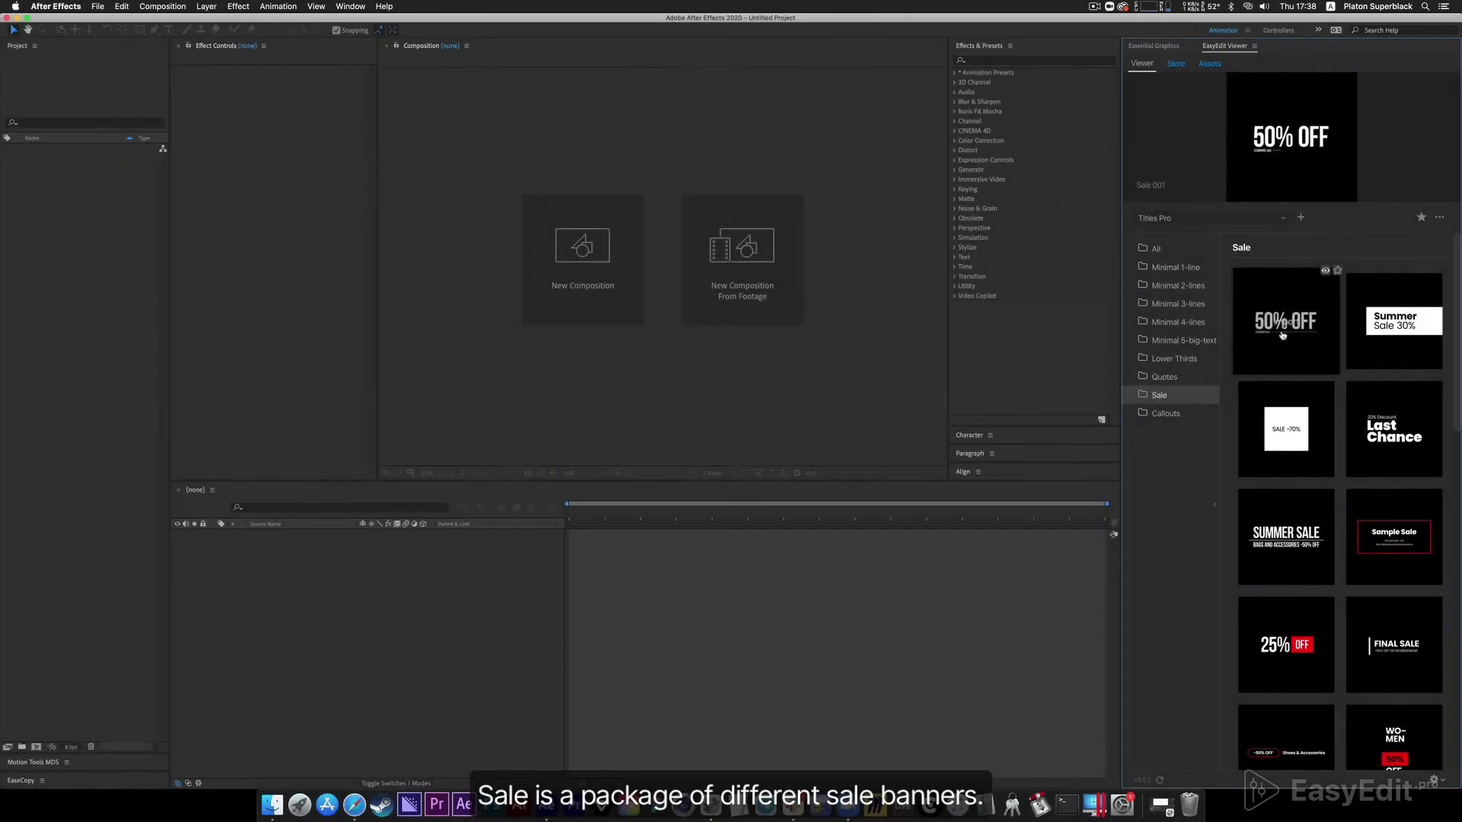
{"action": "mouse_move", "coordinate": [1295, 409]}
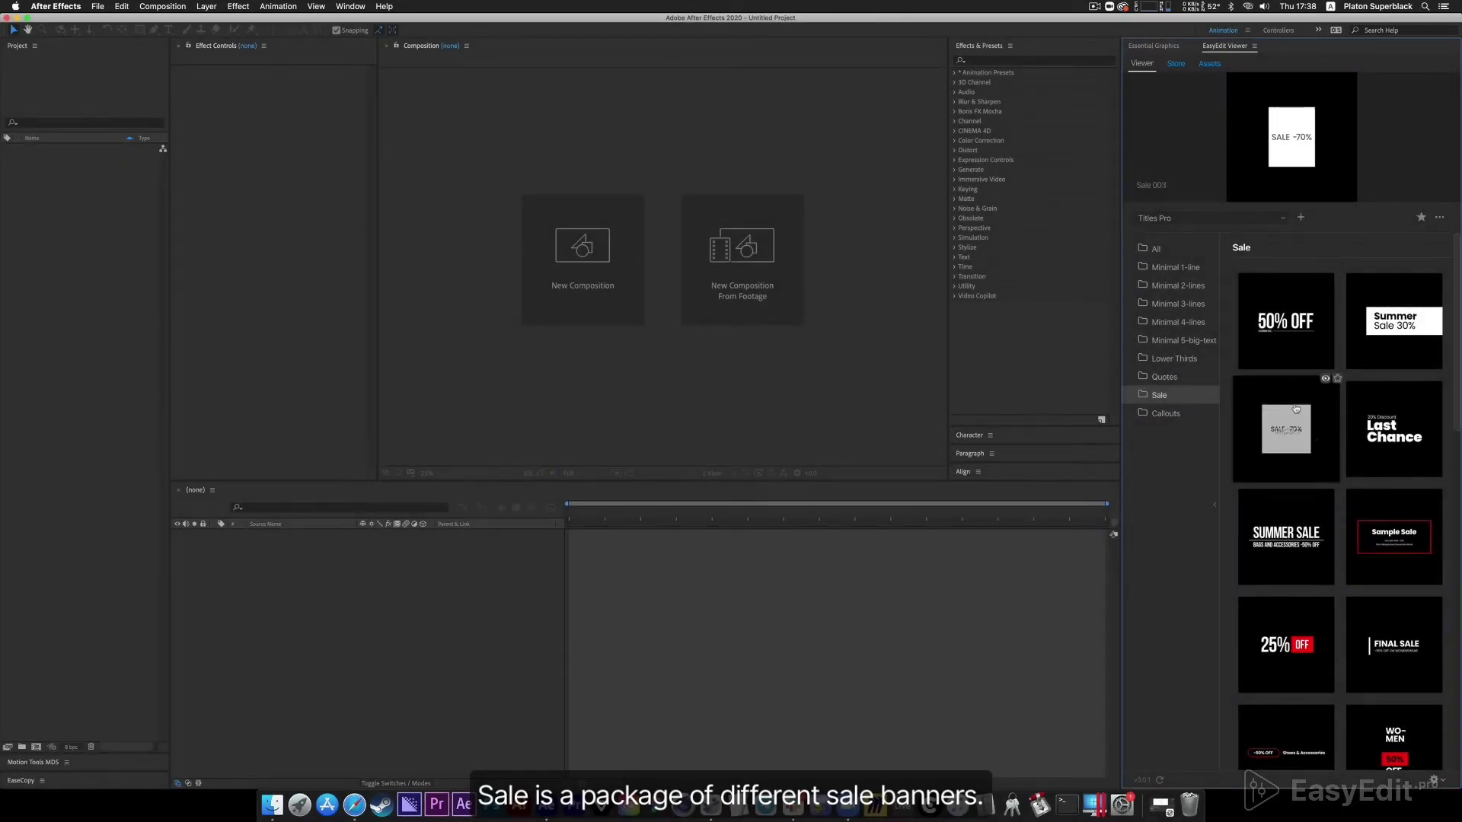
{"action": "mouse_move", "coordinate": [1281, 528]}
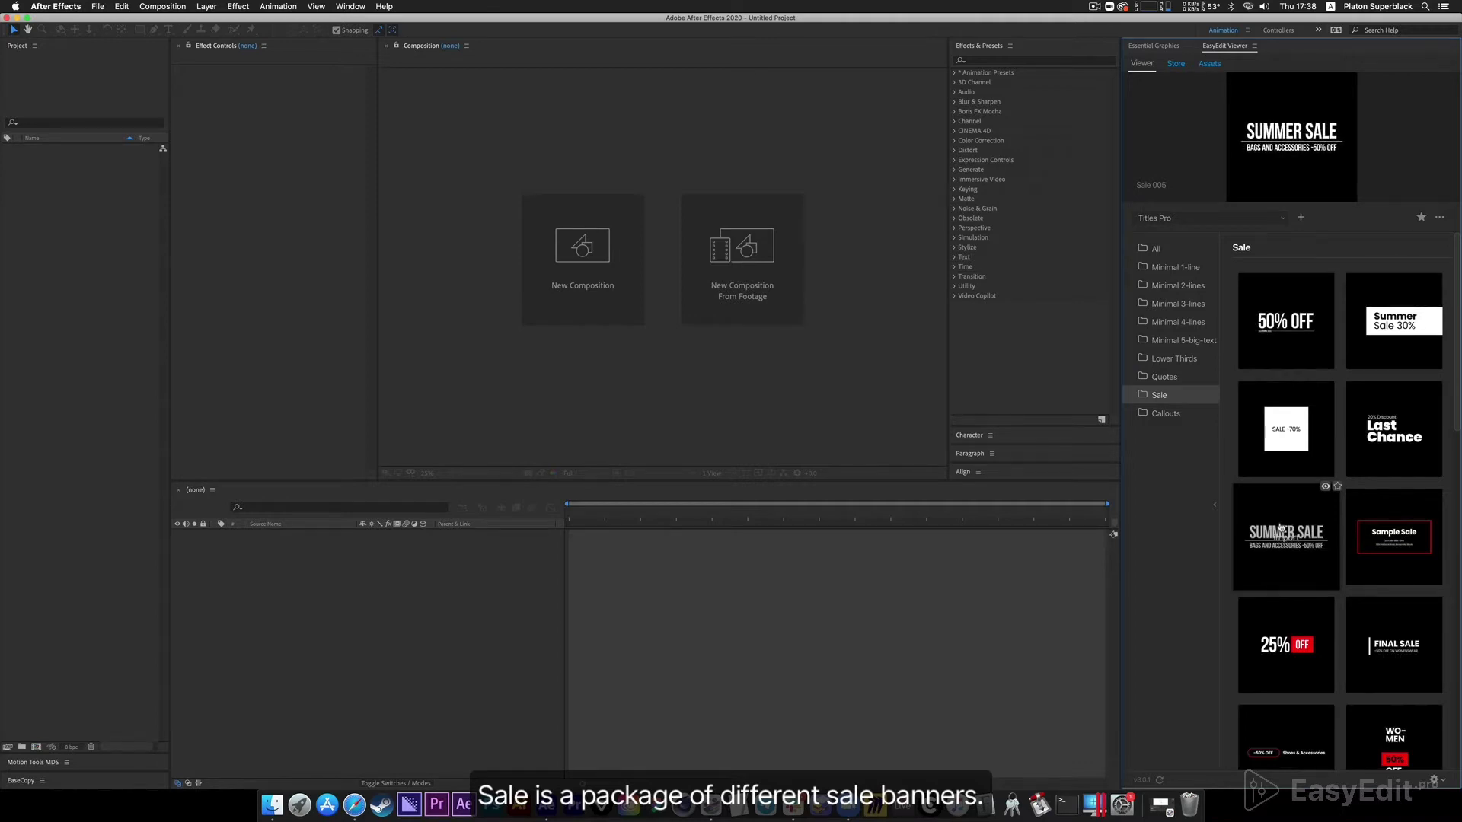
{"action": "mouse_move", "coordinate": [1362, 548]}
{"action": "scroll", "coordinate": [1382, 556], "scroll_direction": "down", "scroll_amount": 2}
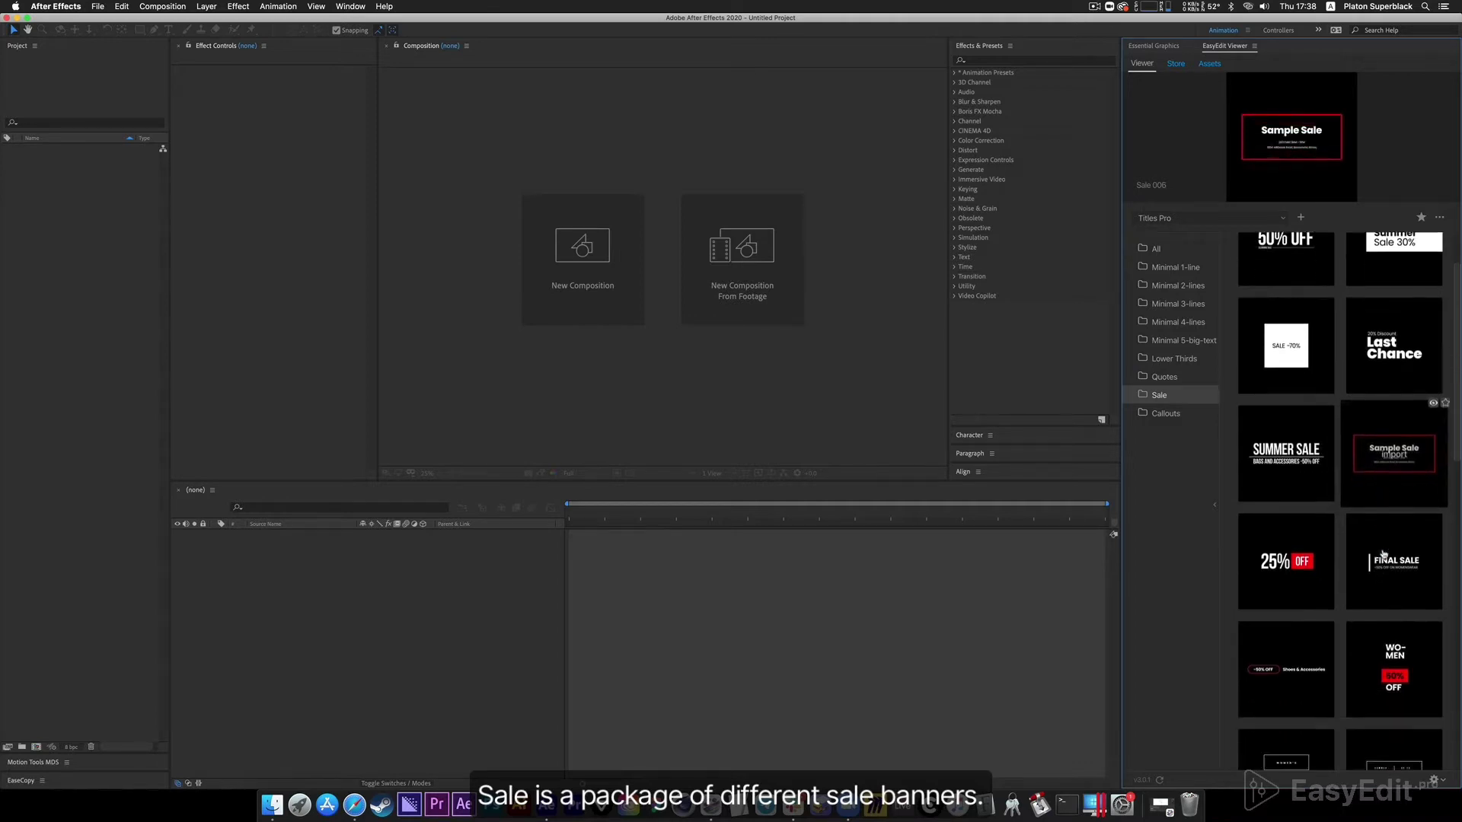
{"action": "scroll", "coordinate": [1383, 556], "scroll_direction": "down", "scroll_amount": 1}
{"action": "mouse_move", "coordinate": [1379, 595]}
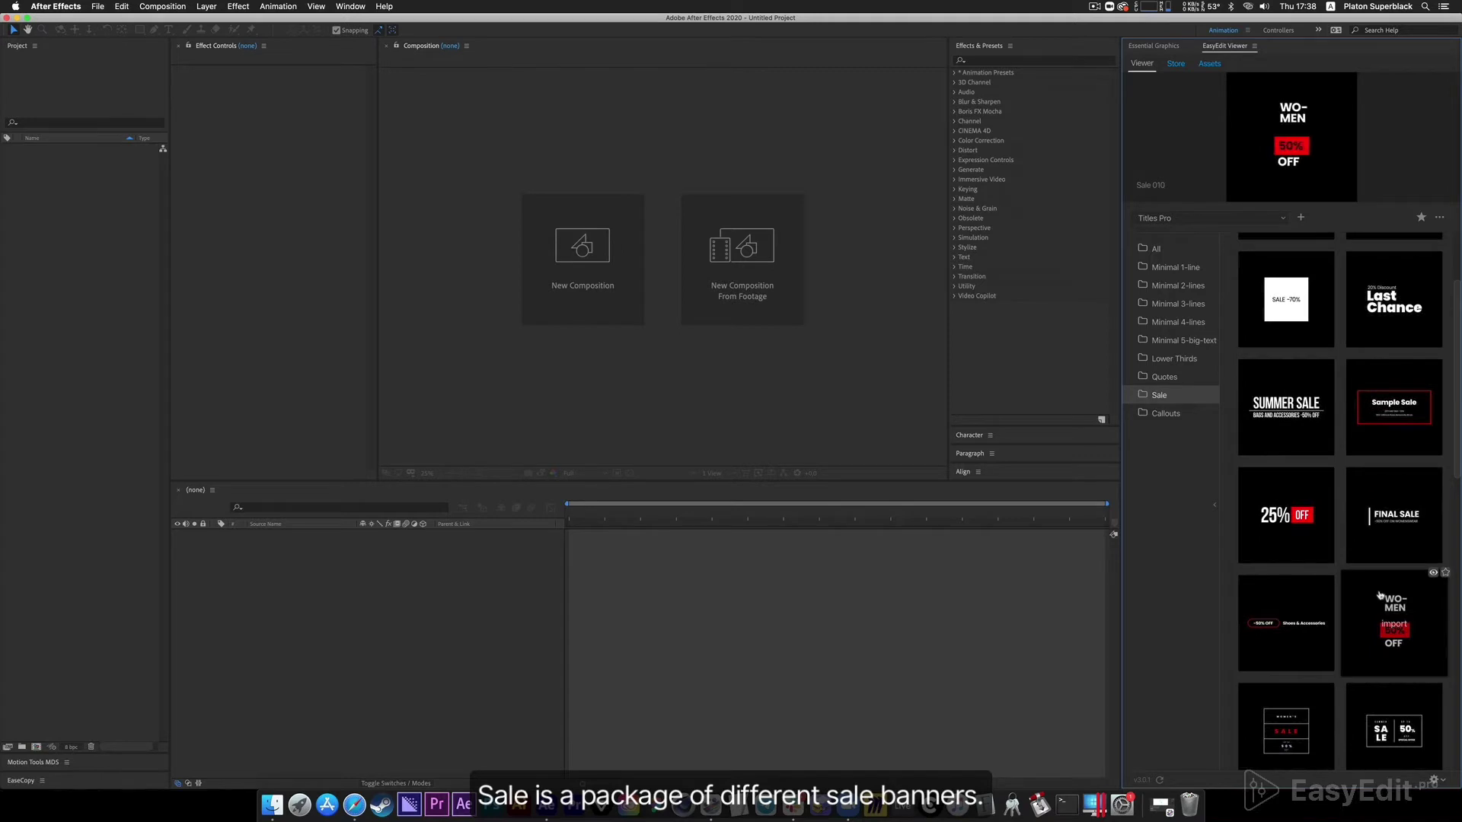
{"action": "mouse_move", "coordinate": [1297, 725]}
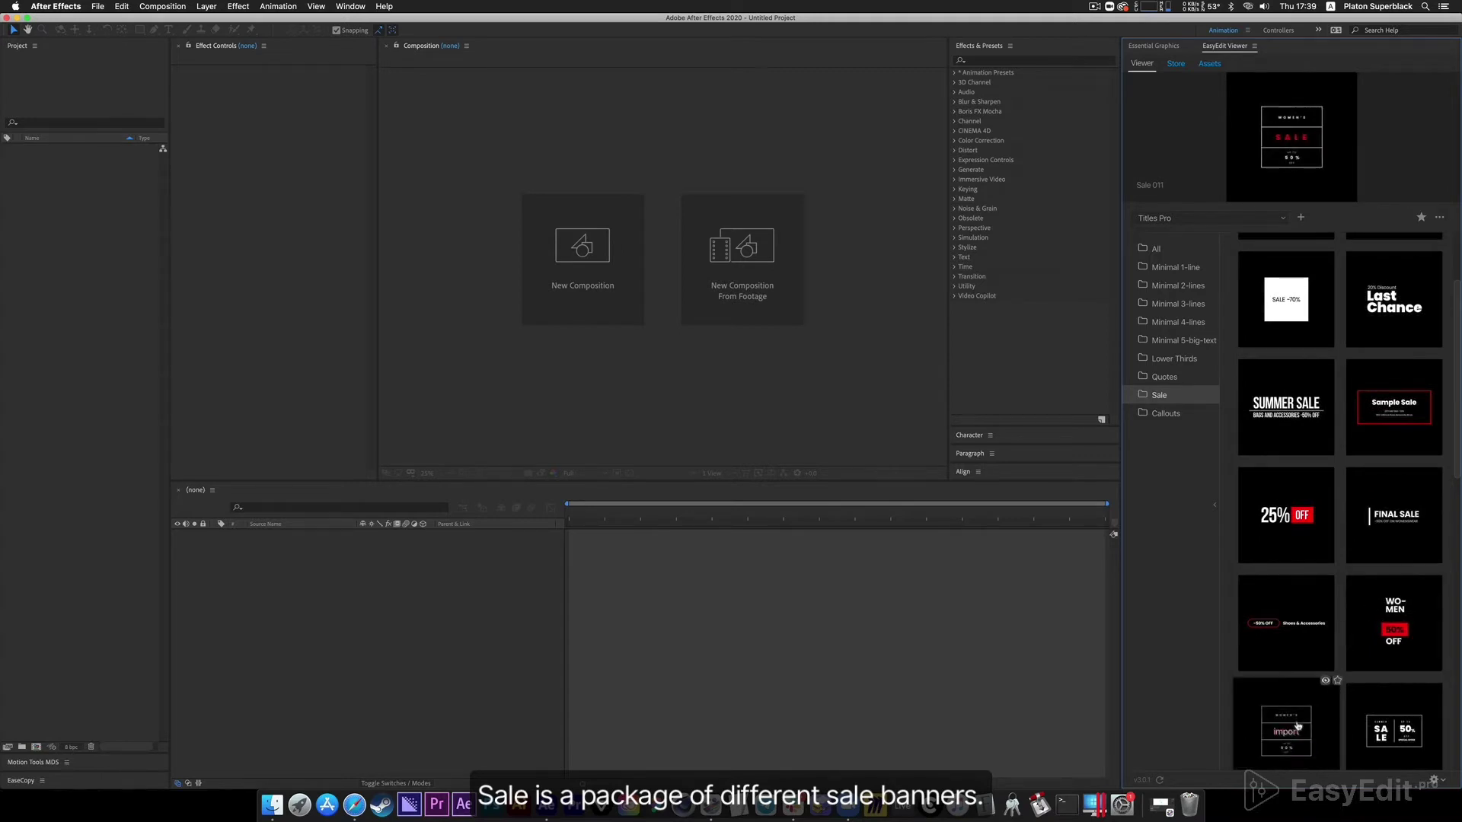
{"action": "scroll", "coordinate": [1297, 724], "scroll_direction": "down", "scroll_amount": 3}
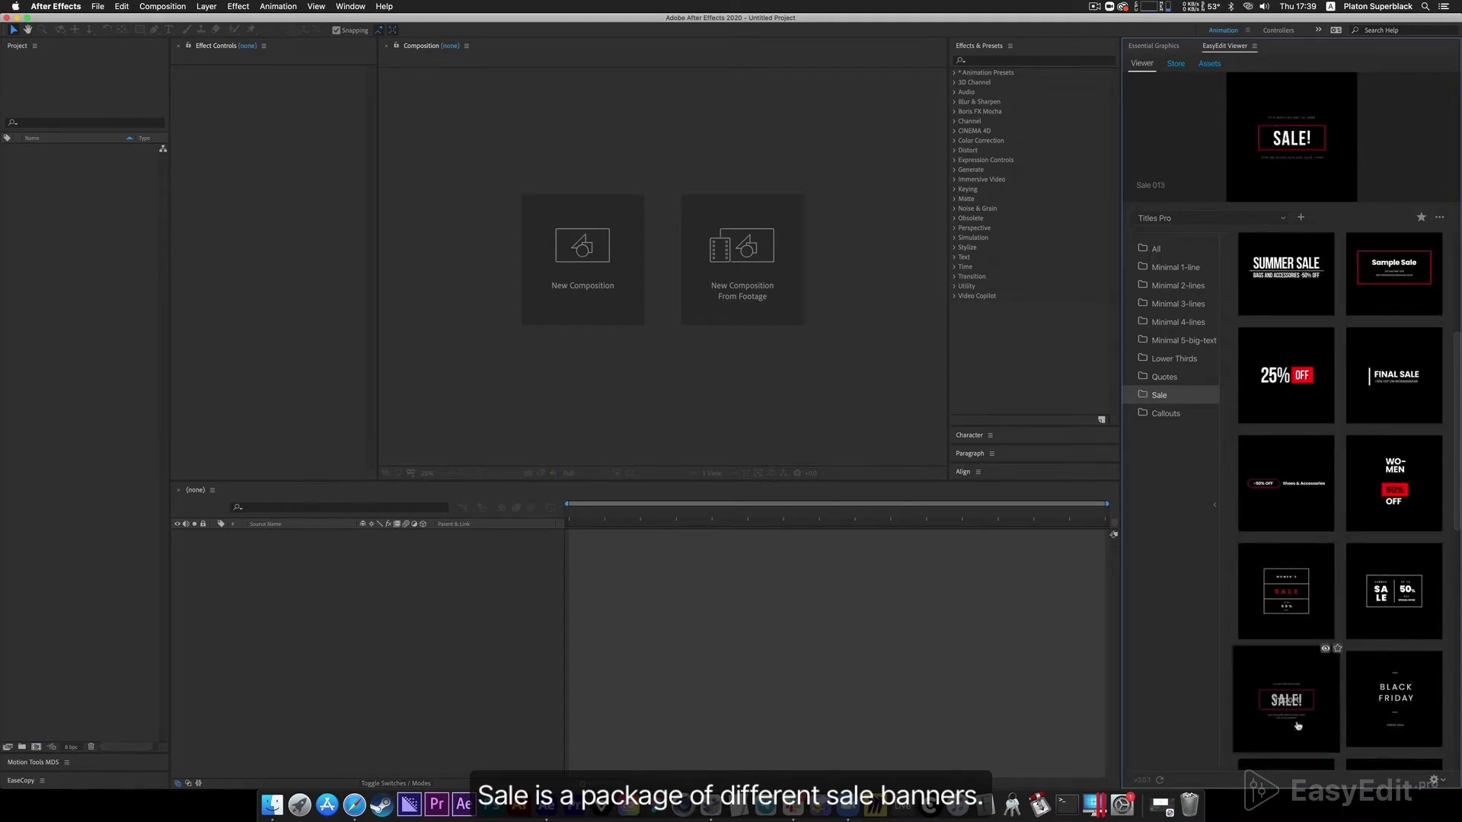
{"action": "mouse_move", "coordinate": [1359, 725]}
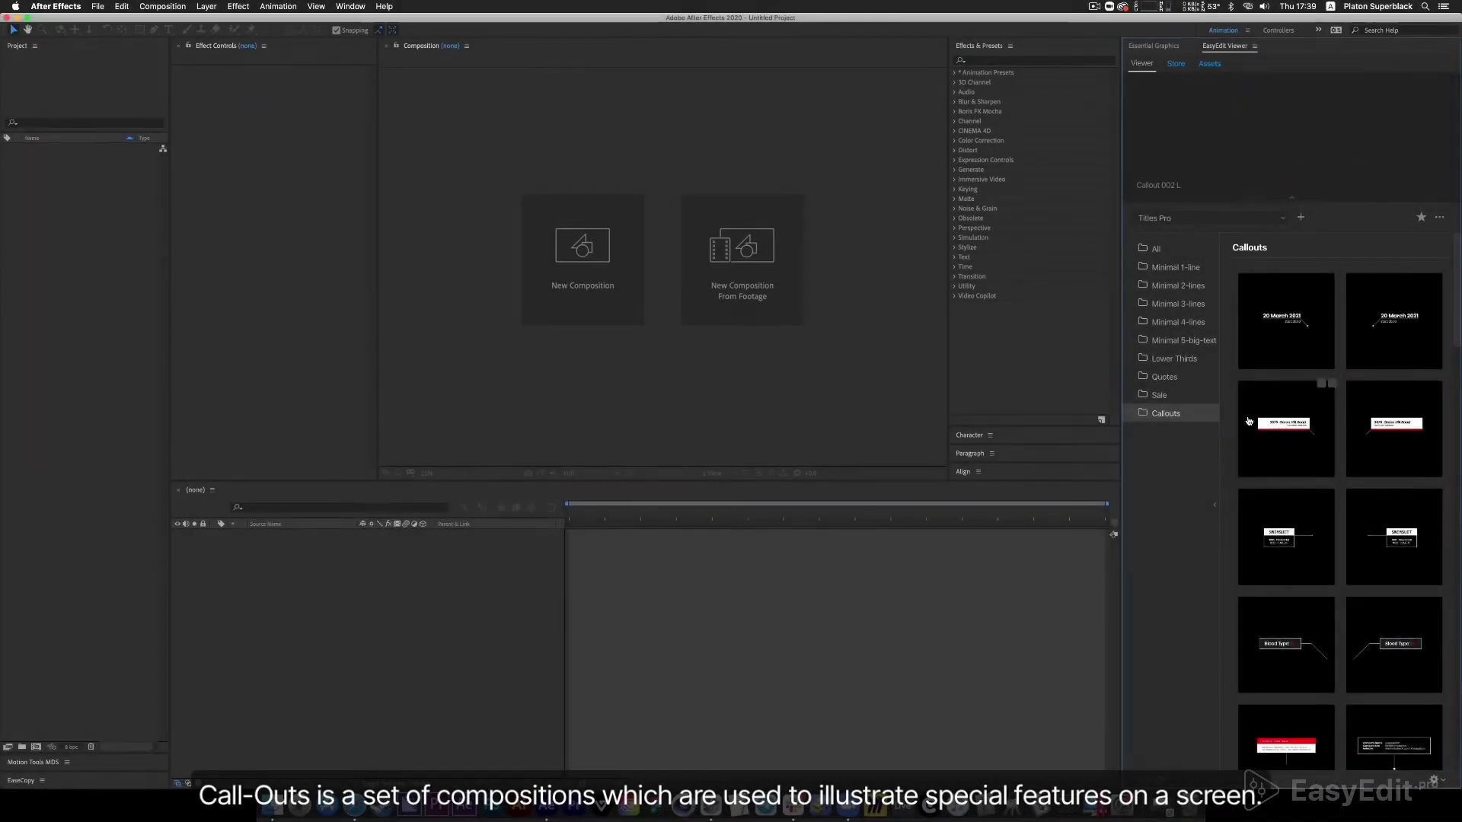
- Preview the animations of several left- and right-pointing templates in the Callouts category, and look through the rest of its list
{"action": "mouse_move", "coordinate": [1286, 420]}
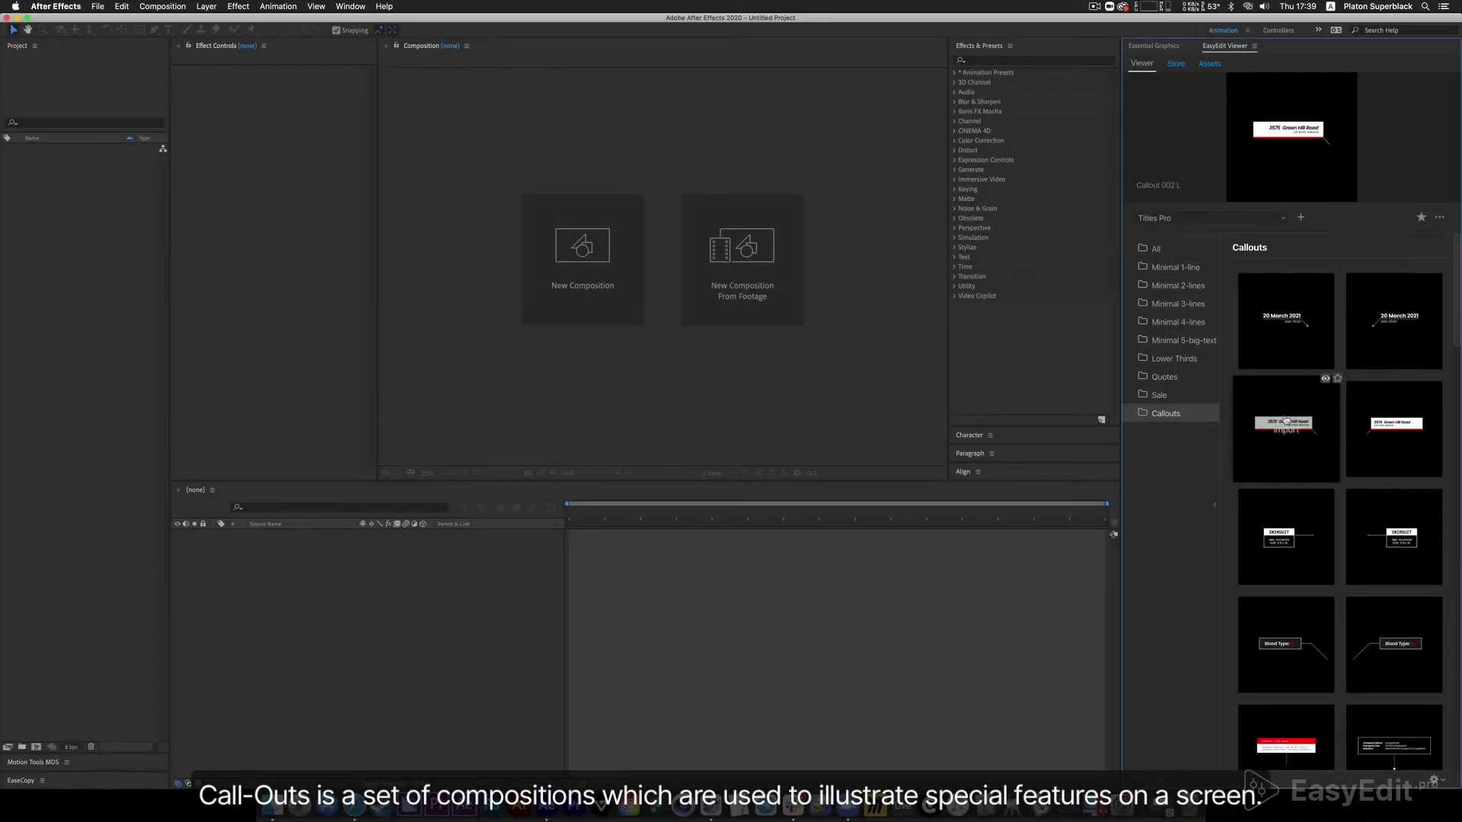
{"action": "mouse_move", "coordinate": [1276, 522]}
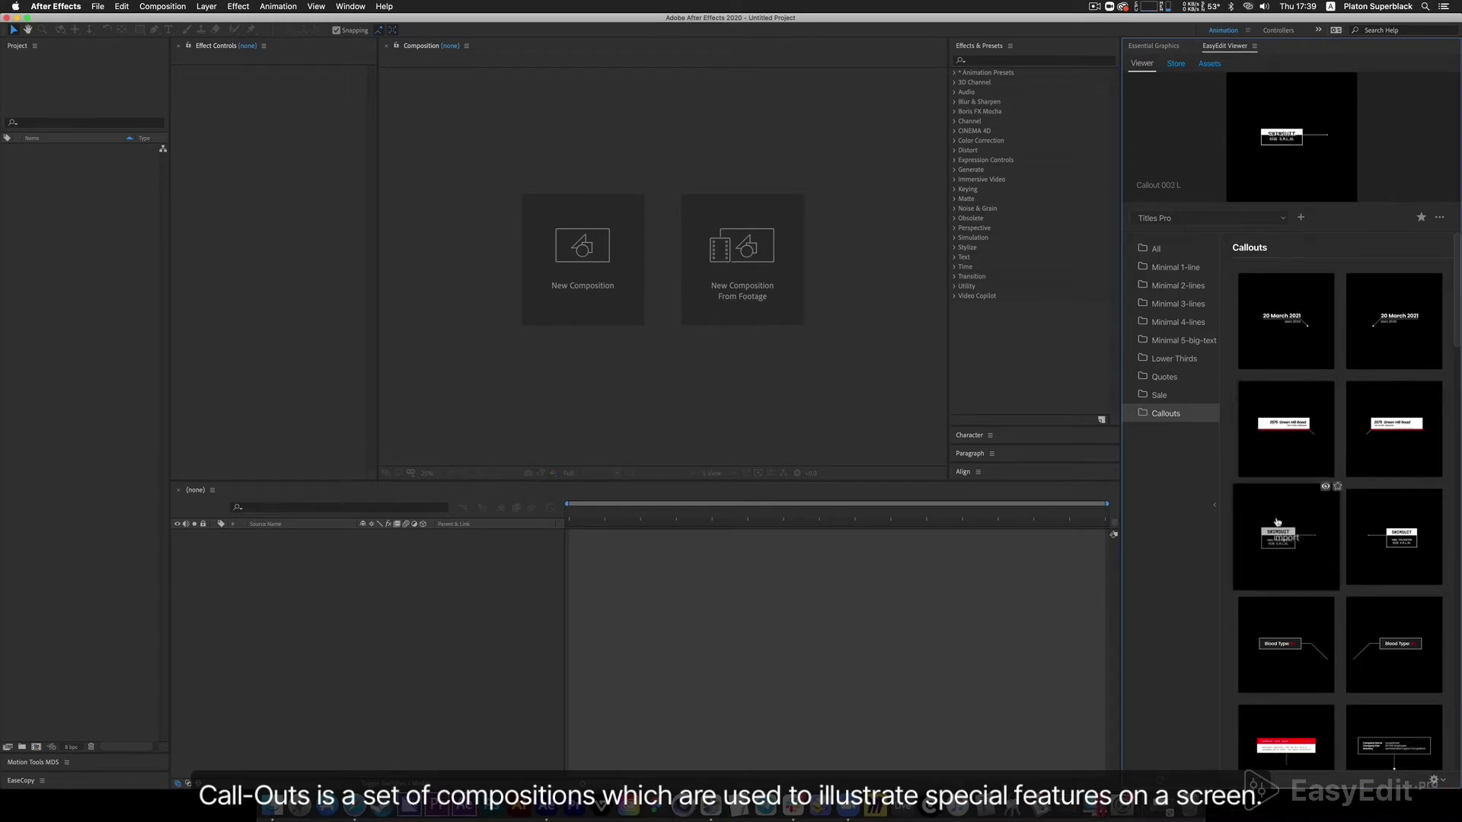
{"action": "mouse_move", "coordinate": [1295, 624]}
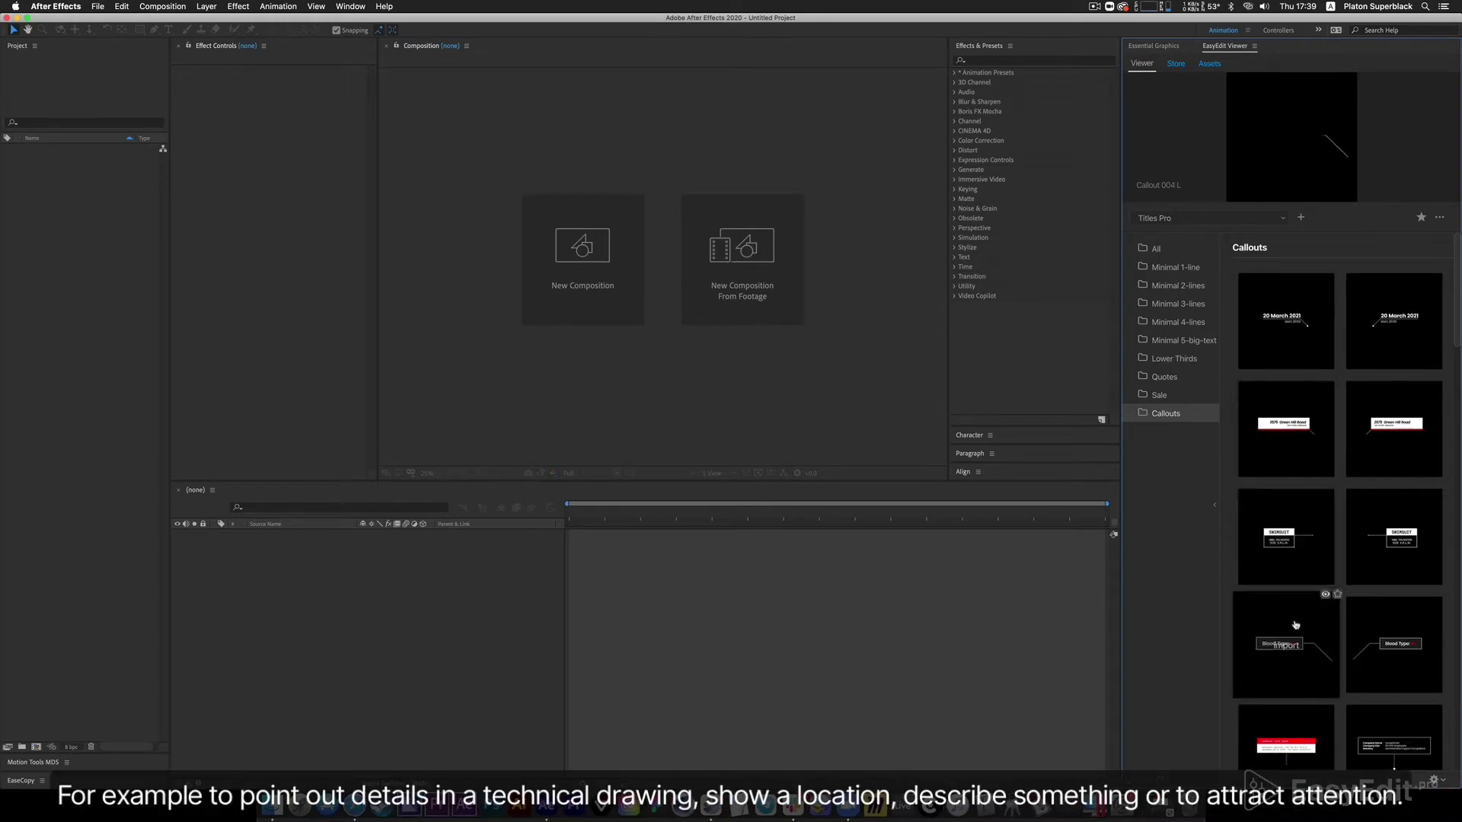
{"action": "scroll", "coordinate": [1297, 632], "scroll_direction": "down", "scroll_amount": 2}
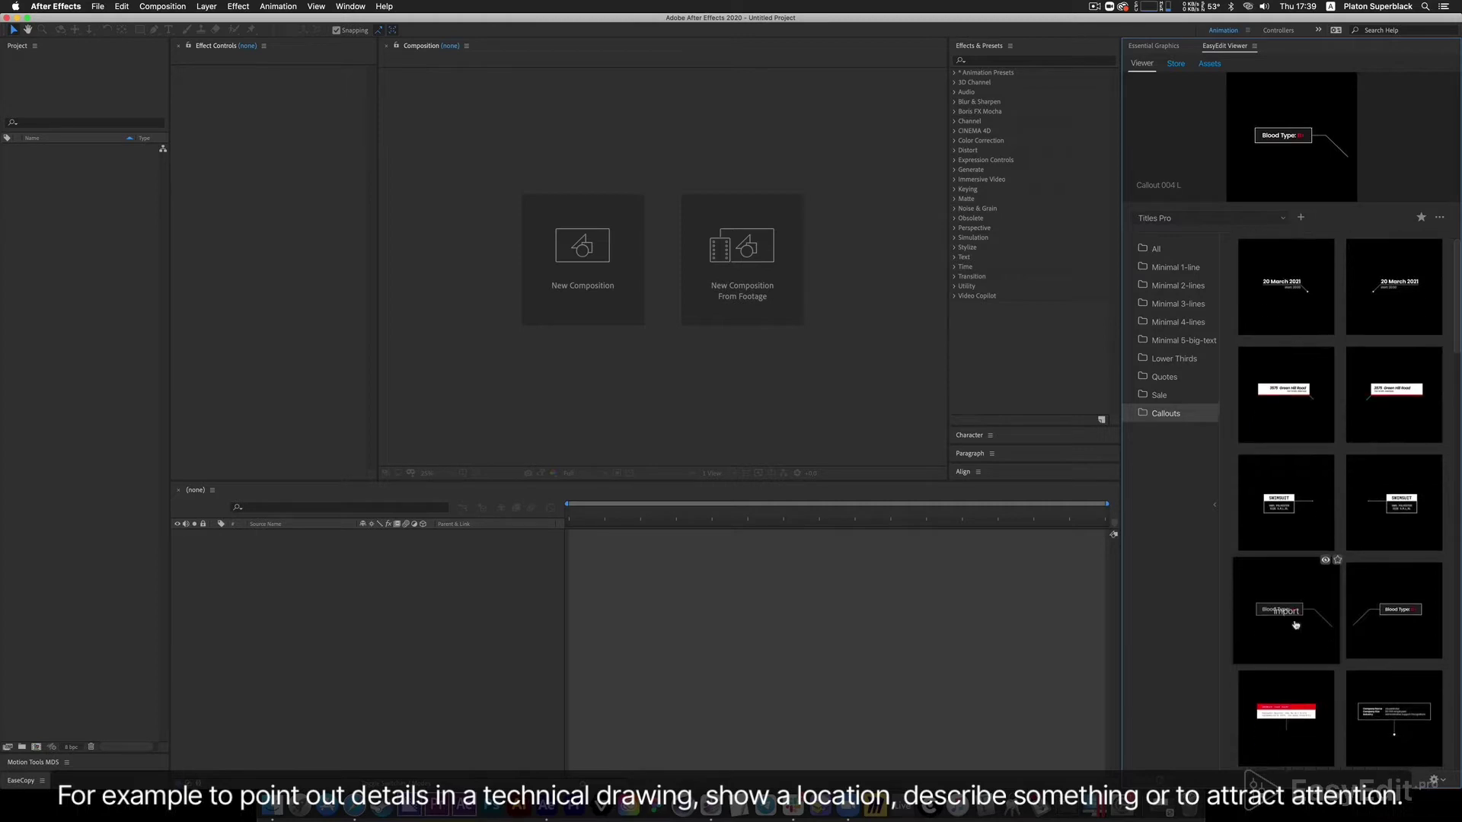
{"action": "mouse_move", "coordinate": [1301, 663]}
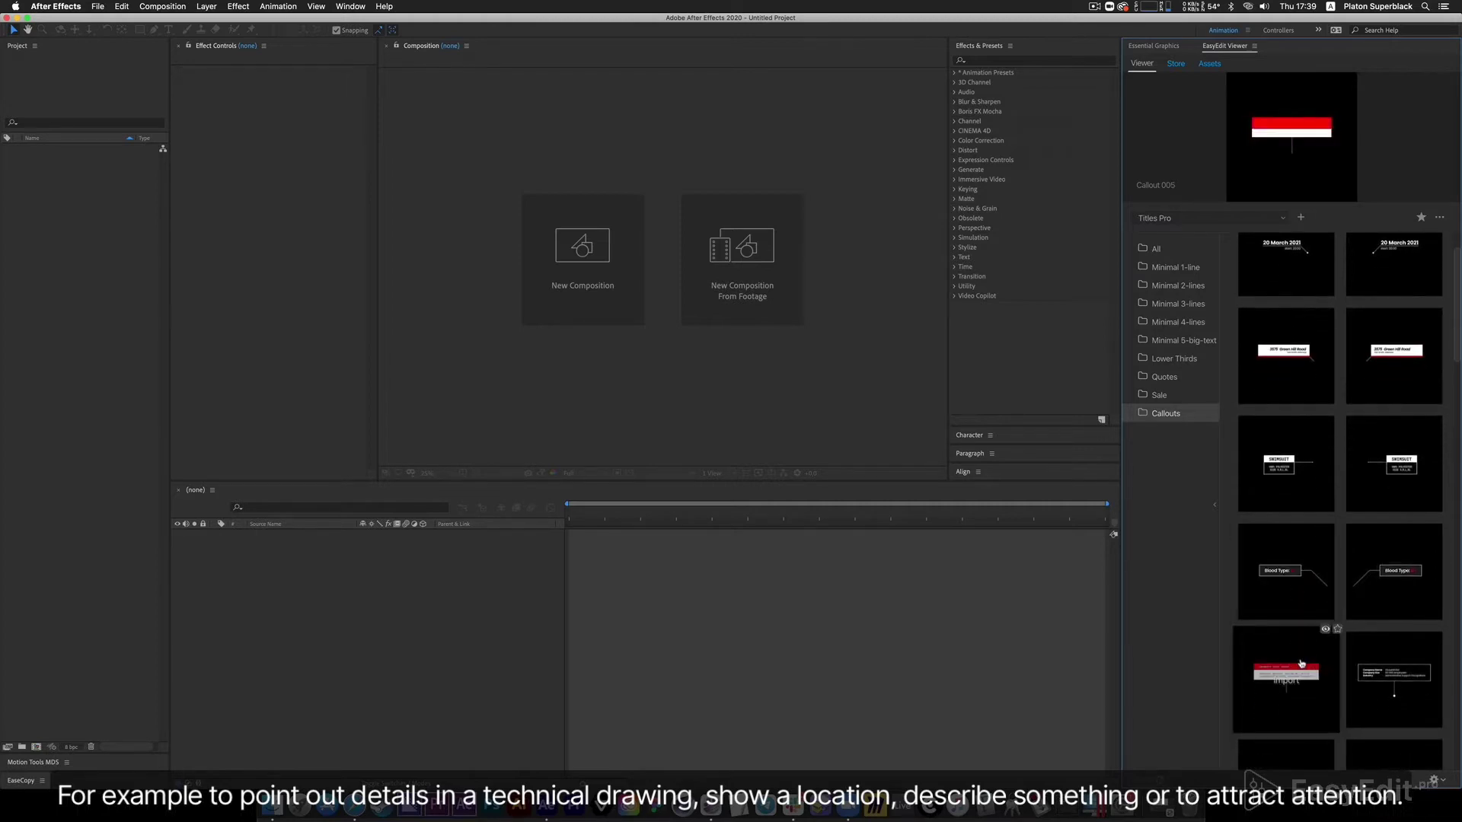
{"action": "scroll", "coordinate": [1301, 663], "scroll_direction": "down", "scroll_amount": 2}
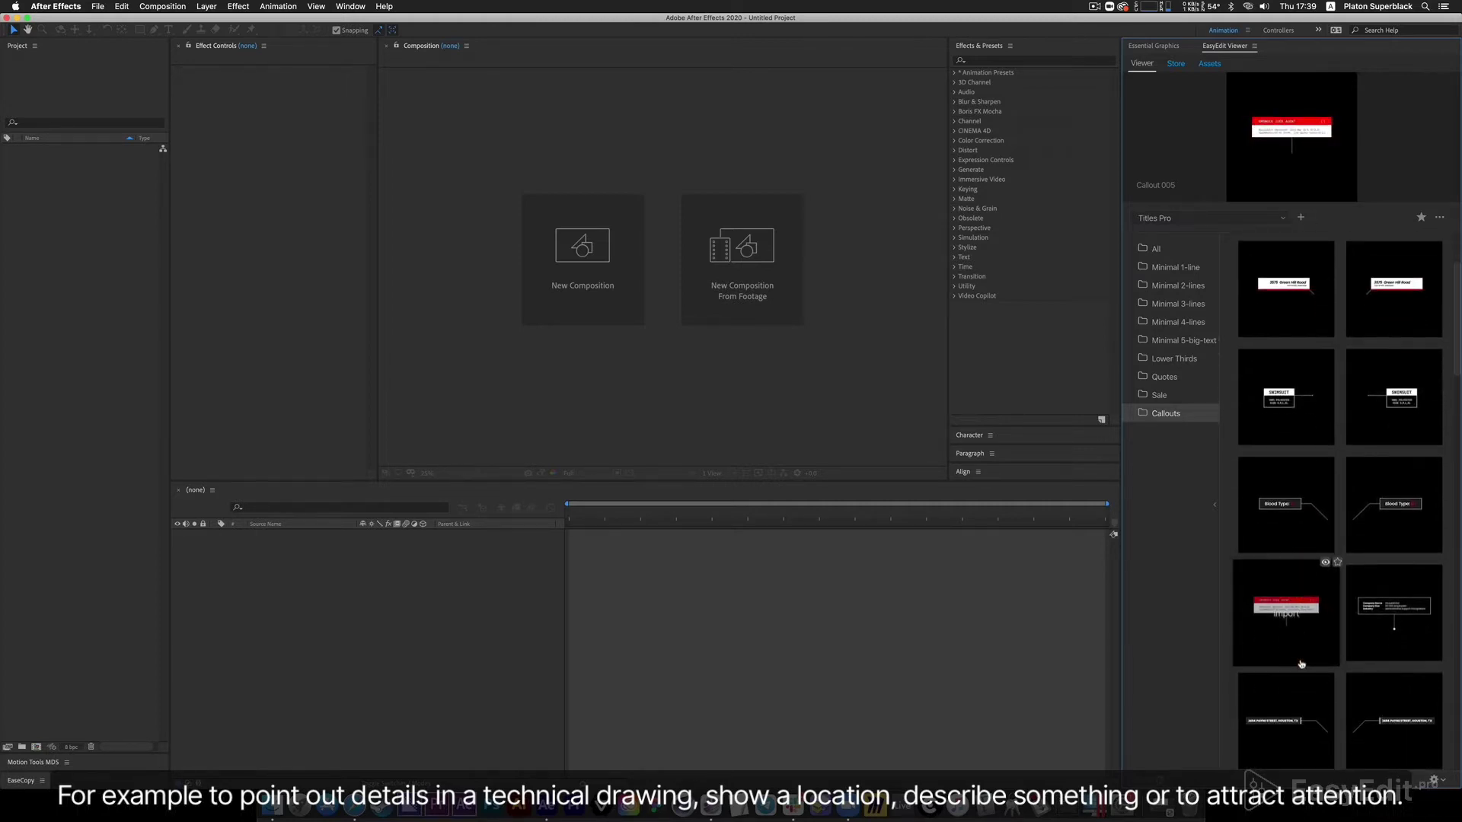
{"action": "mouse_move", "coordinate": [1308, 695]}
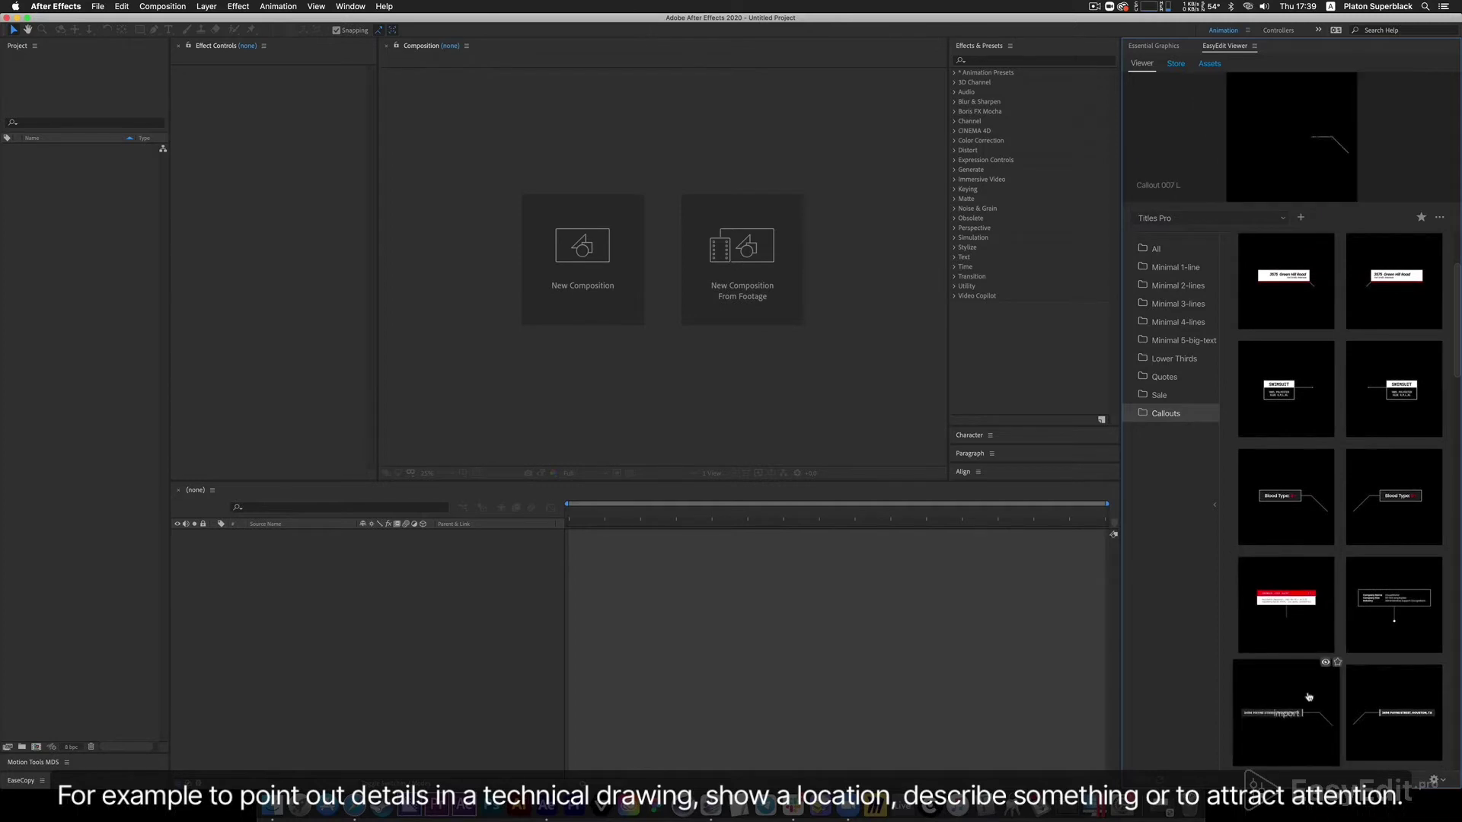
{"action": "mouse_move", "coordinate": [1374, 634]}
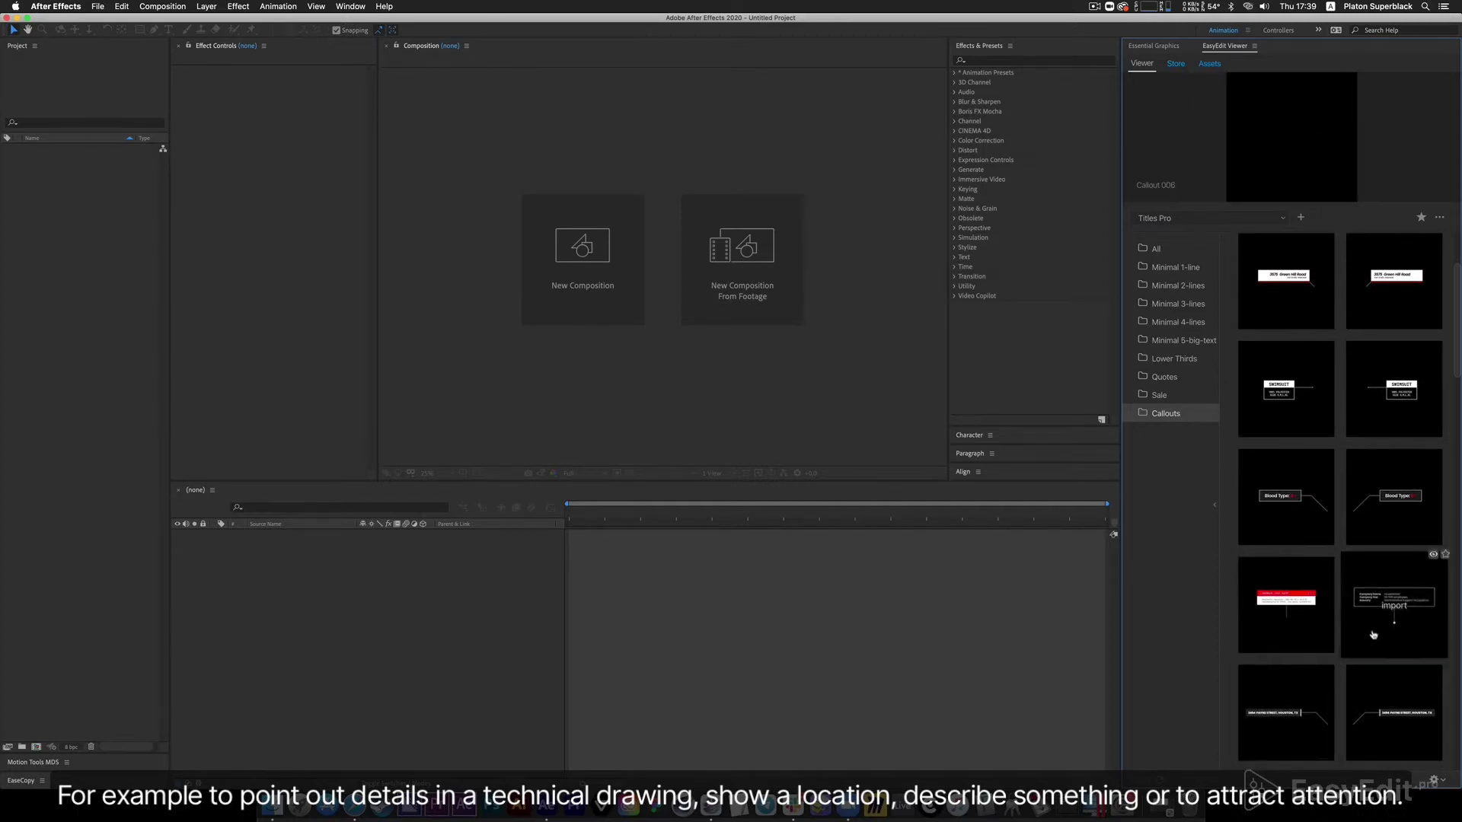
{"action": "scroll", "coordinate": [1452, 609], "scroll_direction": "down", "scroll_amount": 1}
{"action": "scroll", "coordinate": [1452, 609], "scroll_direction": "down", "scroll_amount": 4}
{"action": "mouse_move", "coordinate": [1417, 600]}
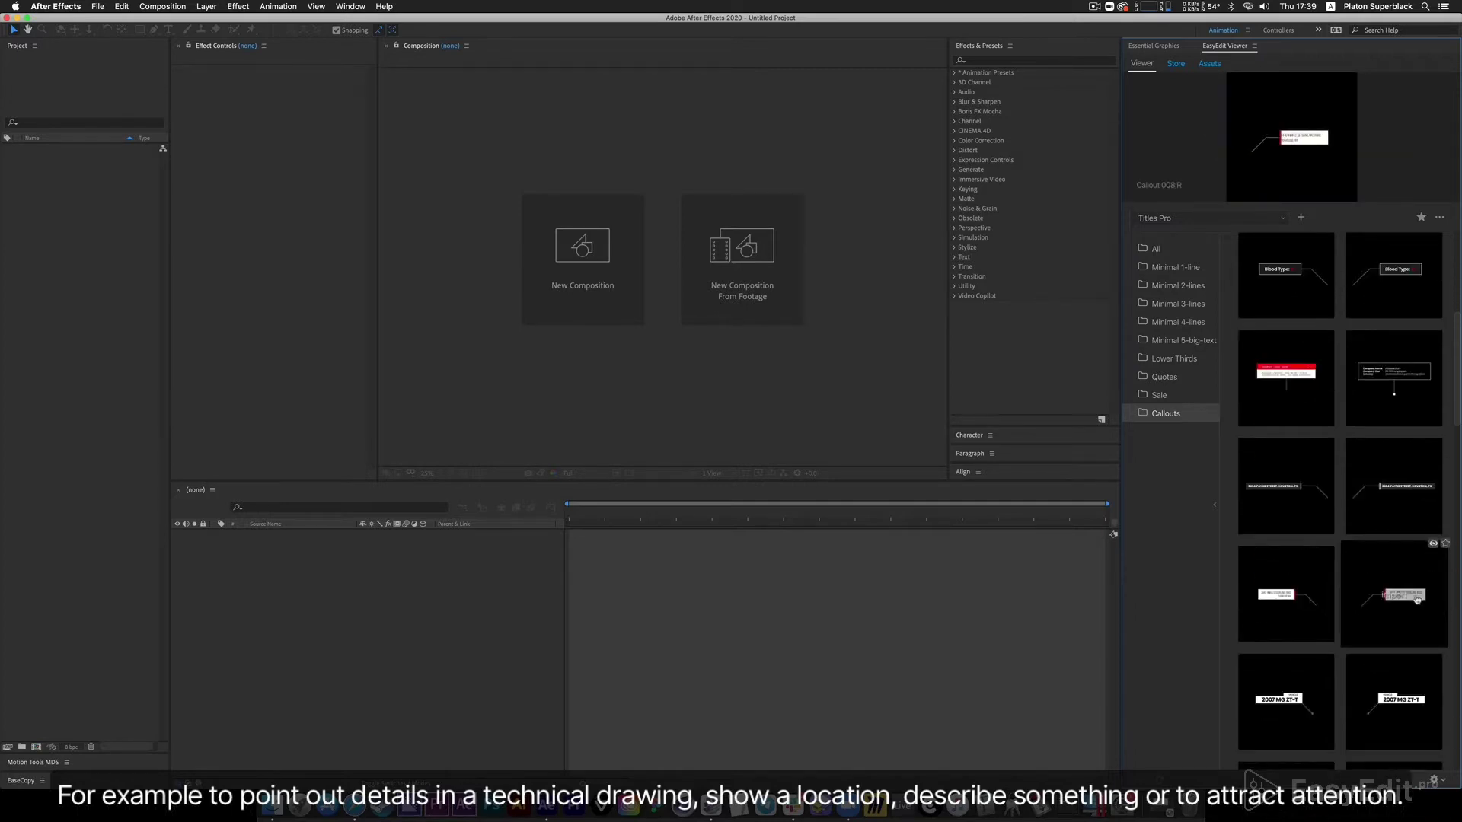
{"action": "scroll", "coordinate": [1456, 596], "scroll_direction": "down", "scroll_amount": 4}
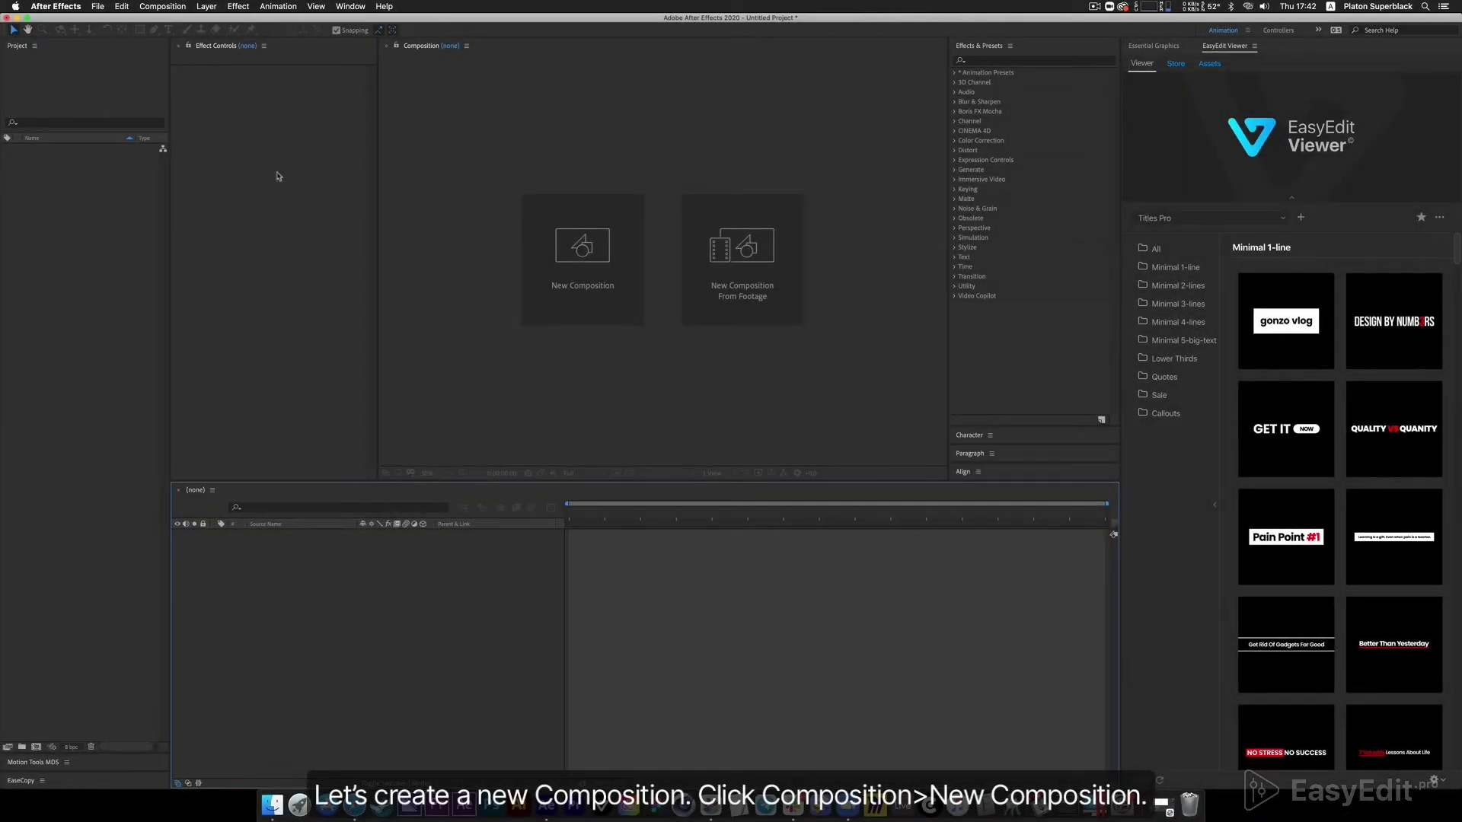
- Create a new composition with a width of 3840 px and a height of 2160 px
{"action": "left_click", "coordinate": [162, 7]}
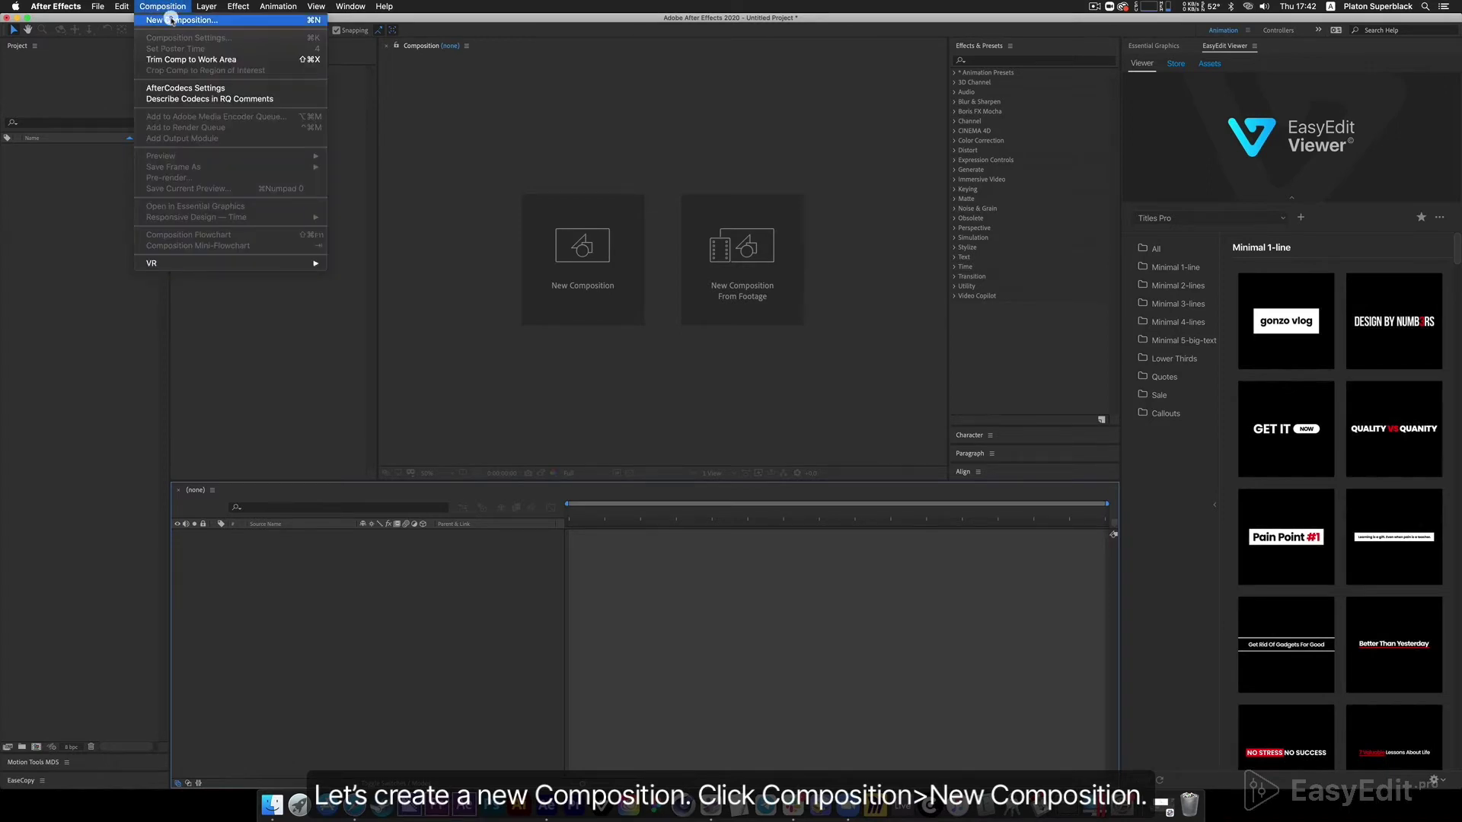
{"action": "left_click", "coordinate": [172, 20]}
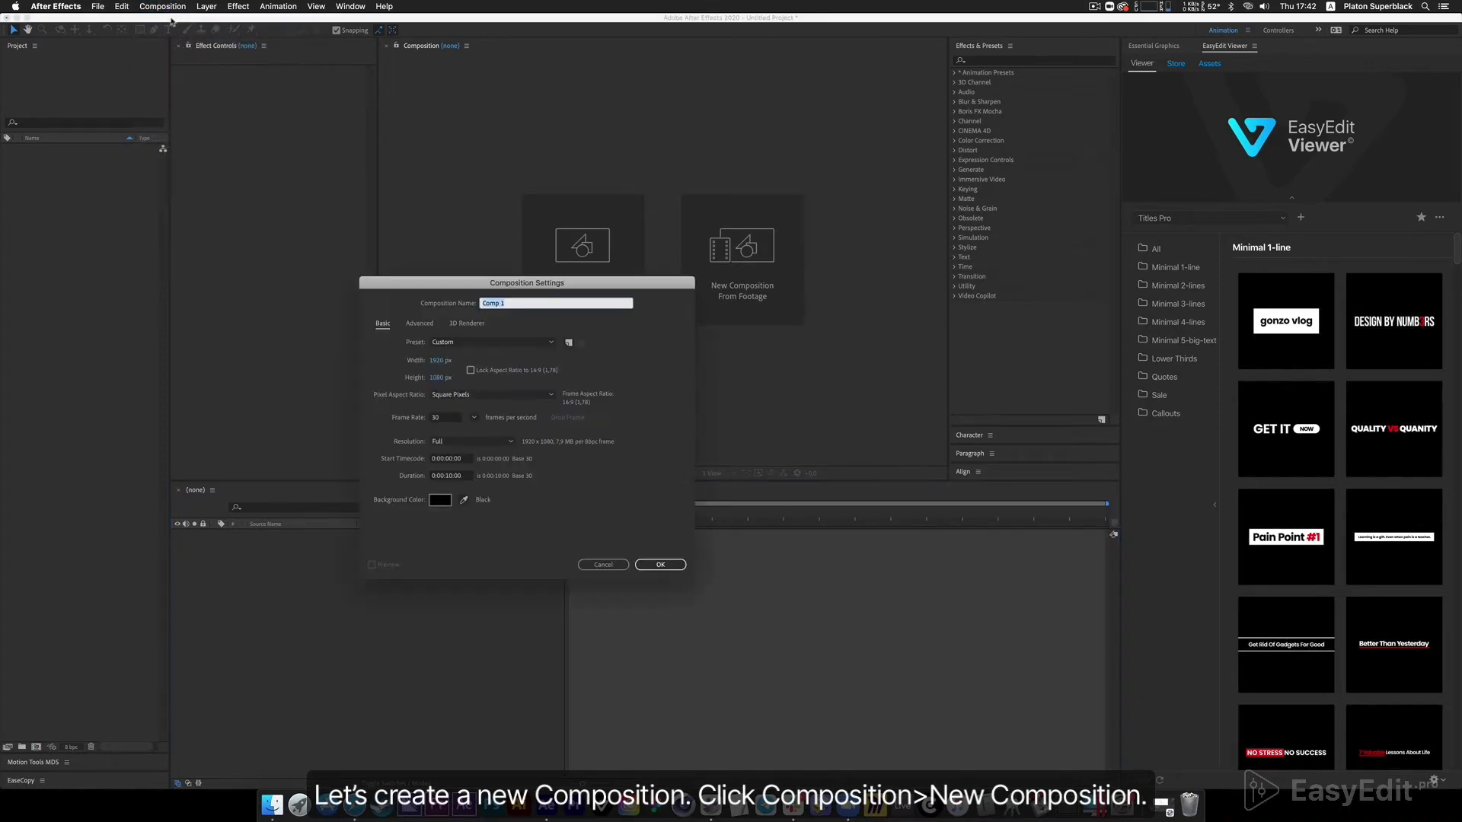
{"action": "left_click", "coordinate": [437, 361]}
{"action": "type", "text": "3840"}
{"action": "left_click", "coordinate": [440, 377]}
{"action": "type", "text": "2160"}
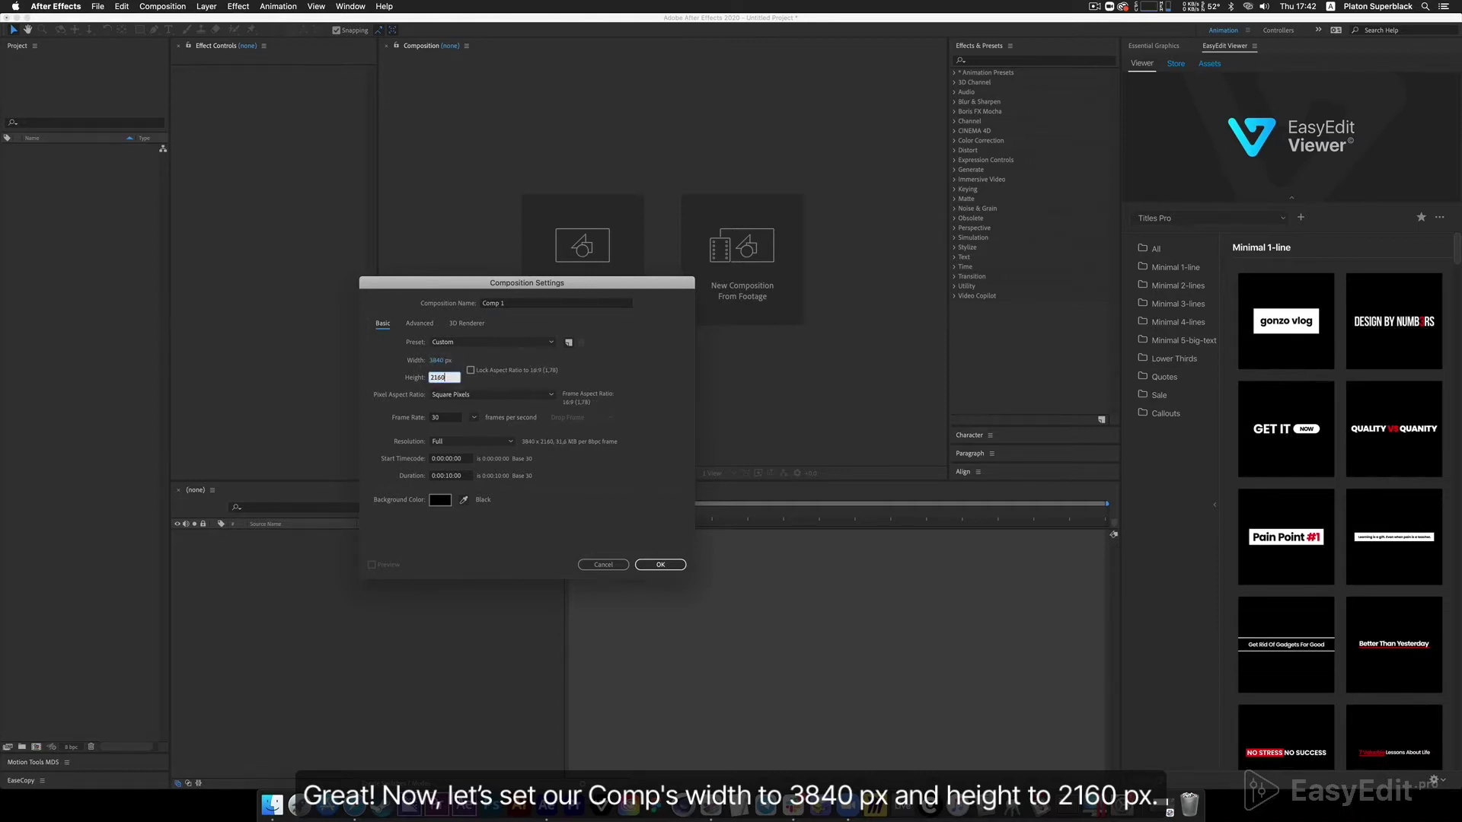
{"action": "left_click", "coordinate": [539, 496]}
{"action": "left_click", "coordinate": [660, 564]}
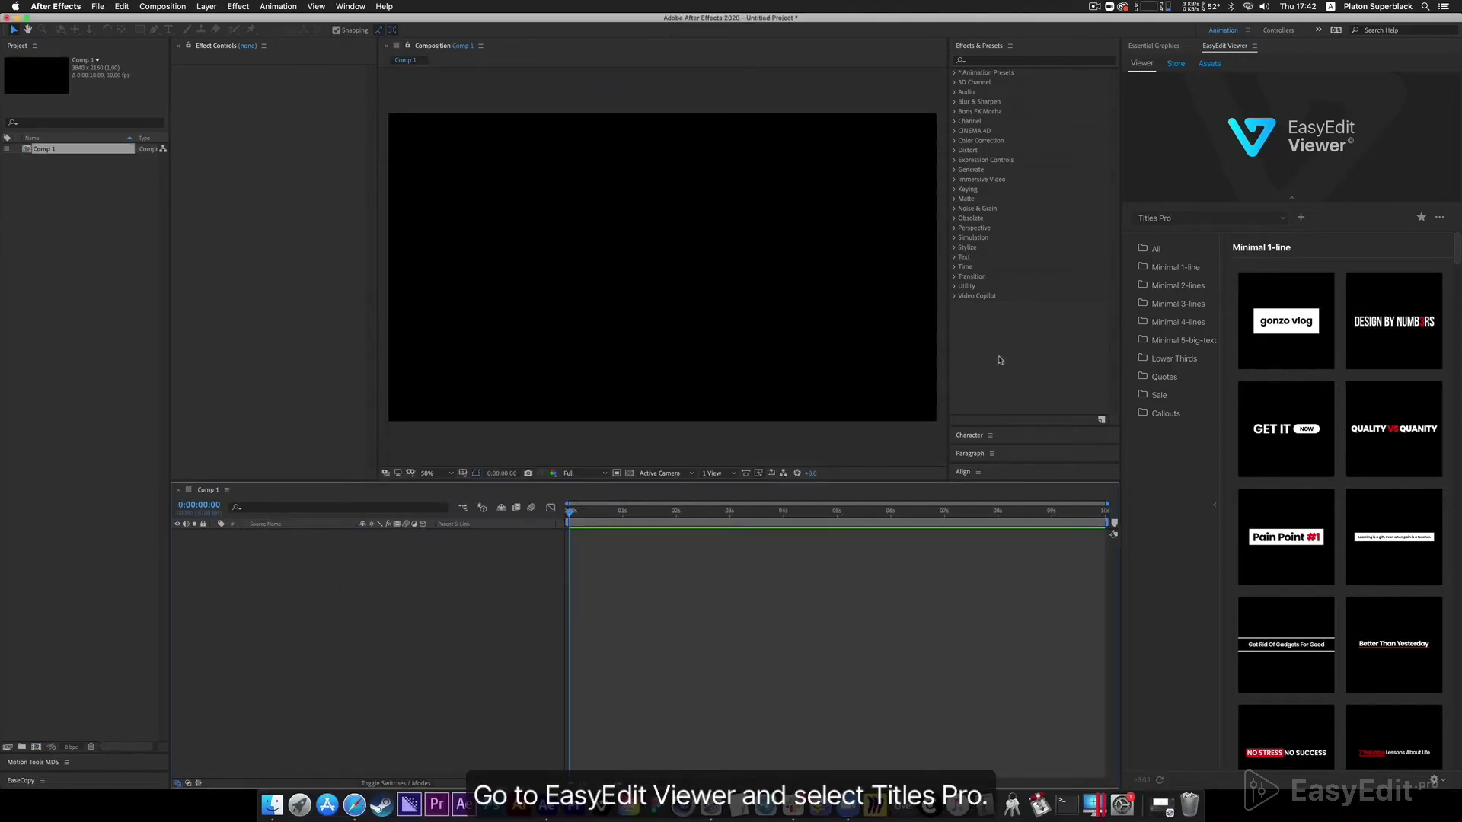
- Select the Titles Pro package in EasyEdit Viewer
{"action": "left_click", "coordinate": [1152, 220]}
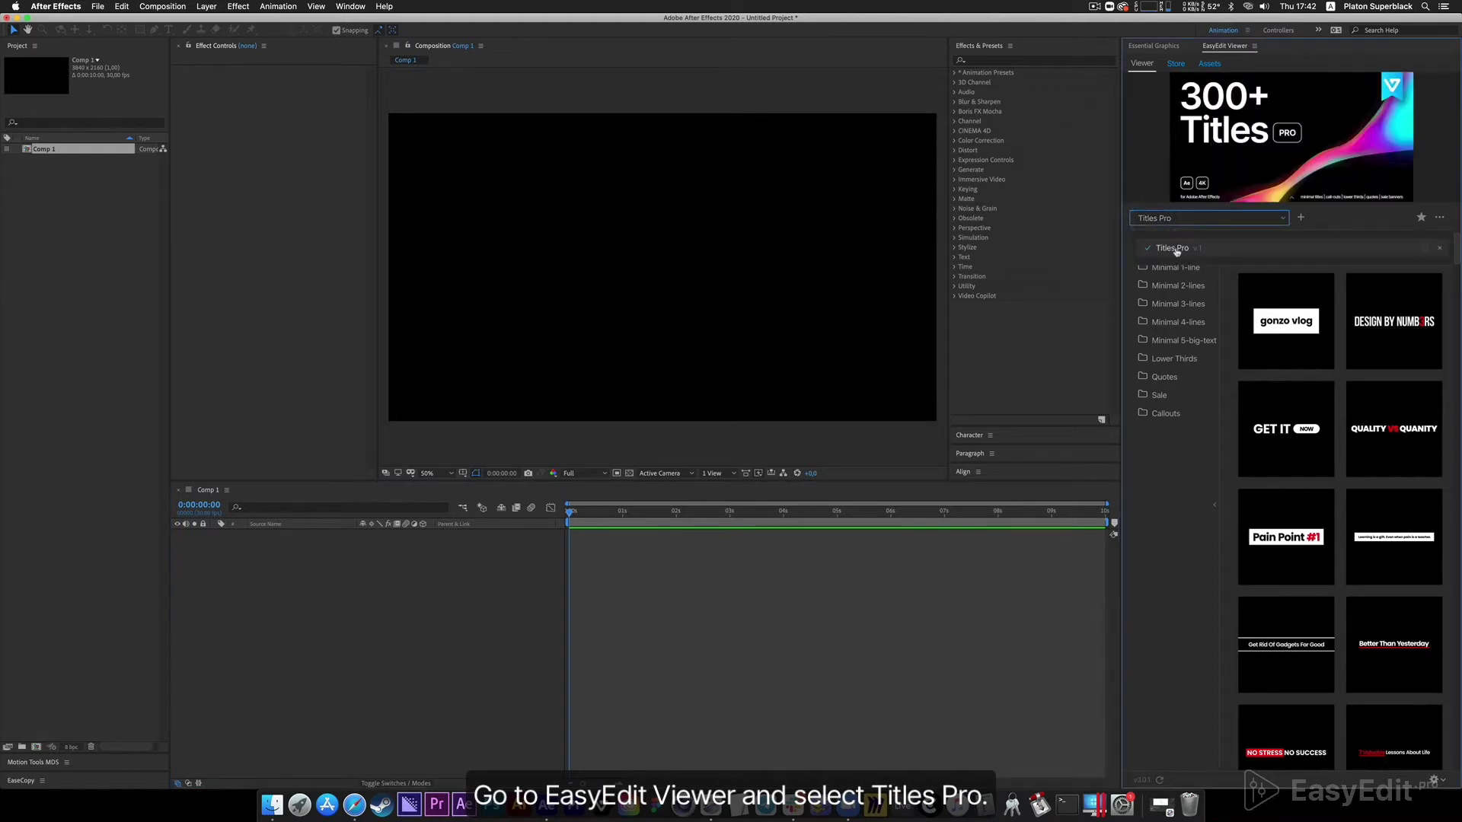
{"action": "left_click", "coordinate": [1185, 249]}
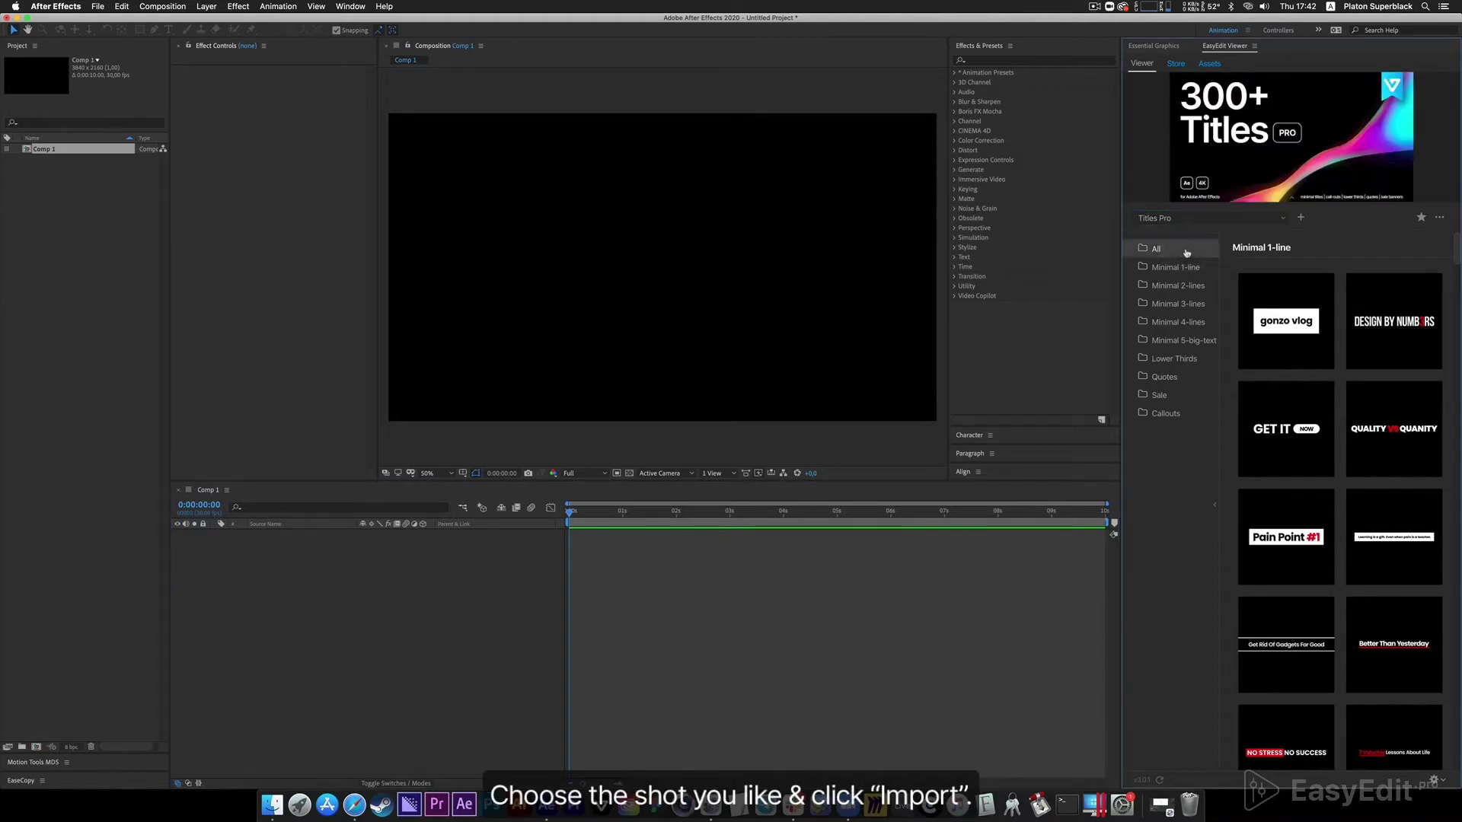
- Import the ELEMENTS title from the Minimal 3-lines category into the composition, and open the imported title's own composition
{"action": "left_click", "coordinate": [1186, 305]}
{"action": "scroll", "coordinate": [1227, 309], "scroll_direction": "down", "scroll_amount": 5}
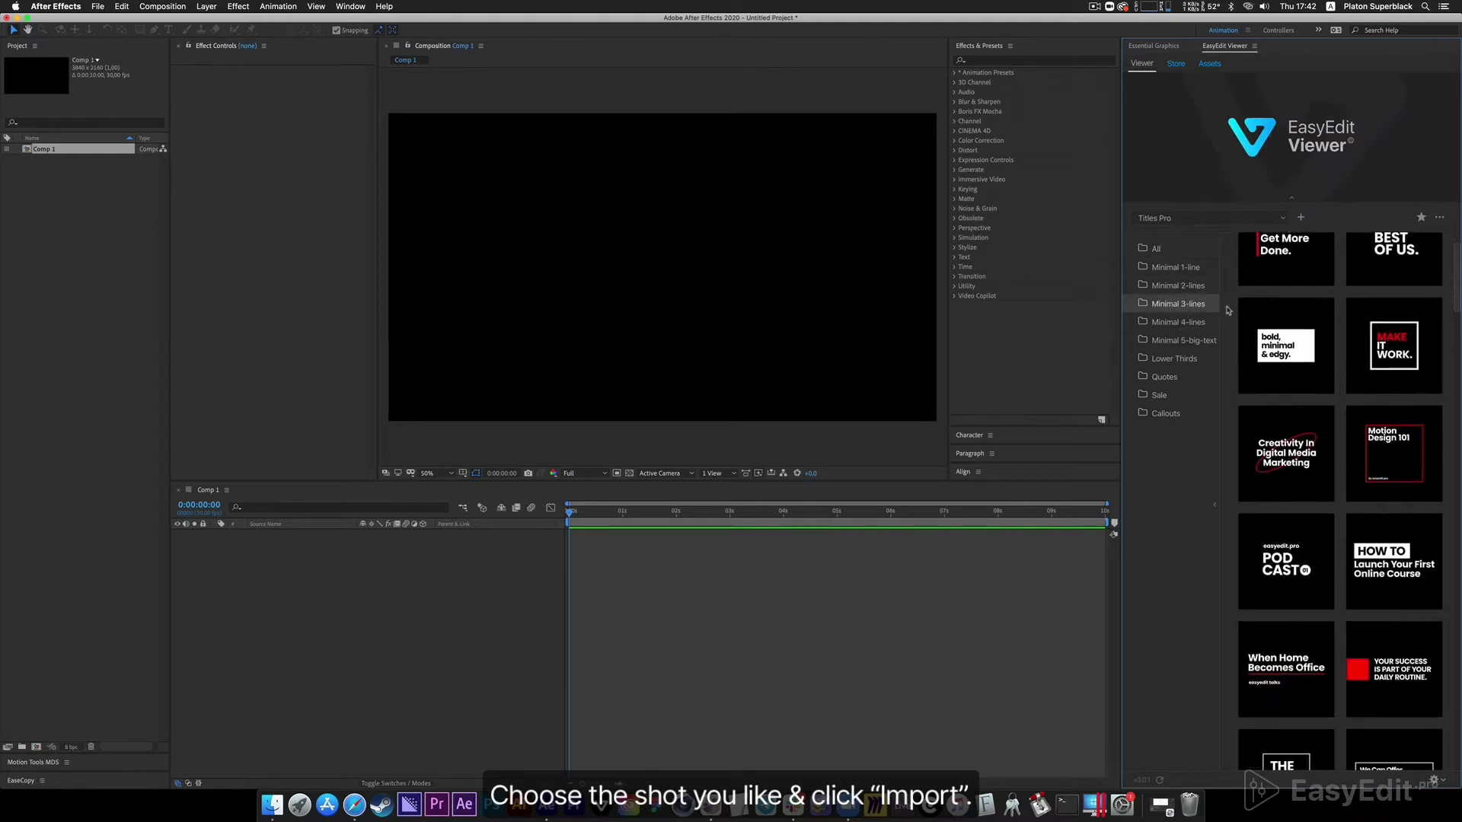
{"action": "scroll", "coordinate": [1227, 310], "scroll_direction": "down", "scroll_amount": 3}
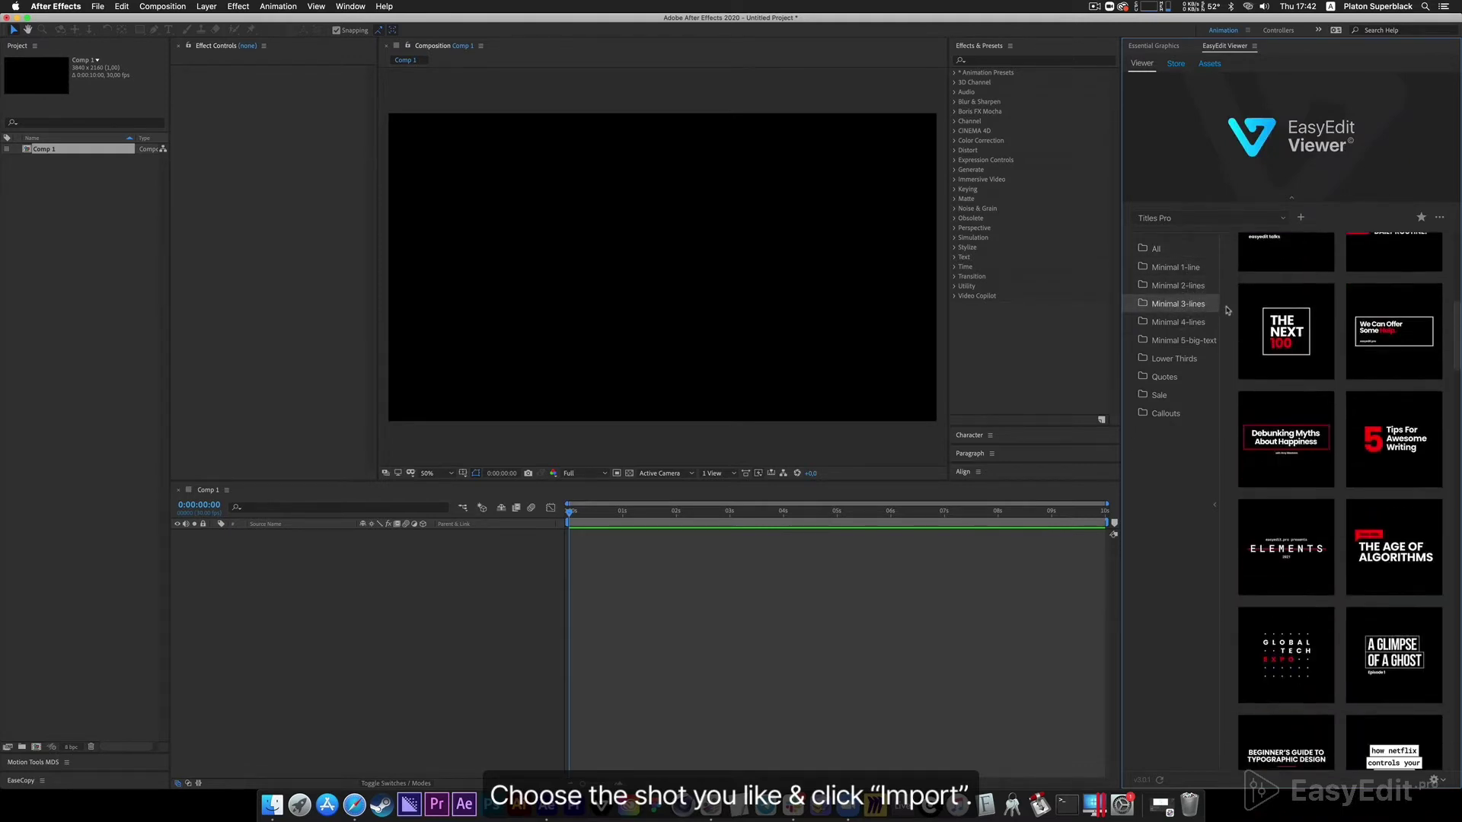
{"action": "left_click", "coordinate": [1309, 527]}
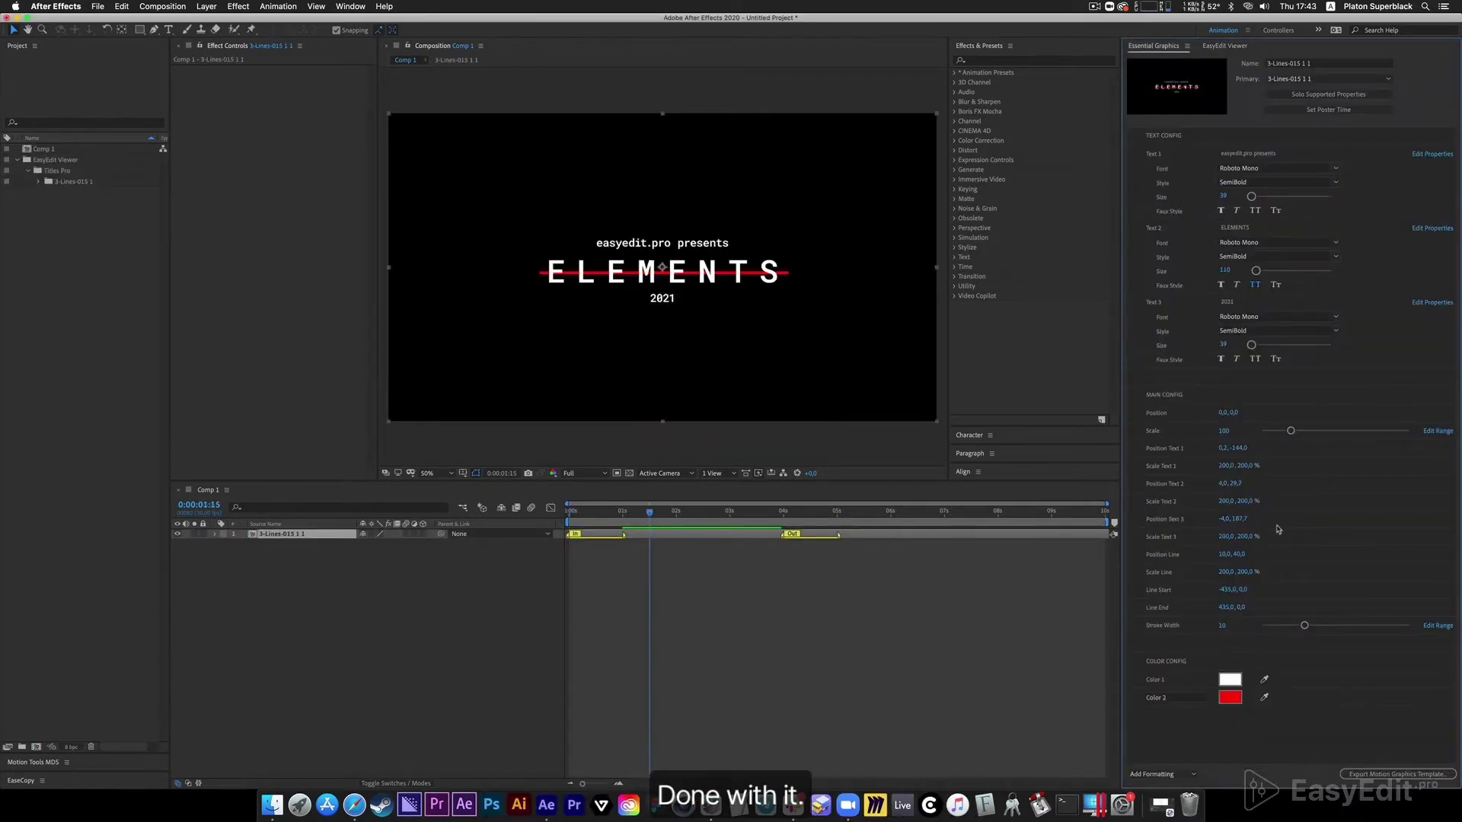
{"action": "left_click", "coordinate": [723, 600]}
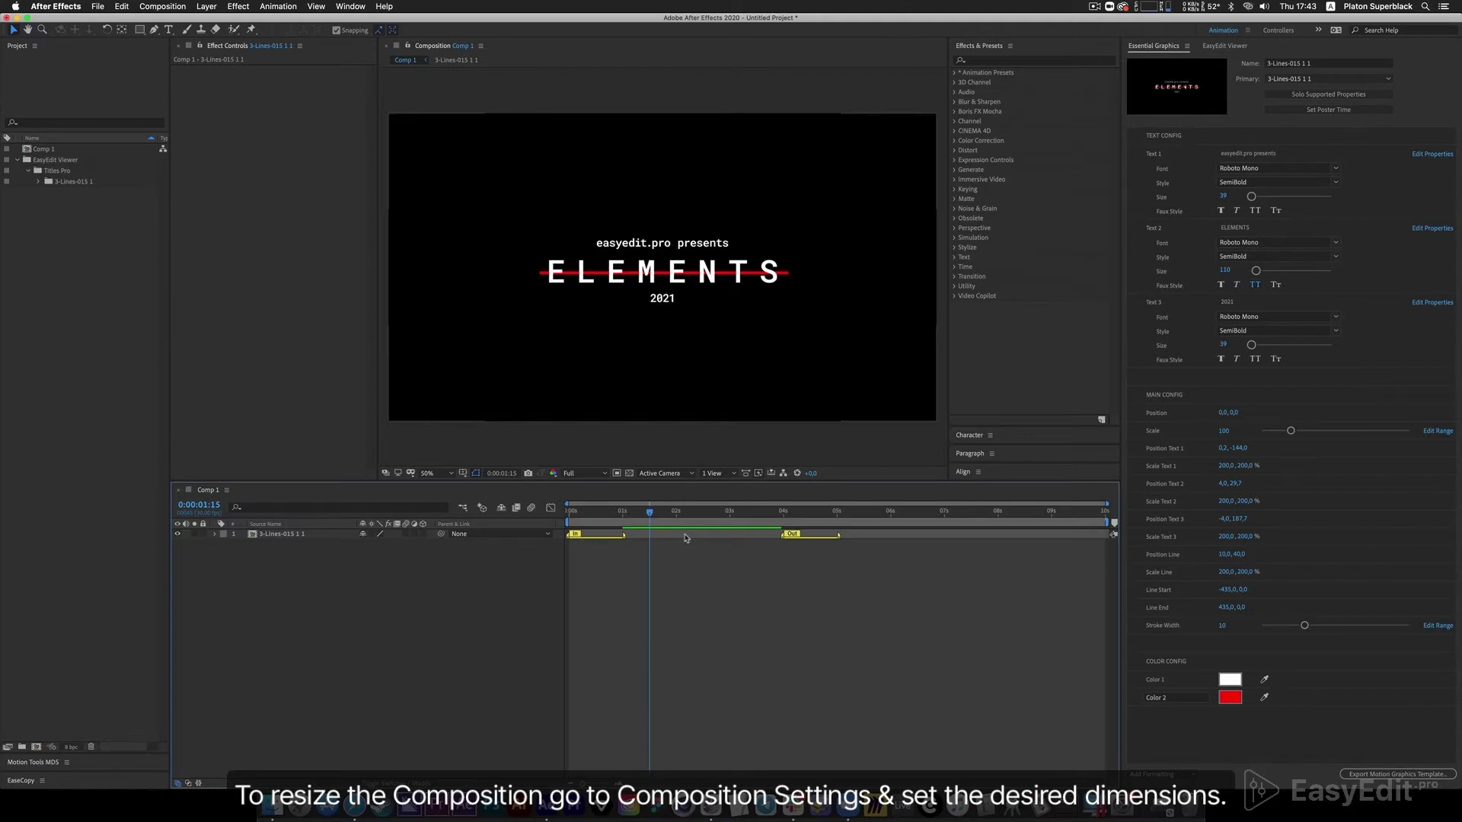
{"action": "double_click", "coordinate": [684, 536]}
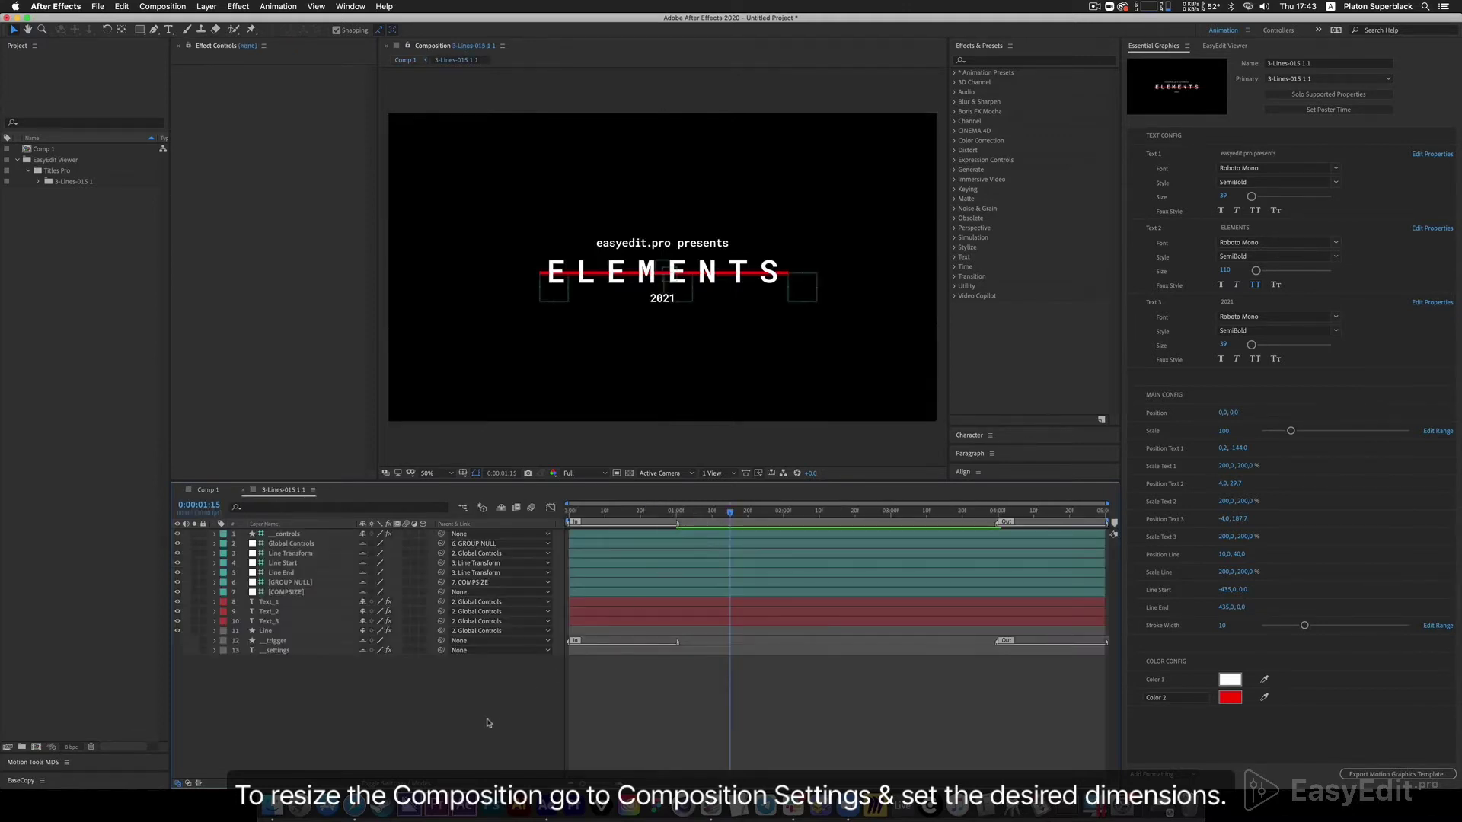
- Resize the title composition to 1920 px wide with the aspect ratio locked to 16:9
{"action": "left_click", "coordinate": [166, 6]}
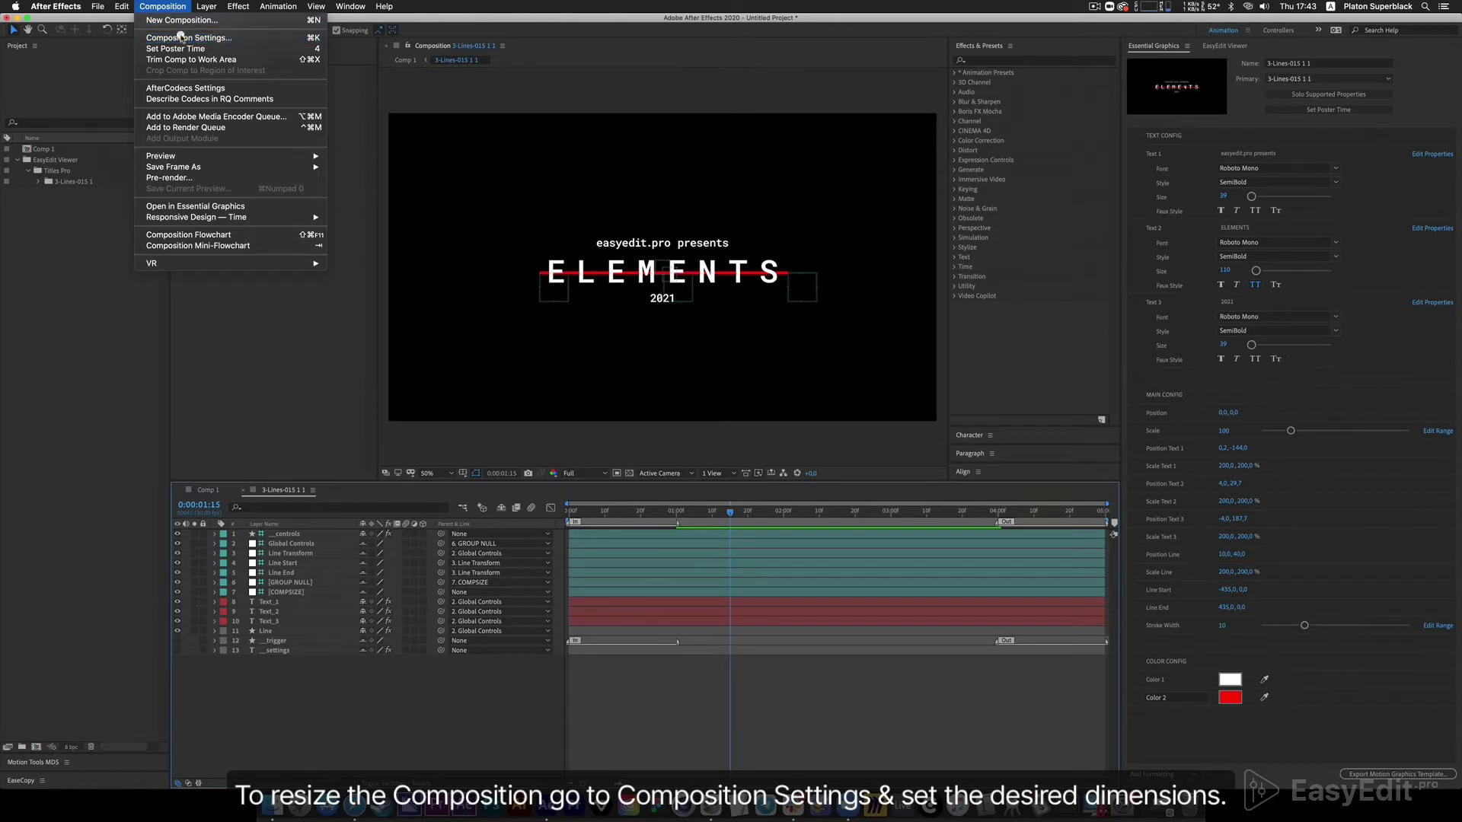
{"action": "left_click", "coordinate": [183, 38]}
{"action": "left_click", "coordinate": [471, 370]}
{"action": "left_click", "coordinate": [441, 360]}
{"action": "type", "text": "1920"}
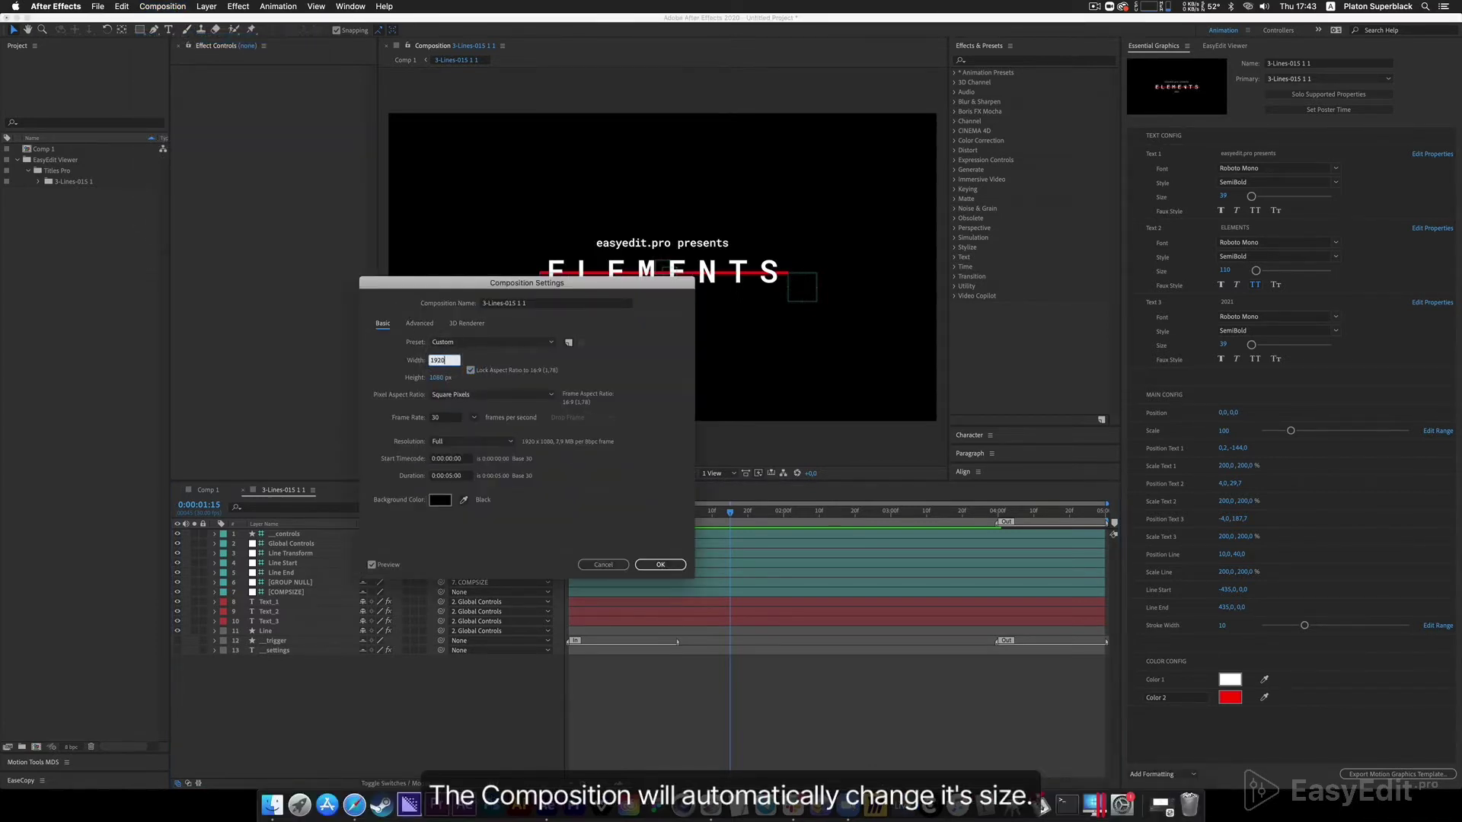
{"action": "key", "text": "Return"}
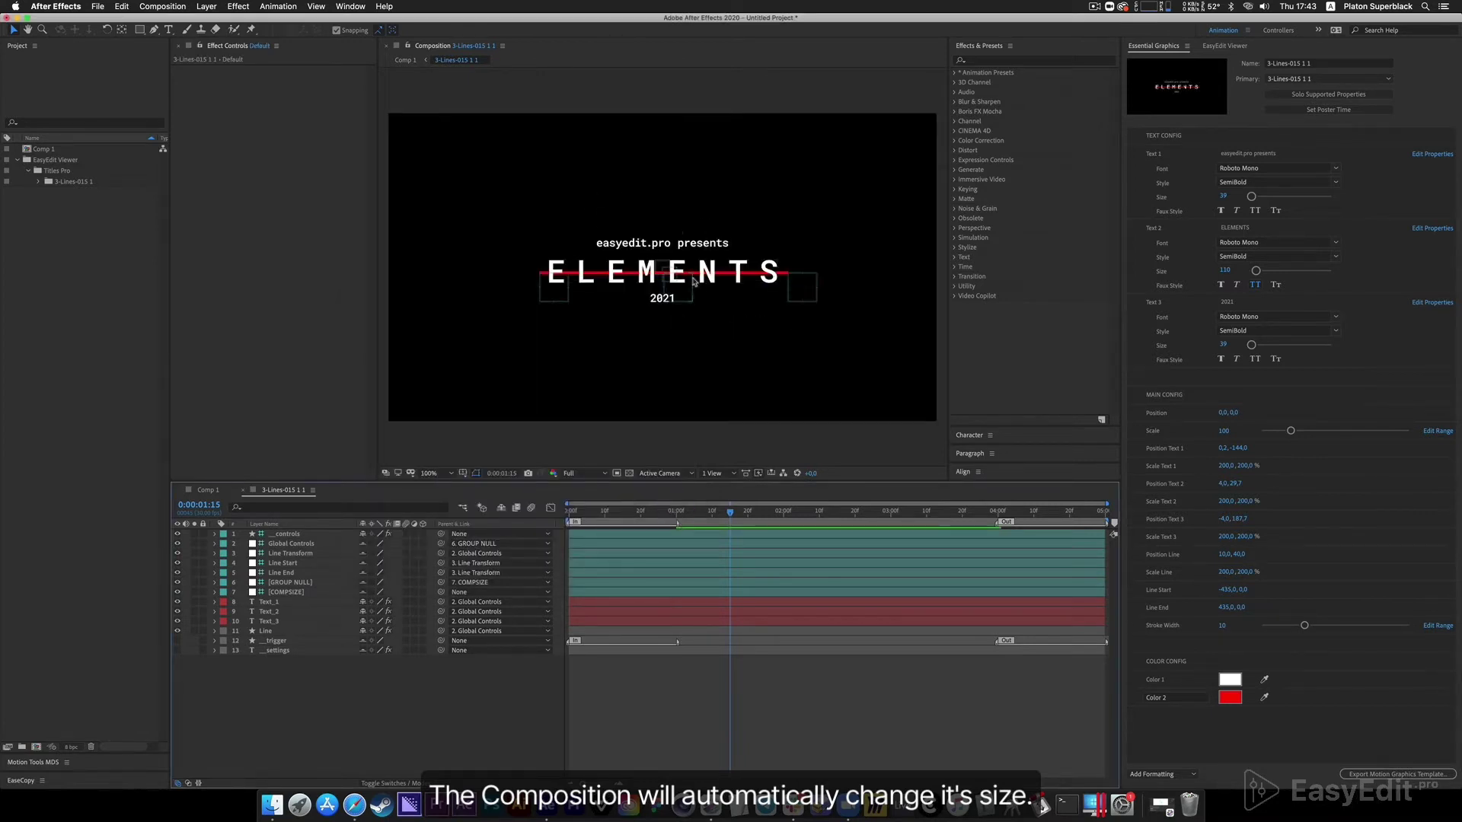
- Resize the title composition to 3840 px wide with the aspect ratio locked to 16:9
{"action": "left_click", "coordinate": [162, 5]}
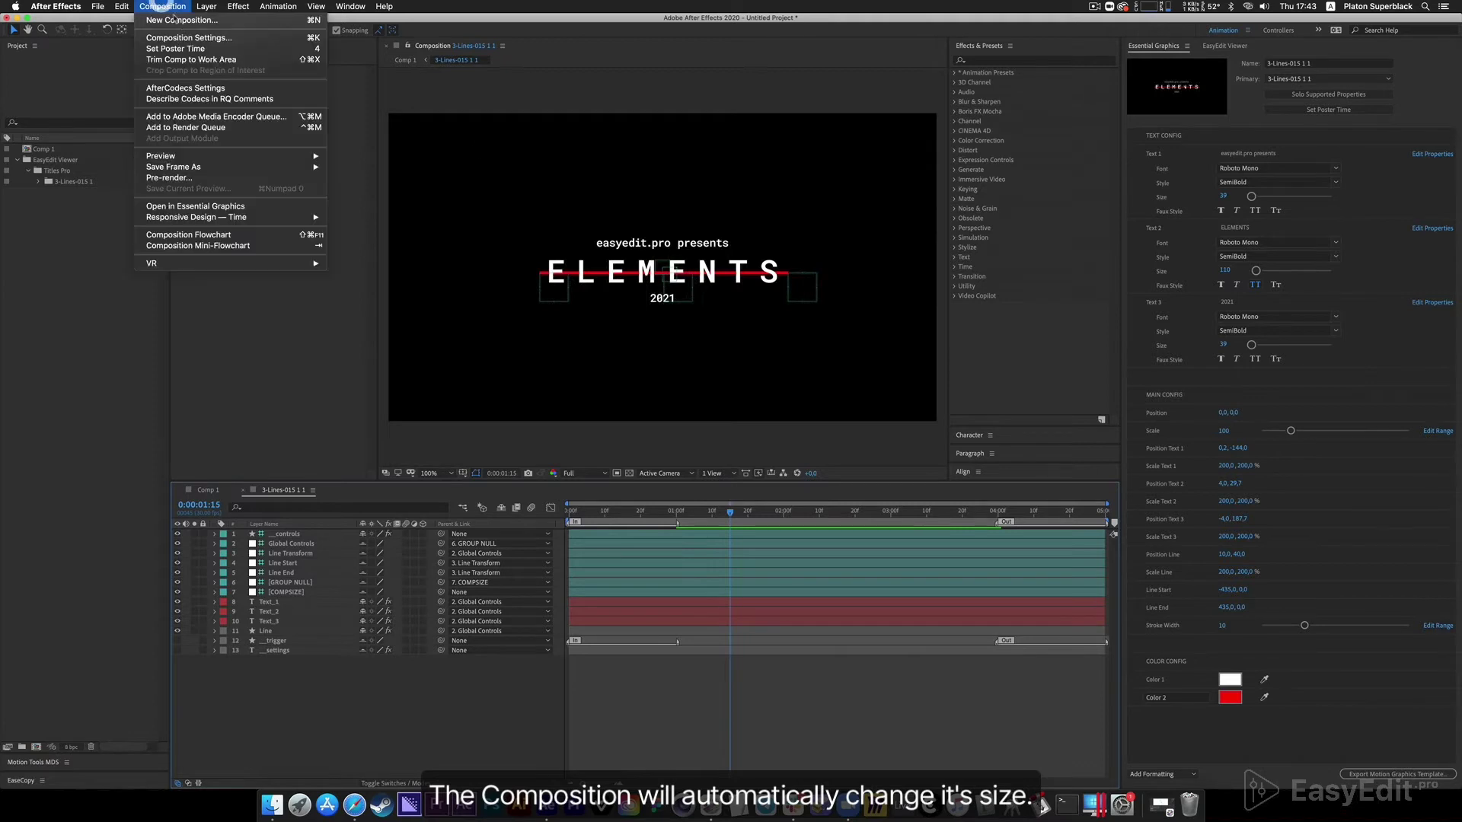
{"action": "left_click", "coordinate": [220, 40]}
{"action": "left_click", "coordinate": [440, 360]}
{"action": "type", "text": "3840"}
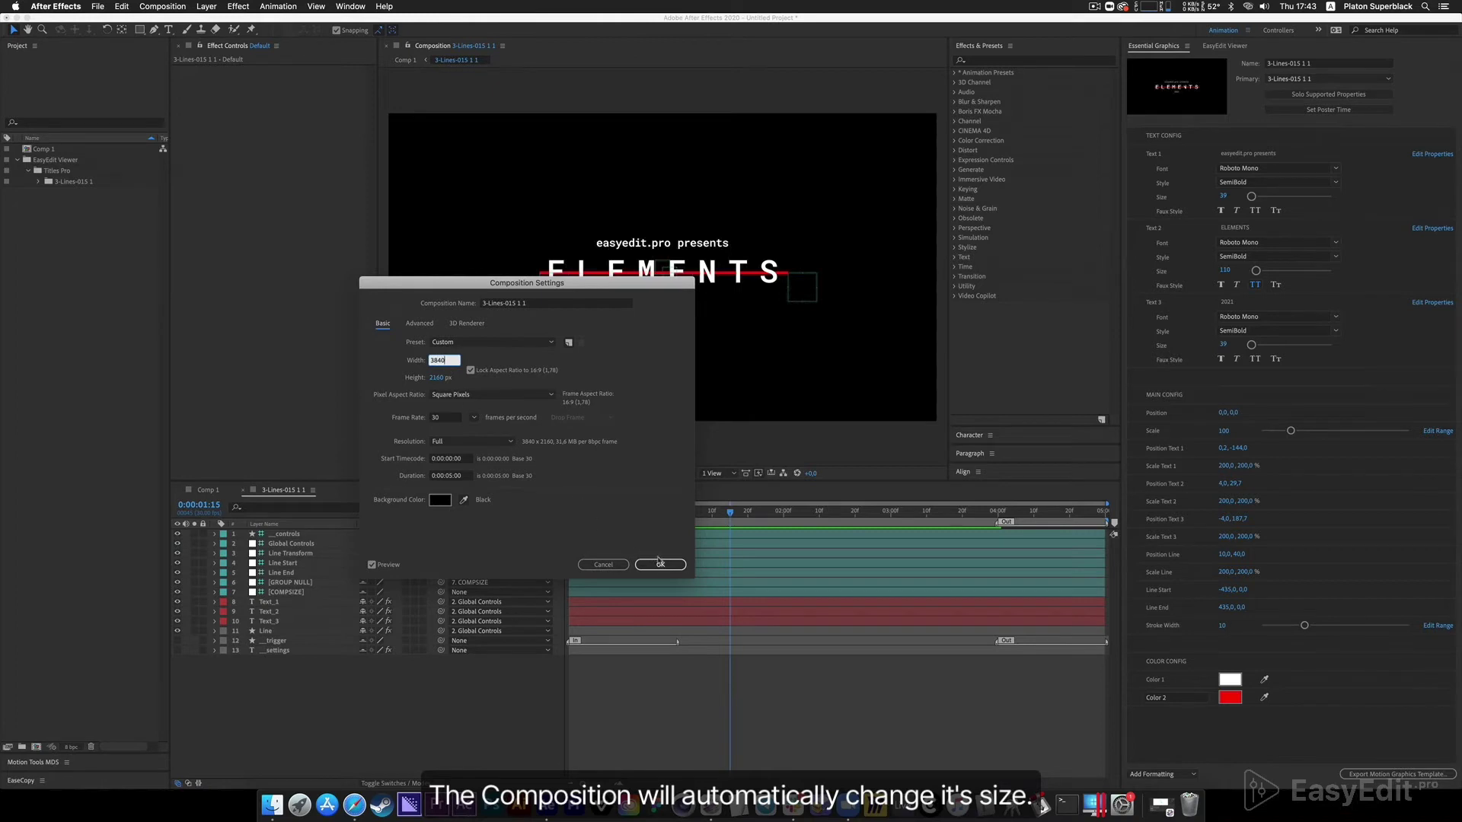
{"action": "left_click", "coordinate": [660, 564]}
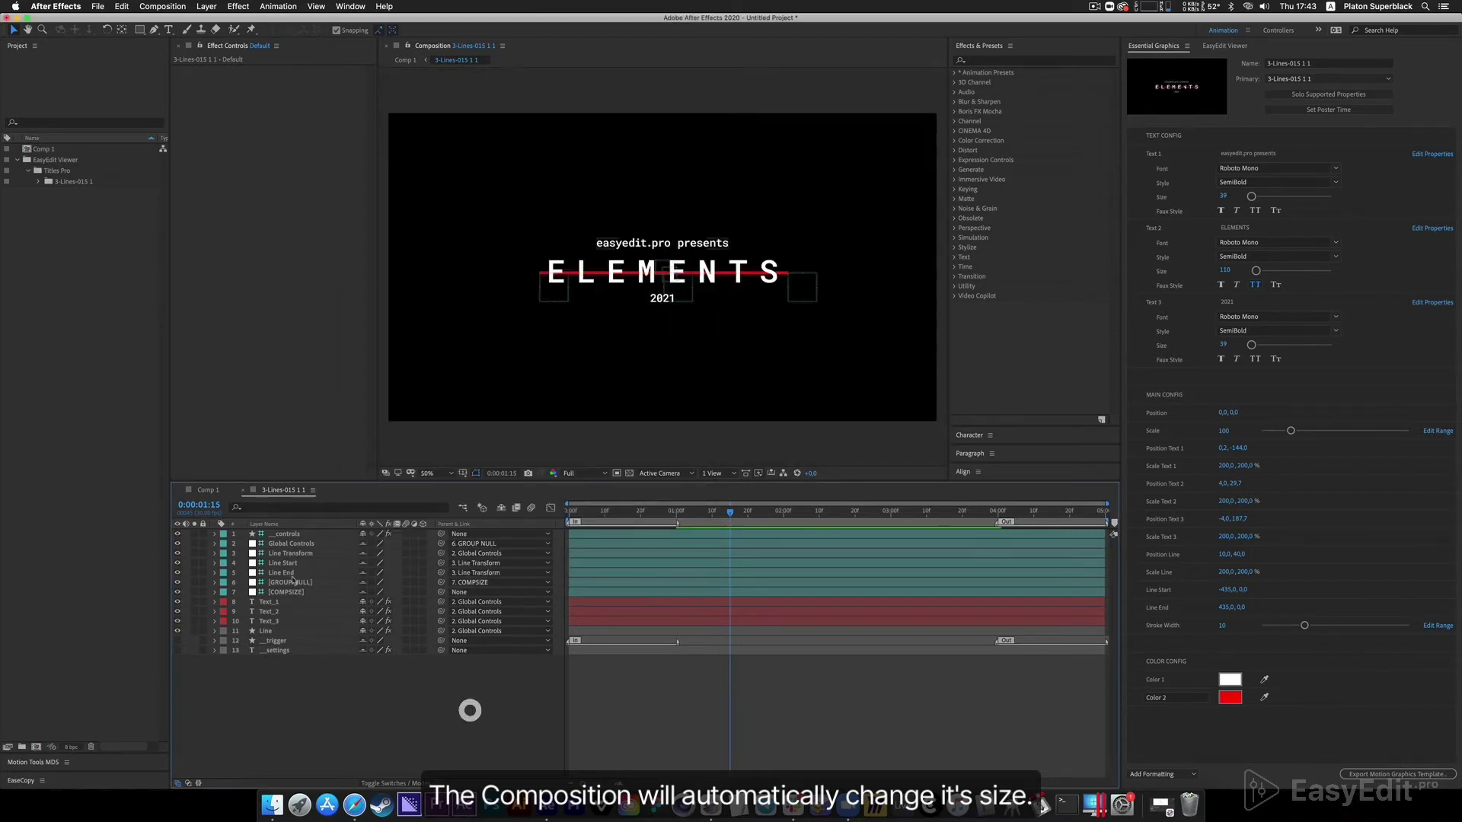
- In Comp 1, lengthen the title layer's In marker, then move its Out marker earlier and shorten it
{"action": "left_click", "coordinate": [214, 491]}
{"action": "left_click", "coordinate": [341, 668]}
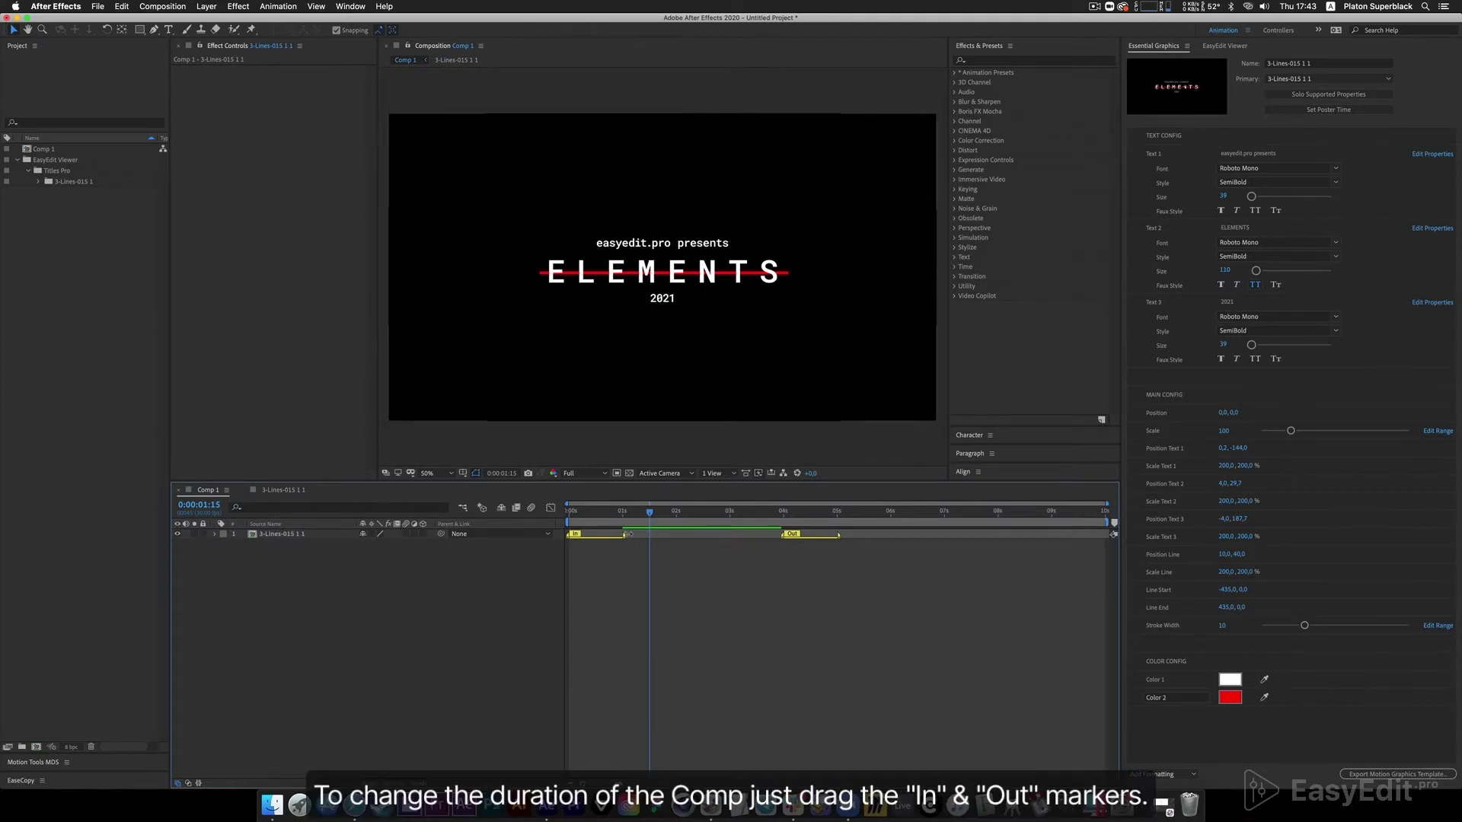
{"action": "left_click_drag", "start_coordinate": [657, 535], "coordinate": [665, 535]}
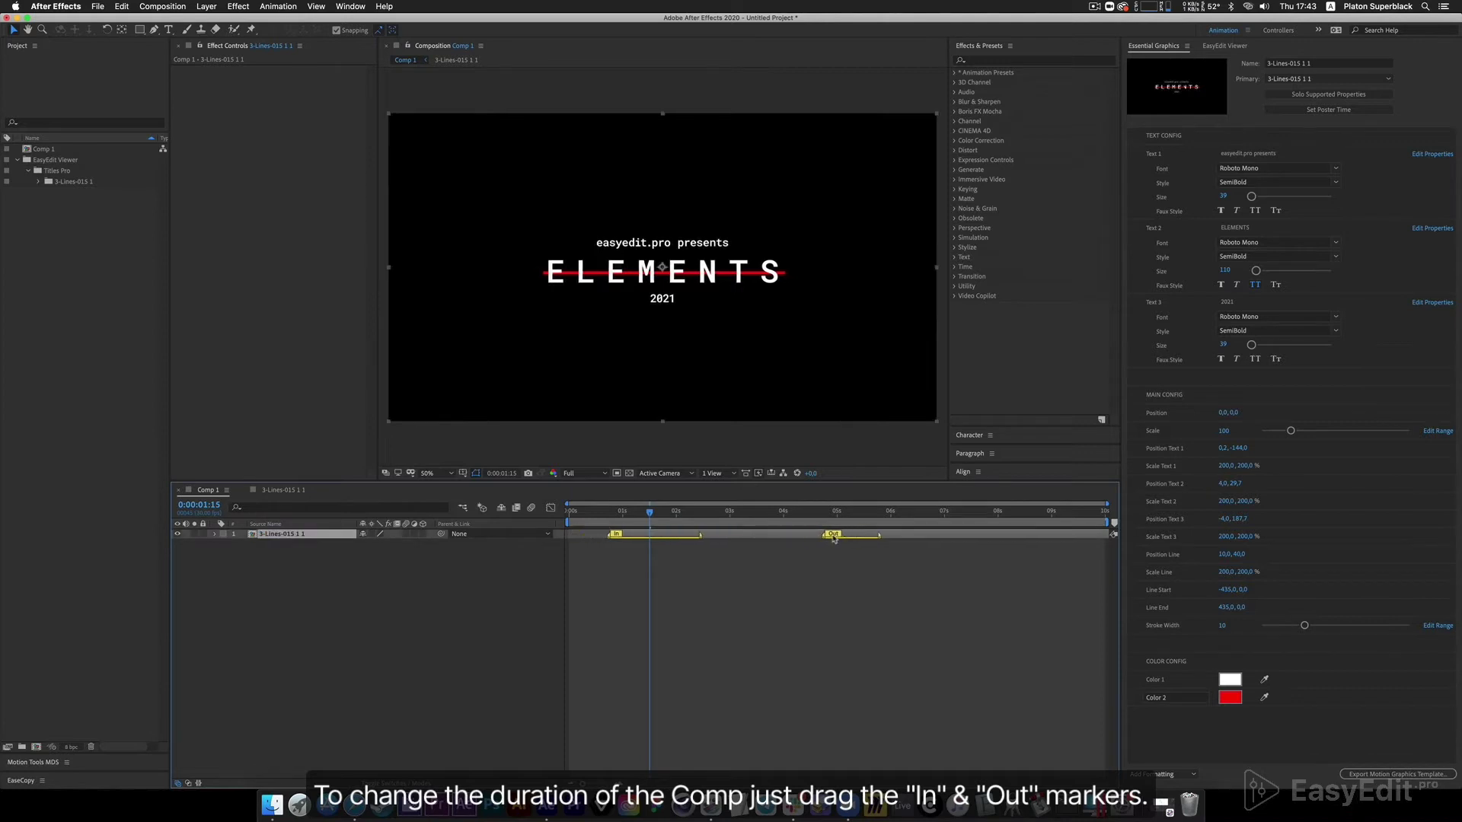
{"action": "left_click_drag", "start_coordinate": [796, 537], "coordinate": [774, 536]}
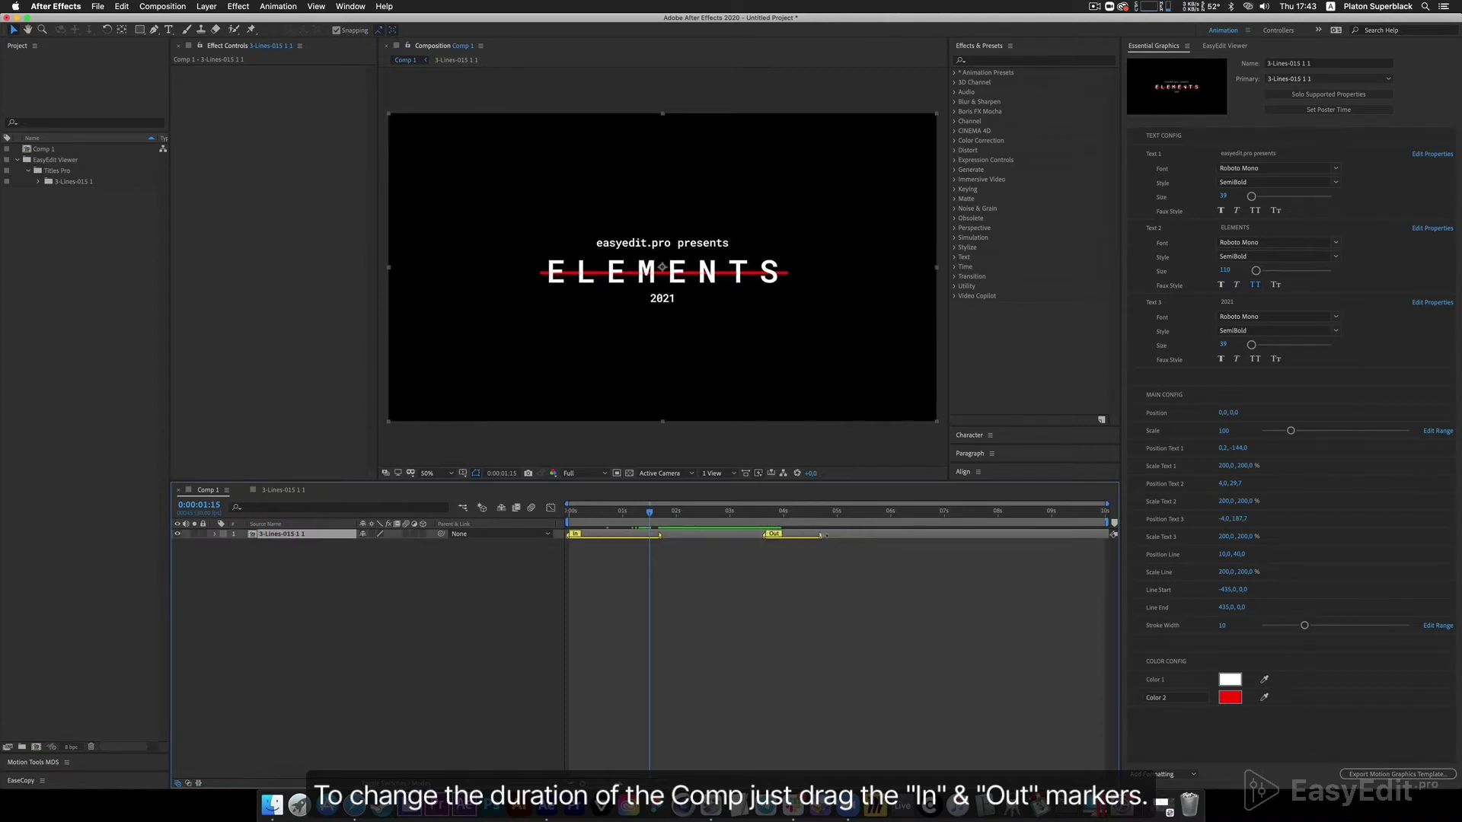
{"action": "left_click", "coordinate": [783, 597]}
- Preview the title animation from the start with the work area ending at 0:00:04:28
{"action": "left_click_drag", "start_coordinate": [650, 511], "coordinate": [548, 539]}
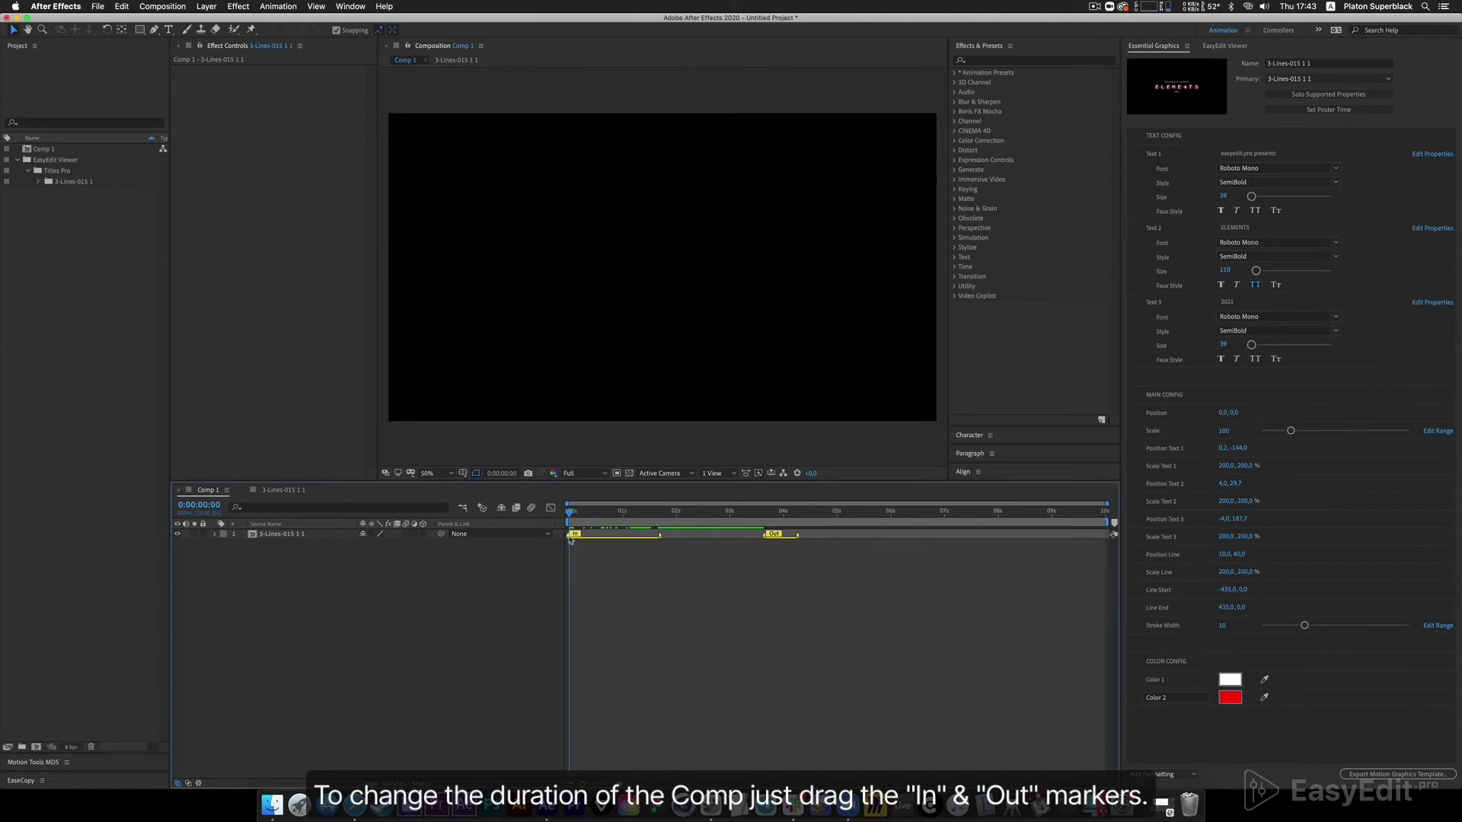
{"action": "left_click", "coordinate": [833, 512]}
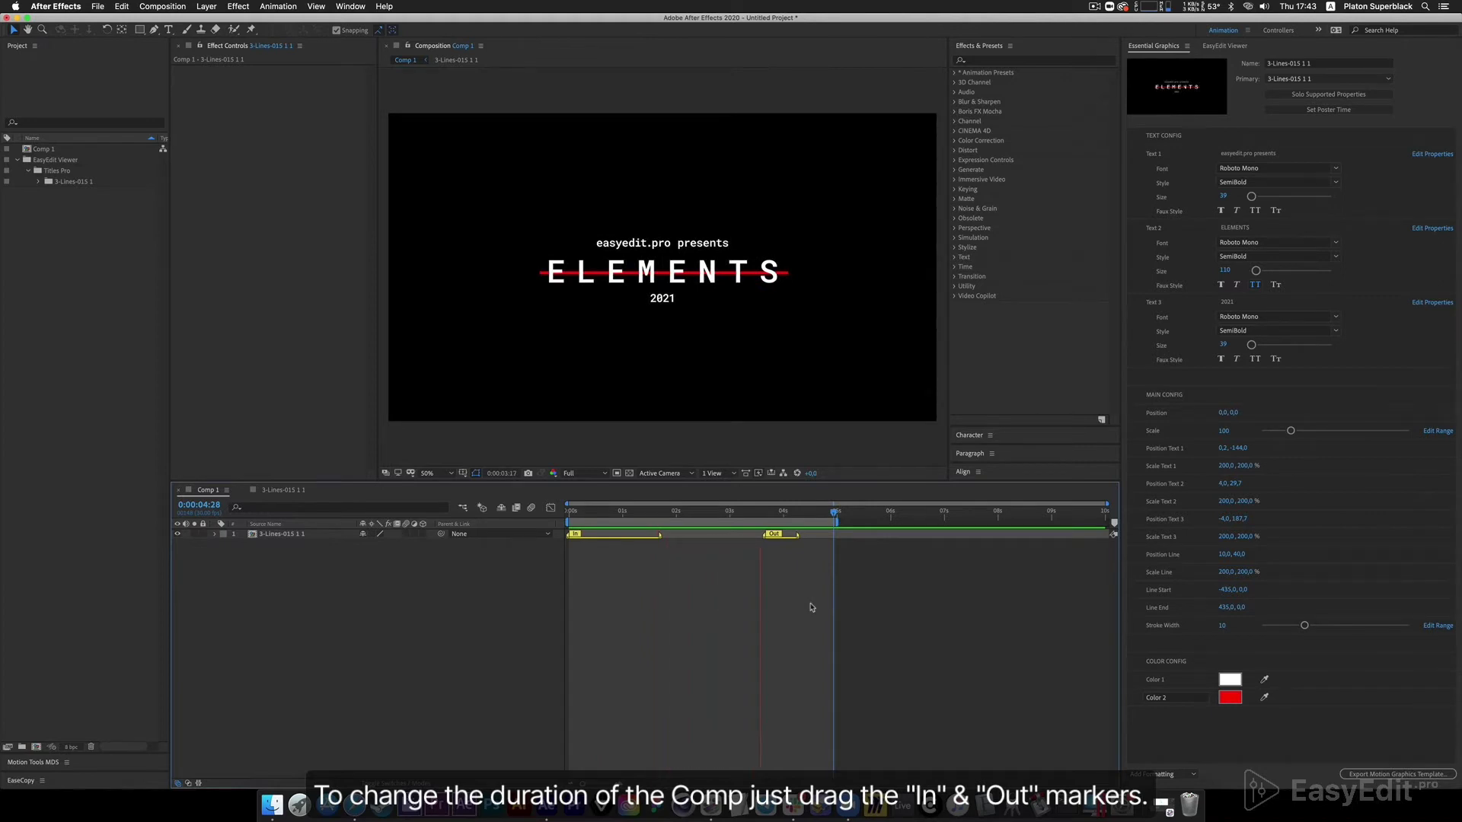
{"action": "left_click", "coordinate": [714, 592]}
- Shorten the title's In marker, lengthen its Out marker, and extend the work area past the Out marker's end
{"action": "left_click", "coordinate": [614, 533]}
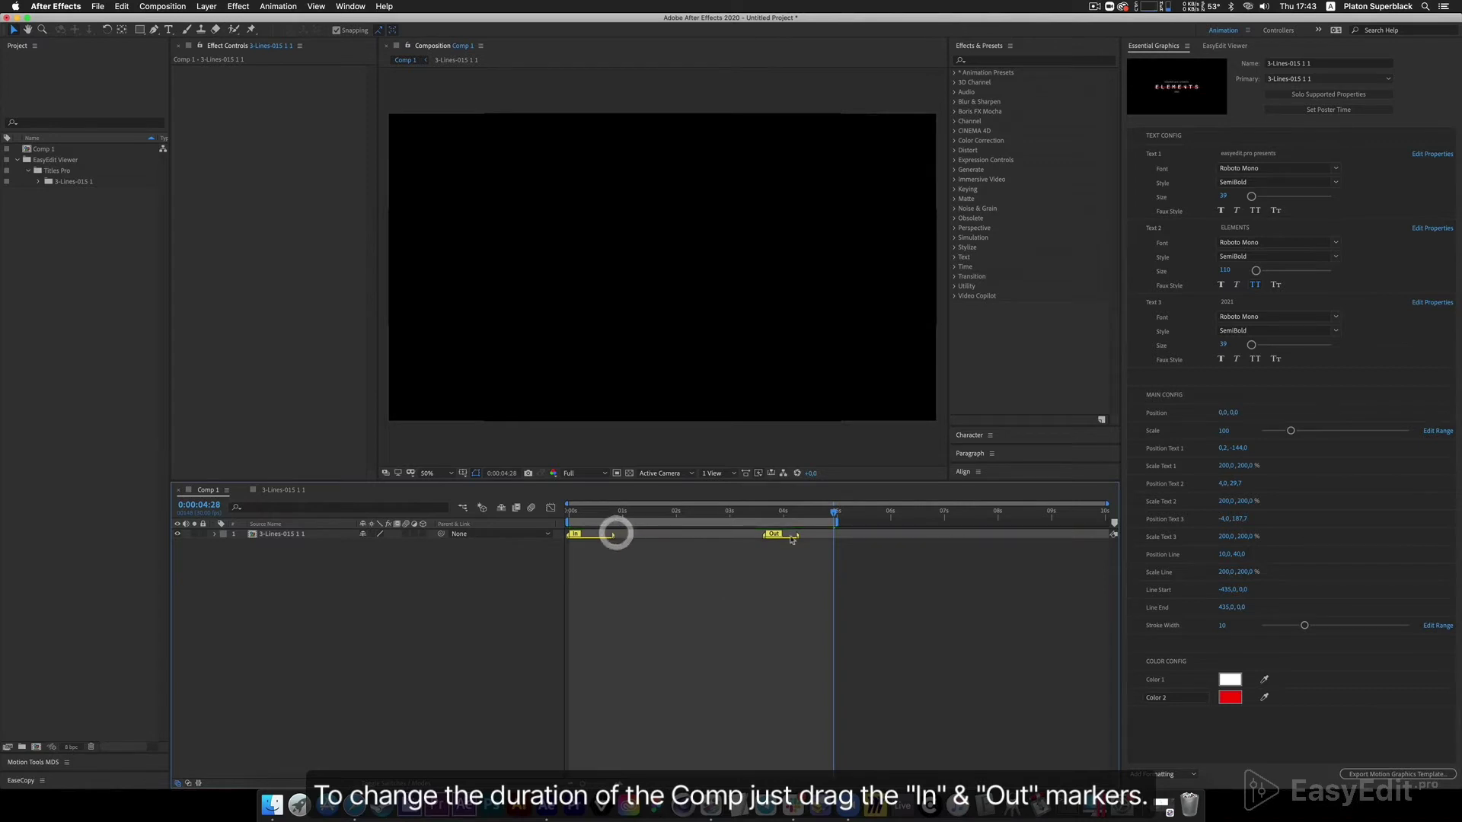
{"action": "mouse_move", "coordinate": [797, 535]}
{"action": "left_mouse_down"}
{"action": "mouse_move", "coordinate": [868, 536]}
{"action": "mouse_move", "coordinate": [875, 522]}
{"action": "left_mouse_up"}
{"action": "left_click", "coordinate": [551, 544]}
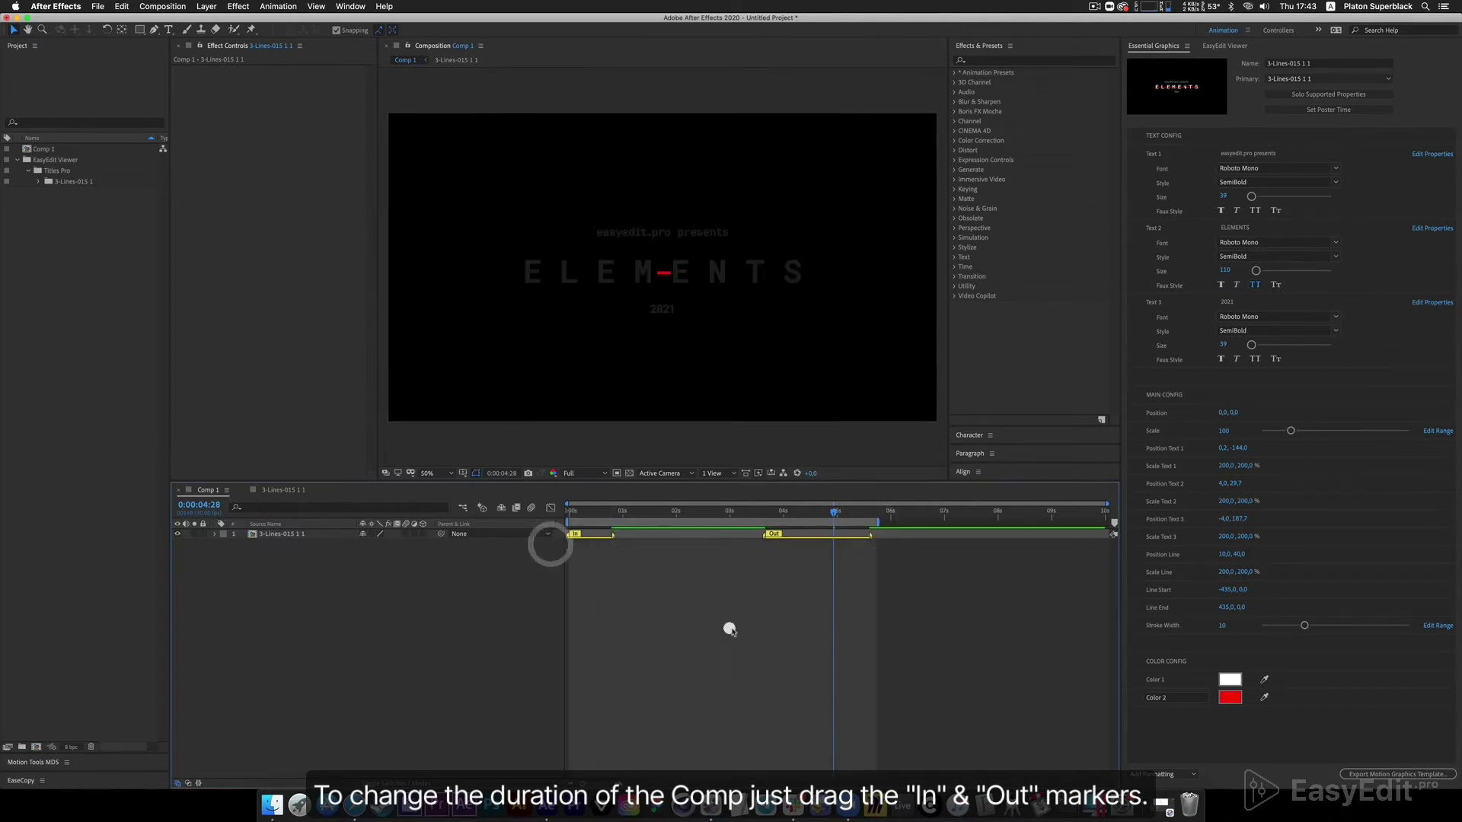
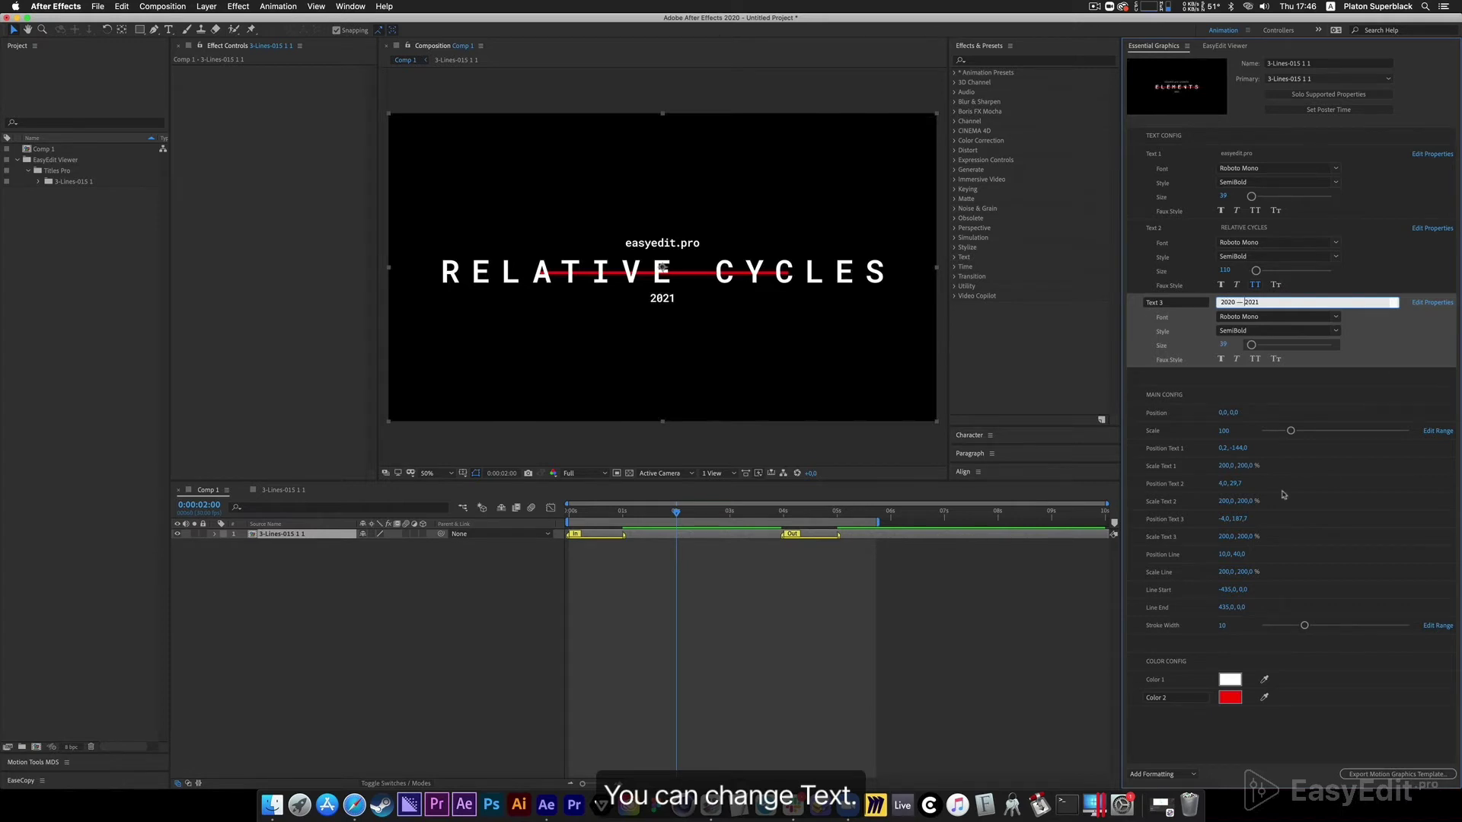
- Finish the Text 3 entry as "2020 — 2021" and set the title's overall scale to 106
{"action": "left_click", "coordinate": [424, 653]}
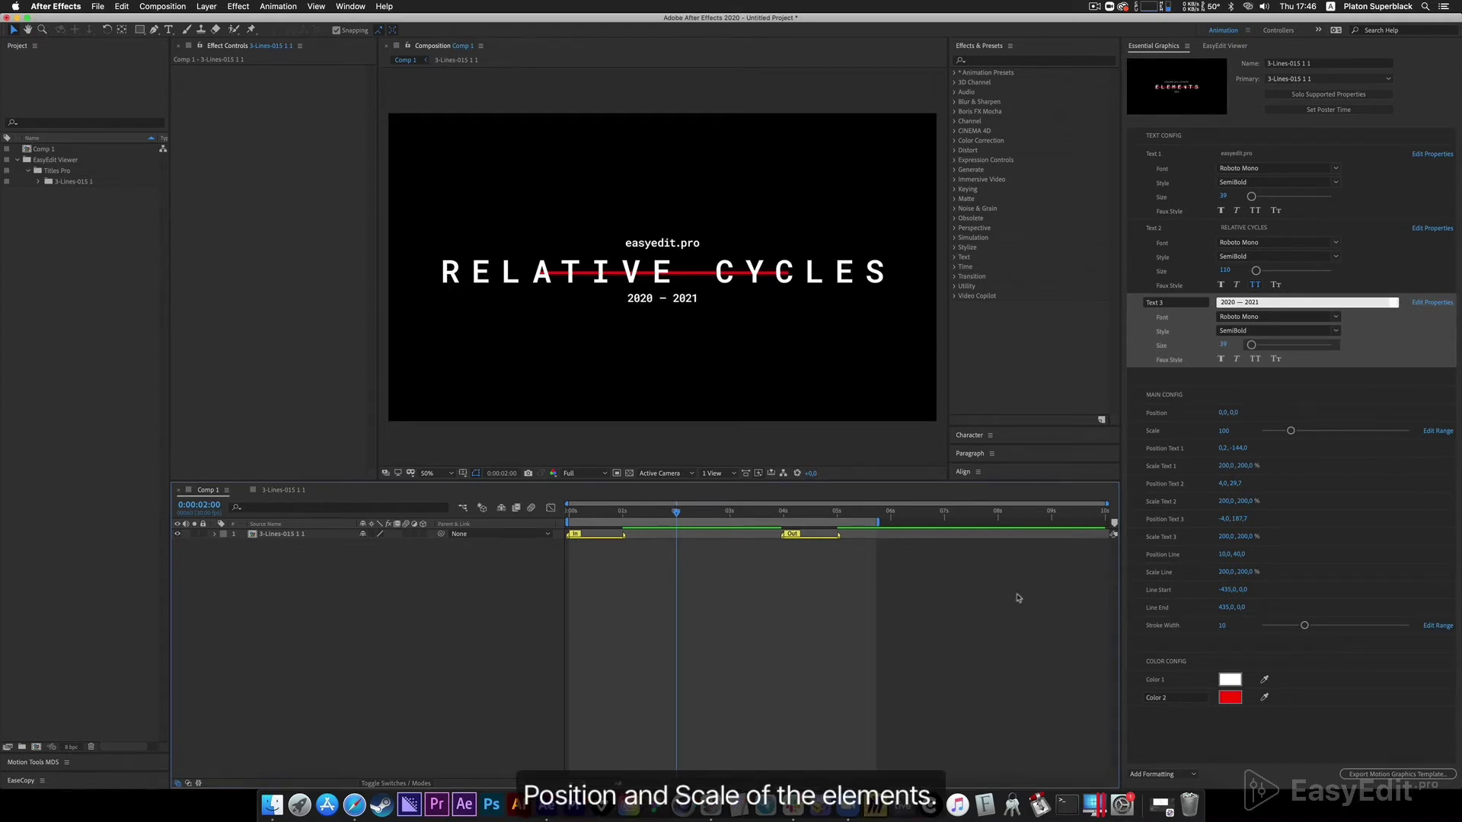
{"action": "left_click_drag", "start_coordinate": [1291, 435], "coordinate": [1291, 433]}
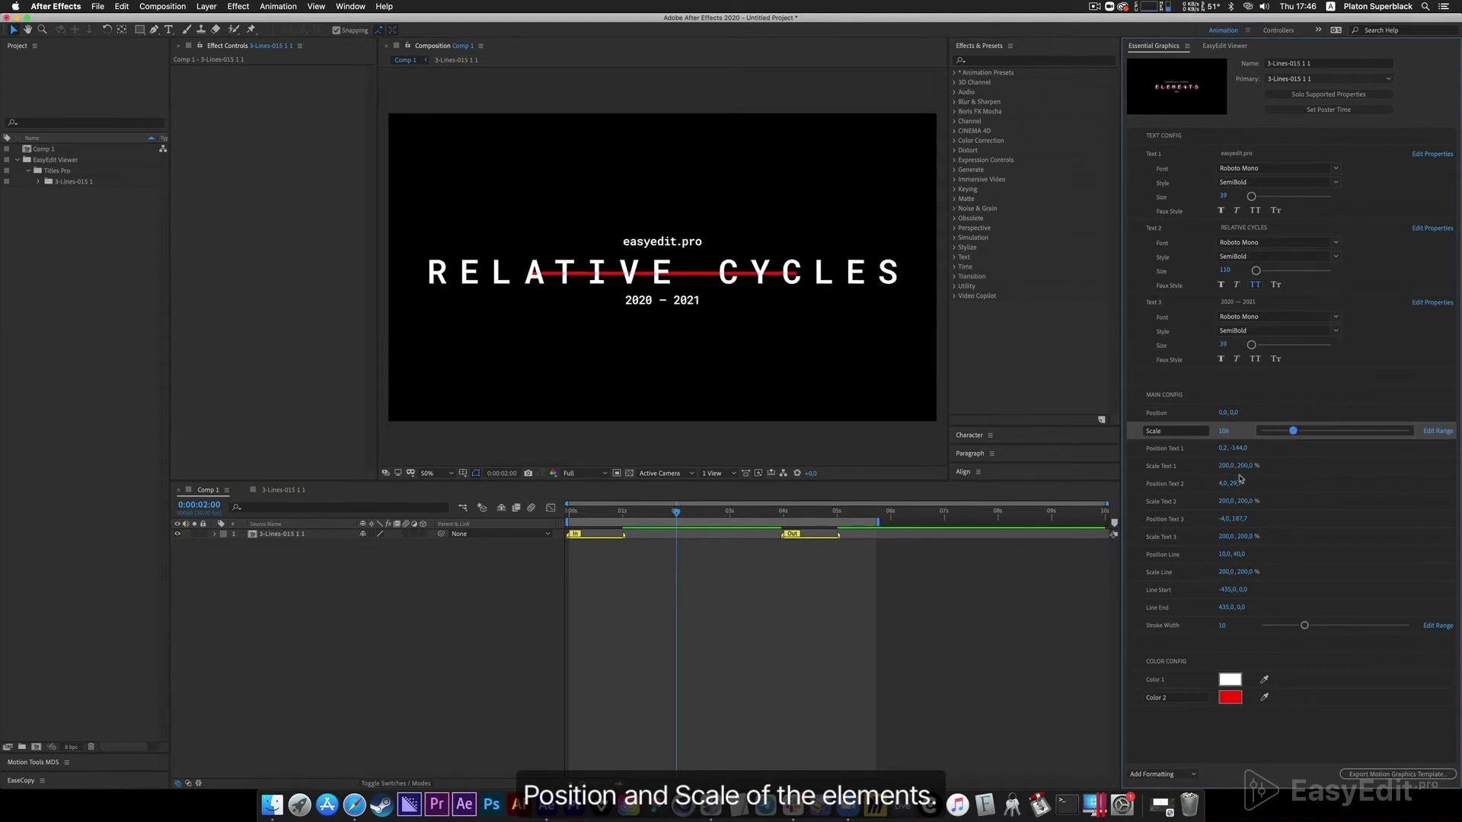
- Move Text 1 up to a vertical position of about -823 and Text 3 down to about 831, leaving Text 2 in place
{"action": "left_click_drag", "start_coordinate": [1242, 450], "coordinate": [1181, 454]}
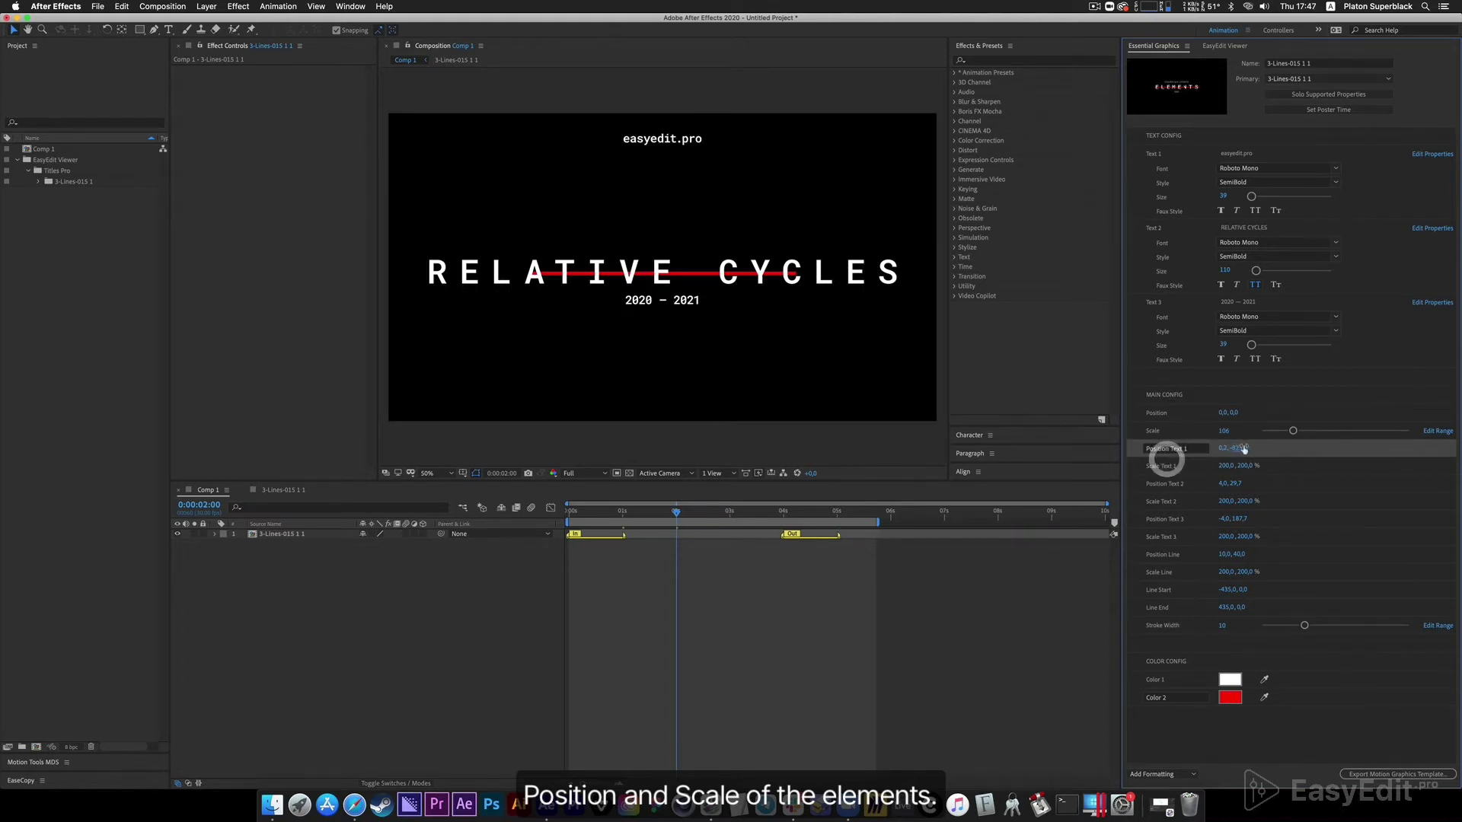
{"action": "mouse_move", "coordinate": [1237, 488]}
{"action": "left_mouse_down"}
{"action": "mouse_move", "coordinate": [1318, 487]}
{"action": "mouse_move", "coordinate": [1257, 488]}
{"action": "left_mouse_up"}
{"action": "key", "text": "super+z"}
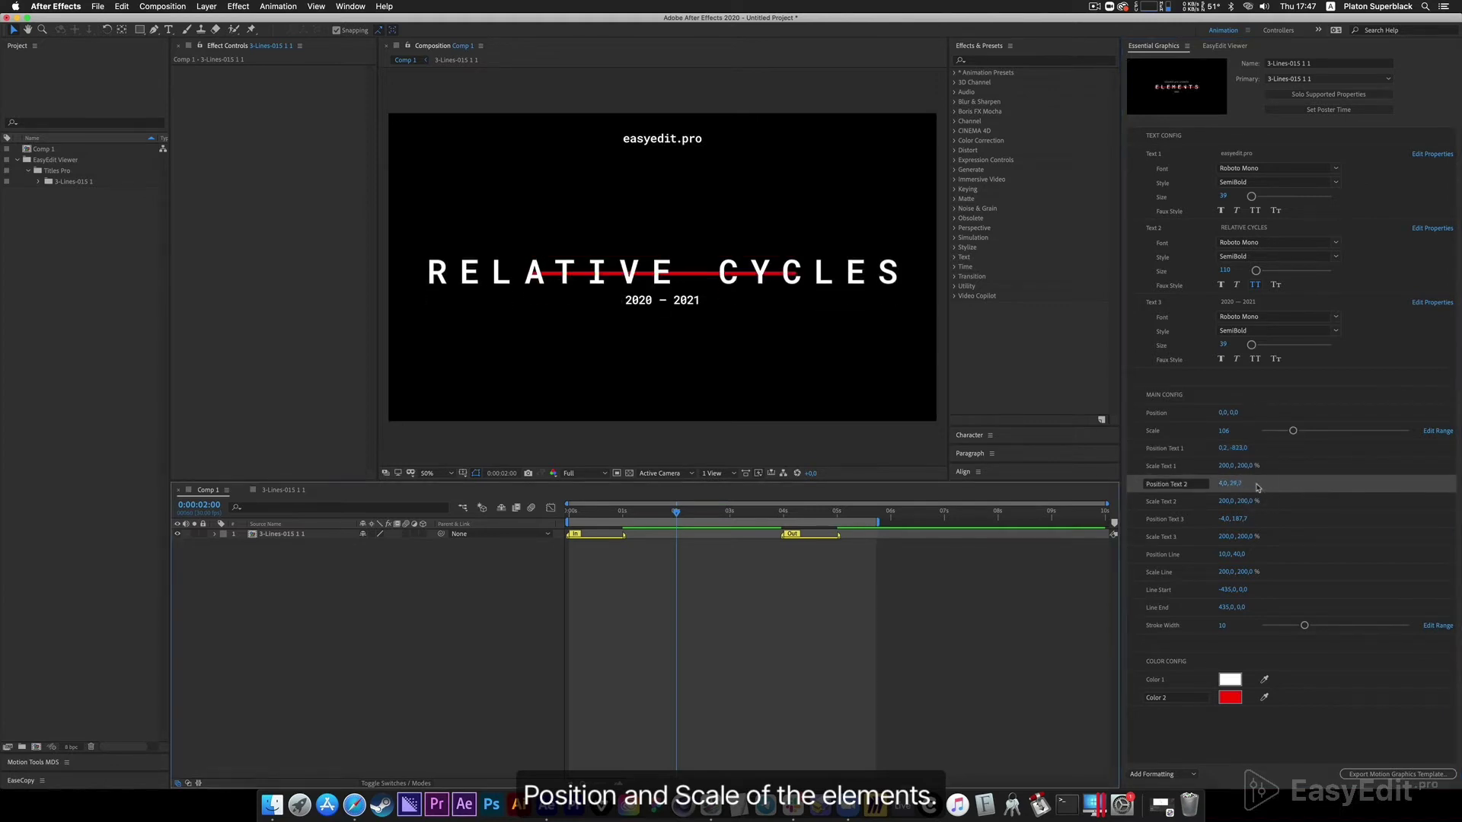
{"action": "left_click", "coordinate": [1251, 518]}
{"action": "mouse_move", "coordinate": [1250, 518]}
{"action": "left_mouse_down"}
{"action": "mouse_move", "coordinate": [1309, 522]}
{"action": "mouse_move", "coordinate": [1241, 523]}
{"action": "left_mouse_up"}
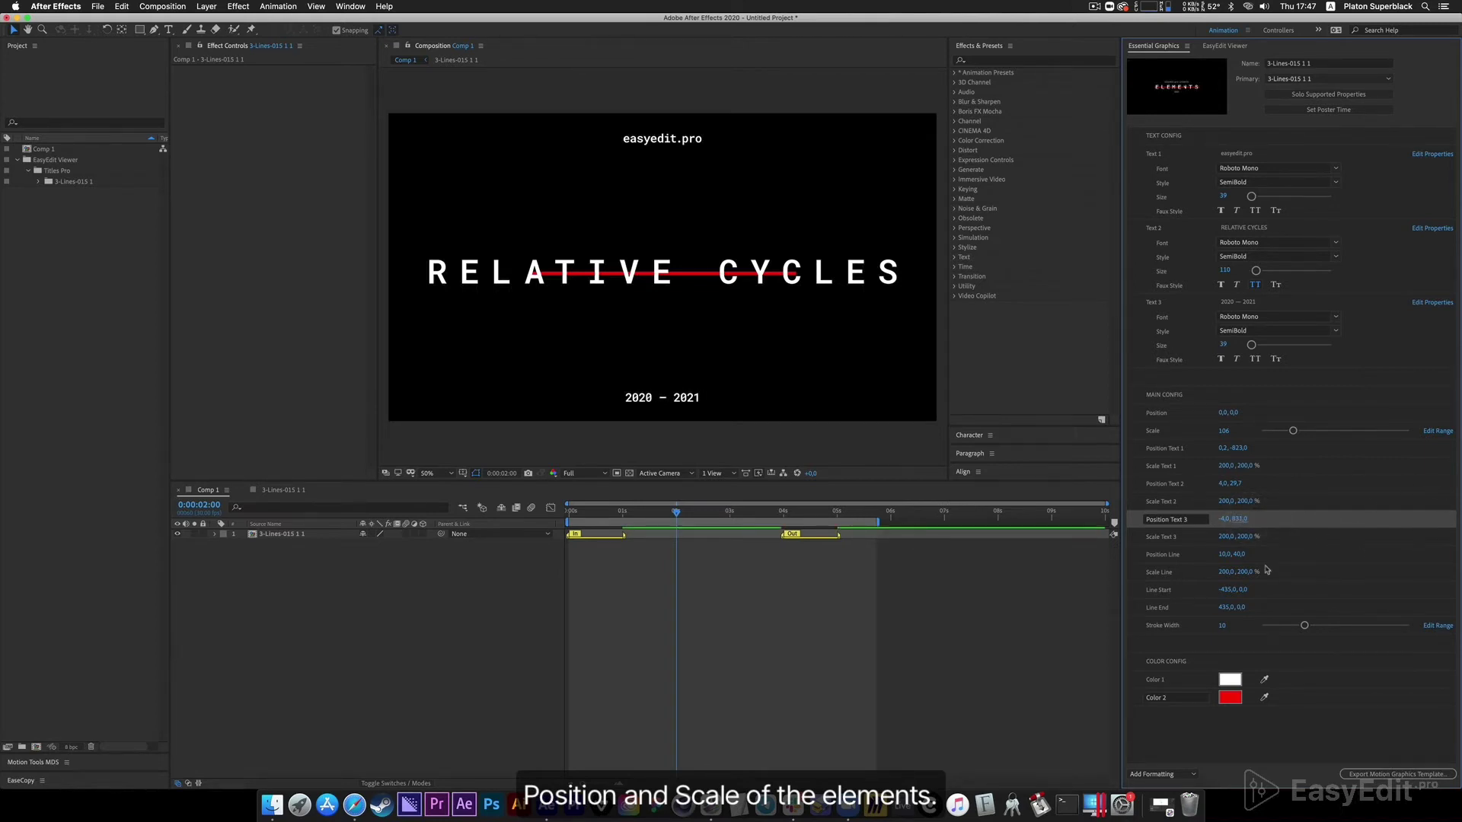
- Stretch the line across the full frame by setting the horizontal Line Start to -960 and Line End to 960
{"action": "left_click_drag", "start_coordinate": [1227, 592], "coordinate": [1133, 657]}
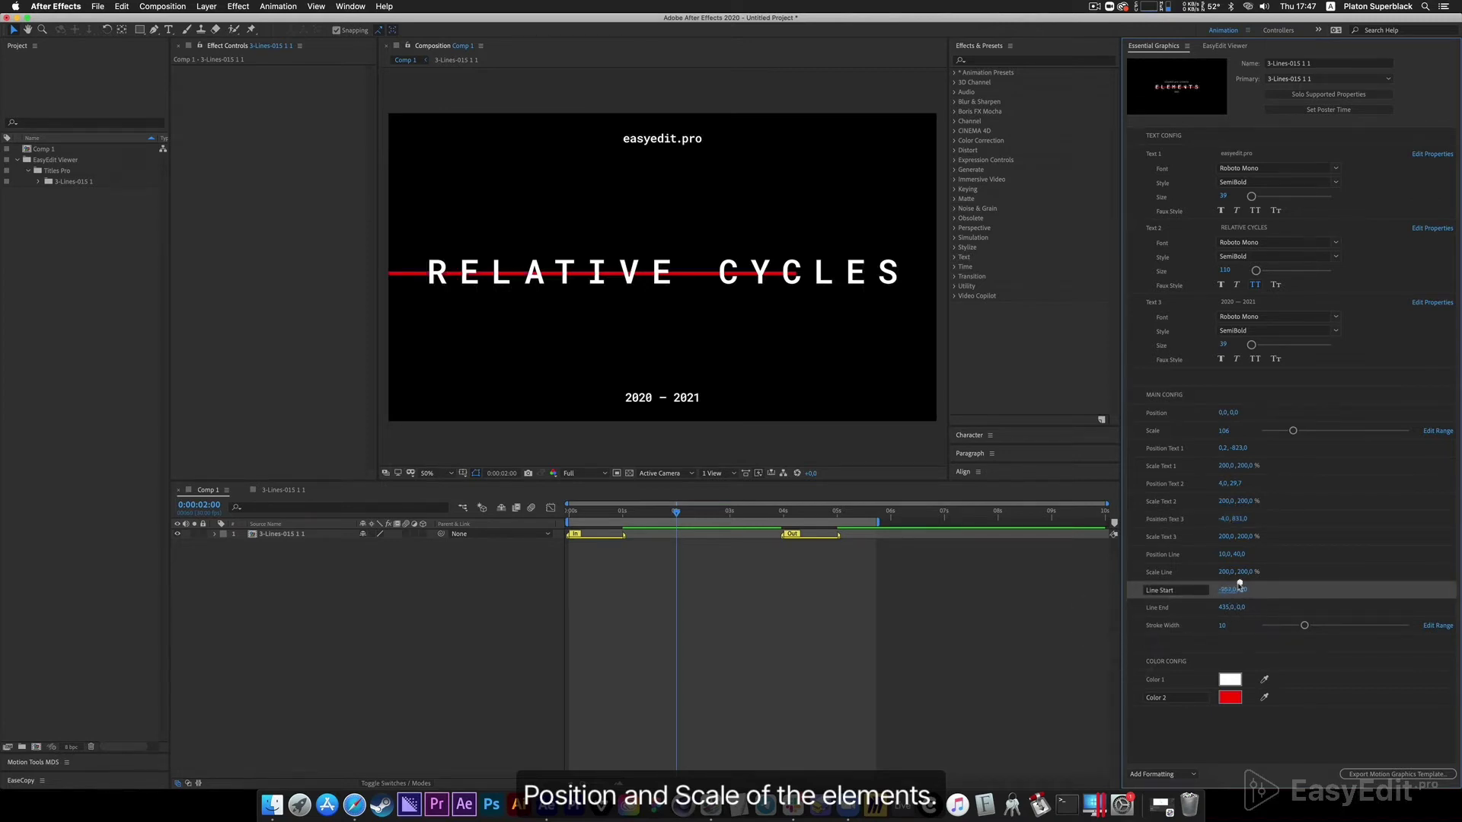
{"action": "mouse_move", "coordinate": [1226, 592]}
{"action": "left_mouse_down"}
{"action": "mouse_move", "coordinate": [1211, 601]}
{"action": "mouse_move", "coordinate": [1224, 590]}
{"action": "left_mouse_up"}
{"action": "left_click", "coordinate": [1223, 590]}
{"action": "type", "text": "-960"}
{"action": "key", "text": "Return"}
{"action": "left_click", "coordinate": [1225, 609]}
{"action": "left_click", "coordinate": [1220, 609]}
{"action": "type", "text": "960"}
{"action": "key", "text": "Return"}
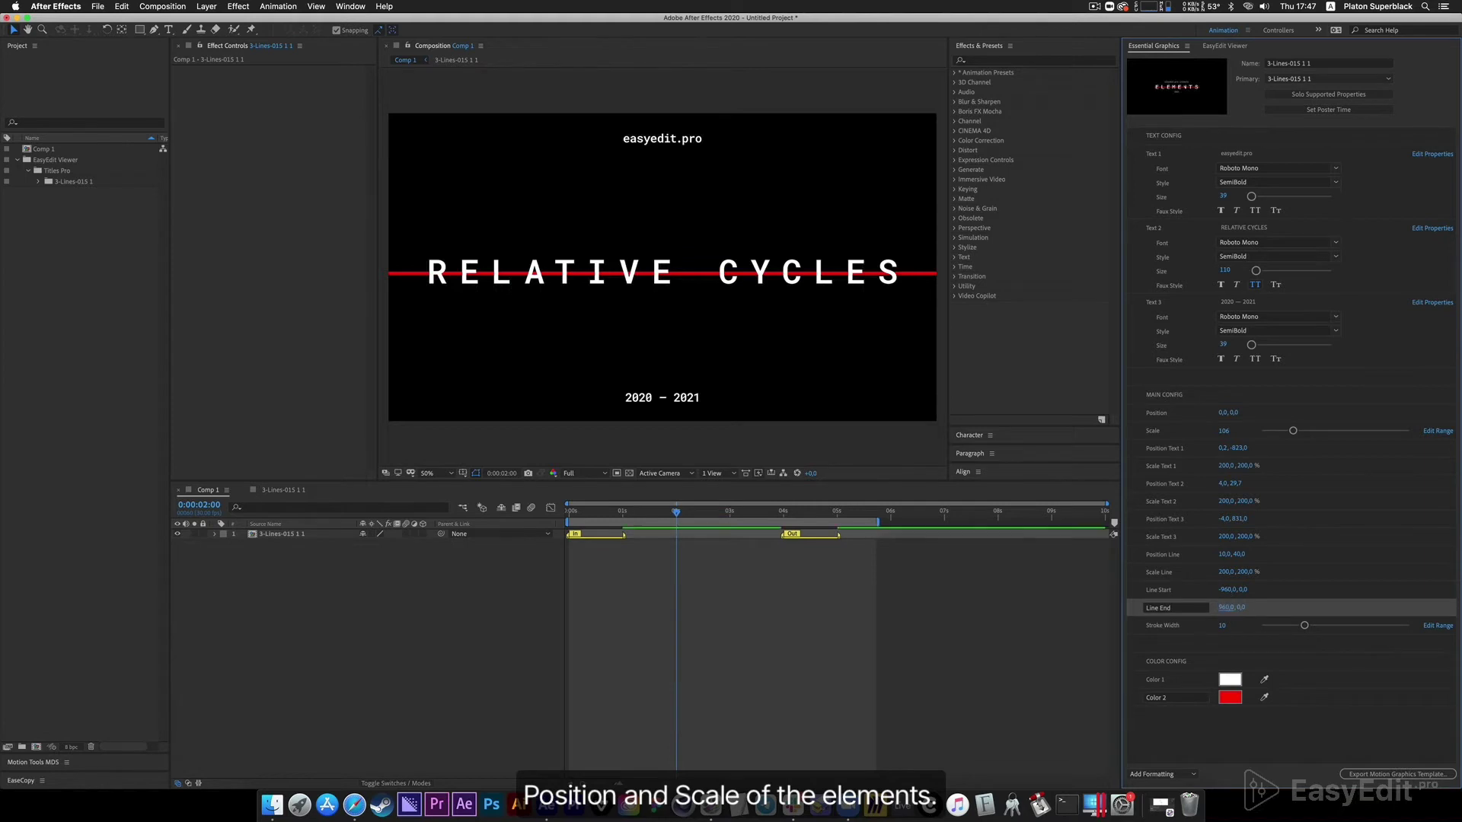
- Scale Text 2 to about 207% and set the line's stroke width to 11
{"action": "left_click", "coordinate": [1141, 504]}
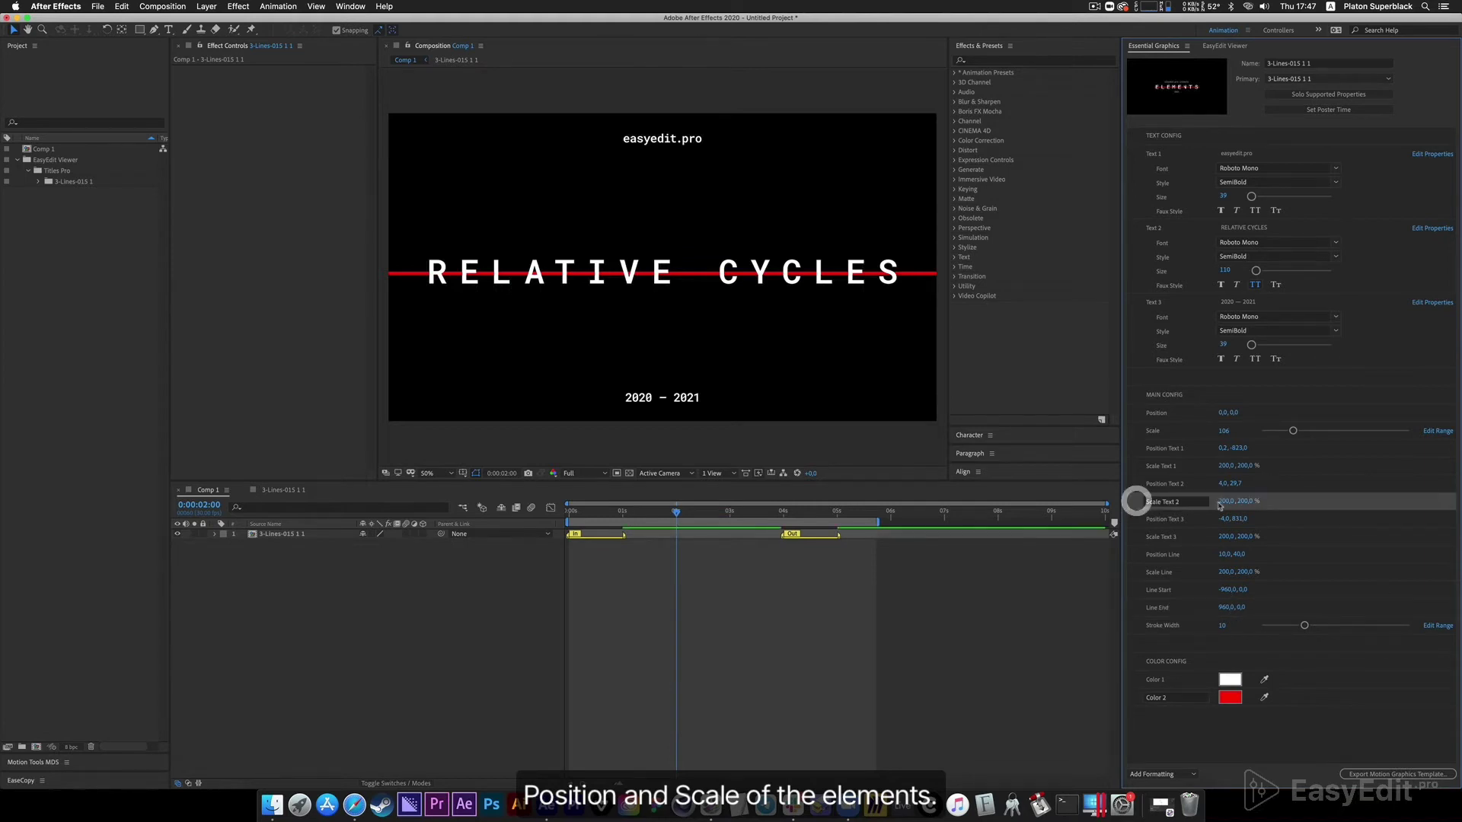
{"action": "left_click_drag", "start_coordinate": [1229, 501], "coordinate": [1231, 501]}
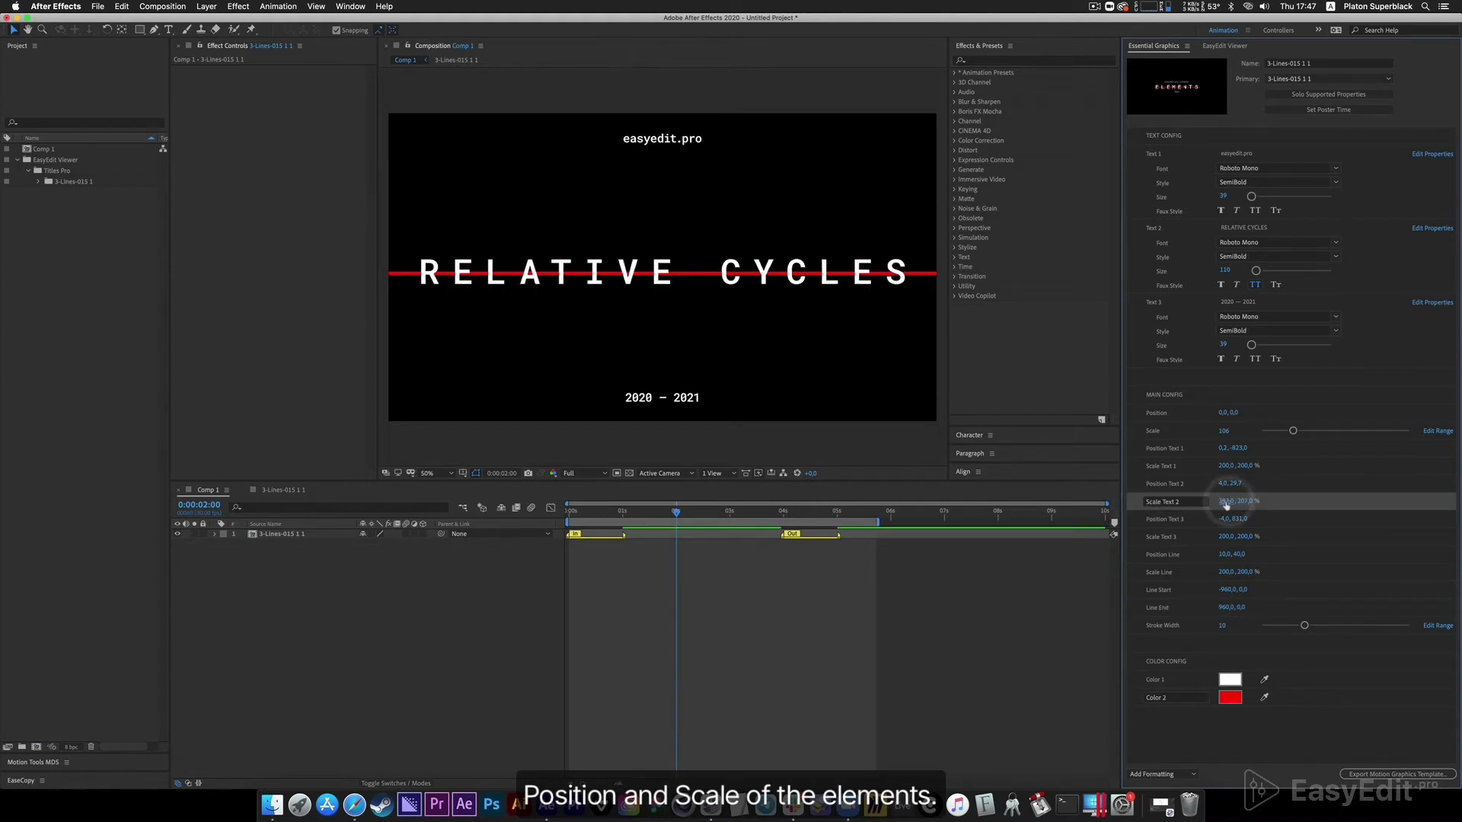
{"action": "left_click", "coordinate": [1224, 501]}
{"action": "left_click", "coordinate": [1054, 638]}
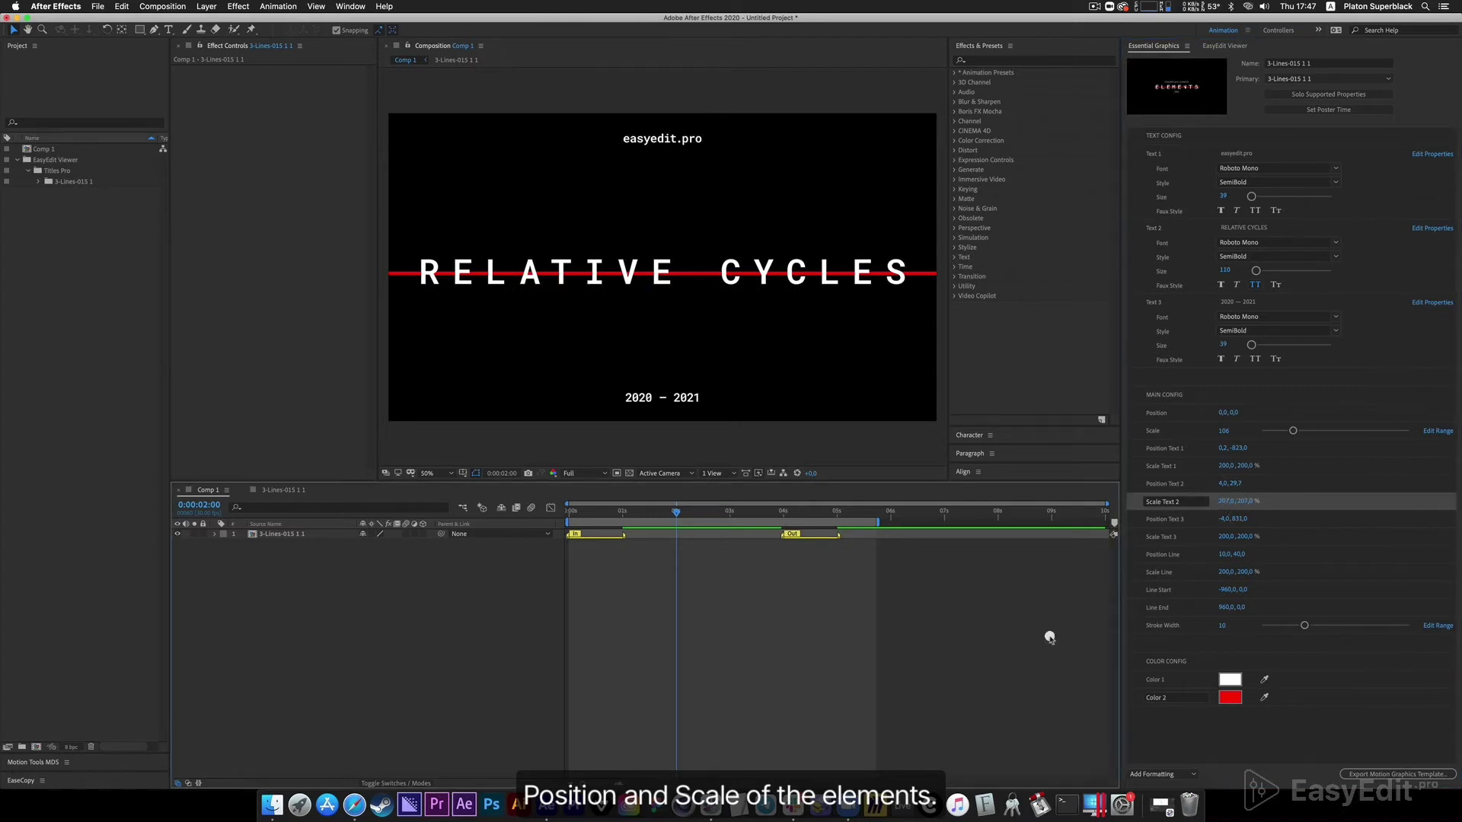
{"action": "left_click_drag", "start_coordinate": [1304, 625], "coordinate": [1283, 626]}
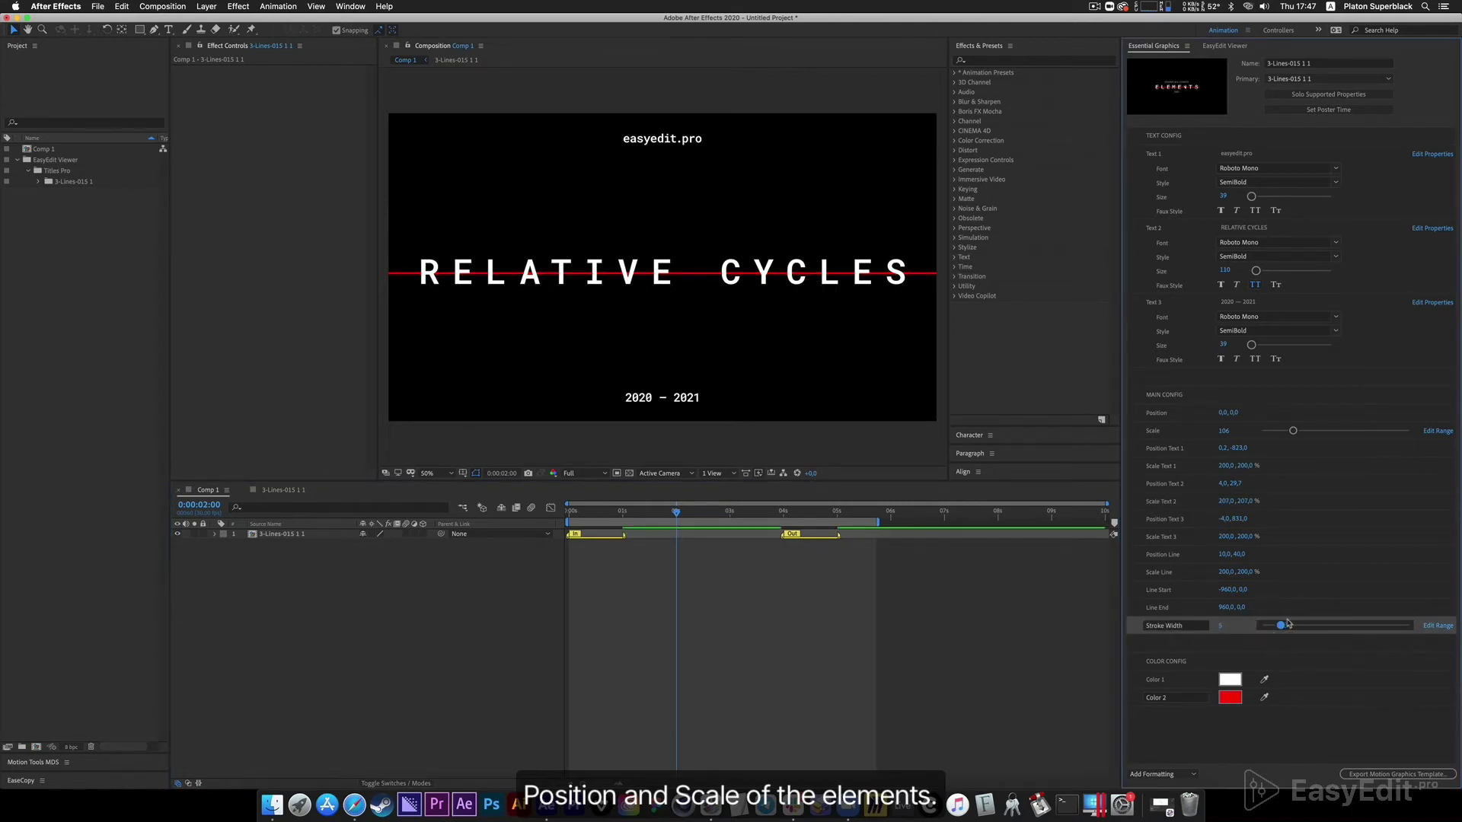
{"action": "left_click_drag", "start_coordinate": [1281, 625], "coordinate": [1307, 627]}
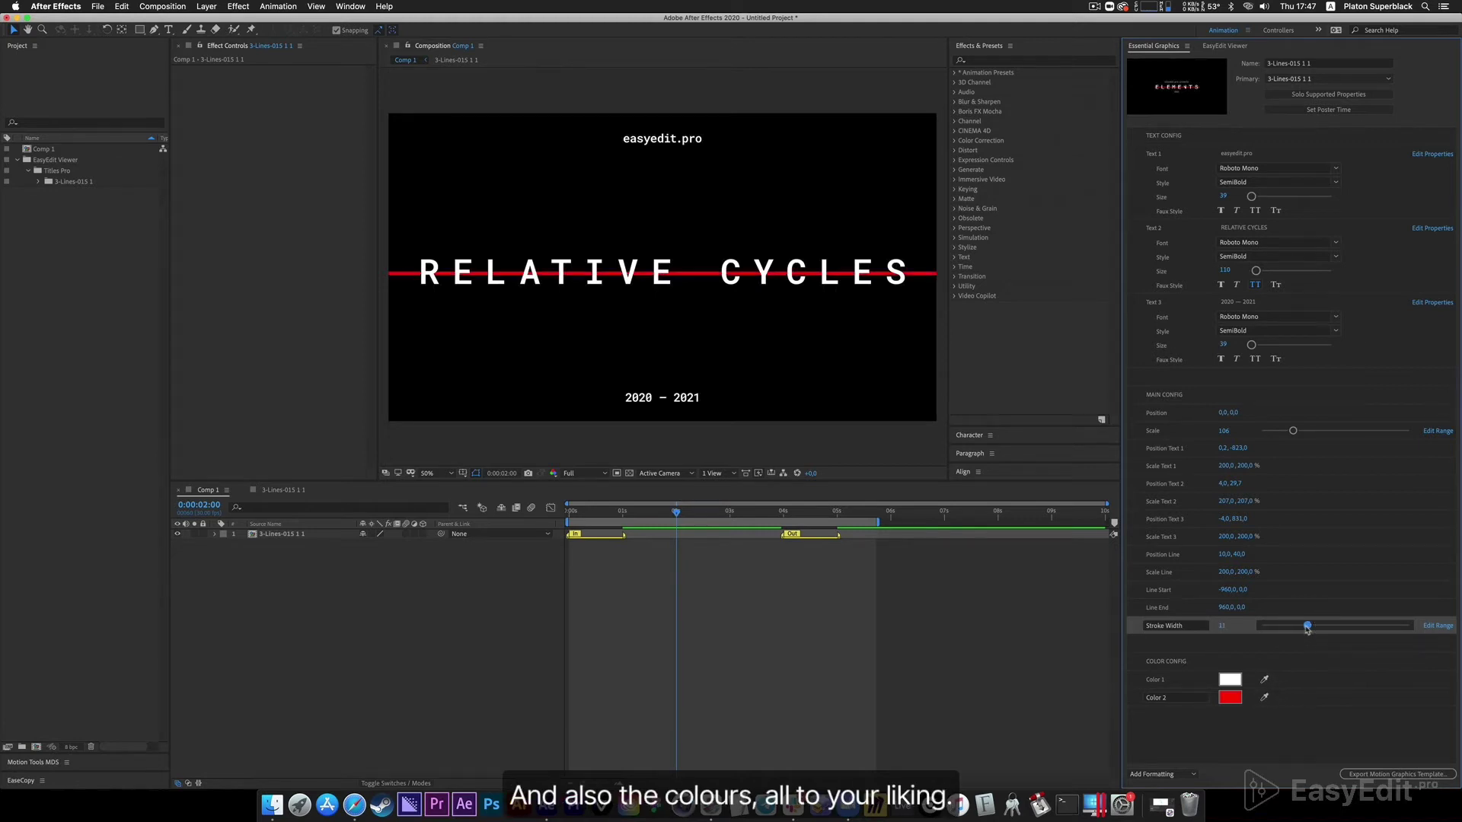
- Change Color 2, used for the line, to the blue 00AEFF
{"action": "left_click", "coordinate": [1230, 695]}
{"action": "left_click_drag", "start_coordinate": [1003, 392], "coordinate": [1005, 420]}
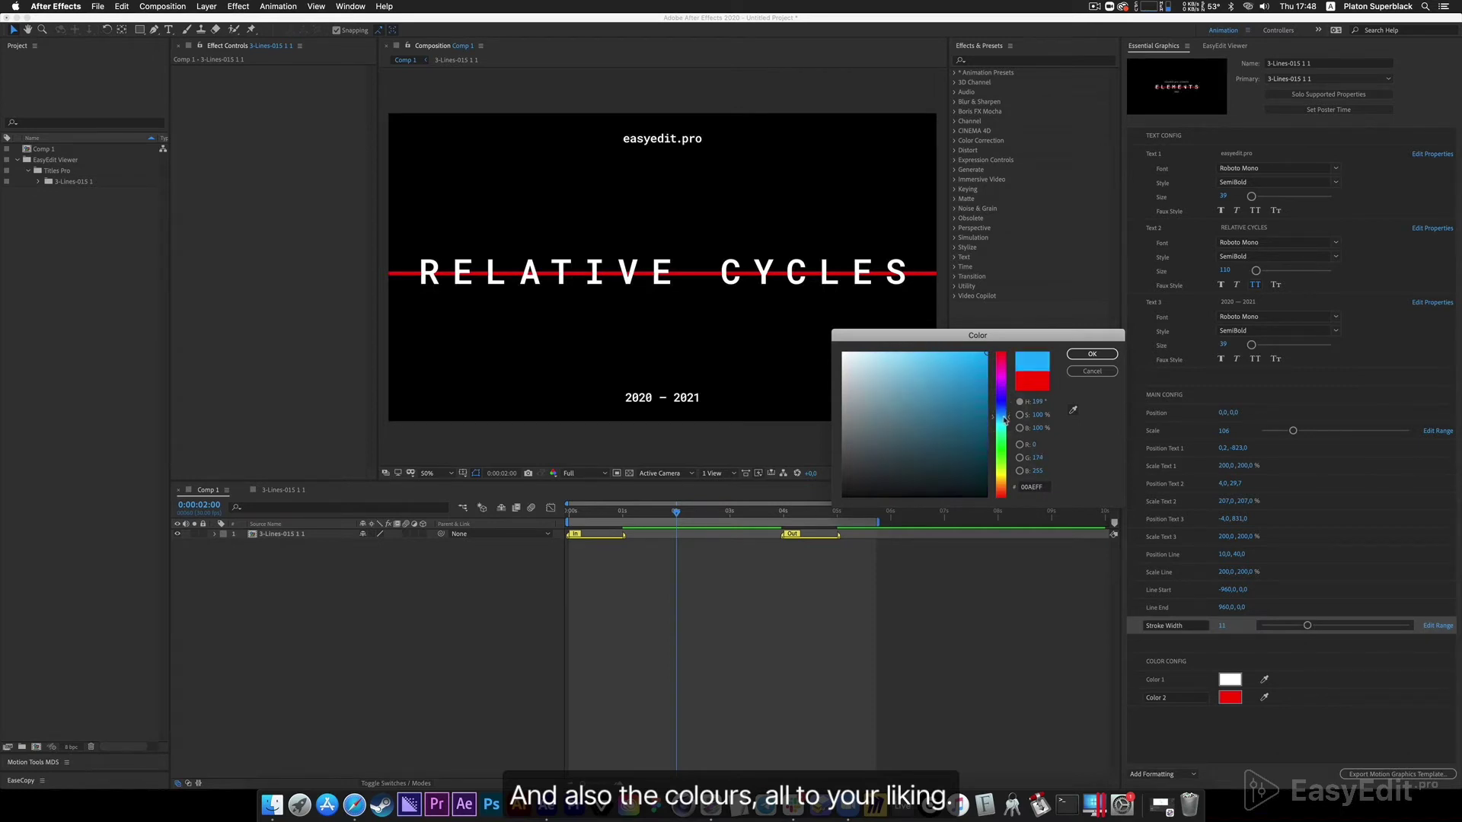
{"action": "left_click", "coordinate": [1092, 354]}
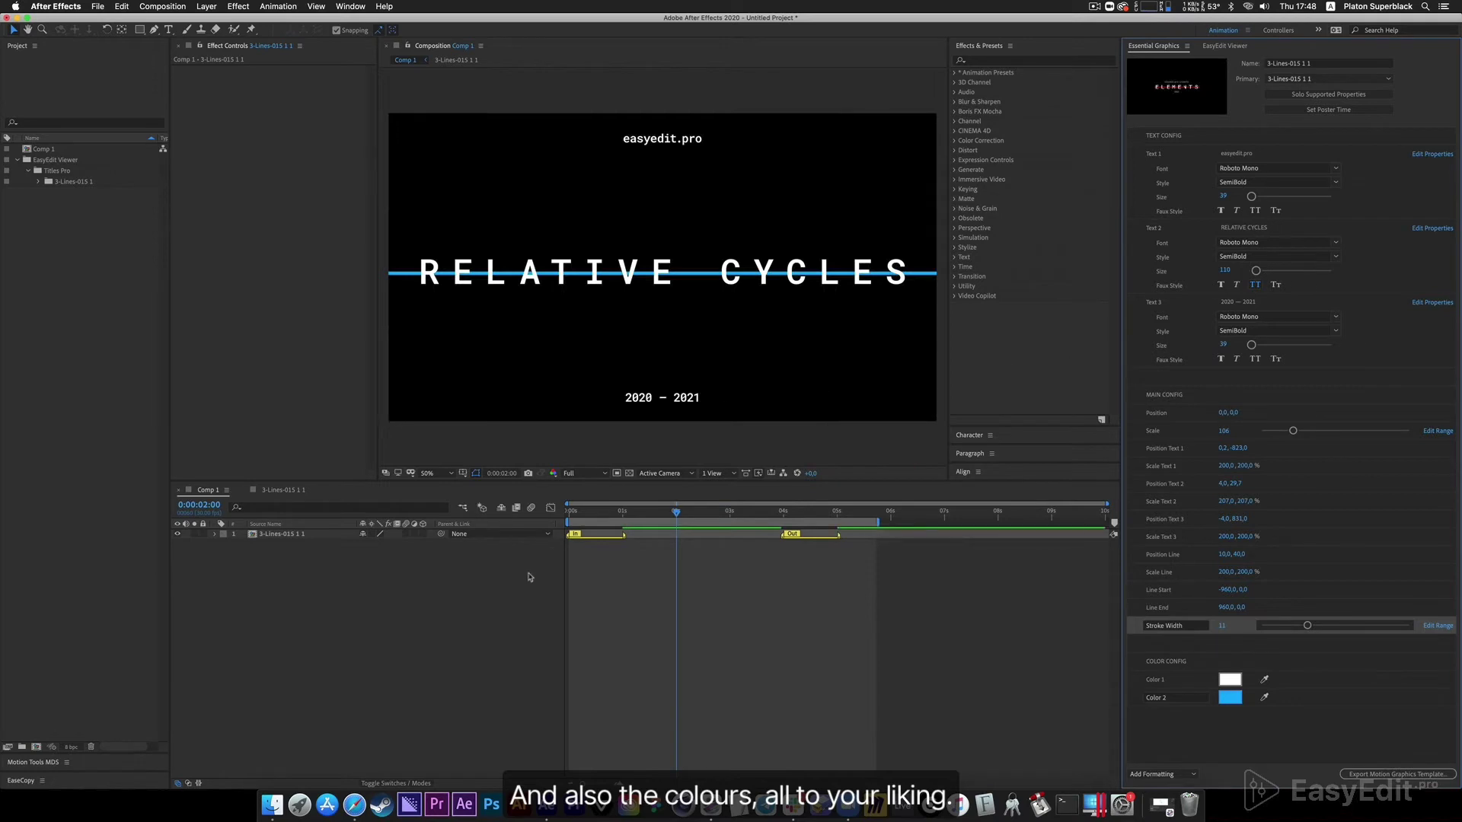
- Change Color 1, used for the title texts, to a light grey
{"action": "left_click", "coordinate": [1230, 679]}
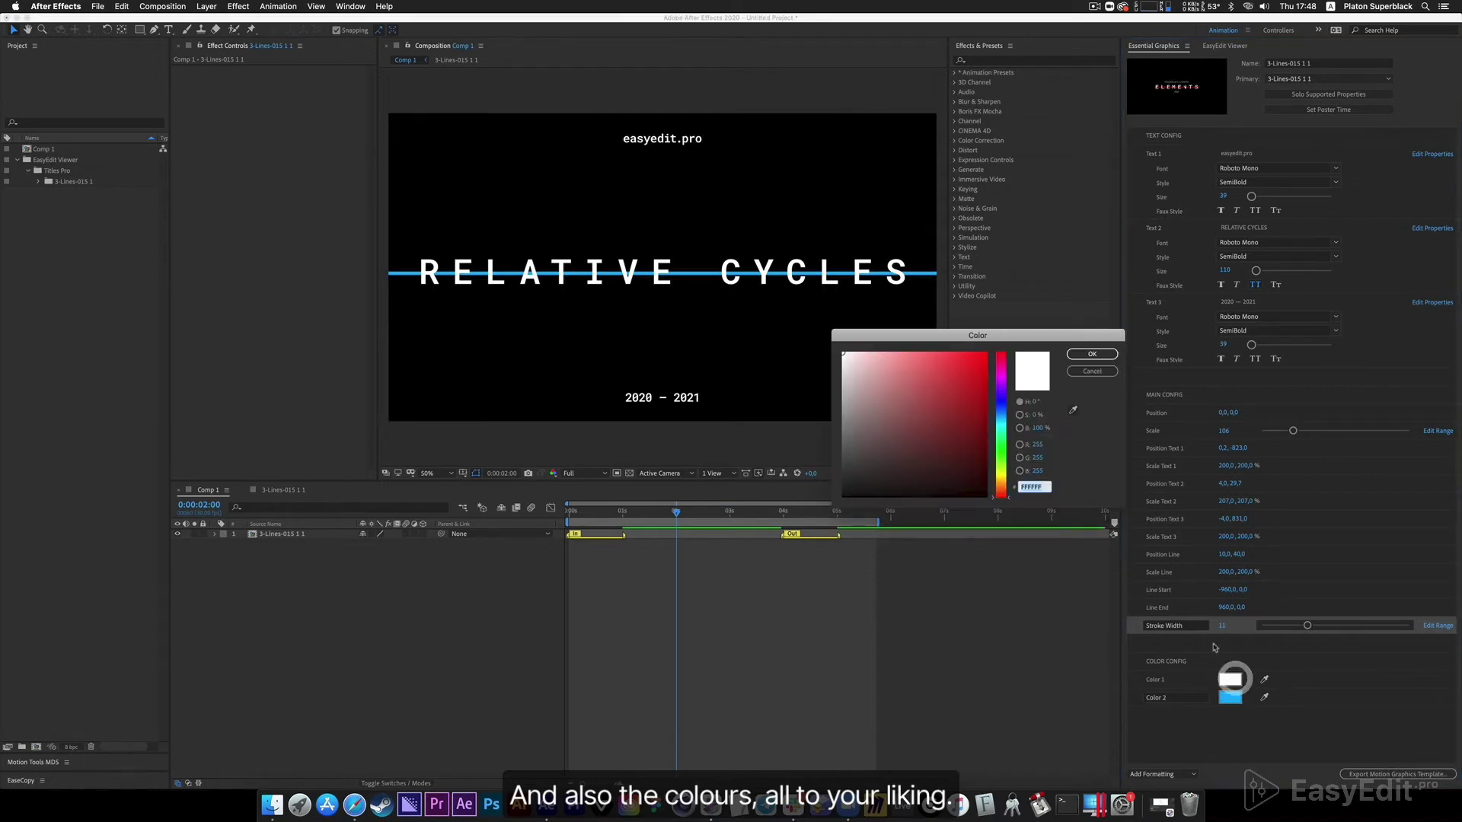
{"action": "left_click", "coordinate": [1002, 425]}
{"action": "left_click_drag", "start_coordinate": [1001, 427], "coordinate": [1002, 420]}
{"action": "left_click", "coordinate": [840, 368]}
{"action": "left_click", "coordinate": [1092, 354]}
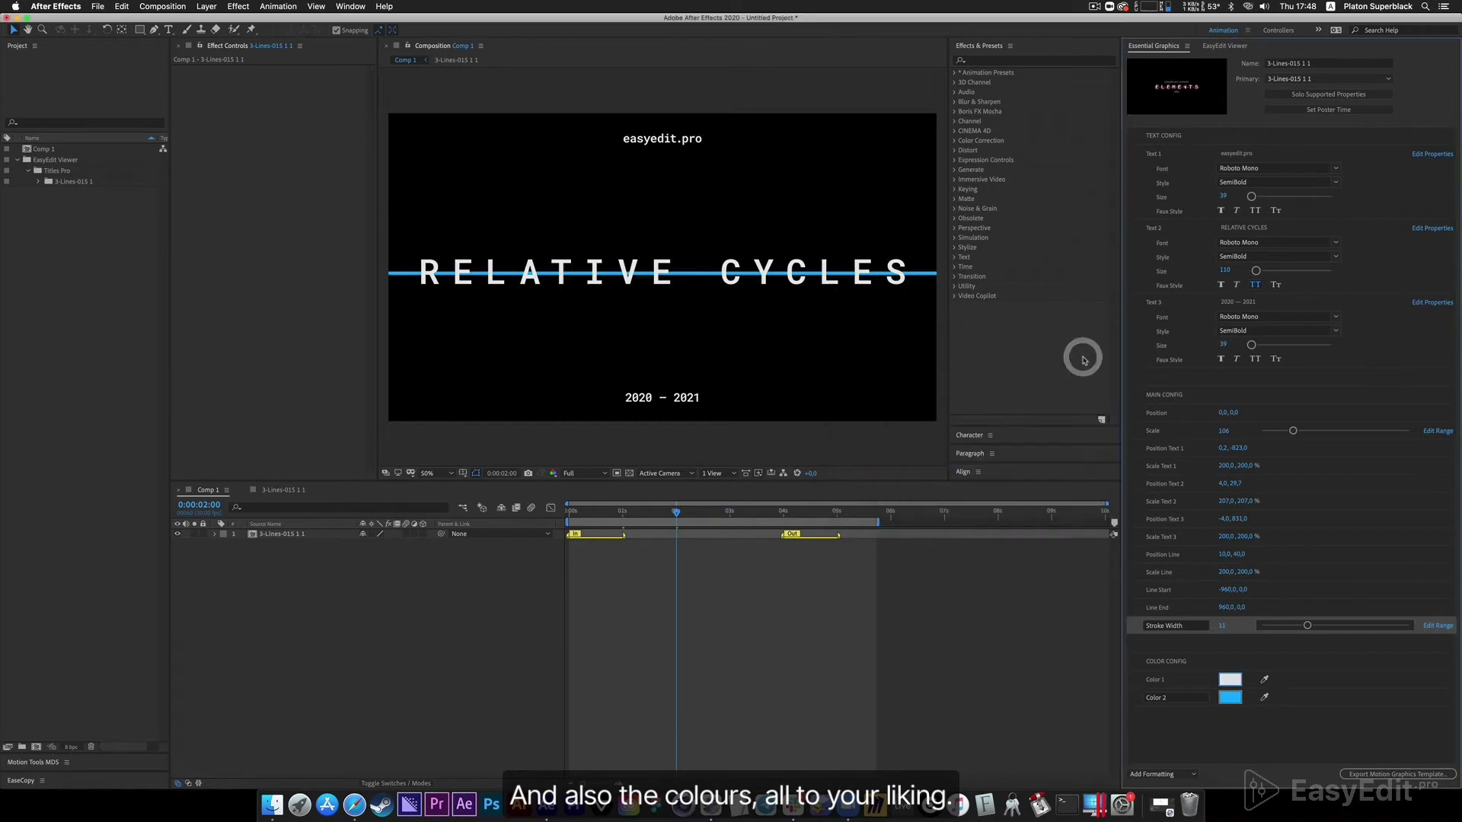
- Try the darker grey 979797 as Color 1 for the title texts
{"action": "left_click", "coordinate": [1229, 679]}
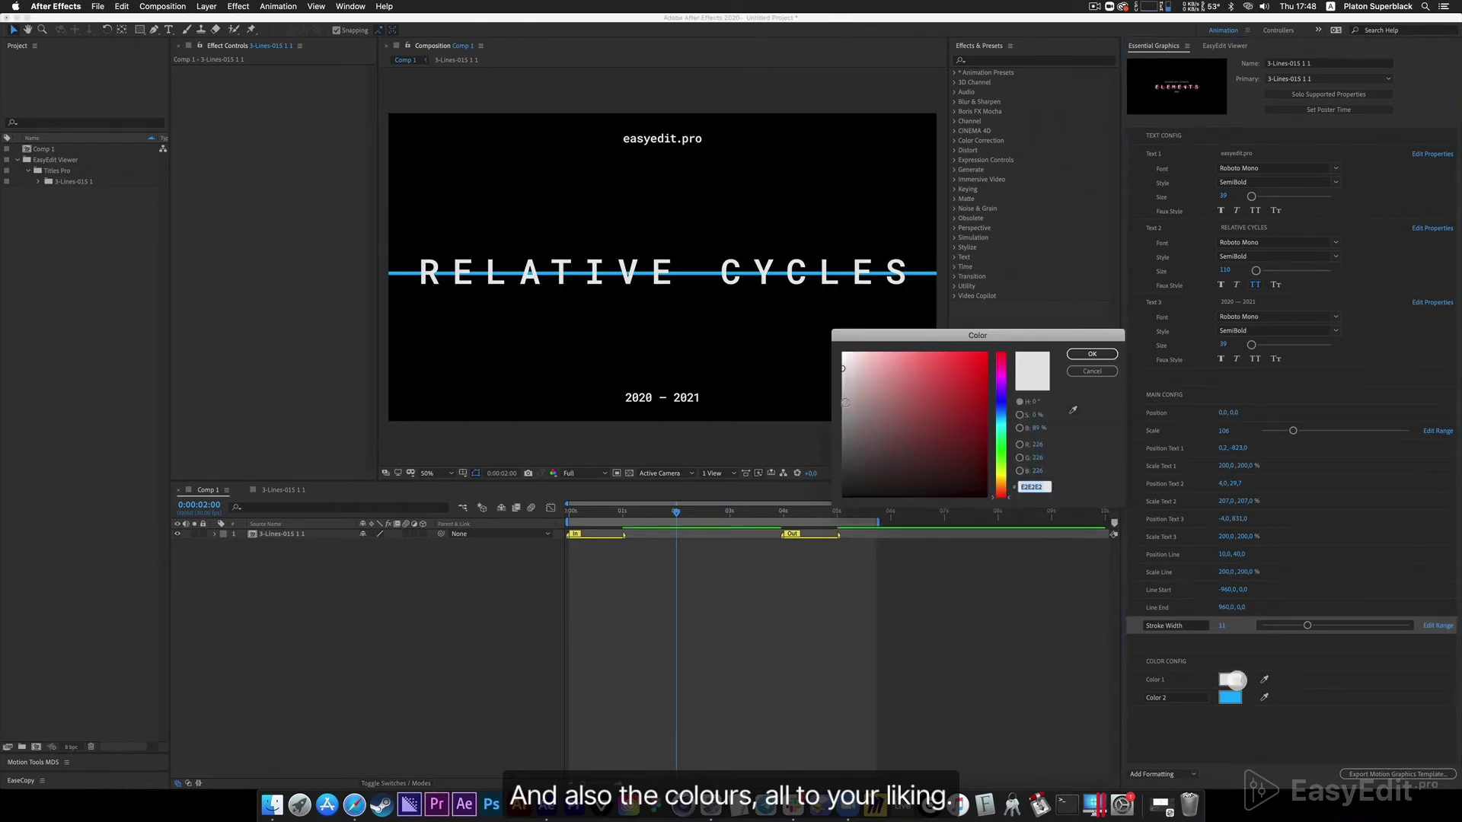
{"action": "left_click_drag", "start_coordinate": [949, 463], "coordinate": [811, 397]}
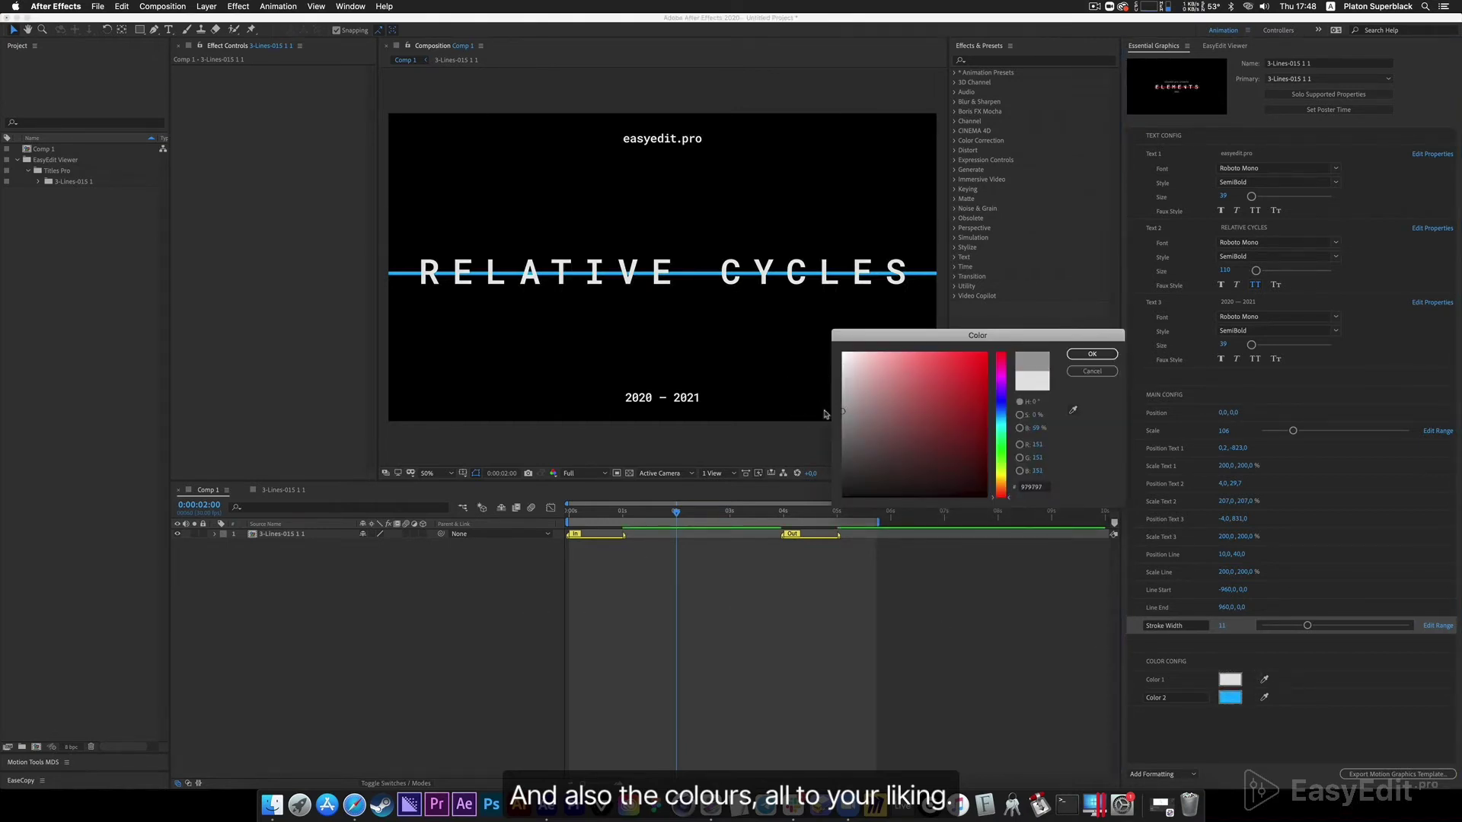
{"action": "left_click", "coordinate": [1077, 355]}
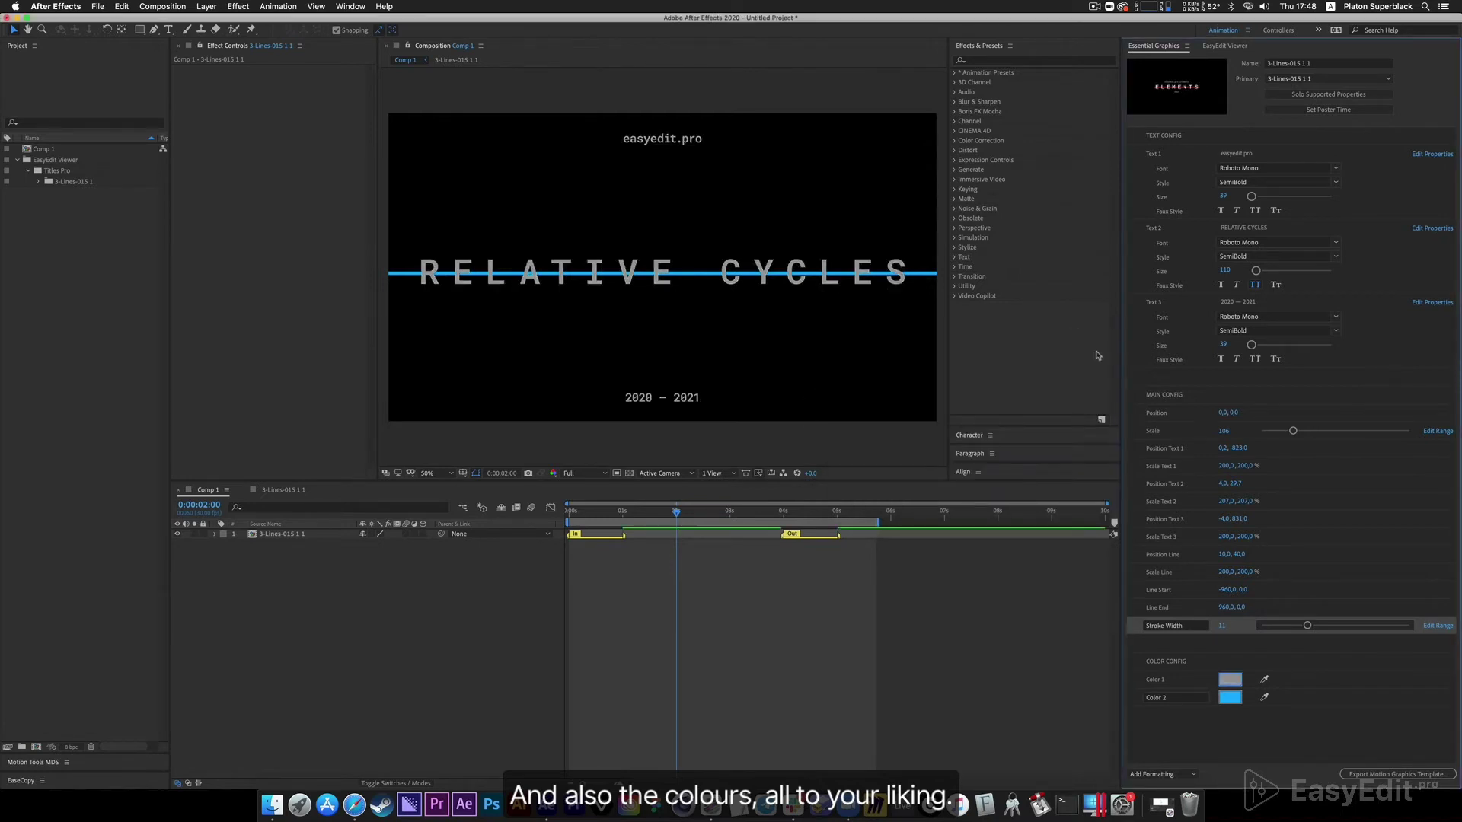
- Set Color 1 of the title texts to the light grey E1E1E1
{"action": "left_click", "coordinate": [1229, 679]}
{"action": "left_click_drag", "start_coordinate": [856, 371], "coordinate": [827, 368]}
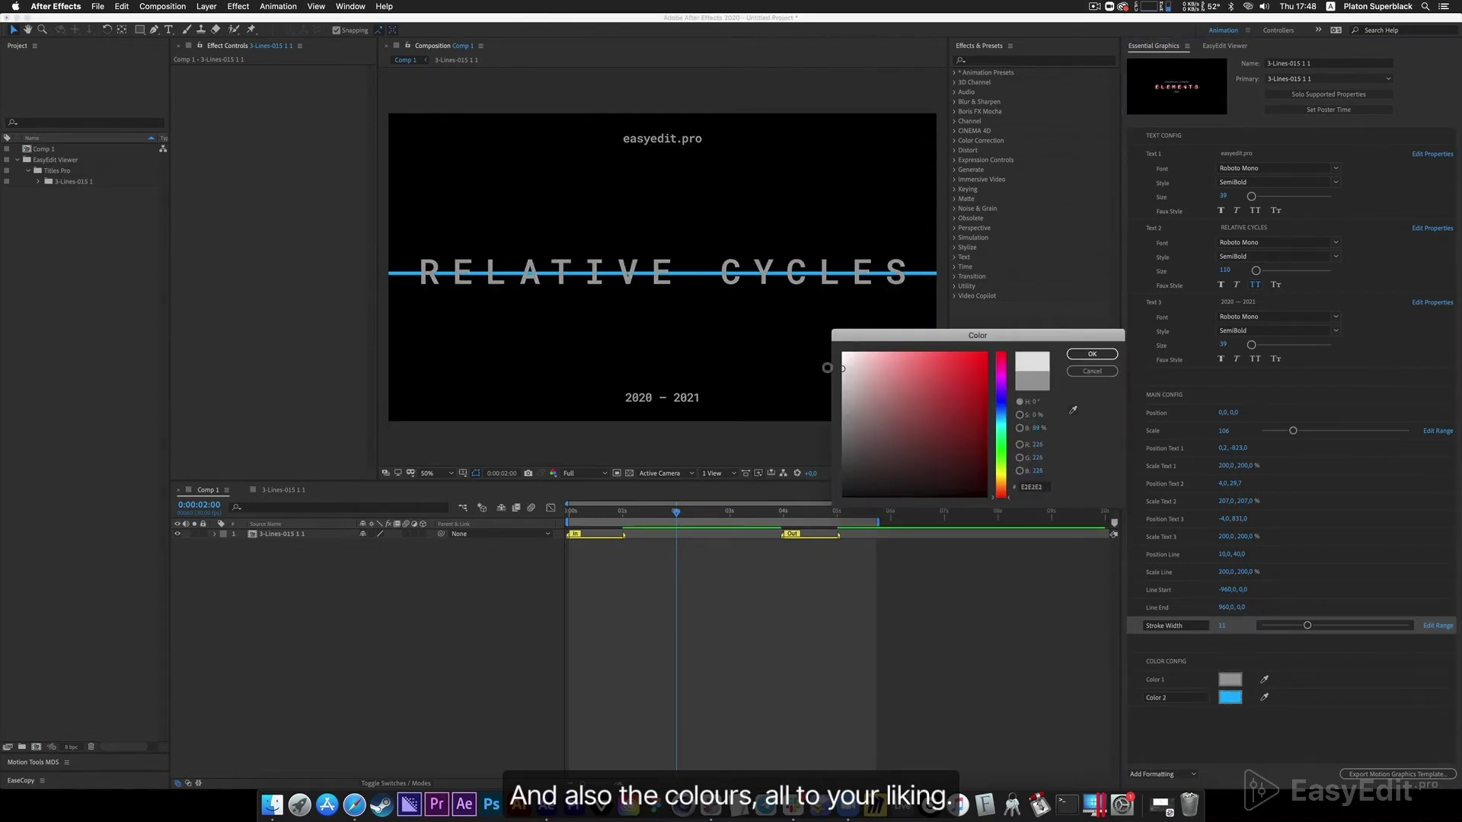
{"action": "left_click", "coordinate": [1092, 354]}
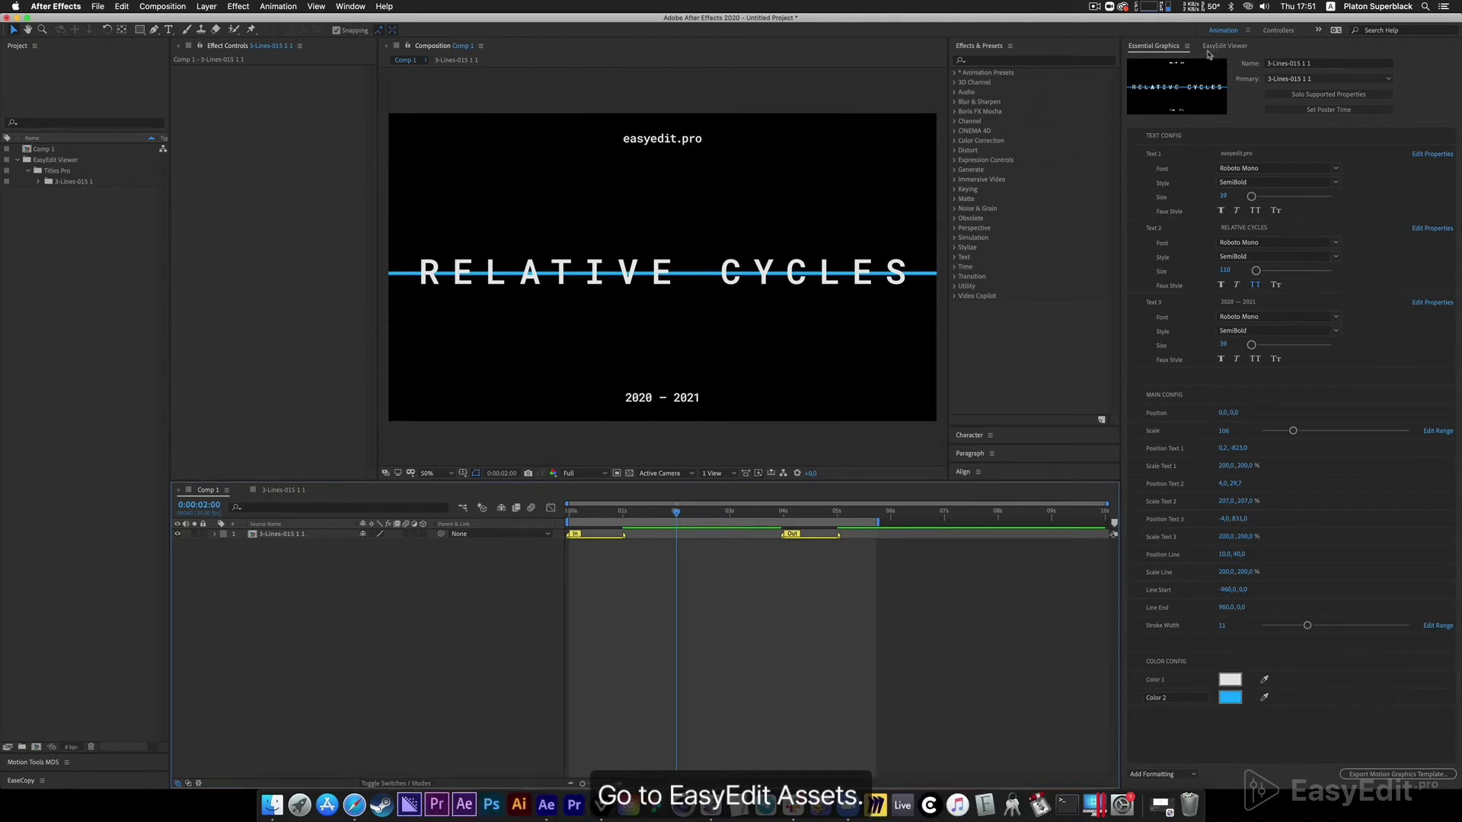
- Open EasyEdit Assets from the EasyEdit Viewer and choose Images as the media type
{"action": "left_click", "coordinate": [1233, 47]}
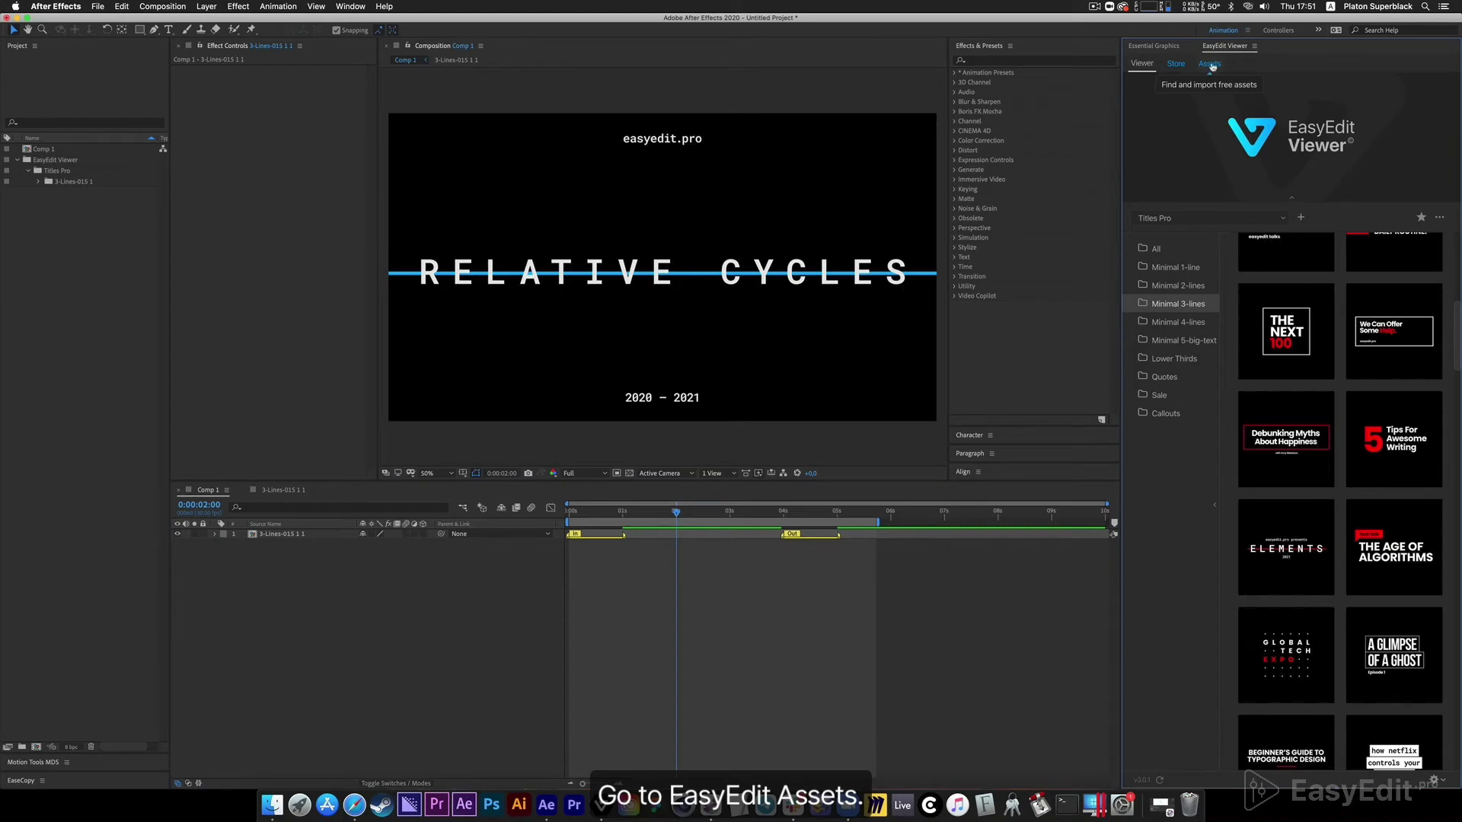
{"action": "left_click", "coordinate": [1210, 66]}
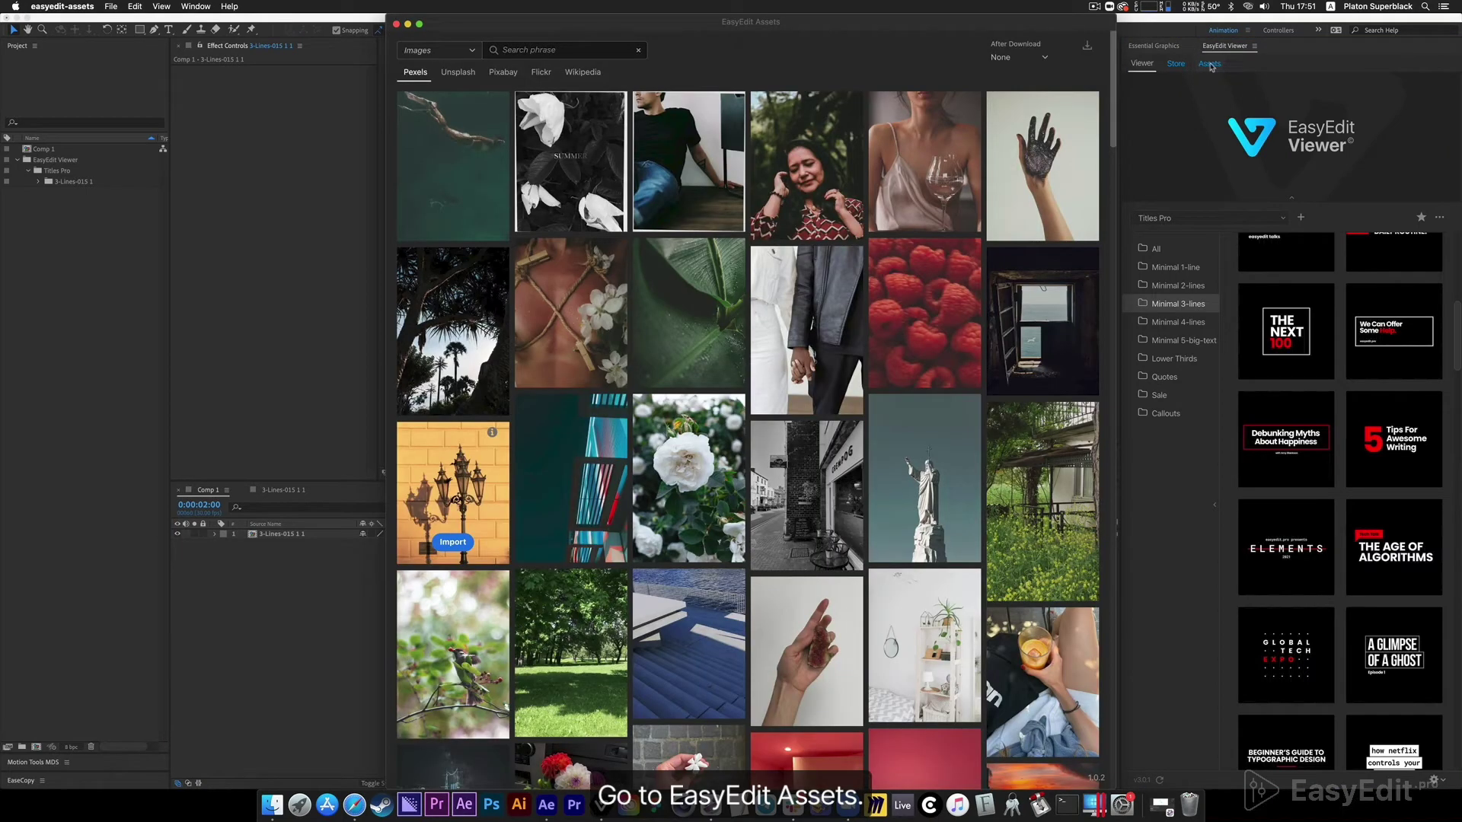
{"action": "left_click", "coordinate": [460, 52]}
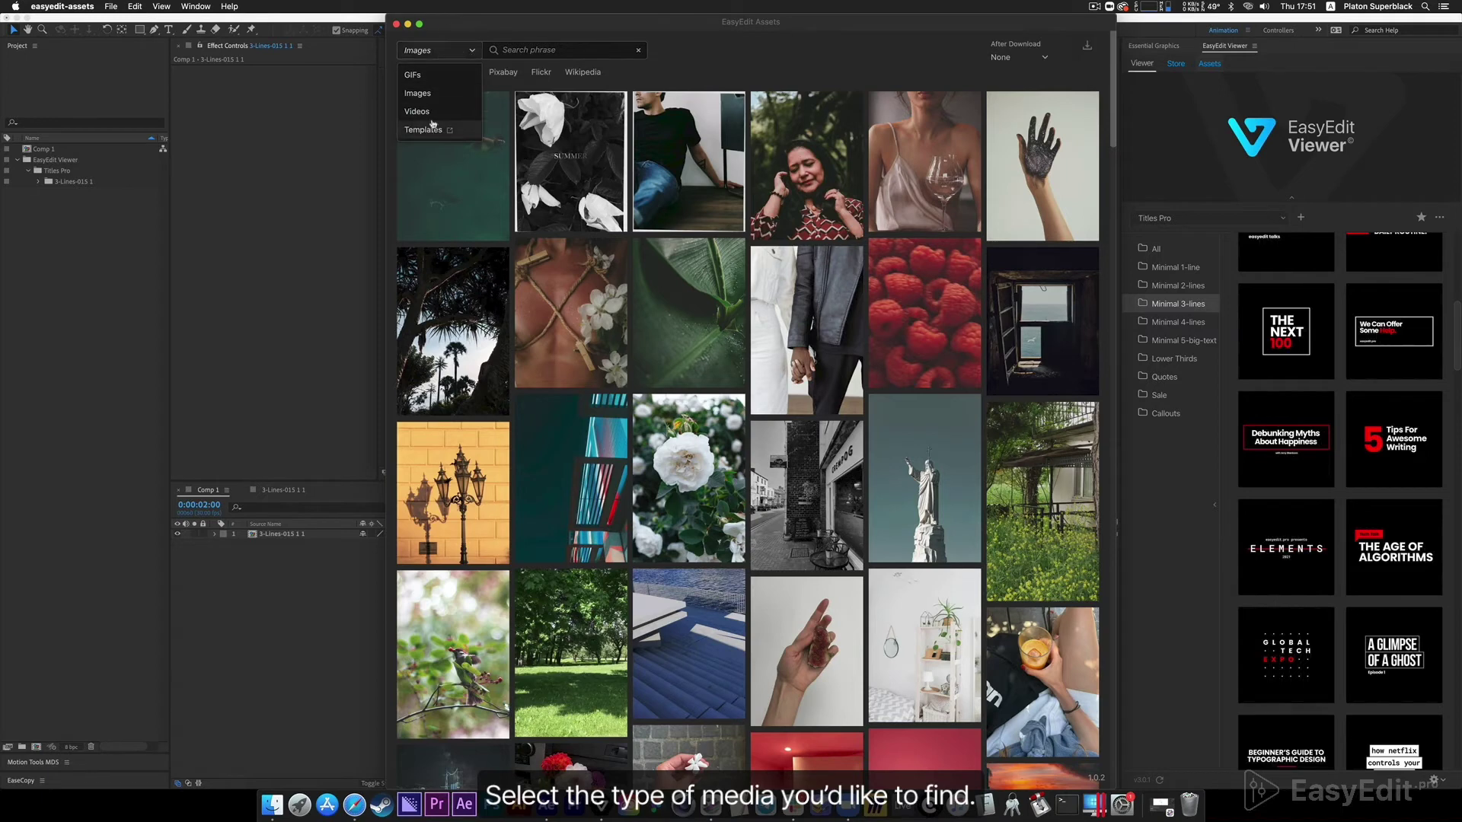
{"action": "left_click", "coordinate": [443, 93]}
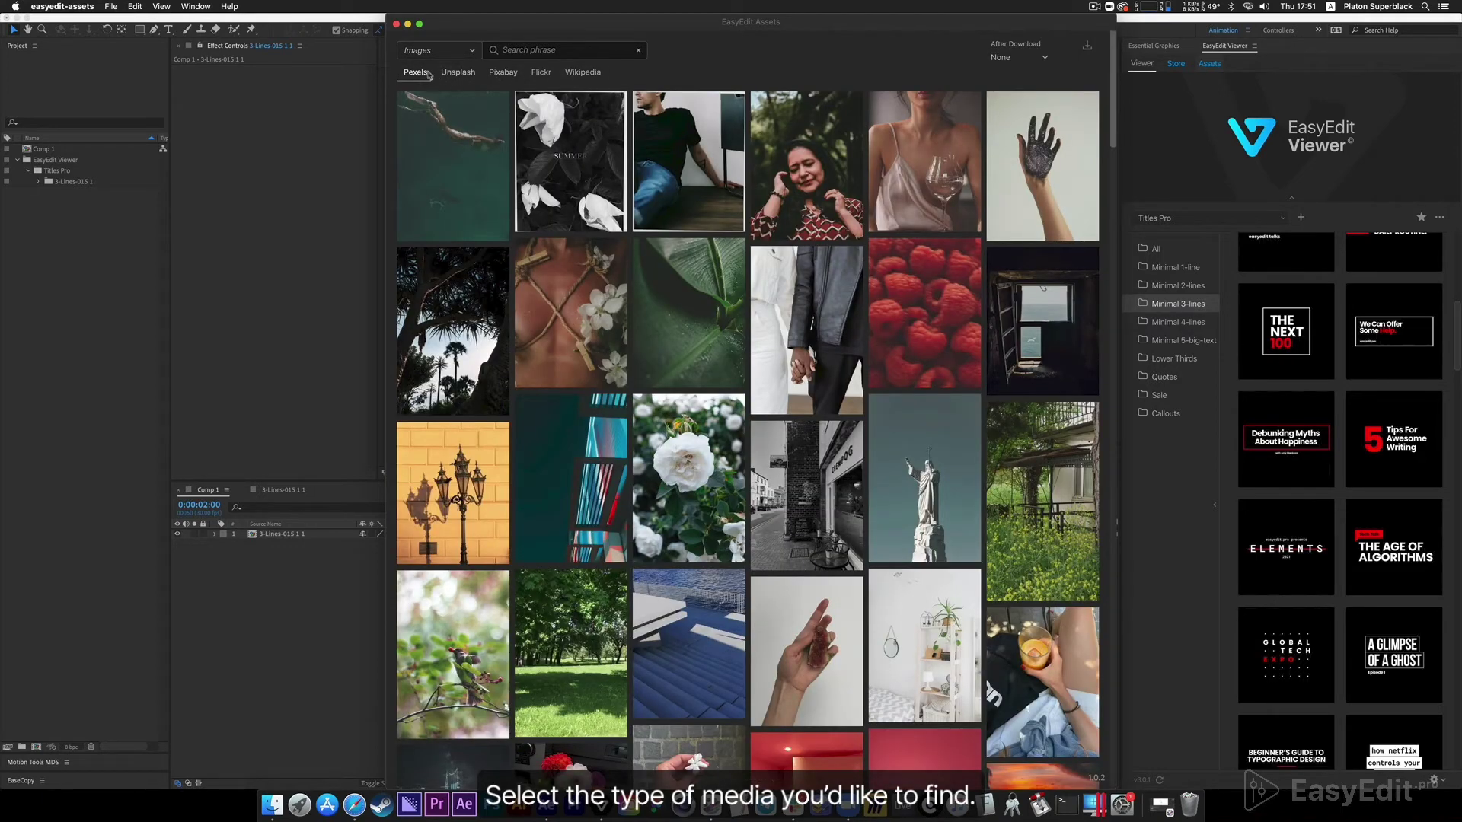
- Search the Pexels images for "background"
{"action": "left_click", "coordinate": [518, 52]}
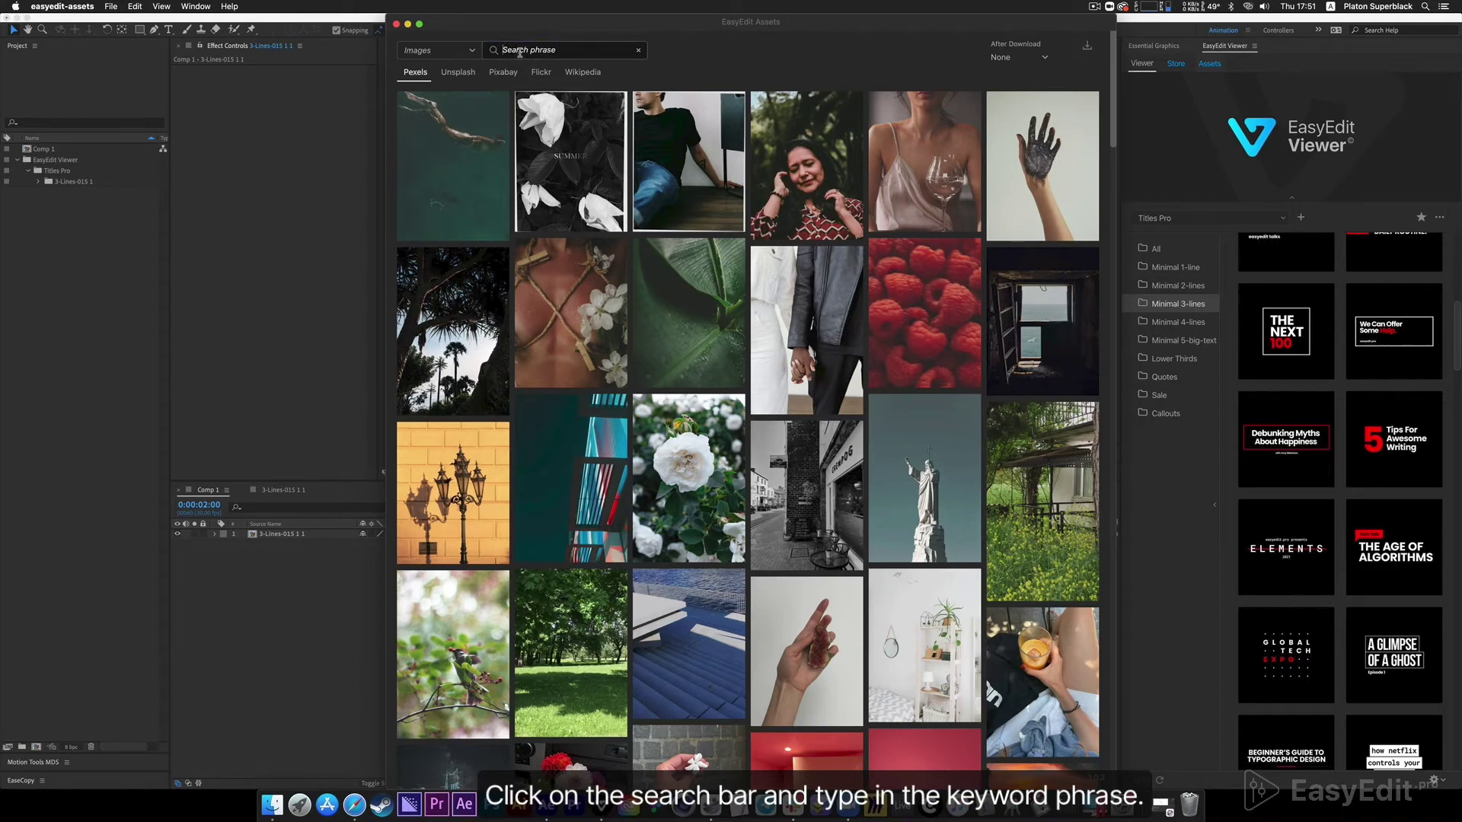
{"action": "type", "text": "background"}
{"action": "key", "text": "Return"}
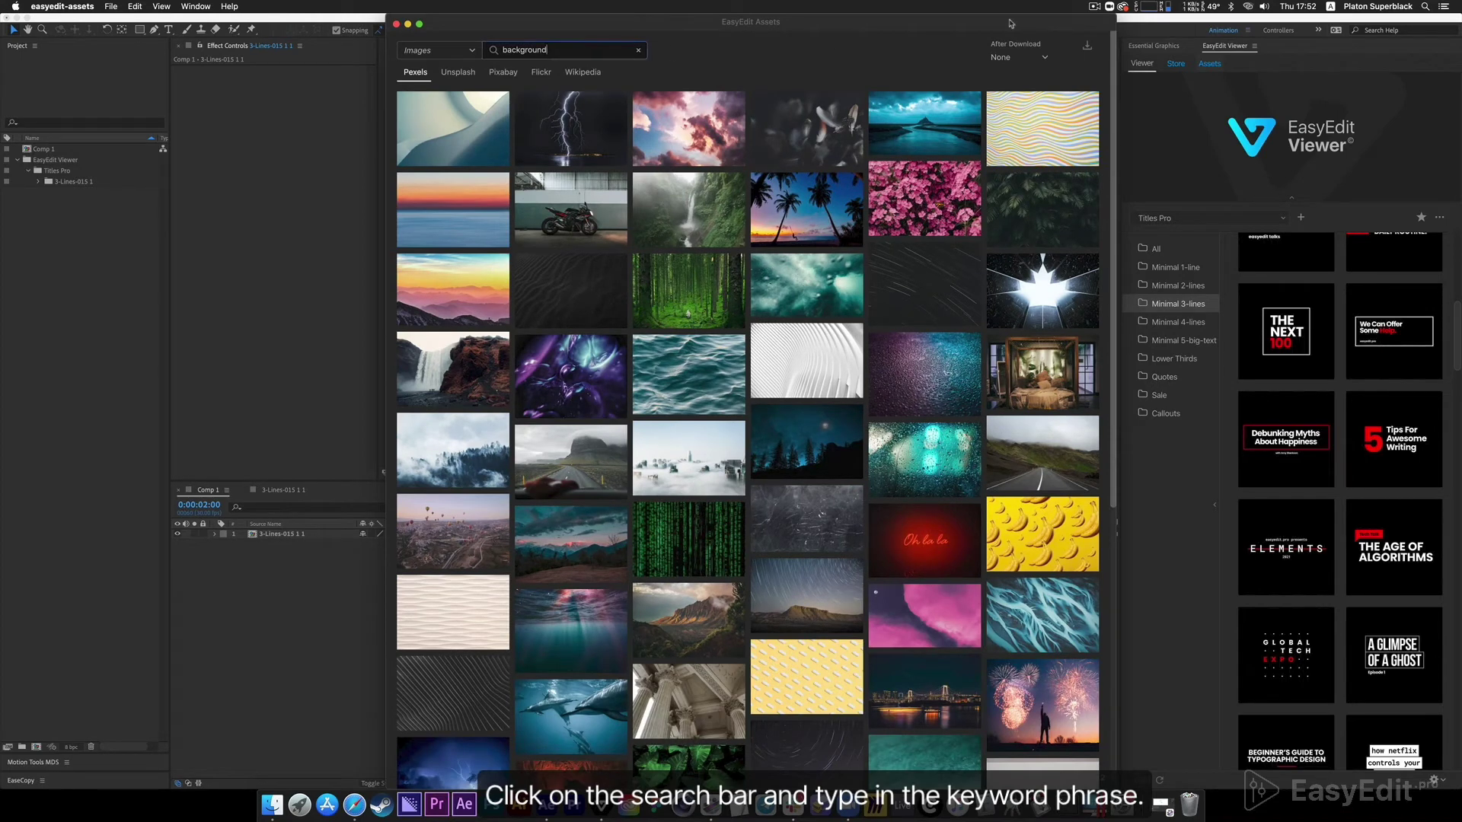
- Set the EasyEdit Assets download path to the Backgrounds folder in Downloads and return to the image results
{"action": "left_click", "coordinate": [1088, 49]}
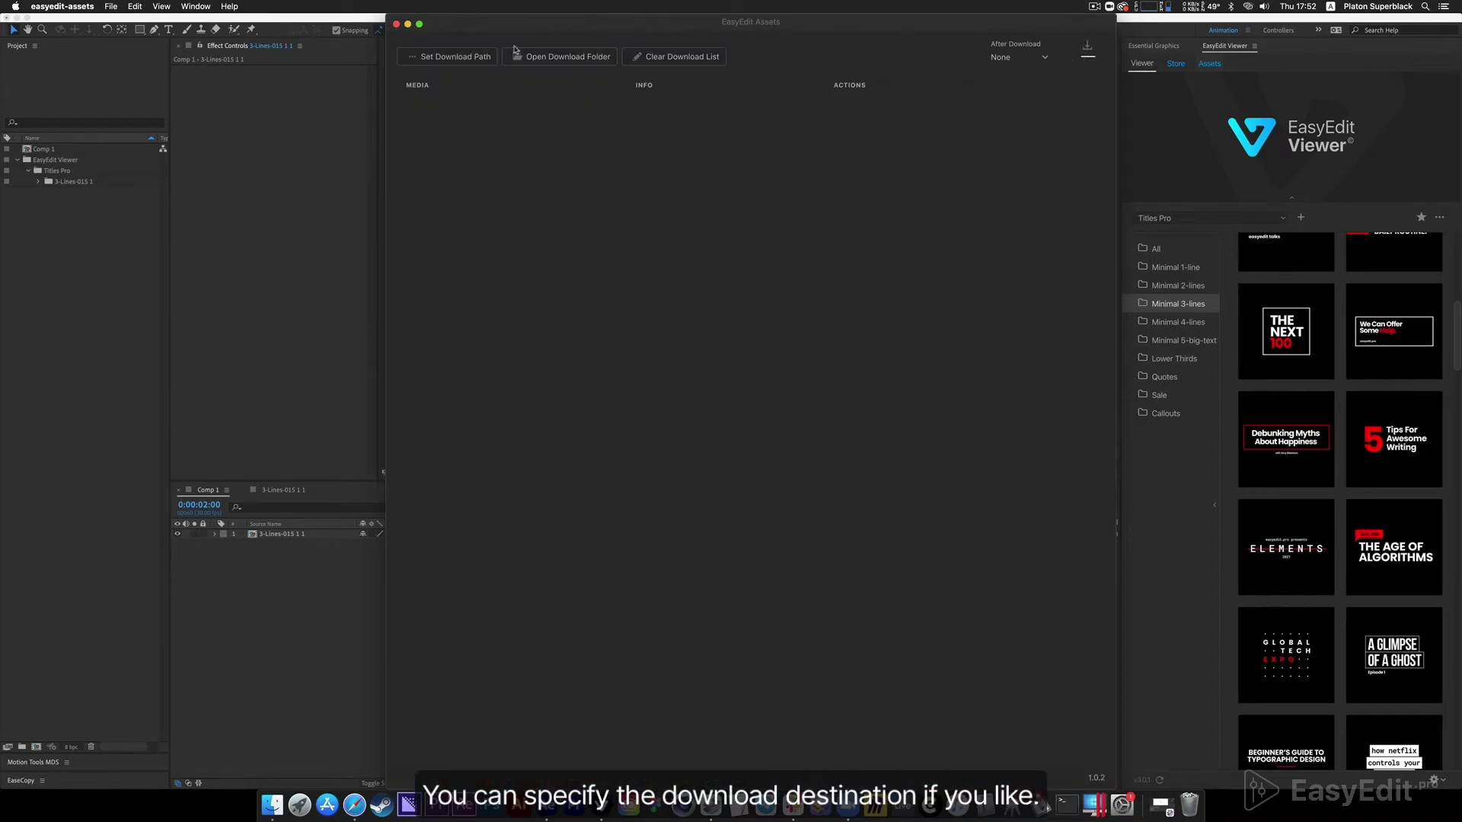
{"action": "left_click", "coordinate": [468, 57]}
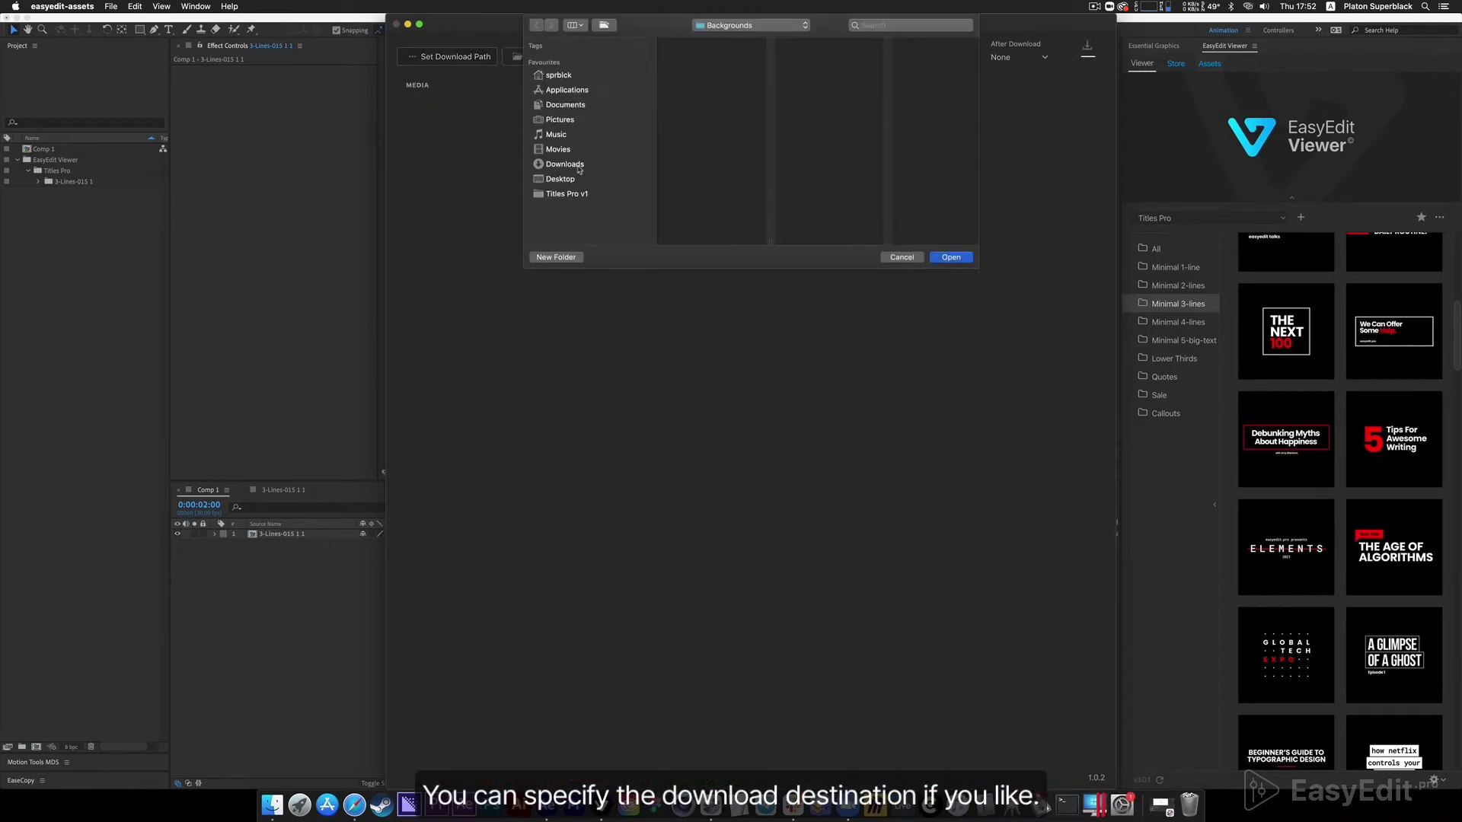
{"action": "left_click", "coordinate": [579, 164]}
{"action": "left_click", "coordinate": [690, 45]}
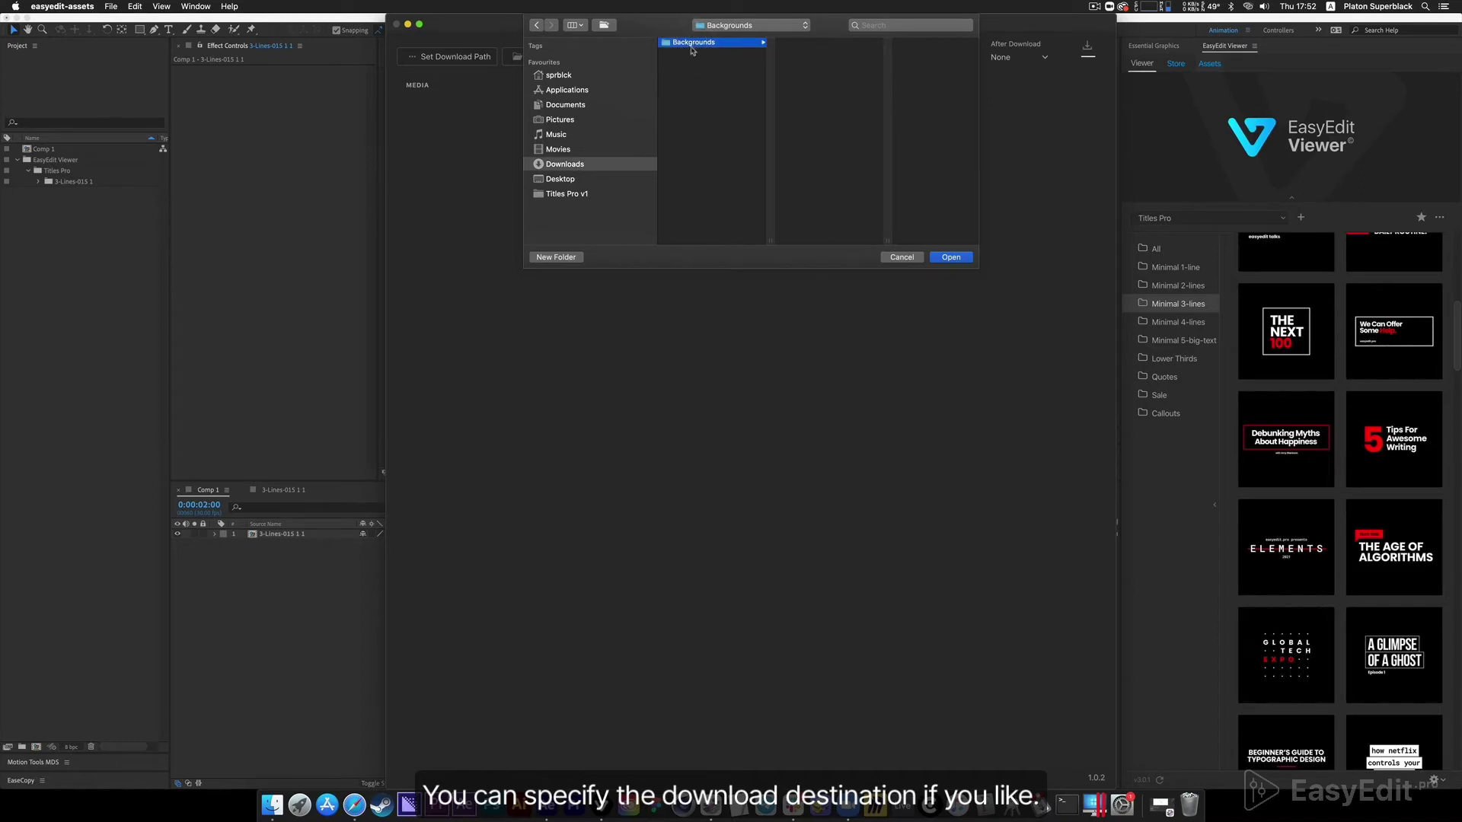
{"action": "left_click", "coordinate": [961, 258]}
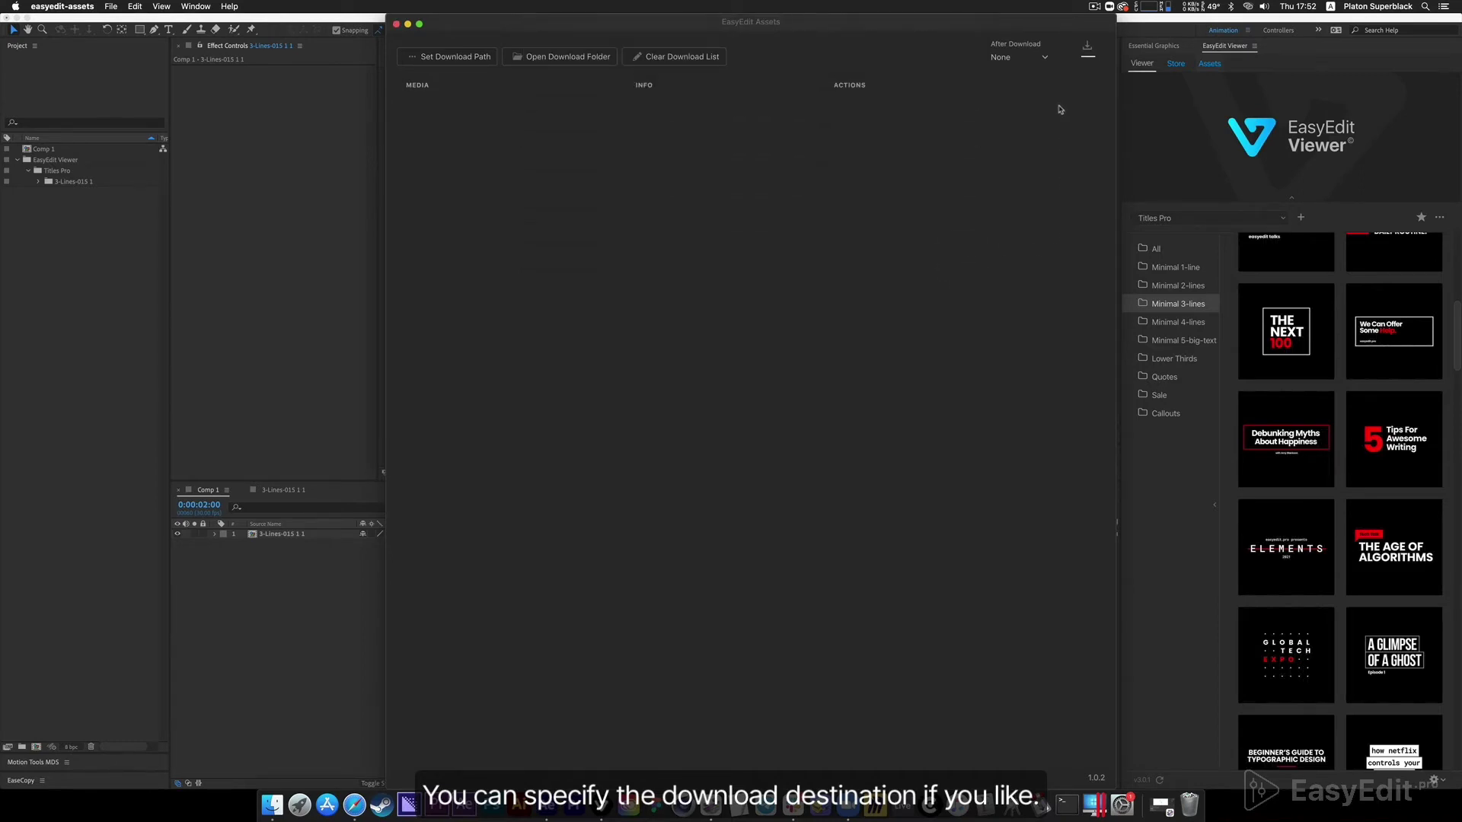
{"action": "left_click", "coordinate": [1040, 58]}
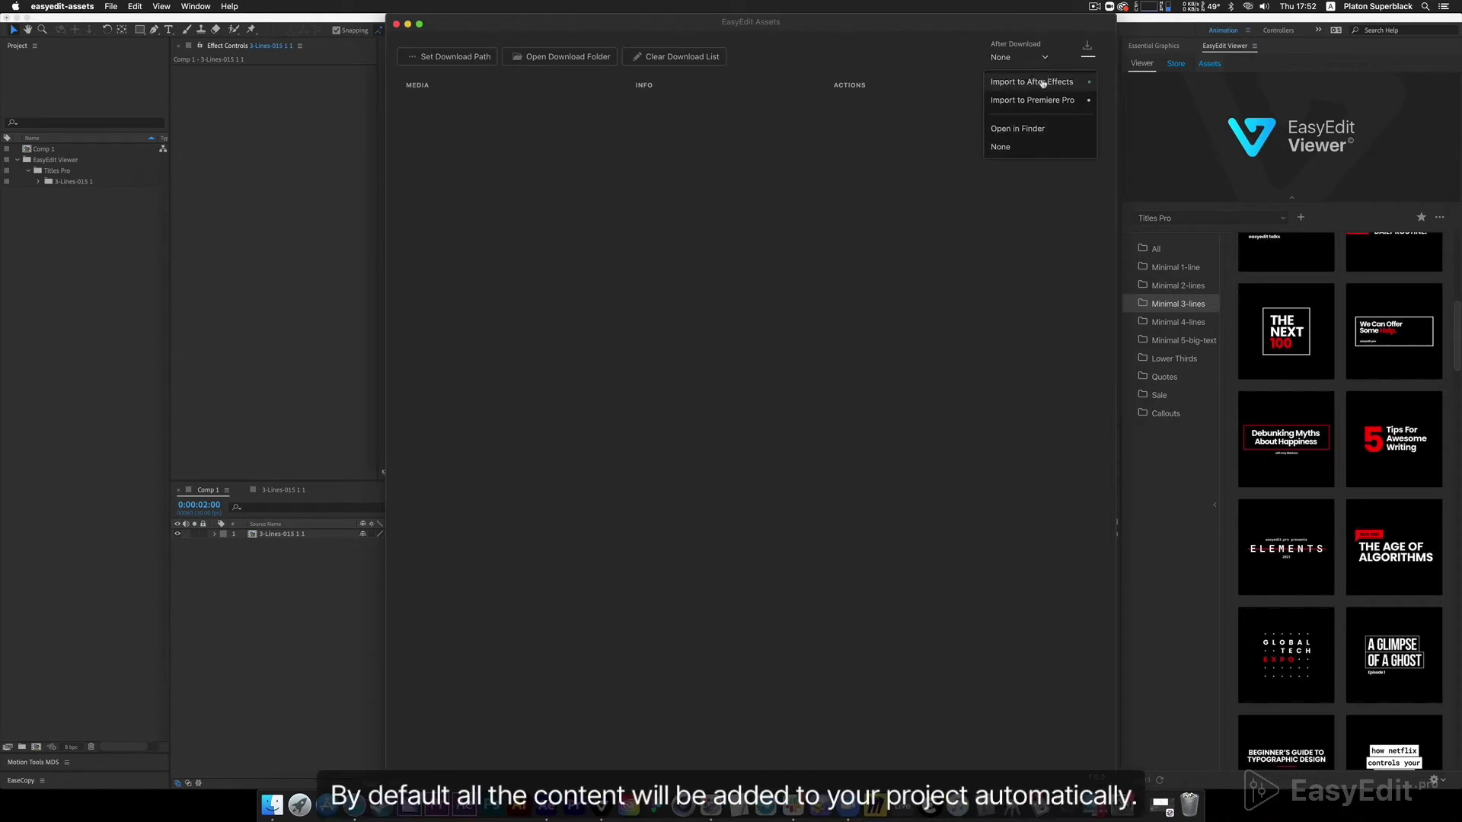
{"action": "left_click", "coordinate": [1041, 60]}
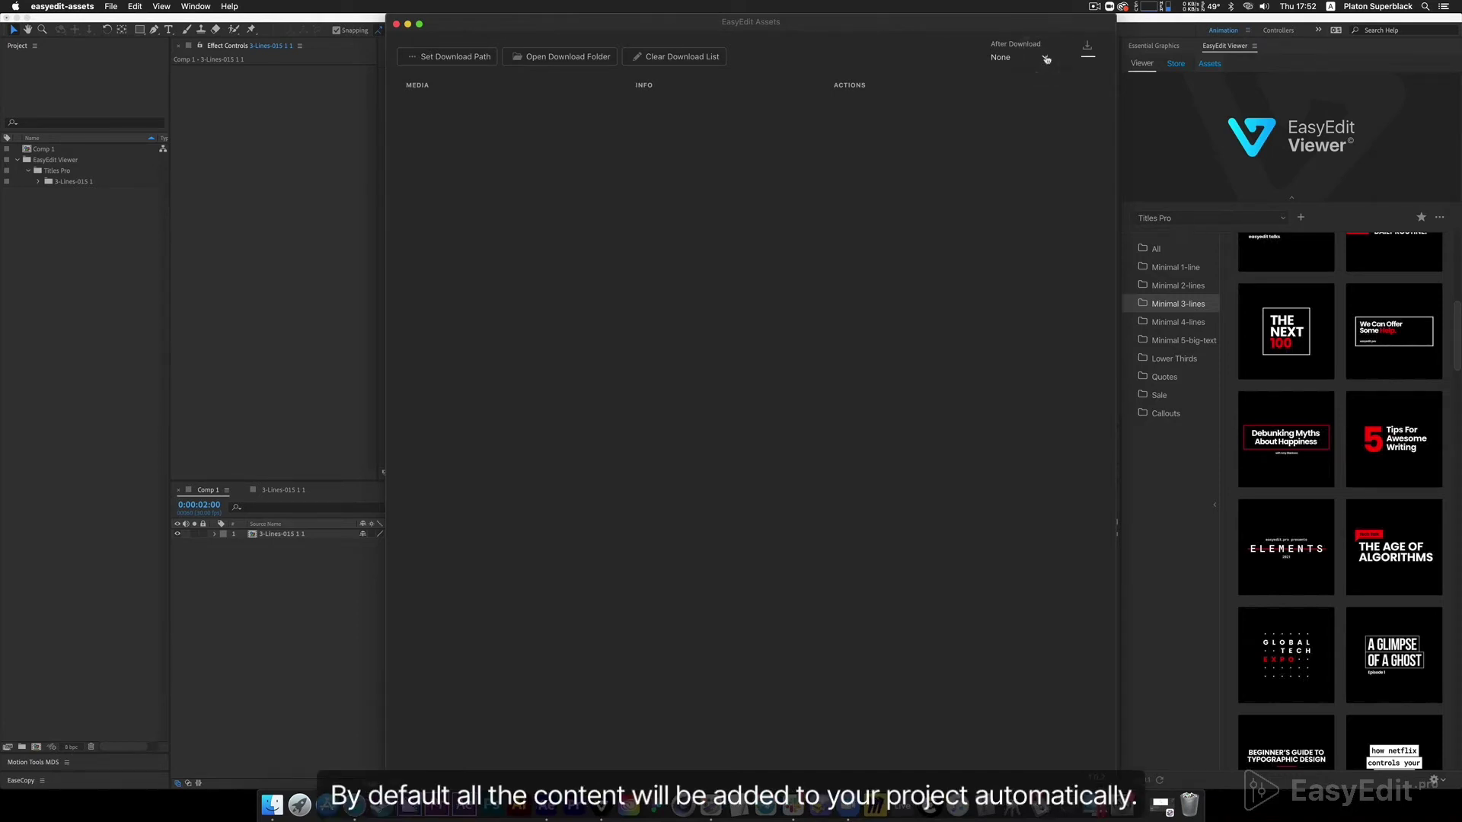
{"action": "left_click", "coordinate": [1087, 48]}
- Download the dark diagonal-striped texture and the black image with white streaks from the background results
{"action": "mouse_move", "coordinate": [795, 235]}
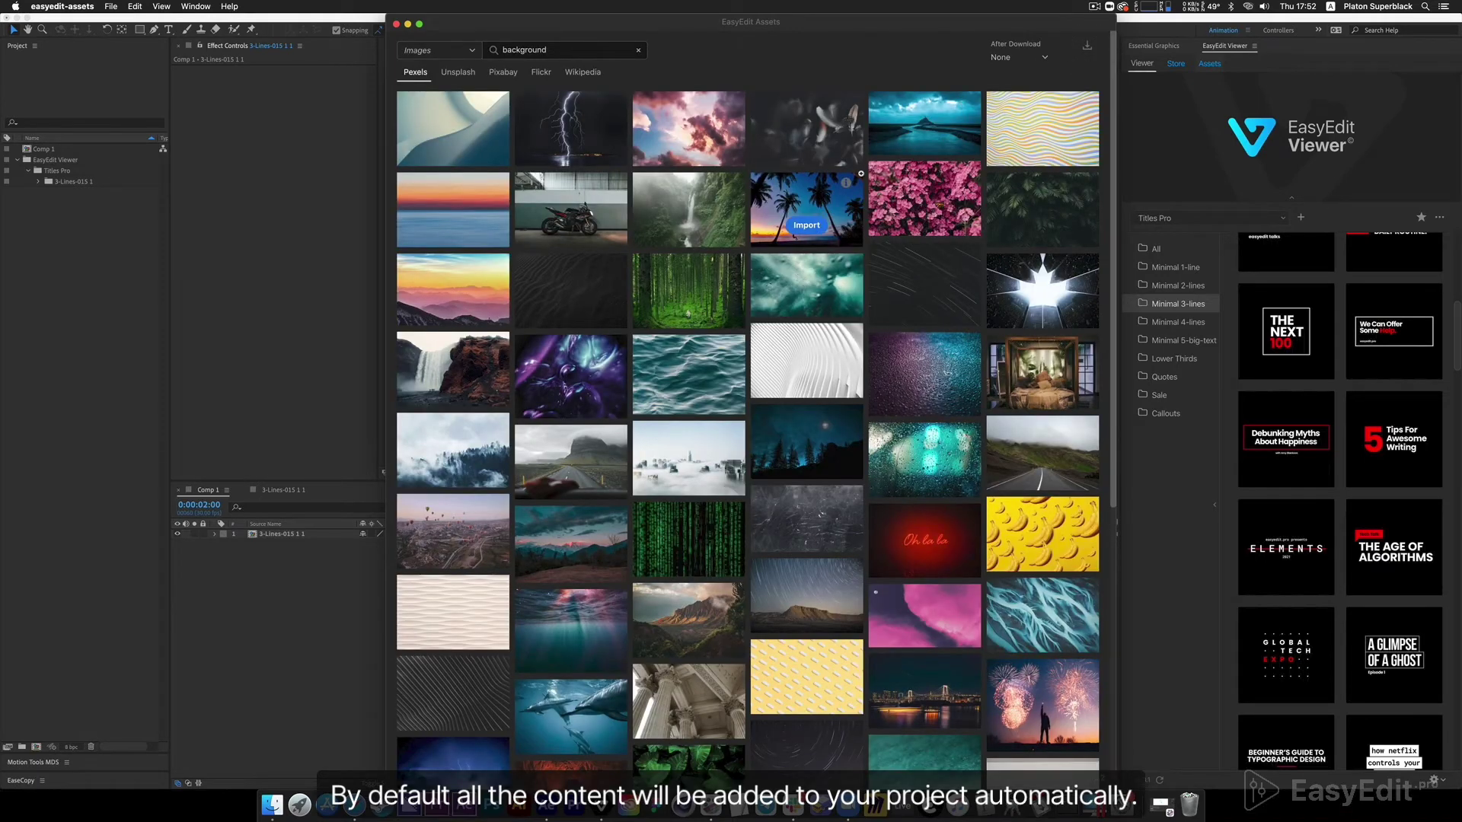
{"action": "scroll", "coordinate": [861, 173], "scroll_direction": "down", "scroll_amount": 5}
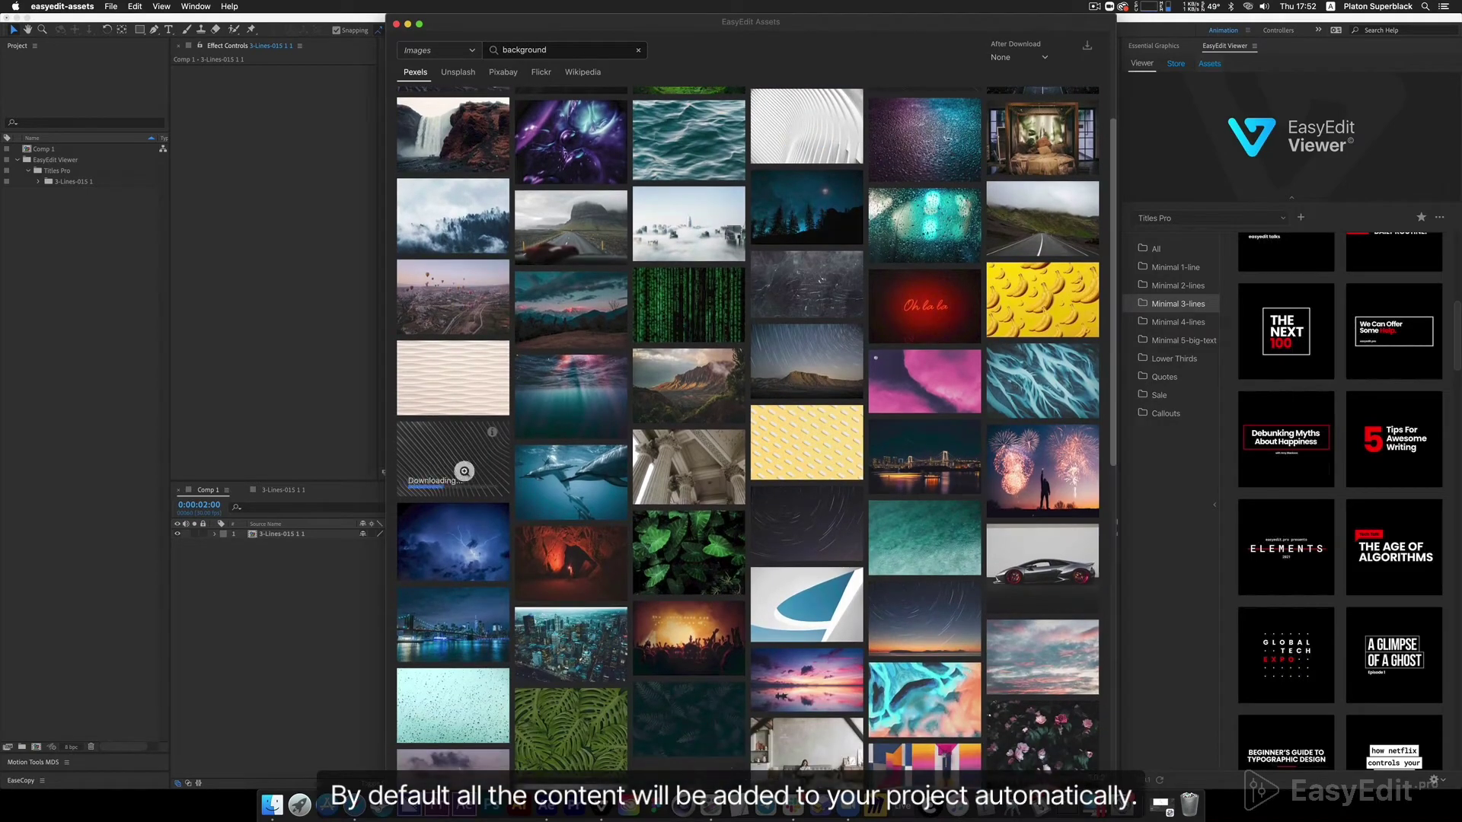
{"action": "left_click", "coordinate": [467, 474]}
{"action": "scroll", "coordinate": [813, 364], "scroll_direction": "down", "scroll_amount": 3}
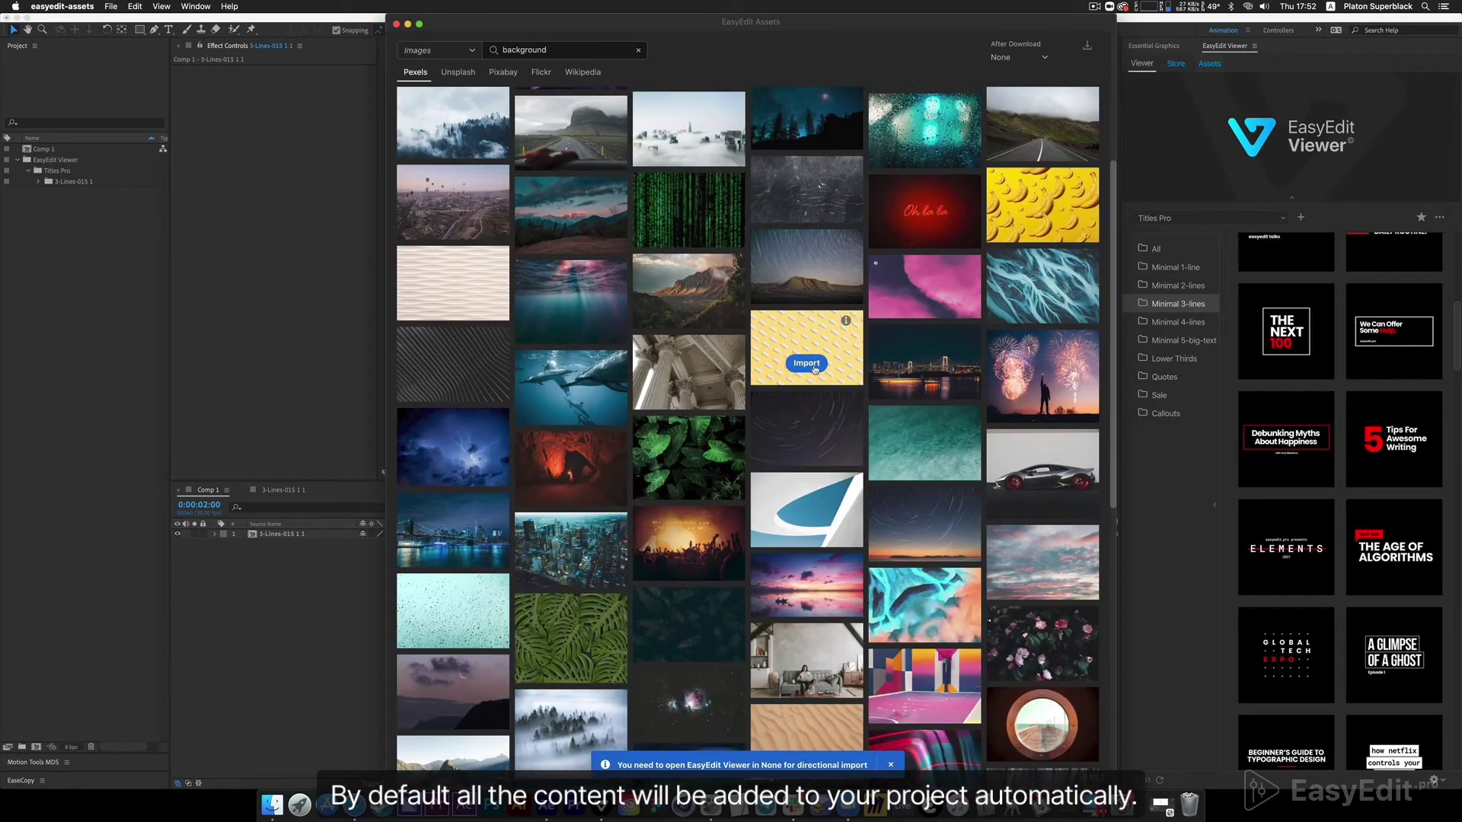
{"action": "scroll", "coordinate": [813, 365], "scroll_direction": "down", "scroll_amount": 10}
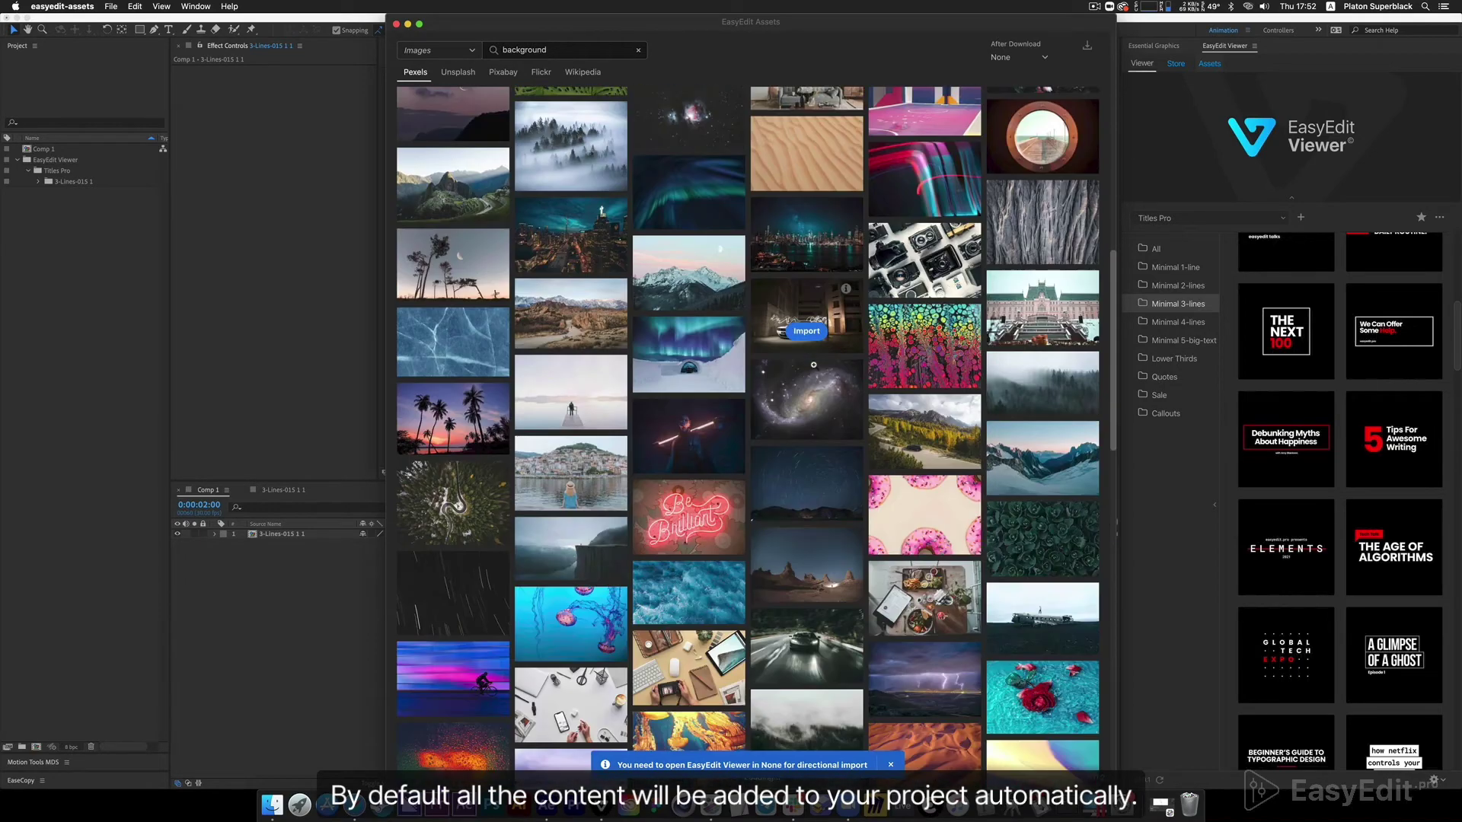
{"action": "mouse_move", "coordinate": [456, 623]}
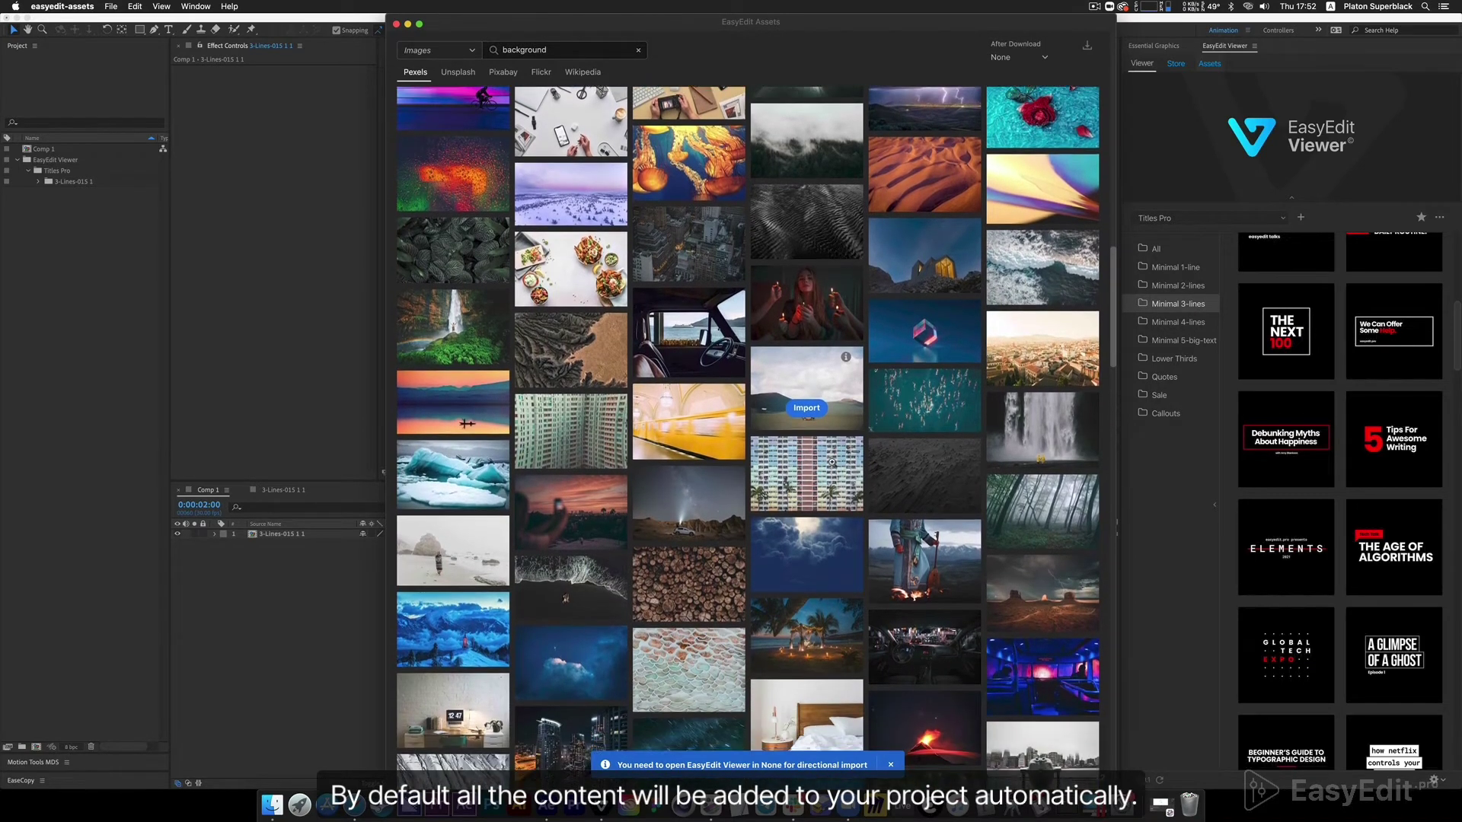
- Download the dark grey sand texture and the plain black textured image from further down the background results
{"action": "scroll", "coordinate": [832, 462], "scroll_direction": "down", "scroll_amount": 2}
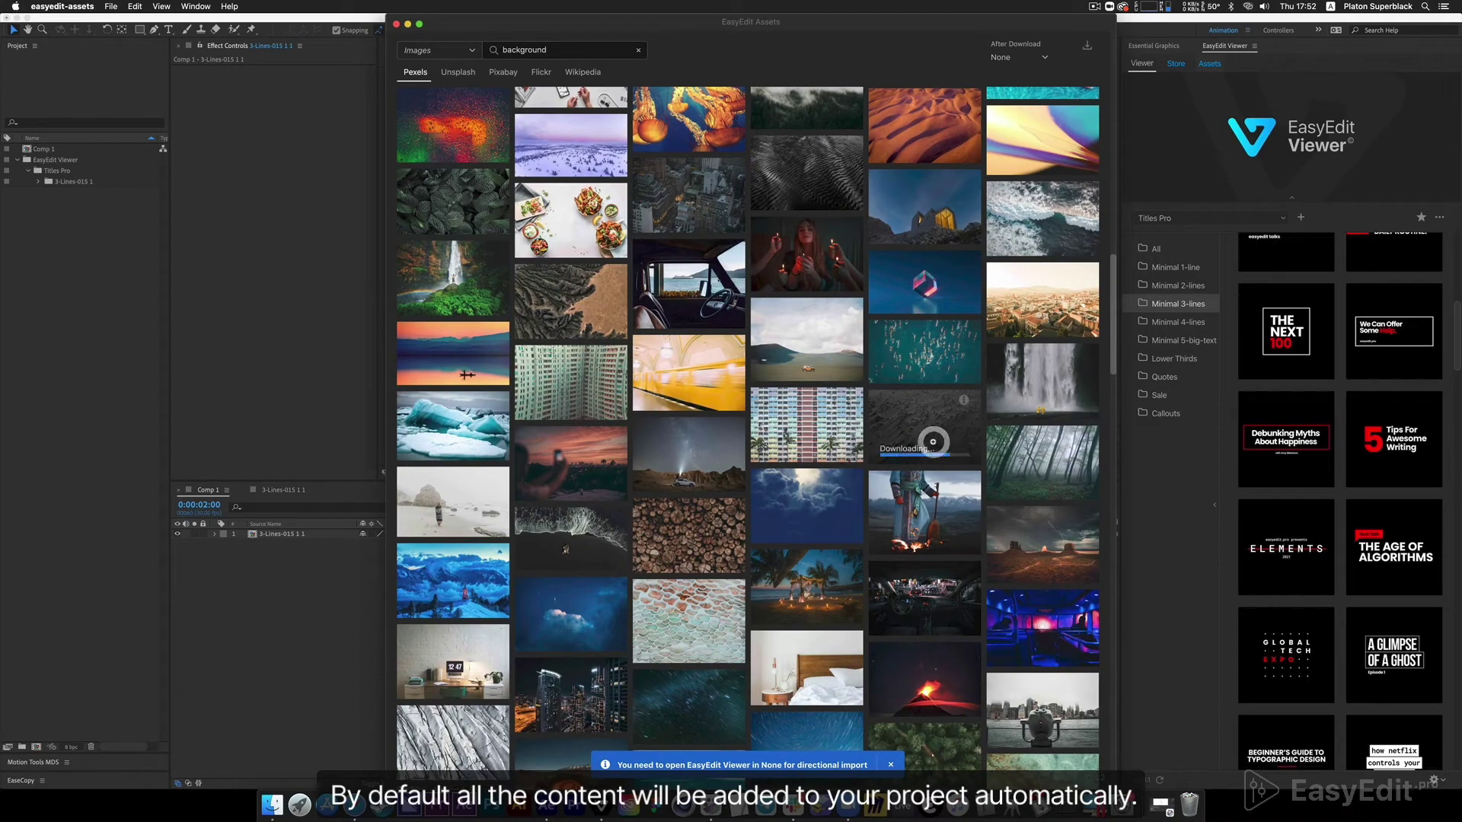
{"action": "scroll", "coordinate": [803, 468], "scroll_direction": "down", "scroll_amount": 15}
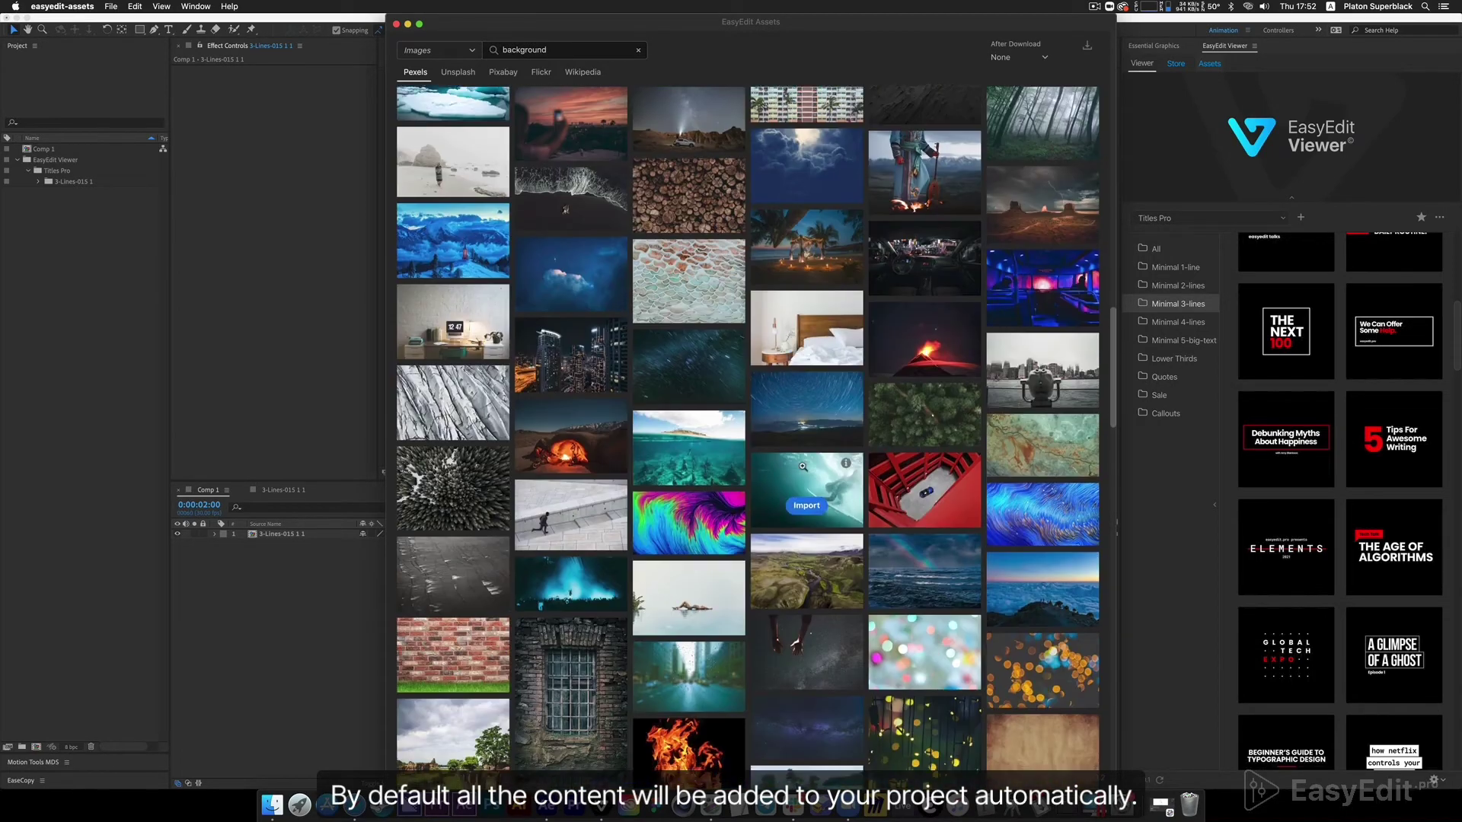
{"action": "scroll", "coordinate": [803, 464], "scroll_direction": "down", "scroll_amount": 10}
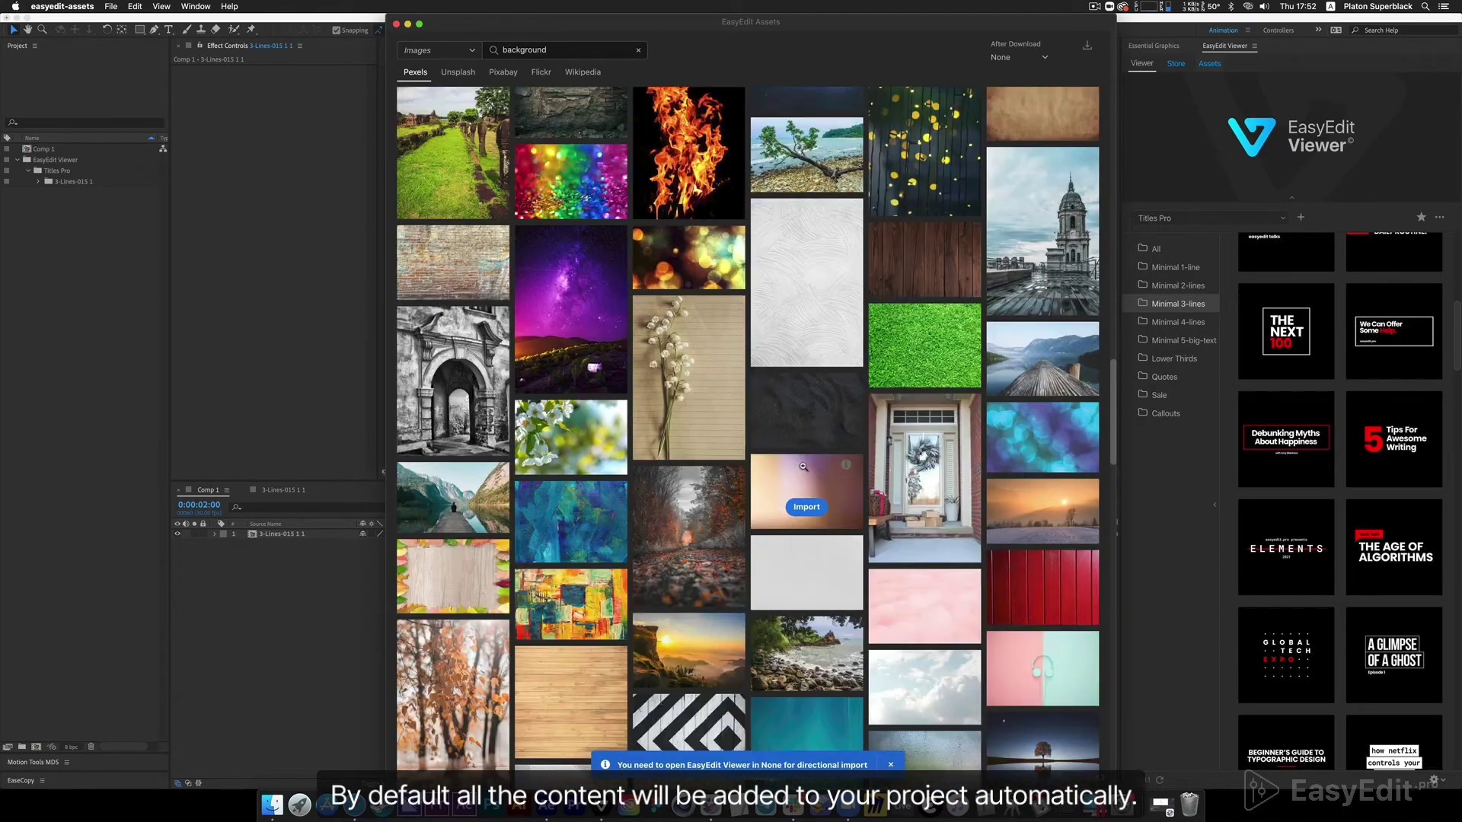
{"action": "left_click", "coordinate": [808, 431]}
{"action": "scroll", "coordinate": [815, 432], "scroll_direction": "down", "scroll_amount": 8}
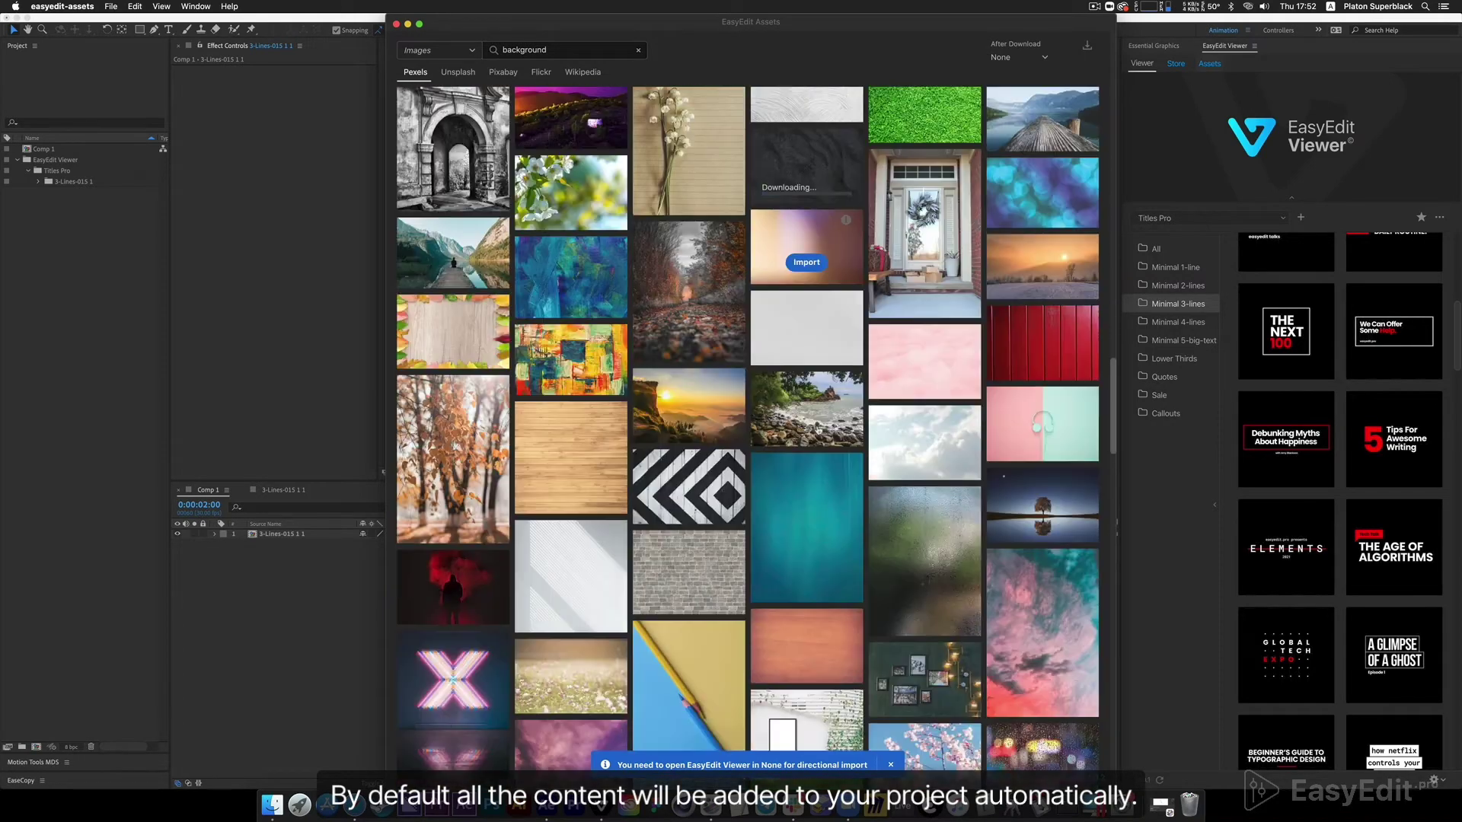
{"action": "scroll", "coordinate": [818, 430], "scroll_direction": "down", "scroll_amount": 12}
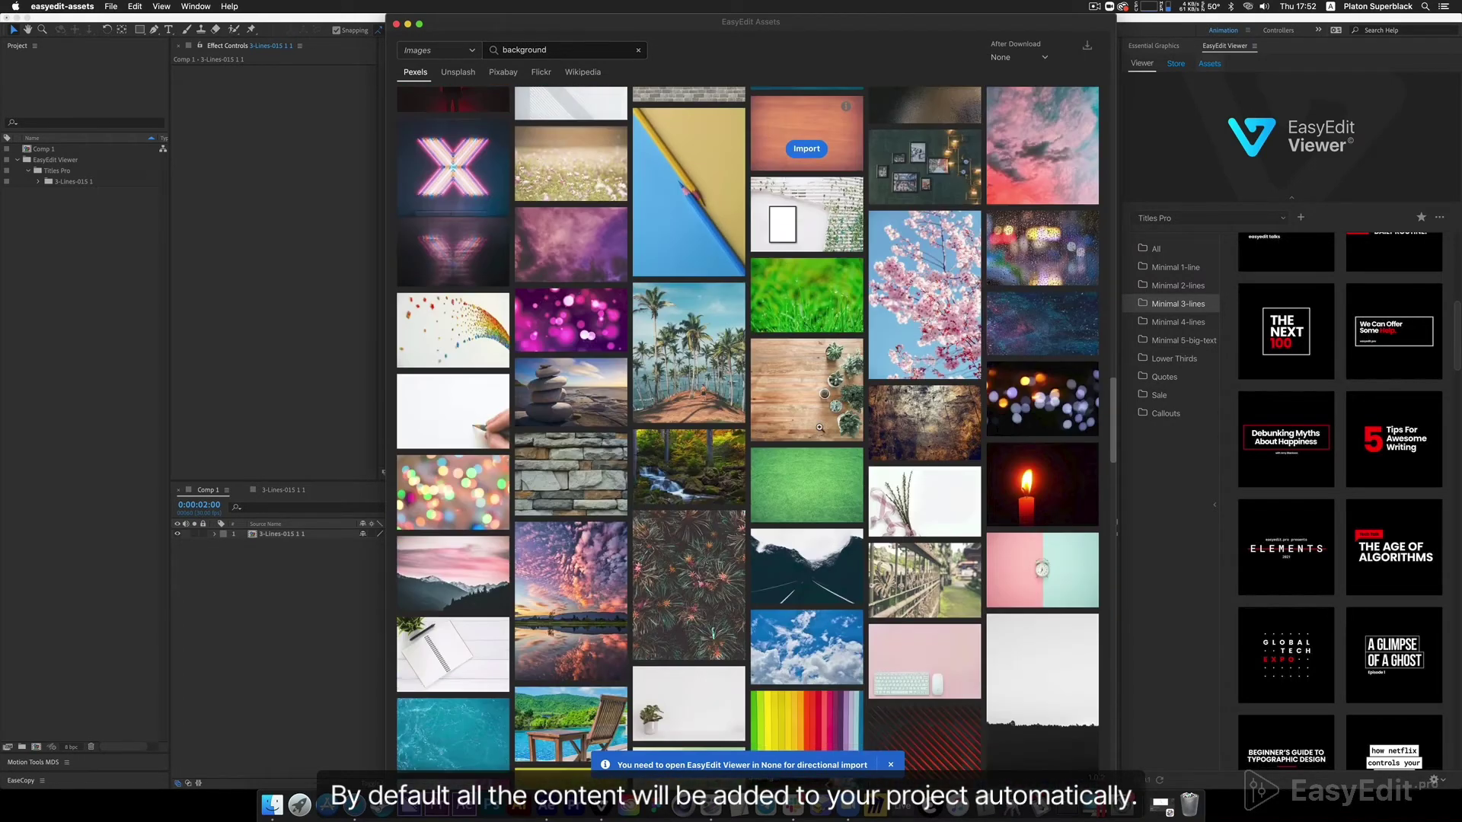
- Switch to Finder, preview the images in Downloads > Backgrounds, and import 3648850_528b5cfa76.jpg into the After Effects project
{"action": "left_click", "coordinate": [276, 805]}
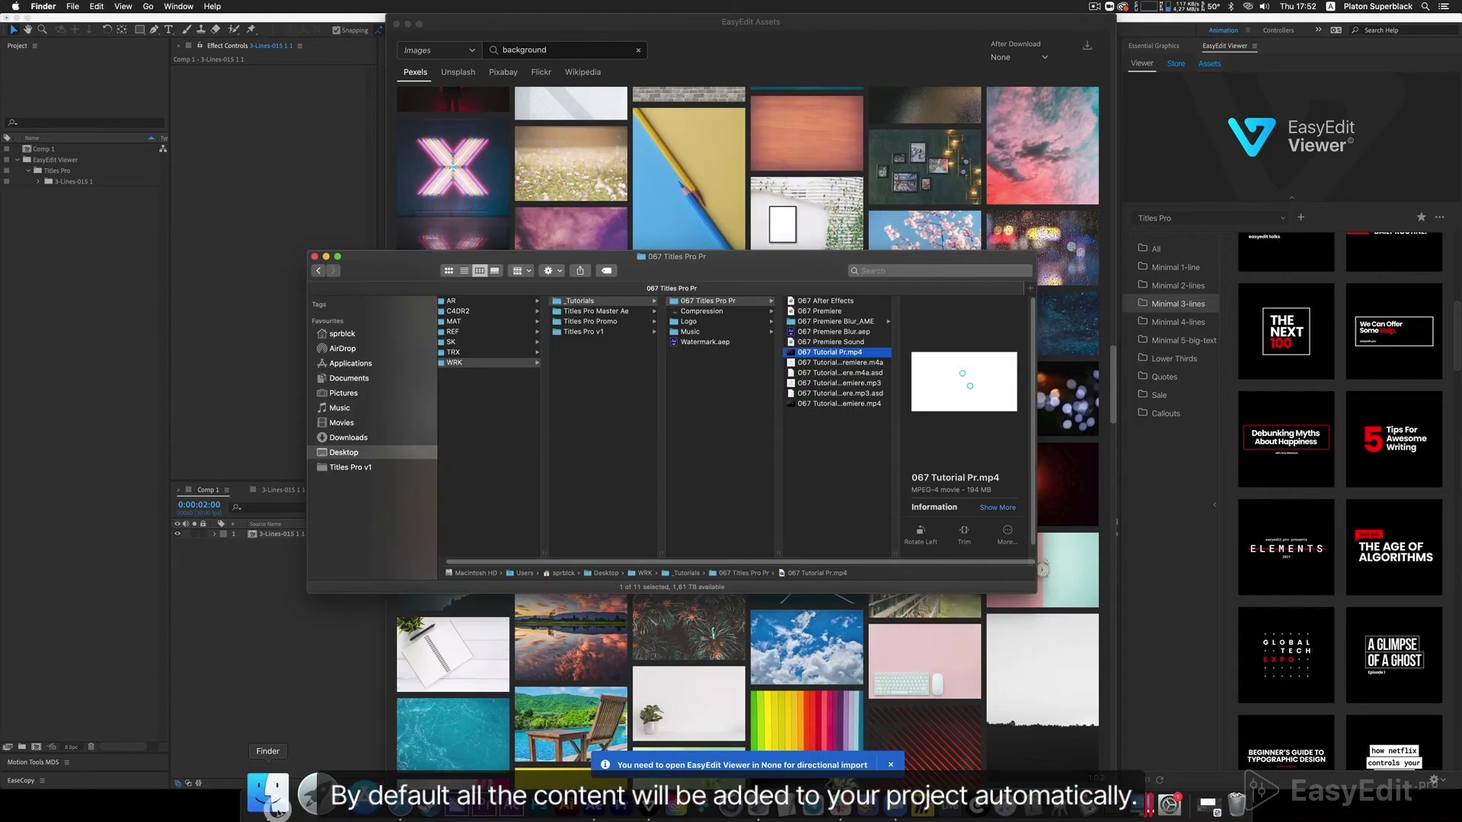
{"action": "left_click", "coordinate": [372, 438]}
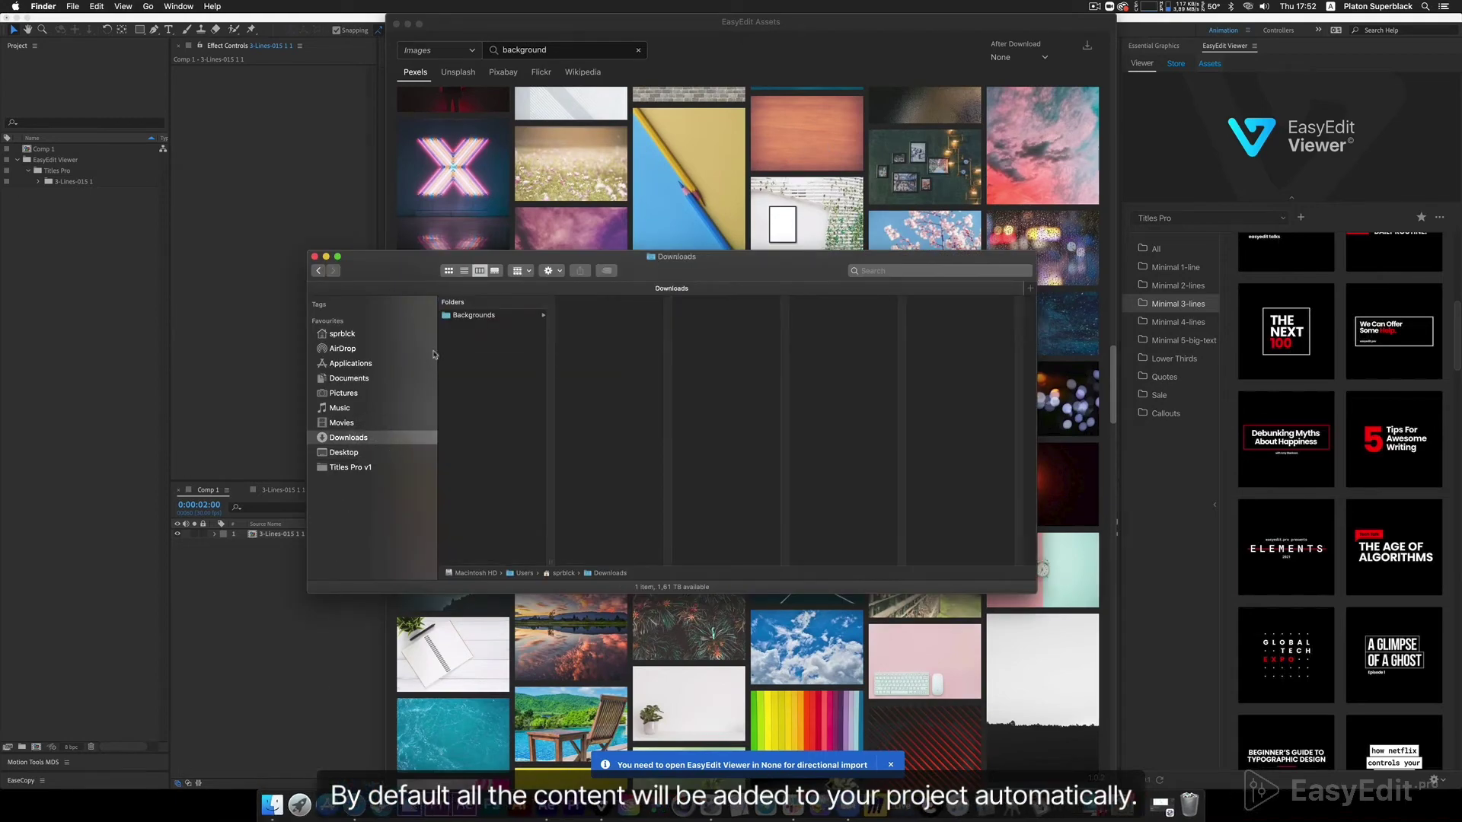
{"action": "left_click", "coordinate": [457, 316]}
{"action": "left_click", "coordinate": [593, 314]}
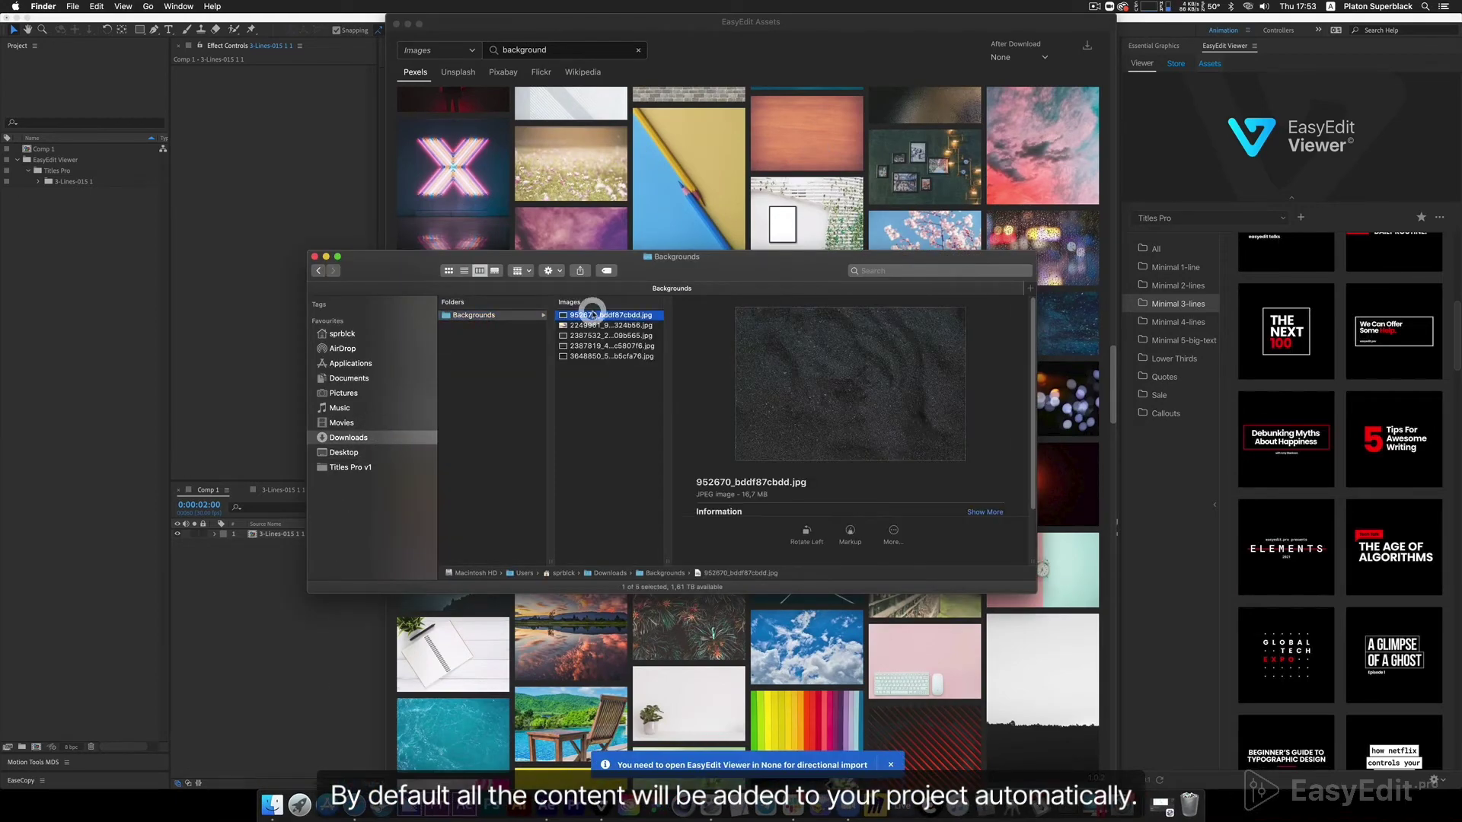
{"action": "key", "text": "Down"}
{"action": "key", "text": "Down"}
{"action": "key", "text": "Down"}
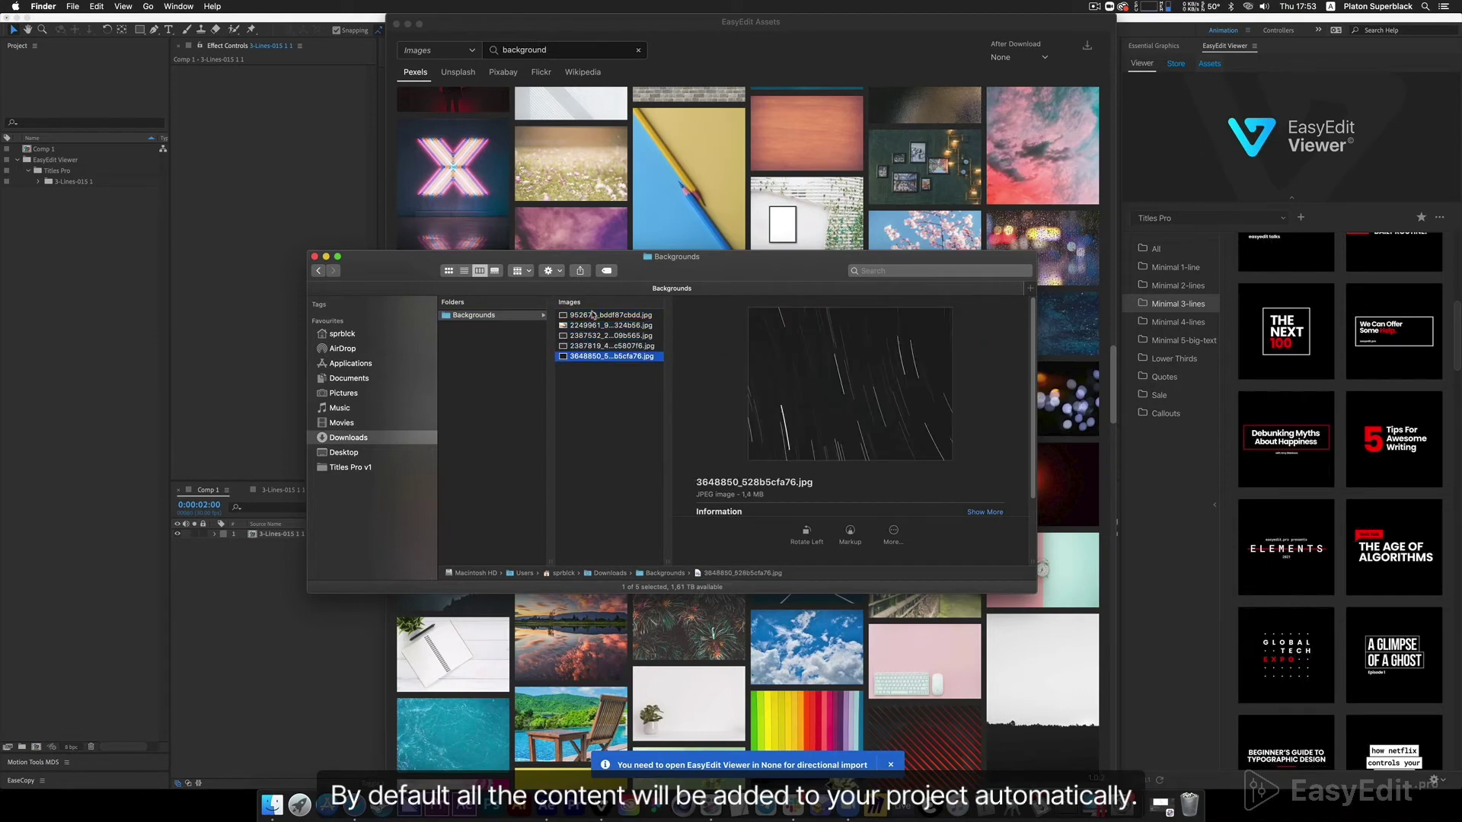
{"action": "left_click", "coordinate": [594, 386]}
{"action": "left_click_drag", "start_coordinate": [583, 355], "coordinate": [64, 341]}
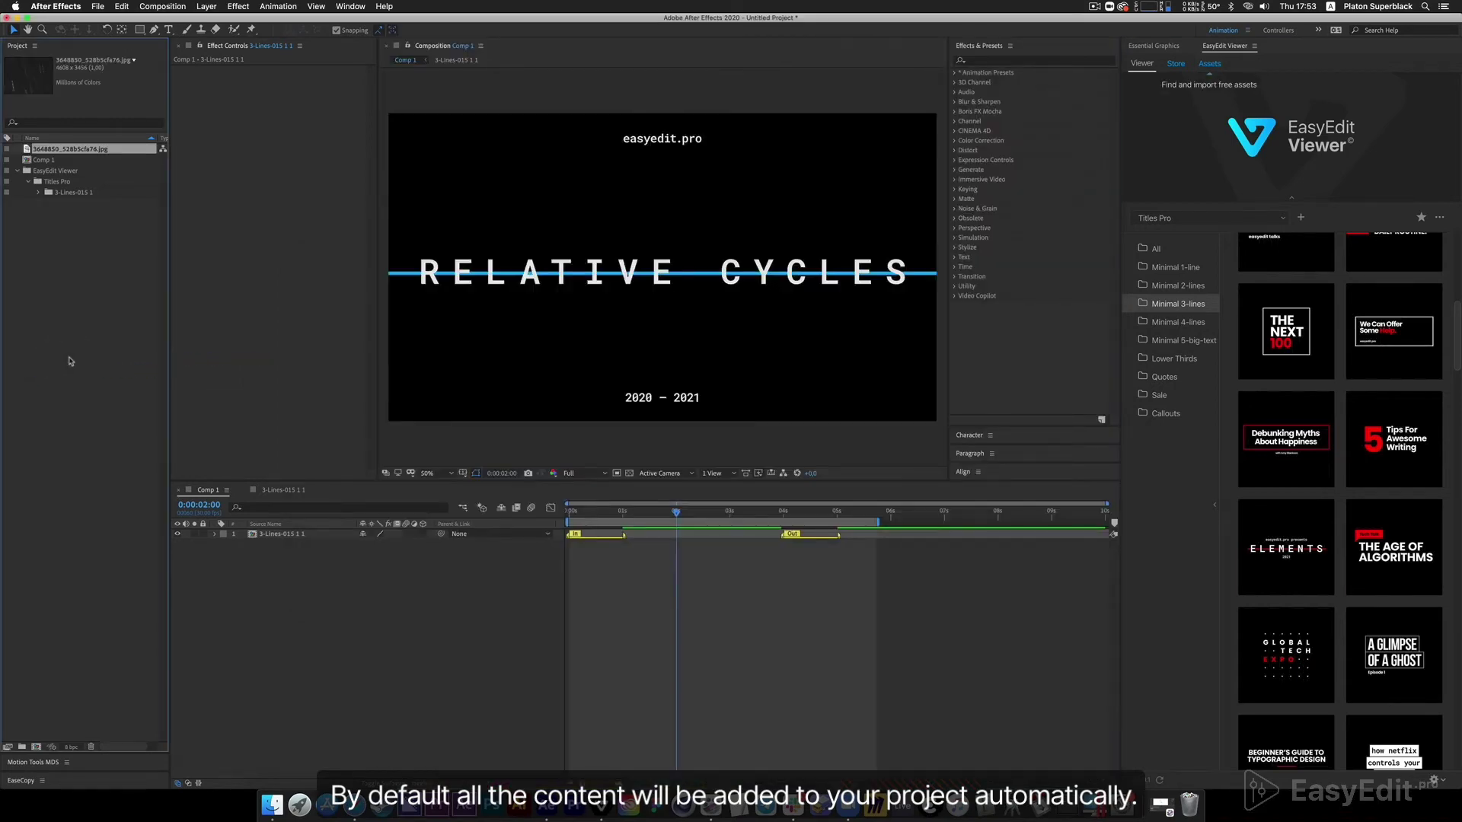
- Place the imported streaks image beneath the title layer in Comp 1 and scale it down to just cover the frame
{"action": "left_click_drag", "start_coordinate": [67, 150], "coordinate": [293, 585]}
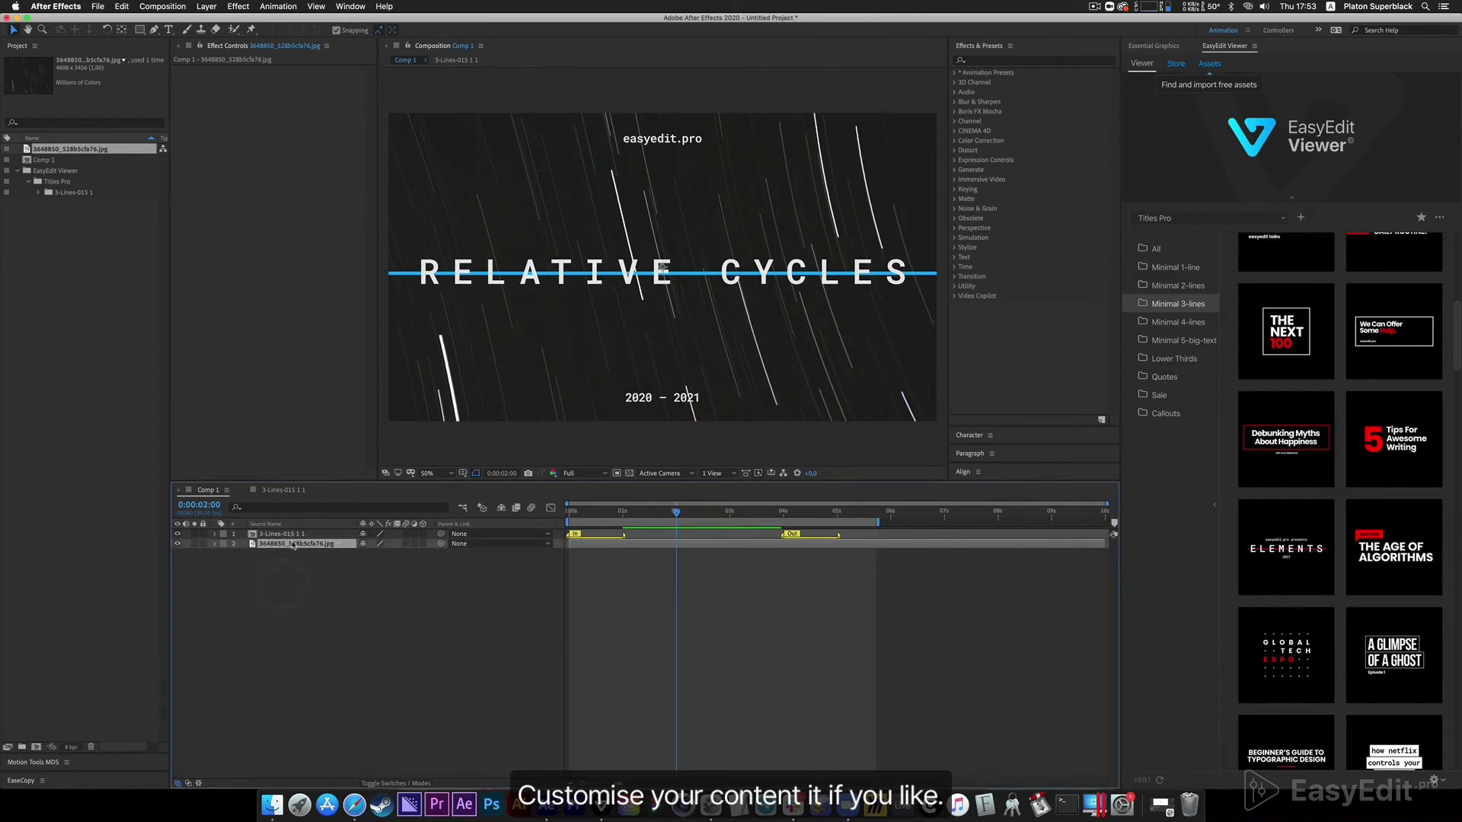
{"action": "key", "text": "comma"}
{"action": "left_click_drag", "start_coordinate": [828, 270], "coordinate": [808, 269]}
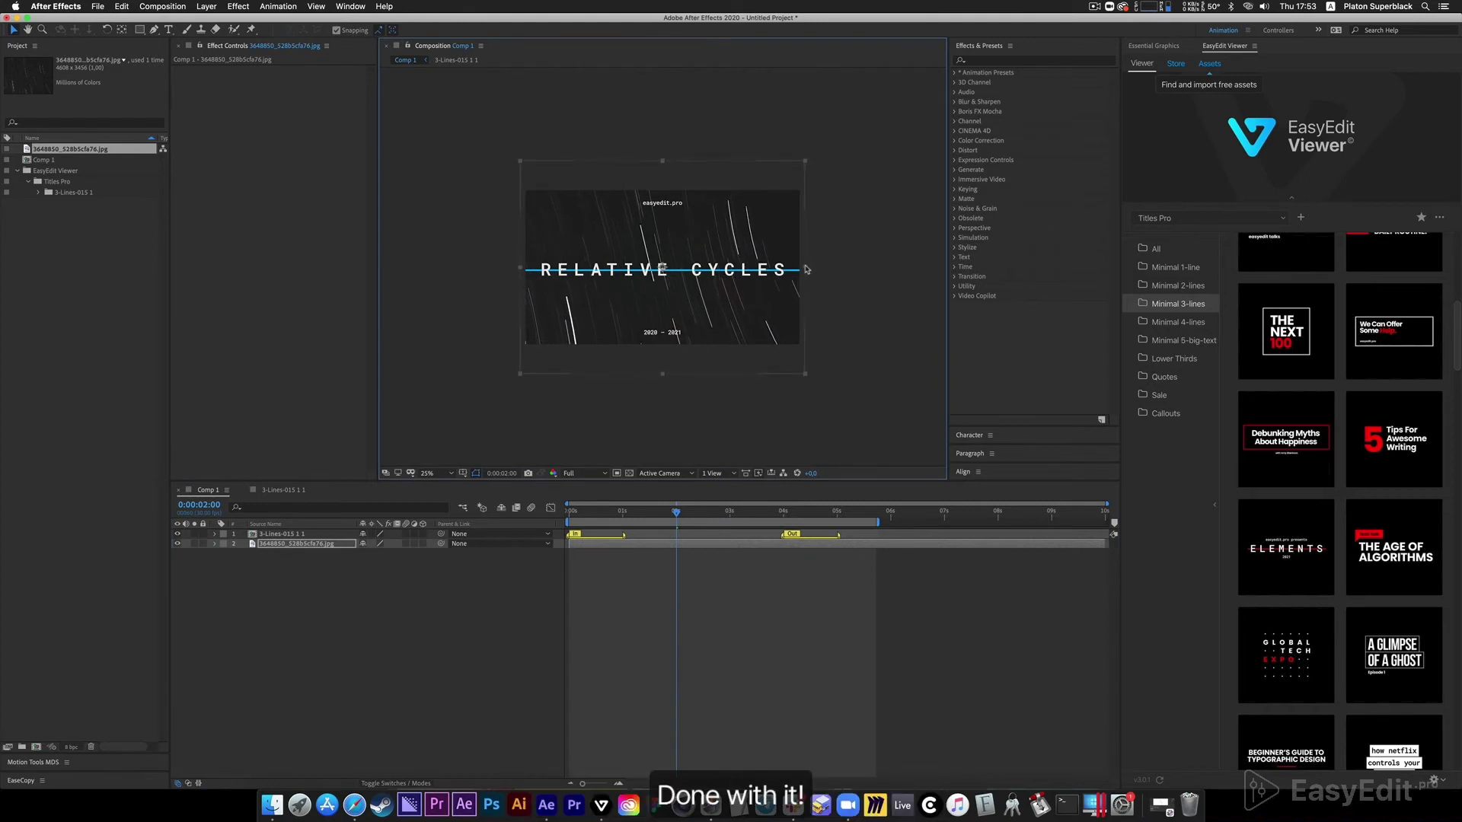
- Lower the opacity of the background image layer in Comp 1
{"action": "key", "text": "t"}
{"action": "left_click_drag", "start_coordinate": [362, 556], "coordinate": [320, 555]}
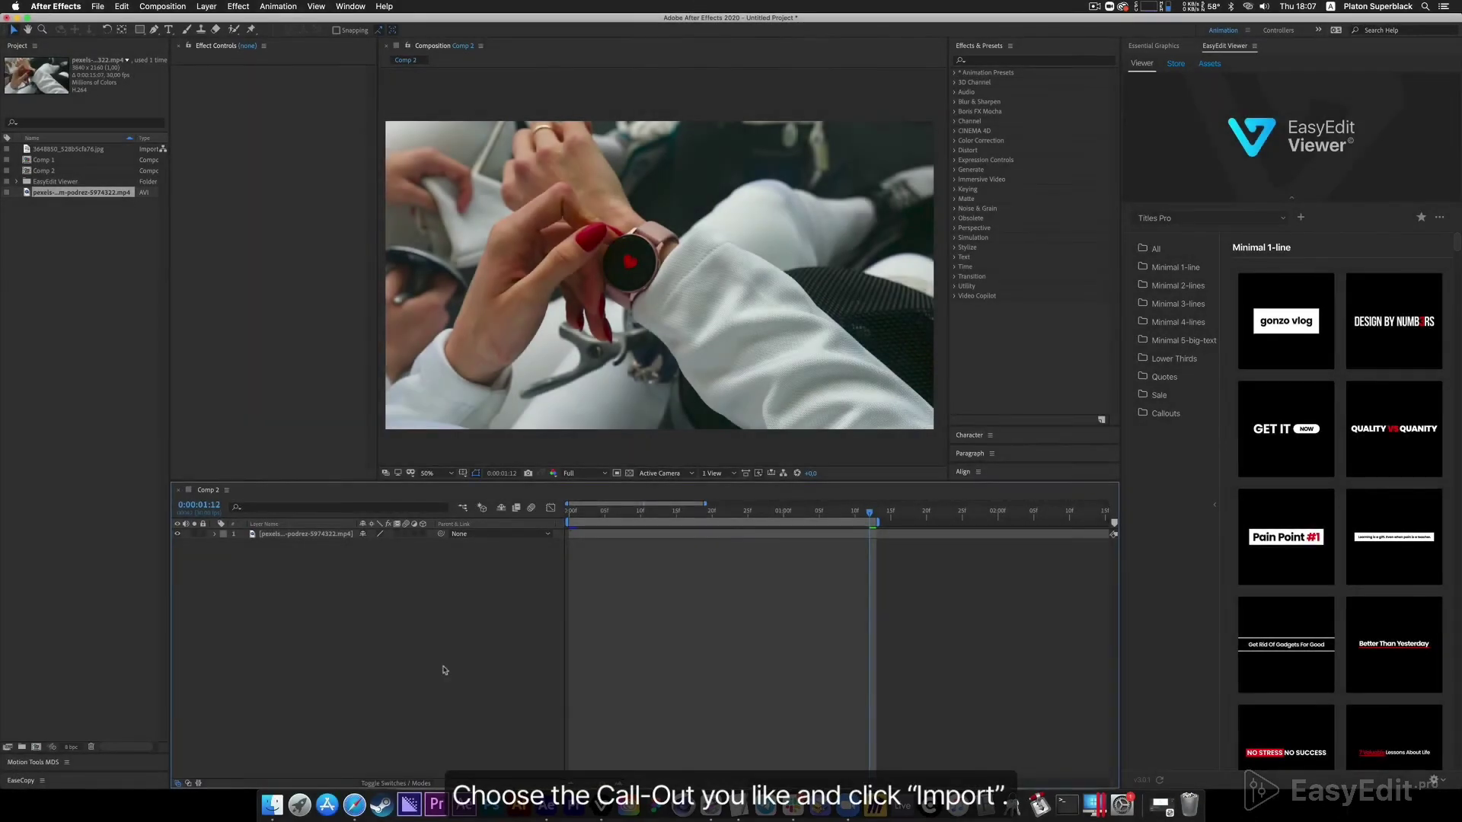
- Browse the Callouts category of Titles Pro and import the Callout 017 R template into Comp 2
{"action": "left_click", "coordinate": [1165, 413]}
{"action": "mouse_move", "coordinate": [1304, 440]}
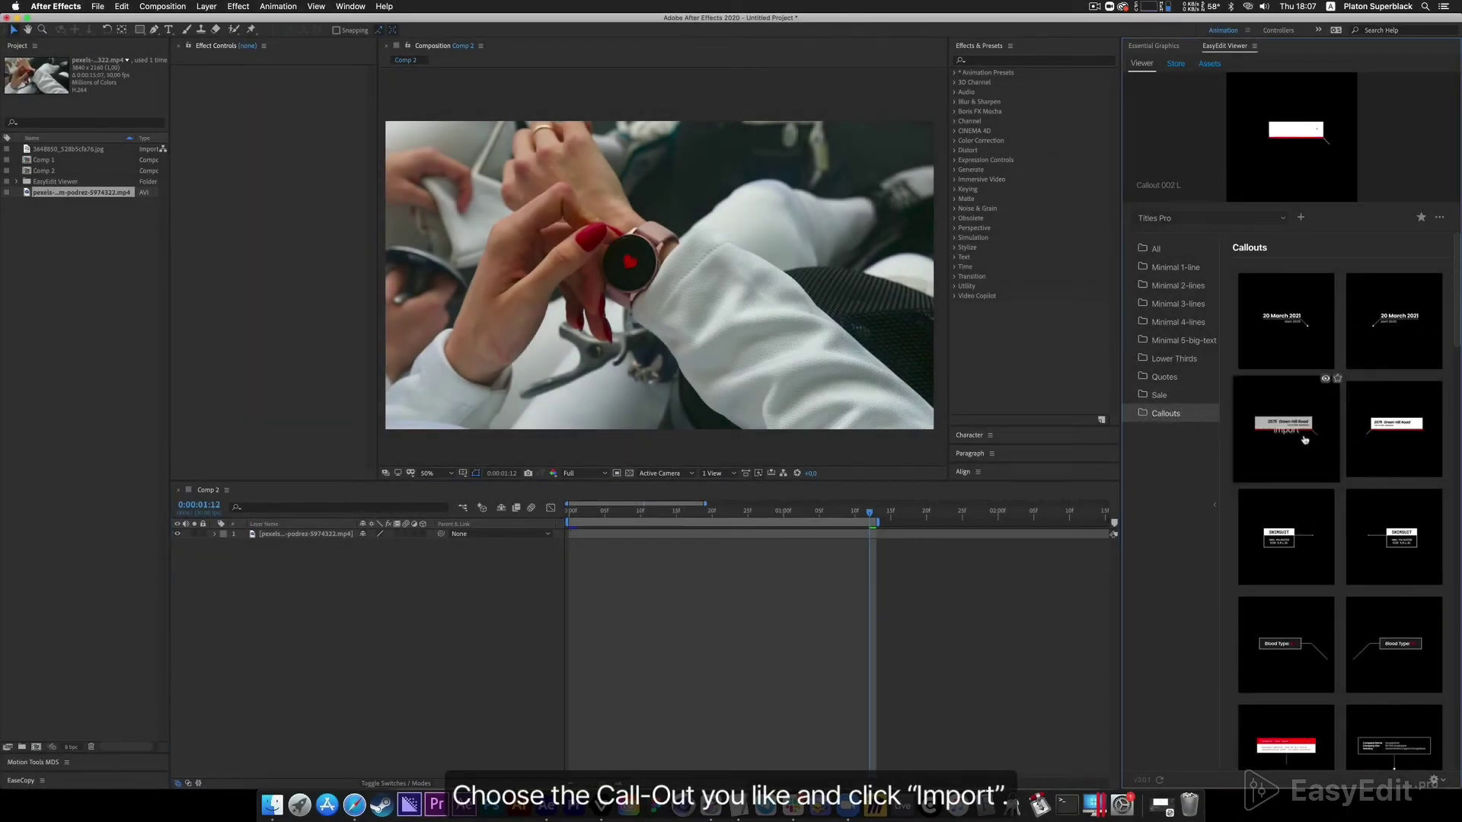
{"action": "mouse_move", "coordinate": [1285, 554]}
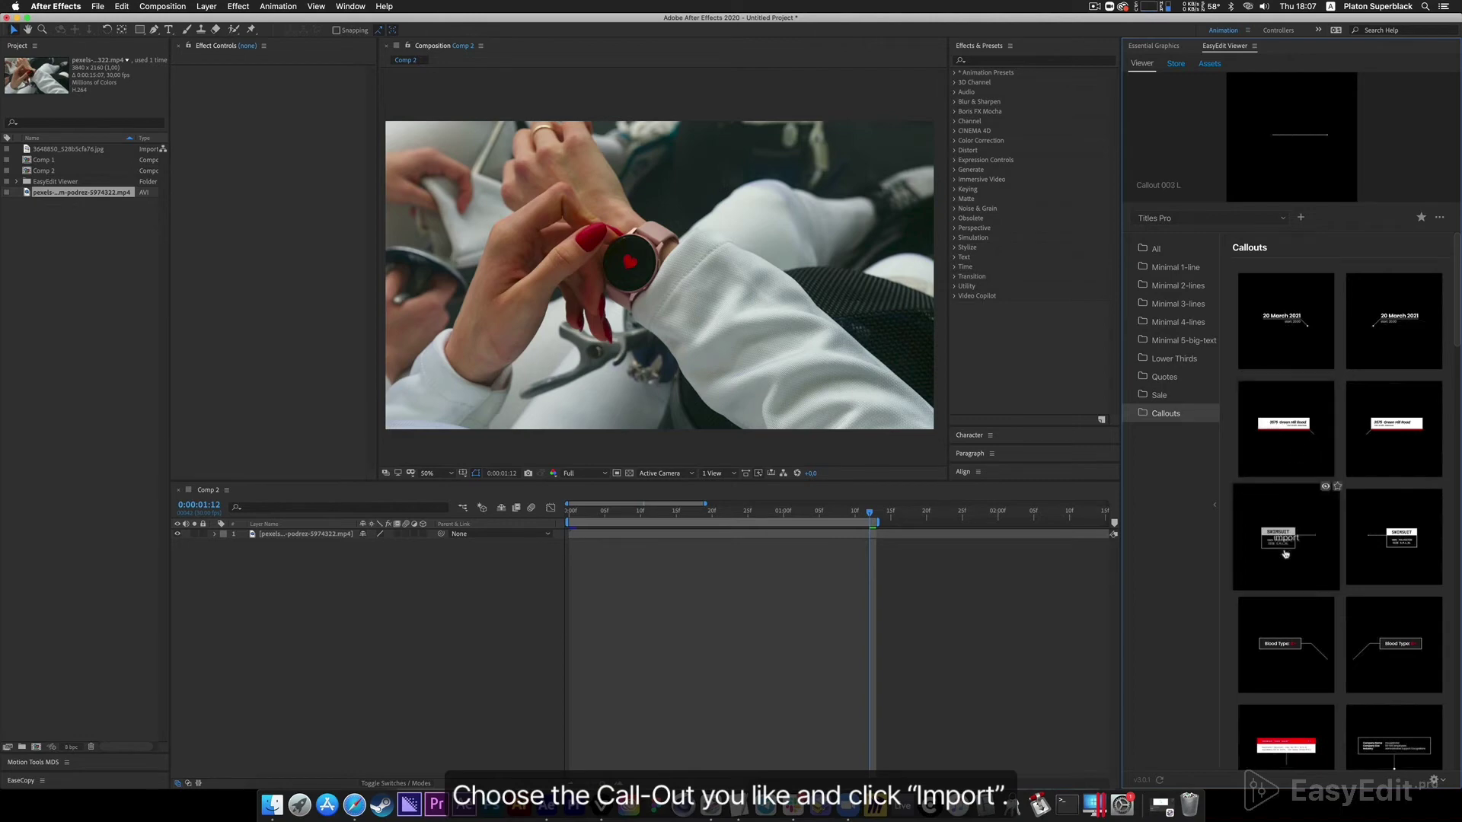
{"action": "mouse_move", "coordinate": [1369, 625]}
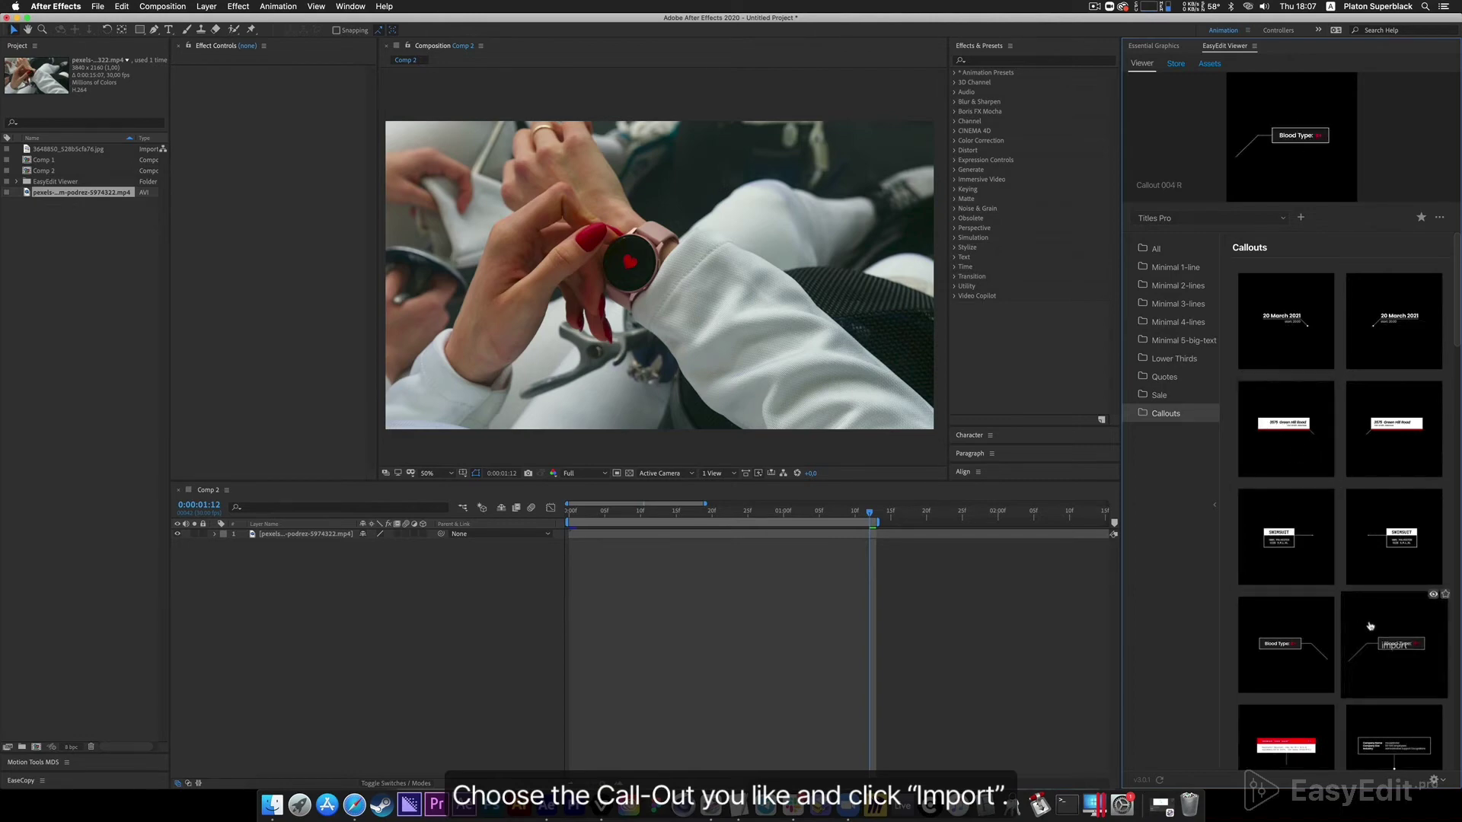
{"action": "scroll", "coordinate": [1451, 541], "scroll_direction": "down", "scroll_amount": 6}
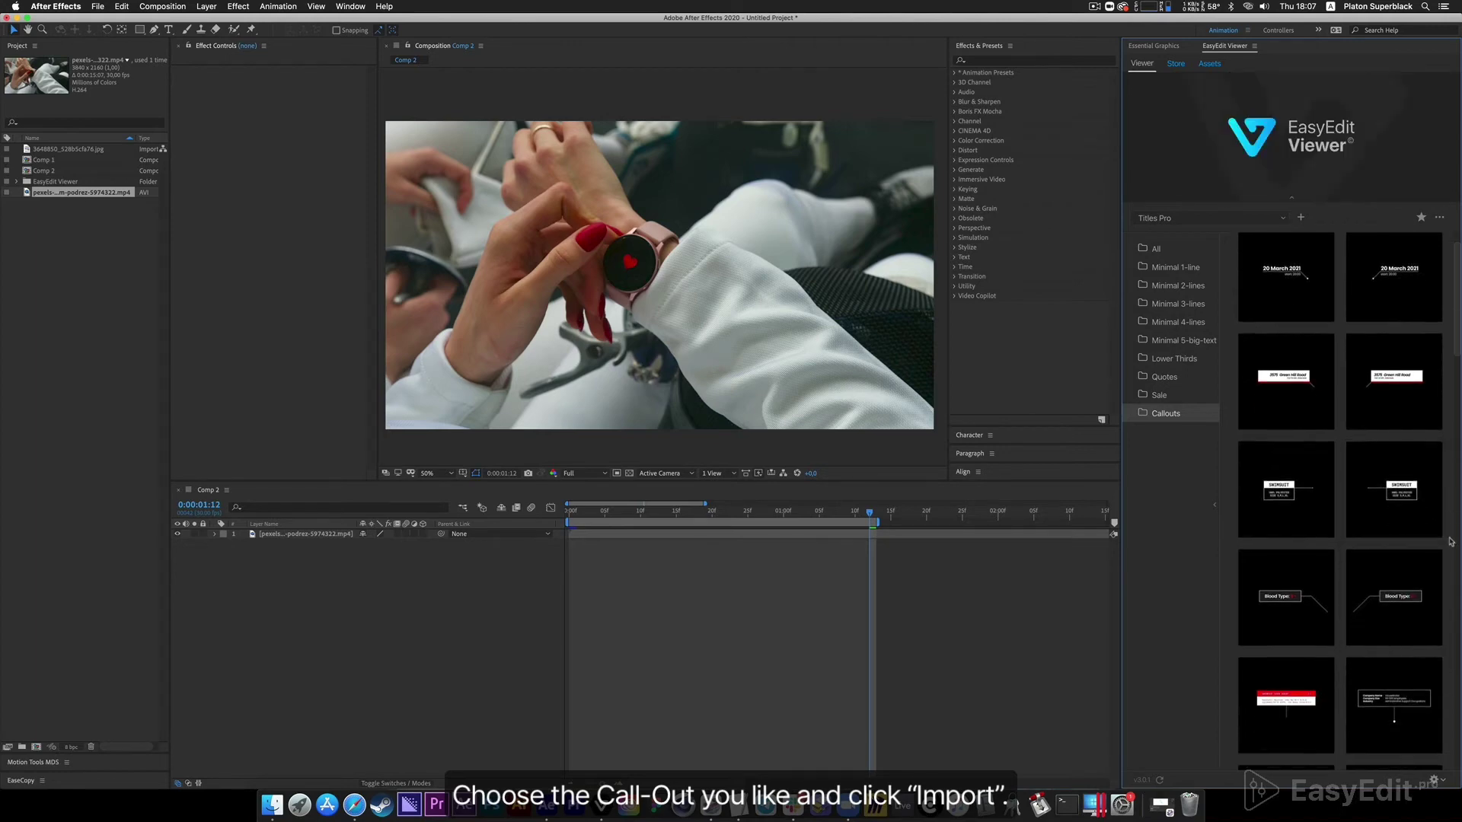
{"action": "scroll", "coordinate": [1451, 541], "scroll_direction": "down", "scroll_amount": 3}
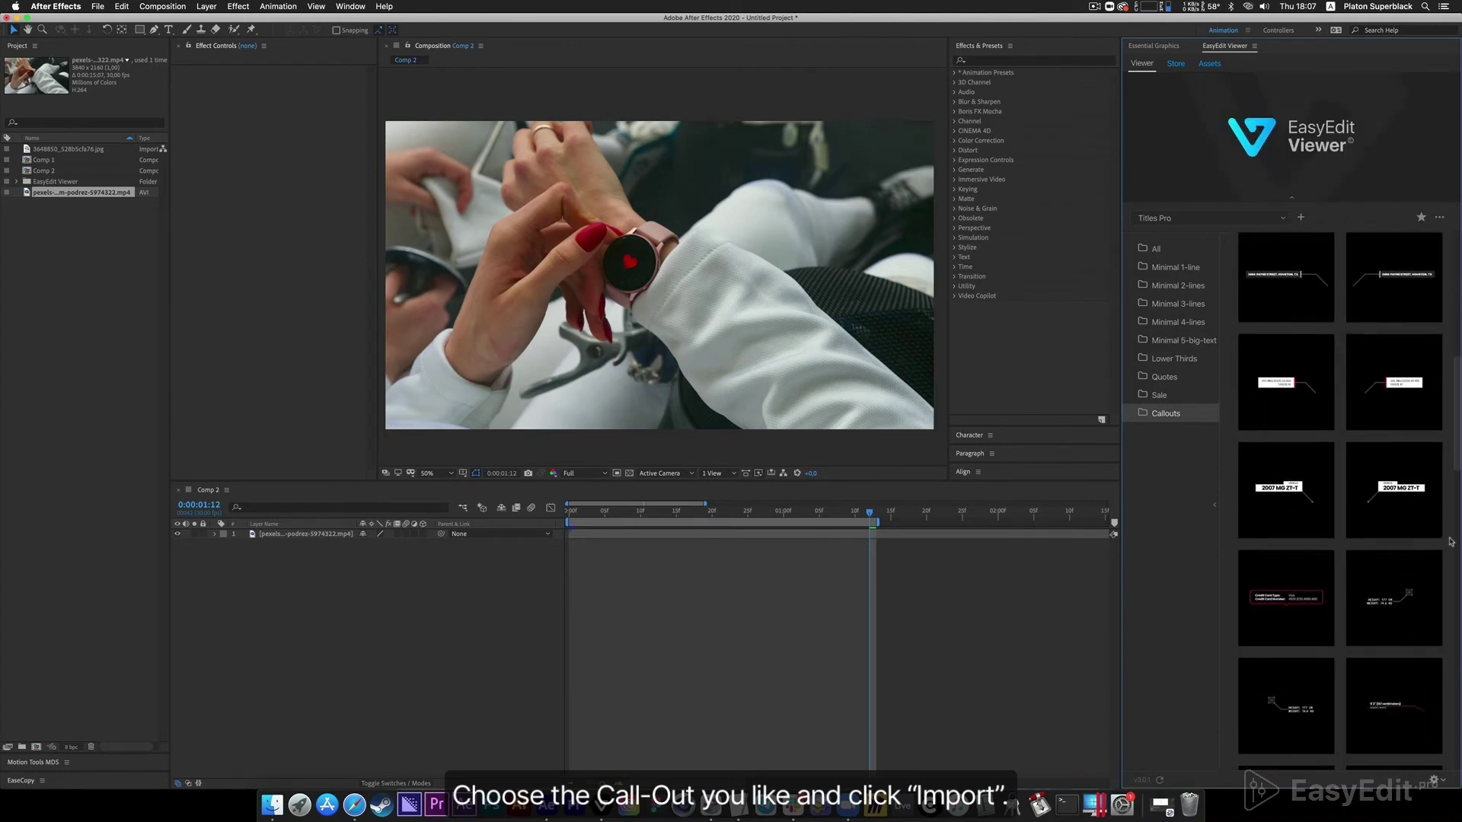
{"action": "mouse_move", "coordinate": [1393, 565]}
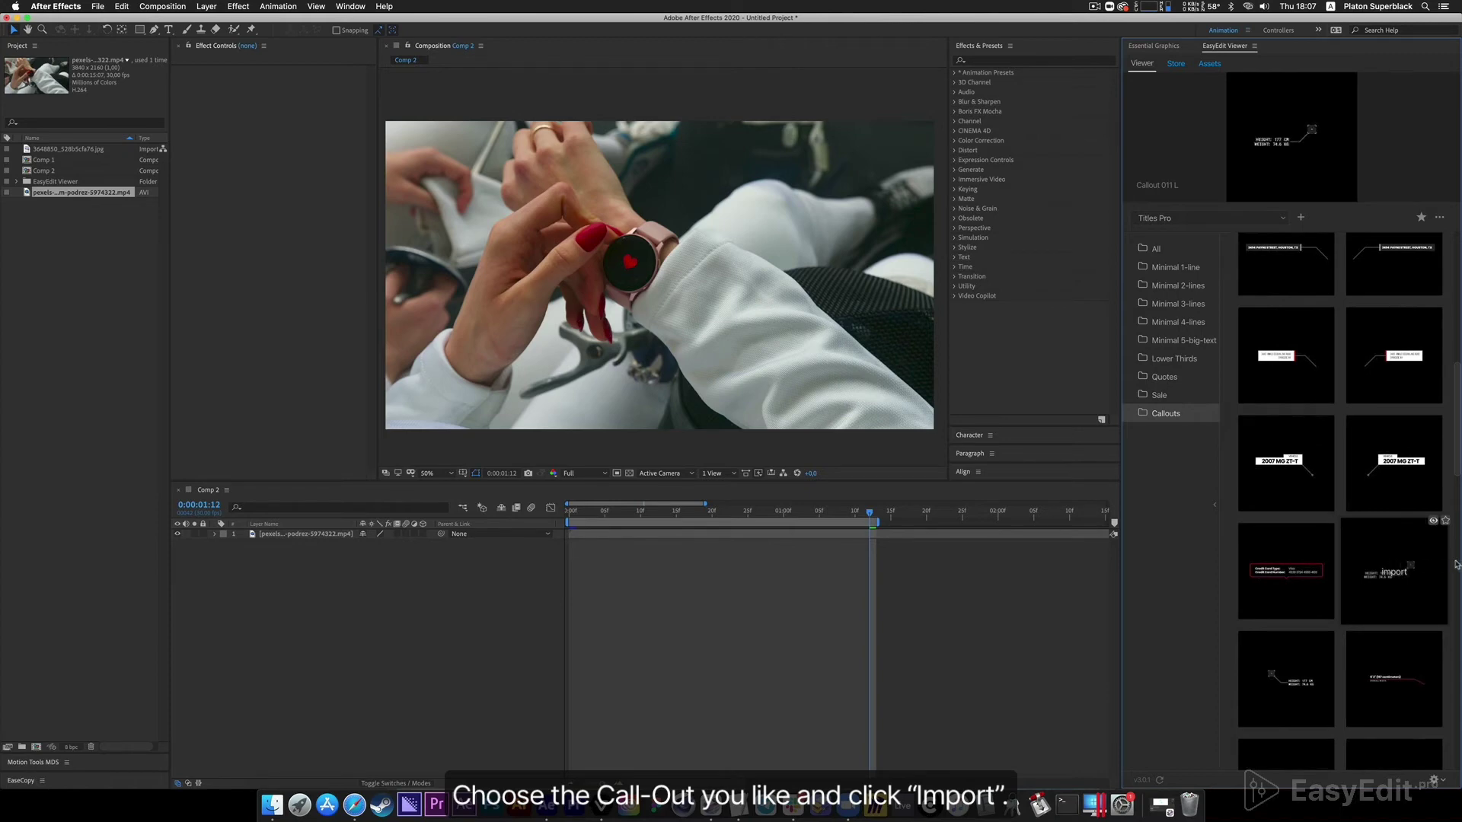
{"action": "scroll", "coordinate": [1455, 564], "scroll_direction": "down", "scroll_amount": 5}
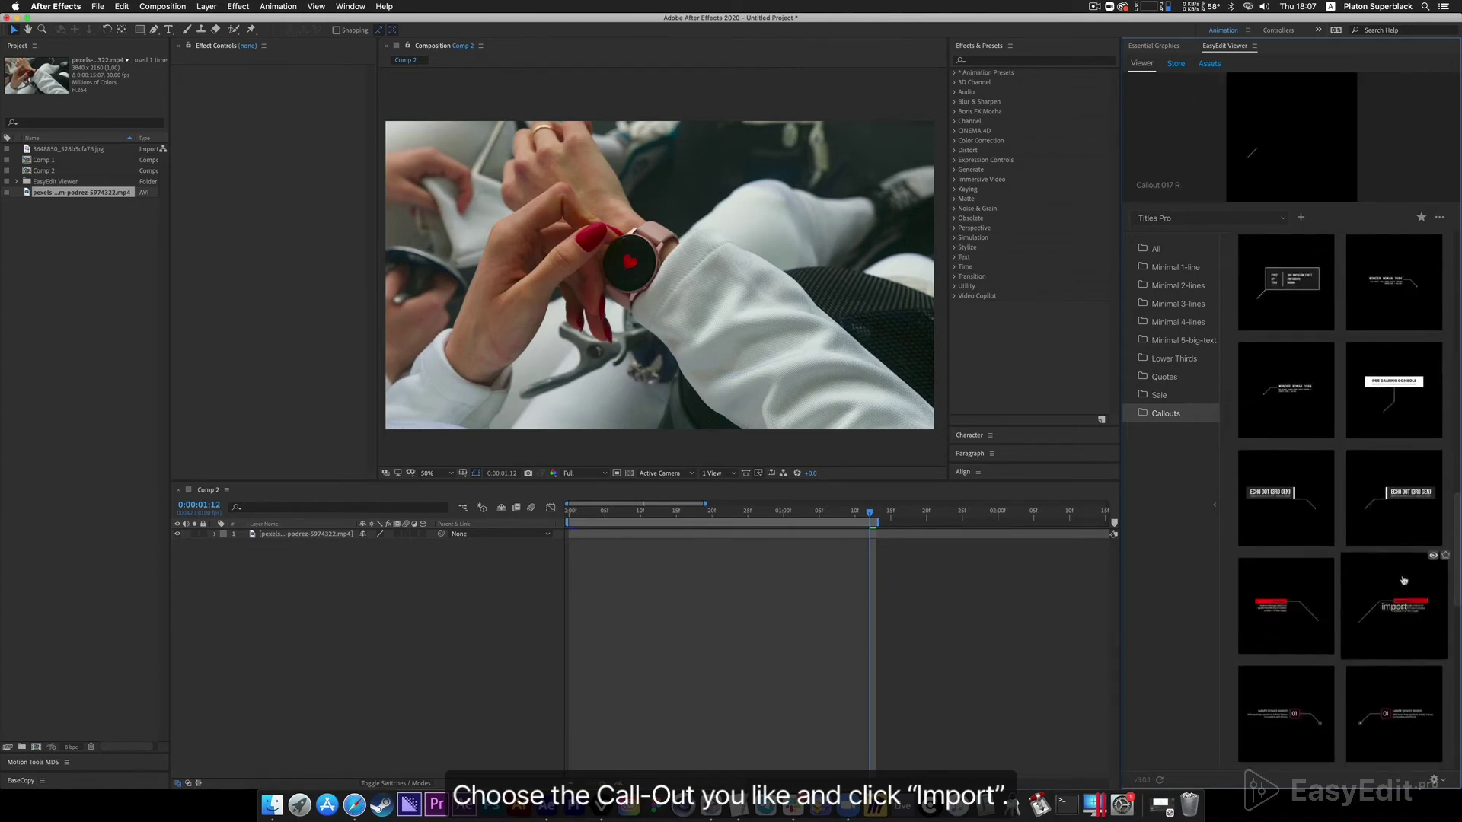
{"action": "left_click", "coordinate": [1403, 581]}
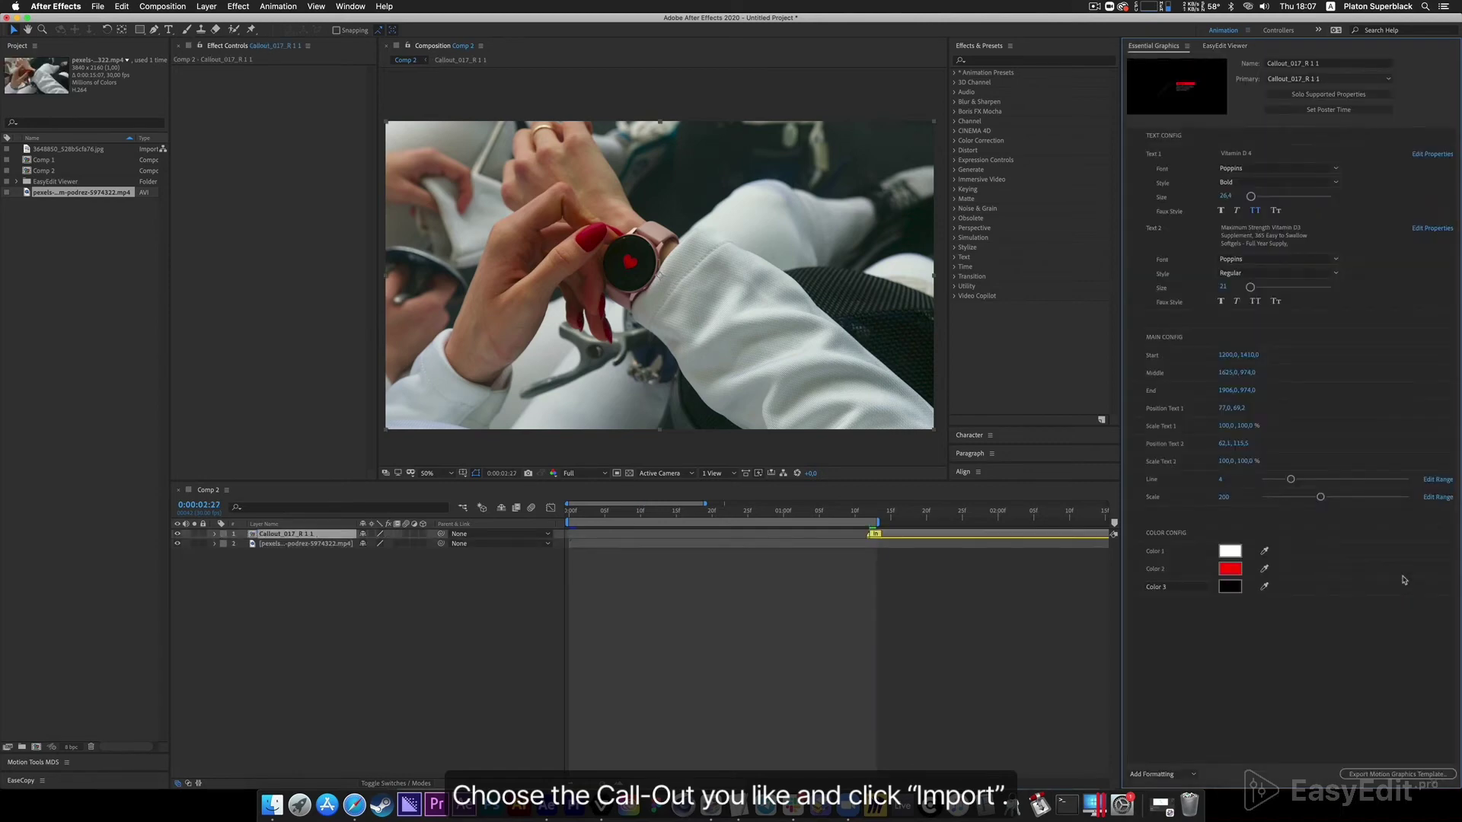
- Move the callout layer so that it begins at the start of Comp 2
{"action": "left_click_drag", "start_coordinate": [960, 534], "coordinate": [655, 533]}
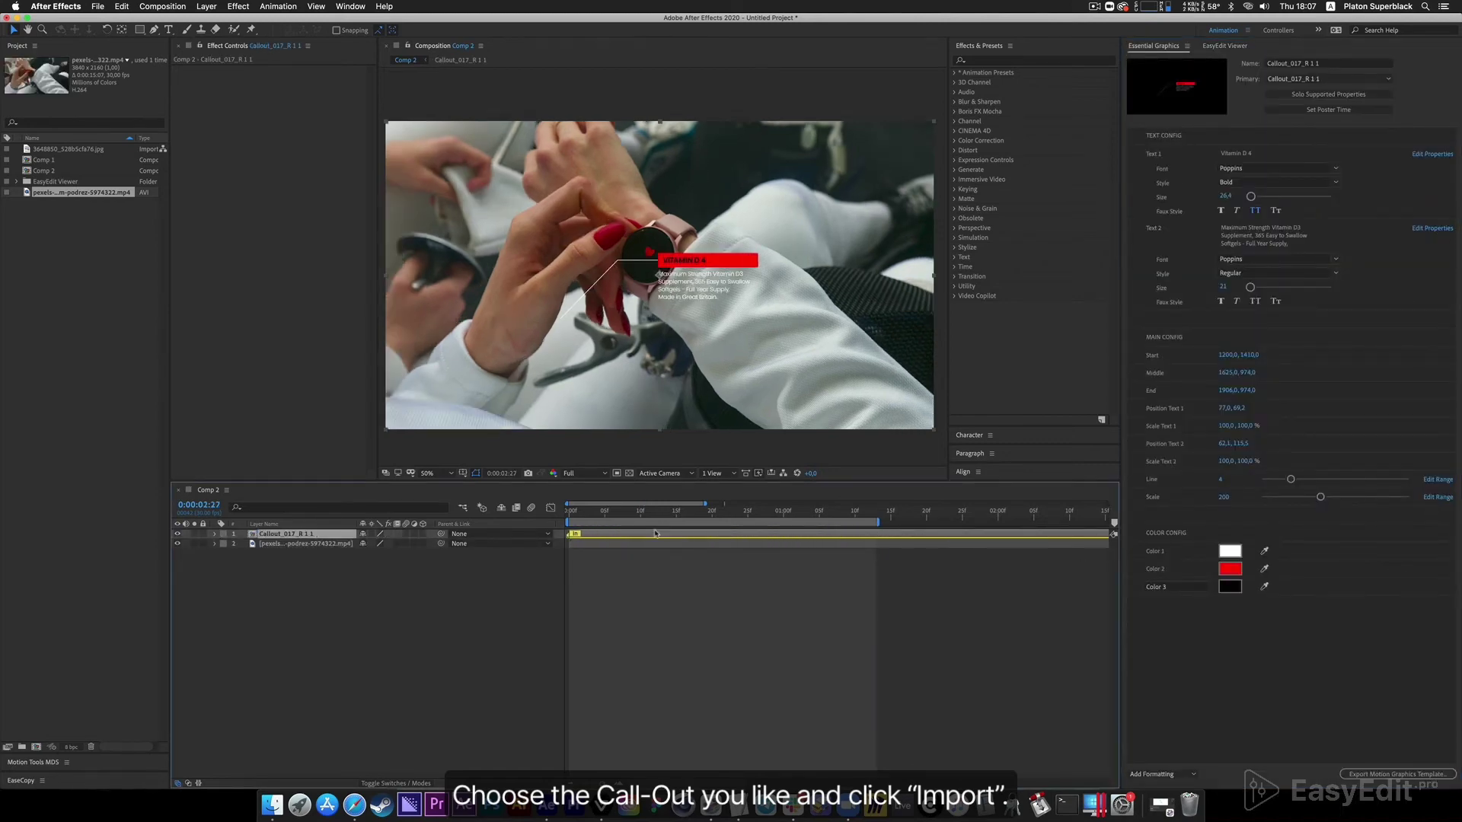
{"action": "key", "text": "minus"}
{"action": "key", "text": "minus"}
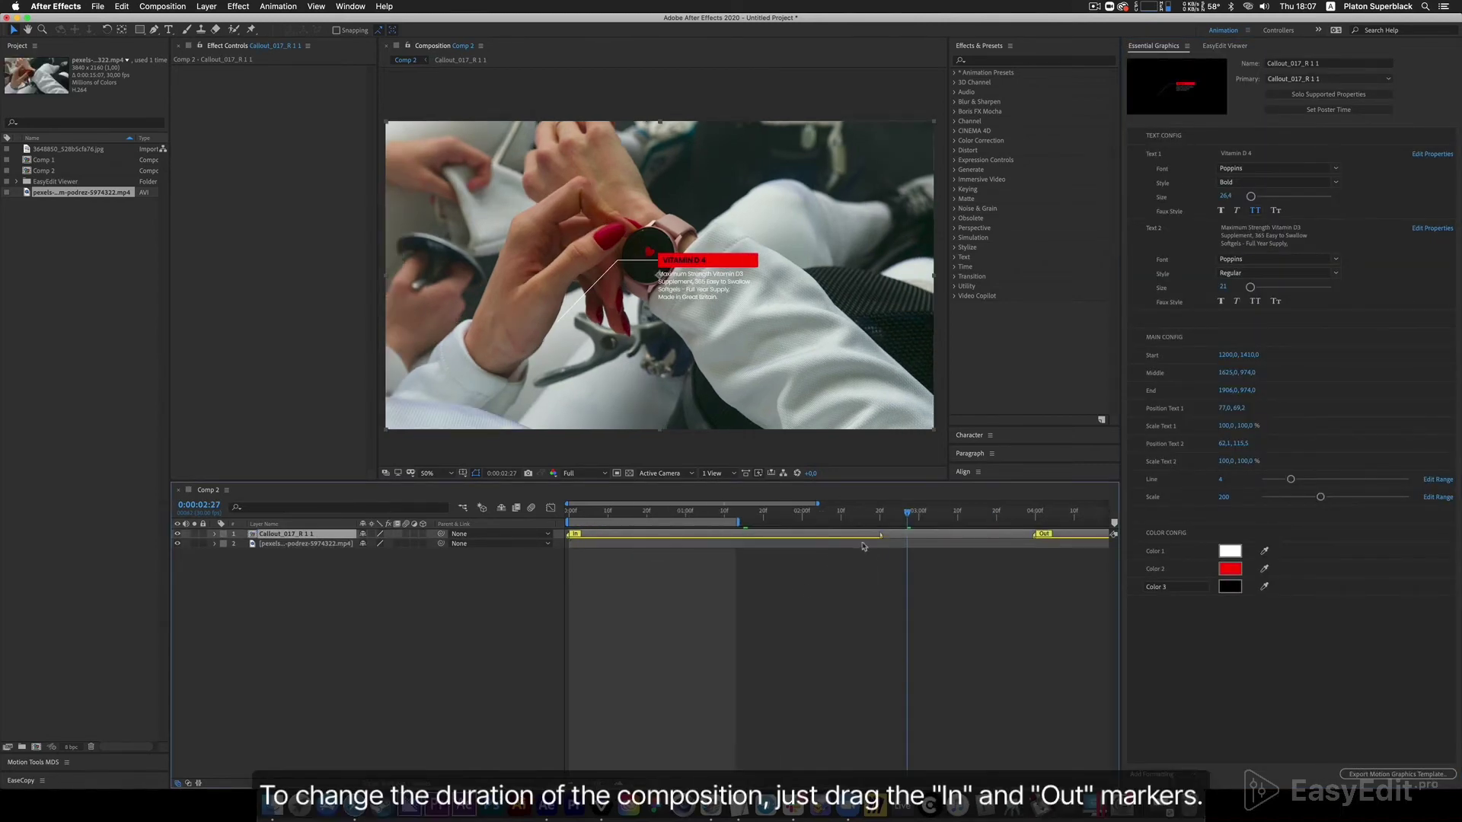
- Shorten the callout's In marker to about 1 s and make its Out marker end at about 5 s
{"action": "left_click_drag", "start_coordinate": [883, 535], "coordinate": [653, 548]}
{"action": "key", "text": "minus"}
{"action": "key", "text": "minus"}
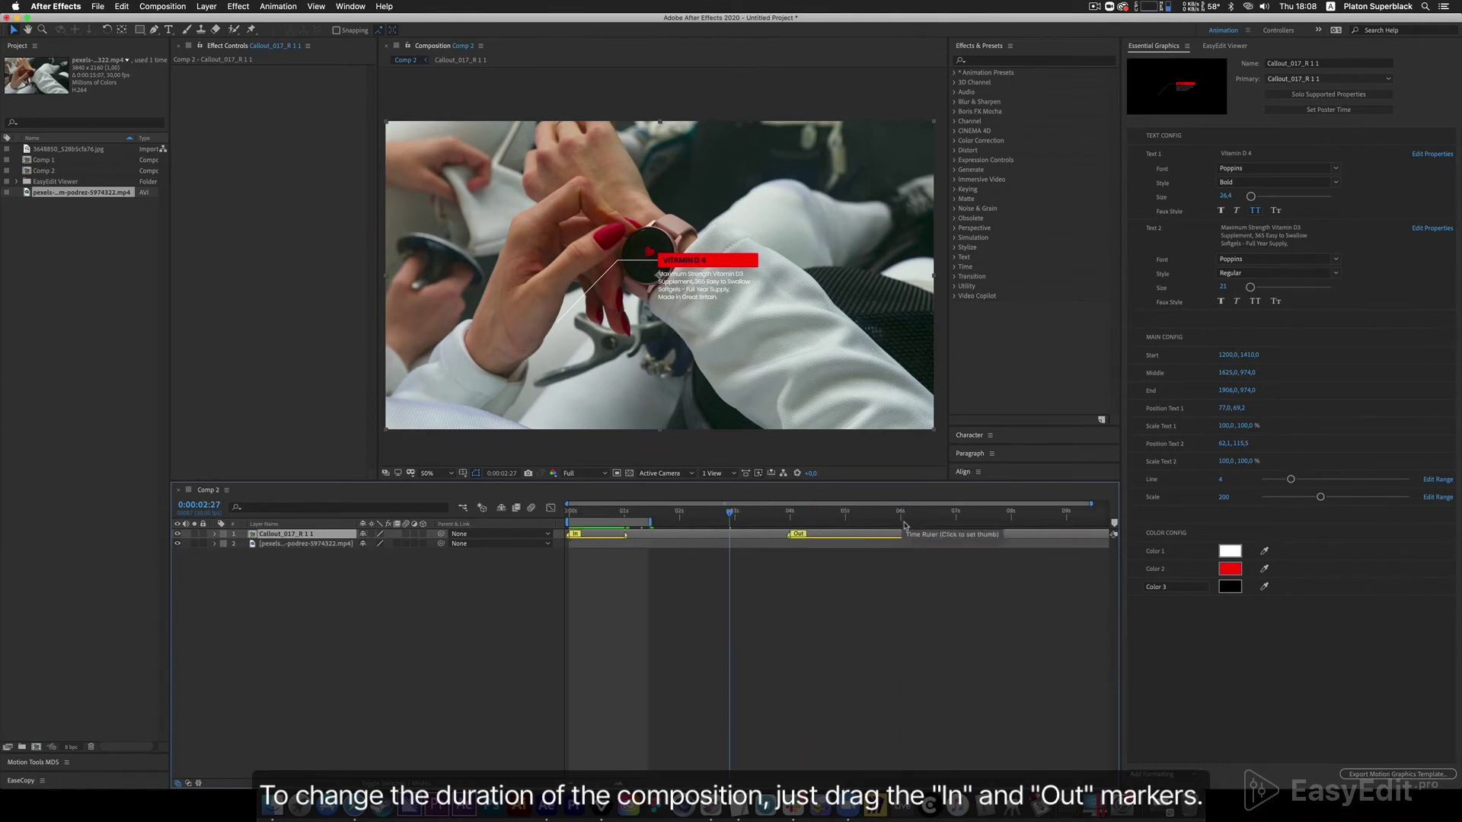
{"action": "left_click_drag", "start_coordinate": [930, 535], "coordinate": [849, 544]}
- Extend the work area to just past the Out marker, preview the callout animation, and set the current time to 0:00:02:00
{"action": "left_click_drag", "start_coordinate": [649, 522], "coordinate": [866, 544]}
{"action": "key", "text": "space"}
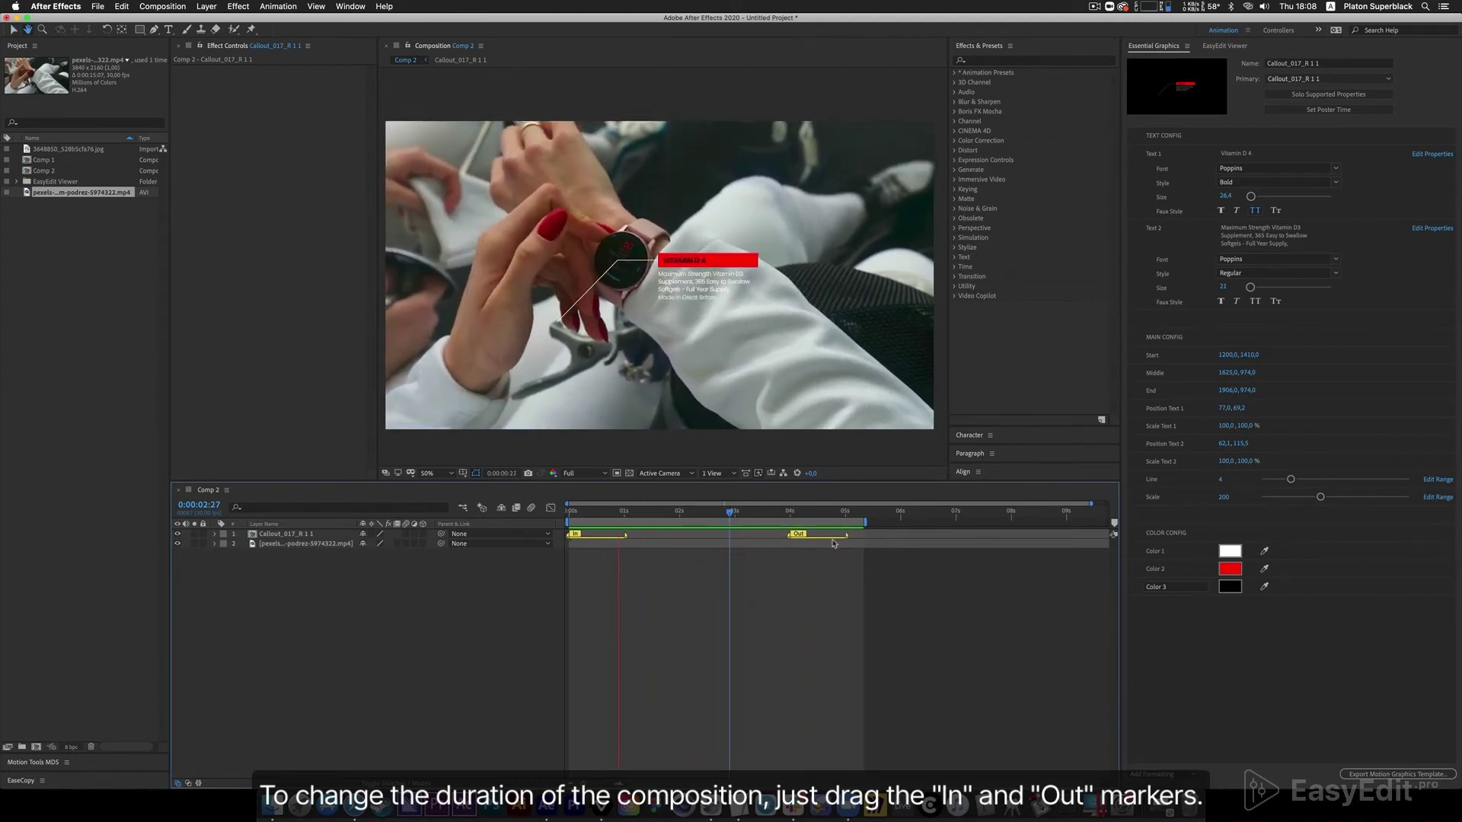
{"action": "key", "text": "space"}
{"action": "left_click", "coordinate": [674, 515]}
{"action": "left_click_drag", "start_coordinate": [675, 514], "coordinate": [679, 513]}
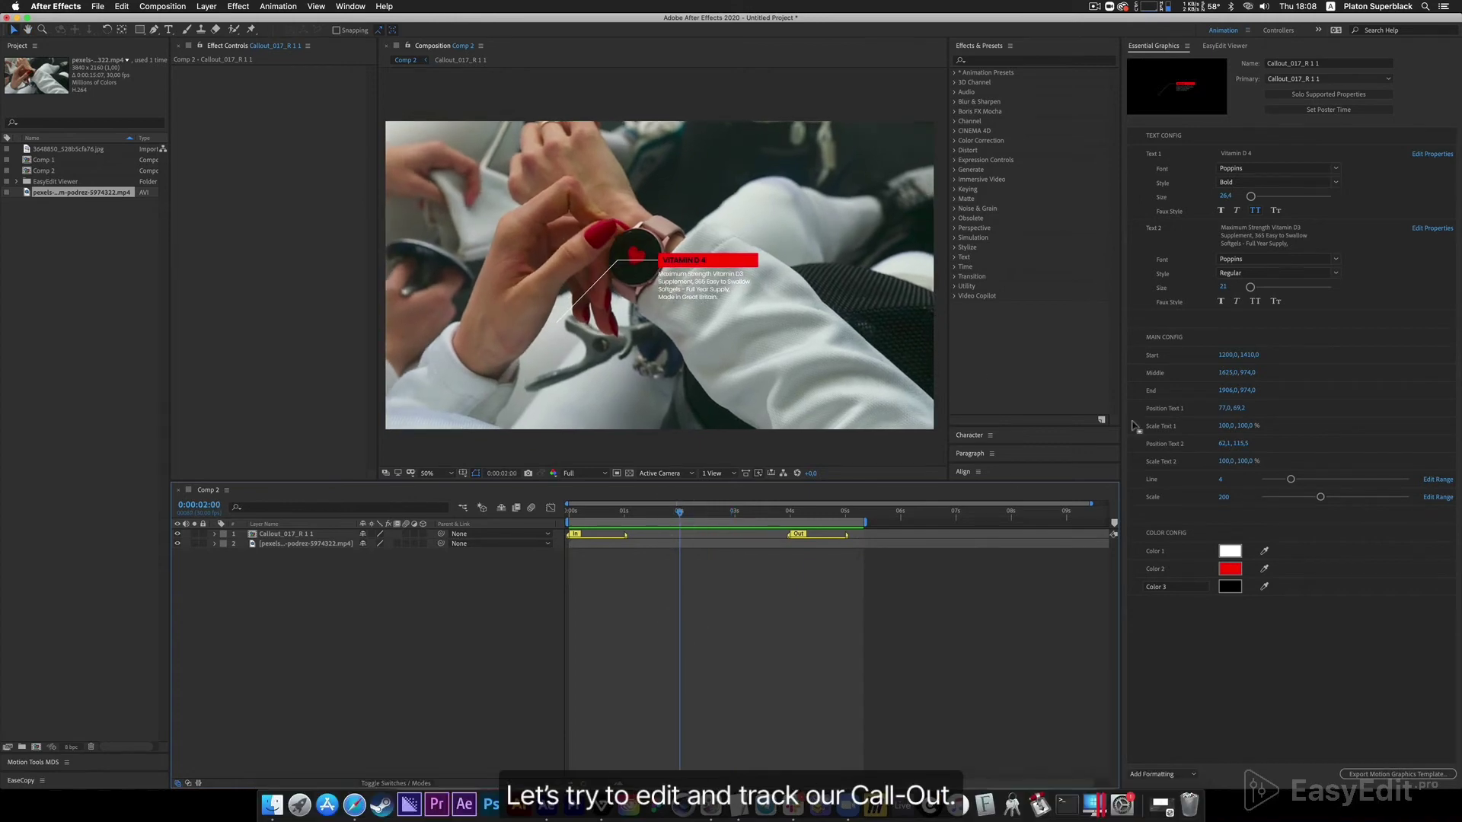
- Change the callout's Text 1 to "Letsfit Smart Watch"
{"action": "left_click", "coordinate": [1245, 153]}
{"action": "key", "text": "super+a"}
{"action": "type", "text": "Le"}
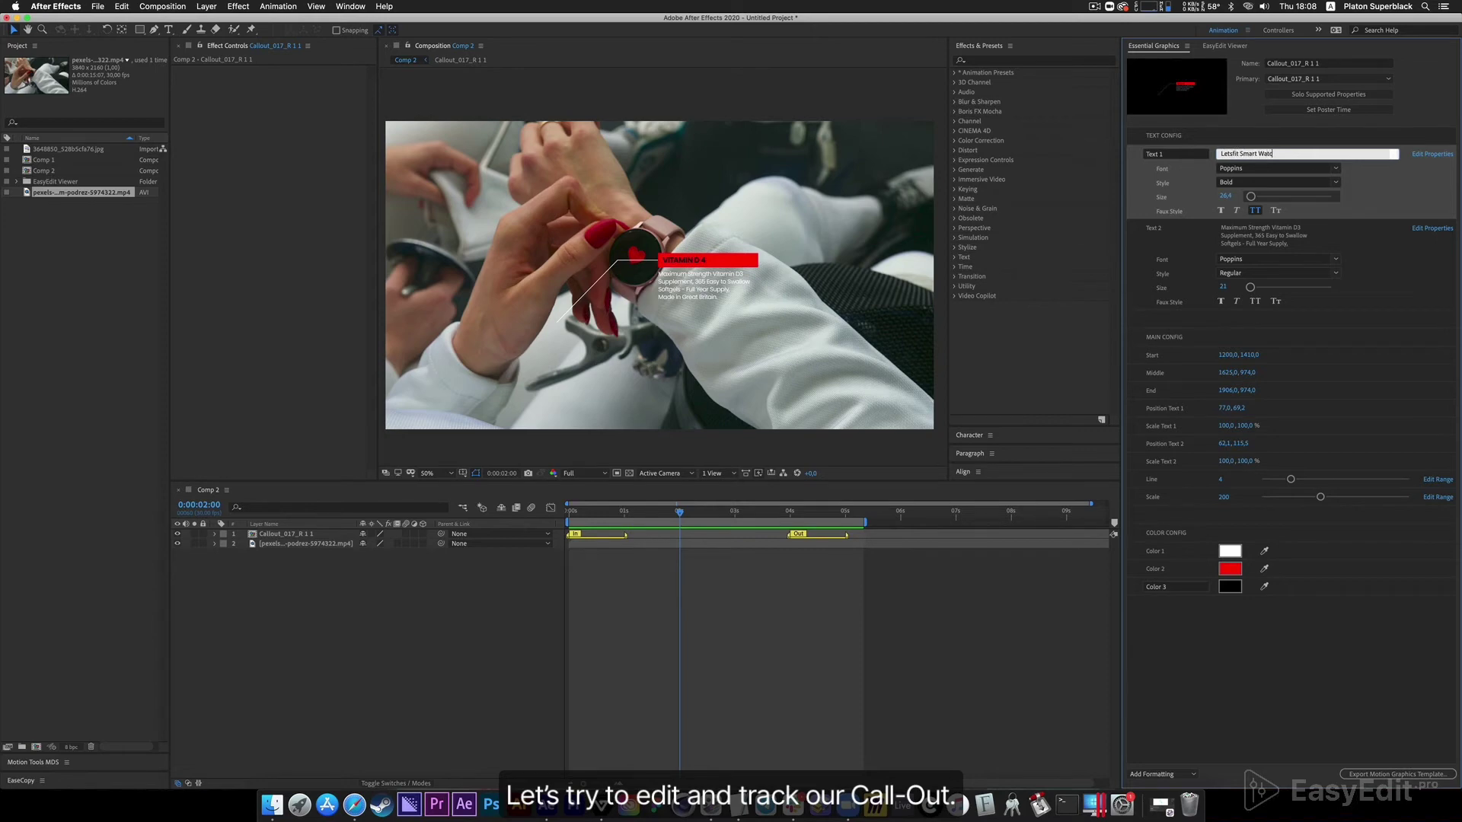
- Replace the callout's Text 2 with three lines: "With heart rate monitor", "& activity tracker." and "Compatible with iPhone."
{"action": "left_click", "coordinate": [1256, 229]}
{"action": "left_click_drag", "start_coordinate": [1264, 242], "coordinate": [1173, 229]}
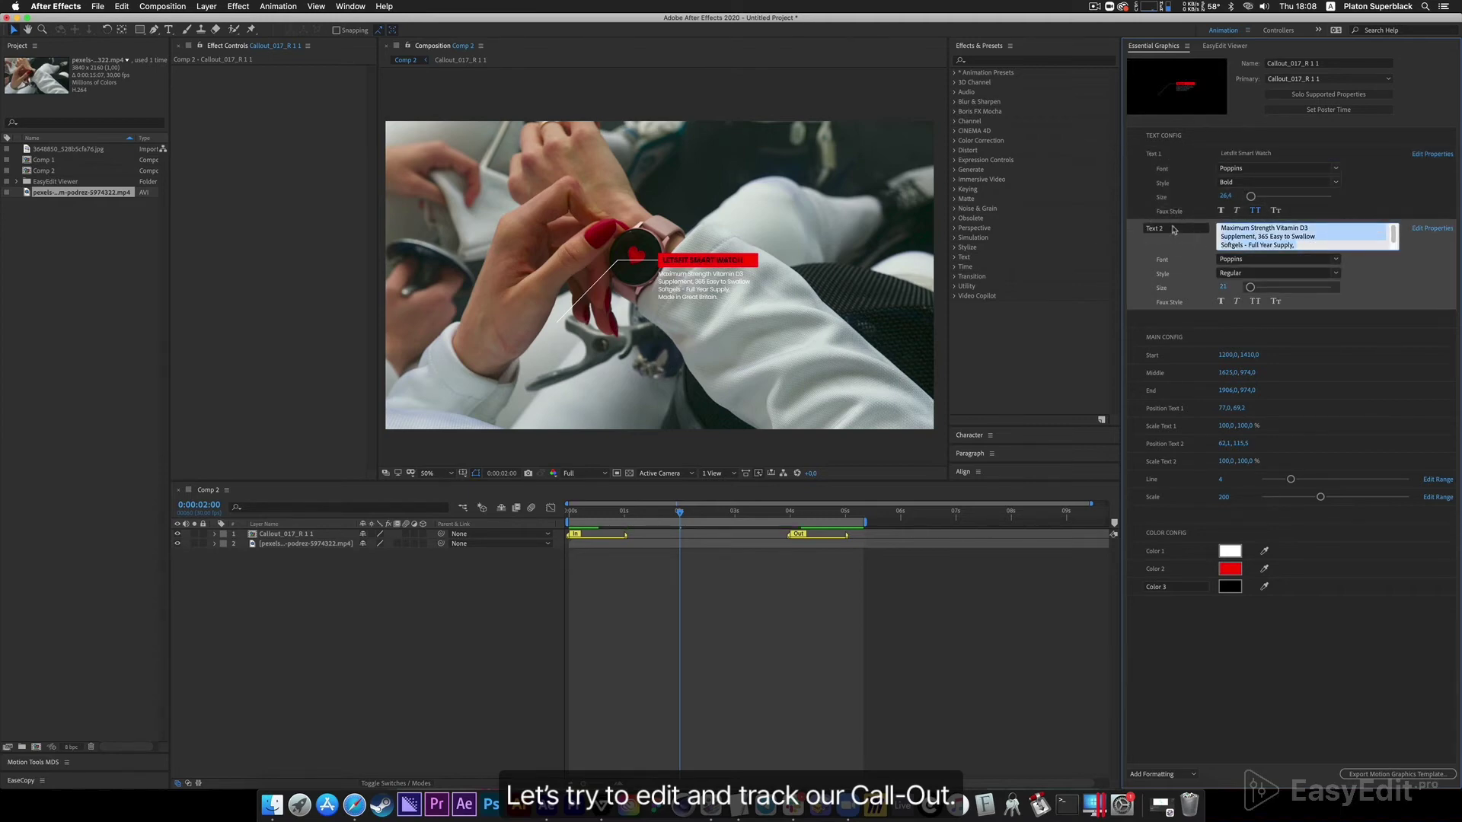
{"action": "type", "text": "With heart rate monitor"}
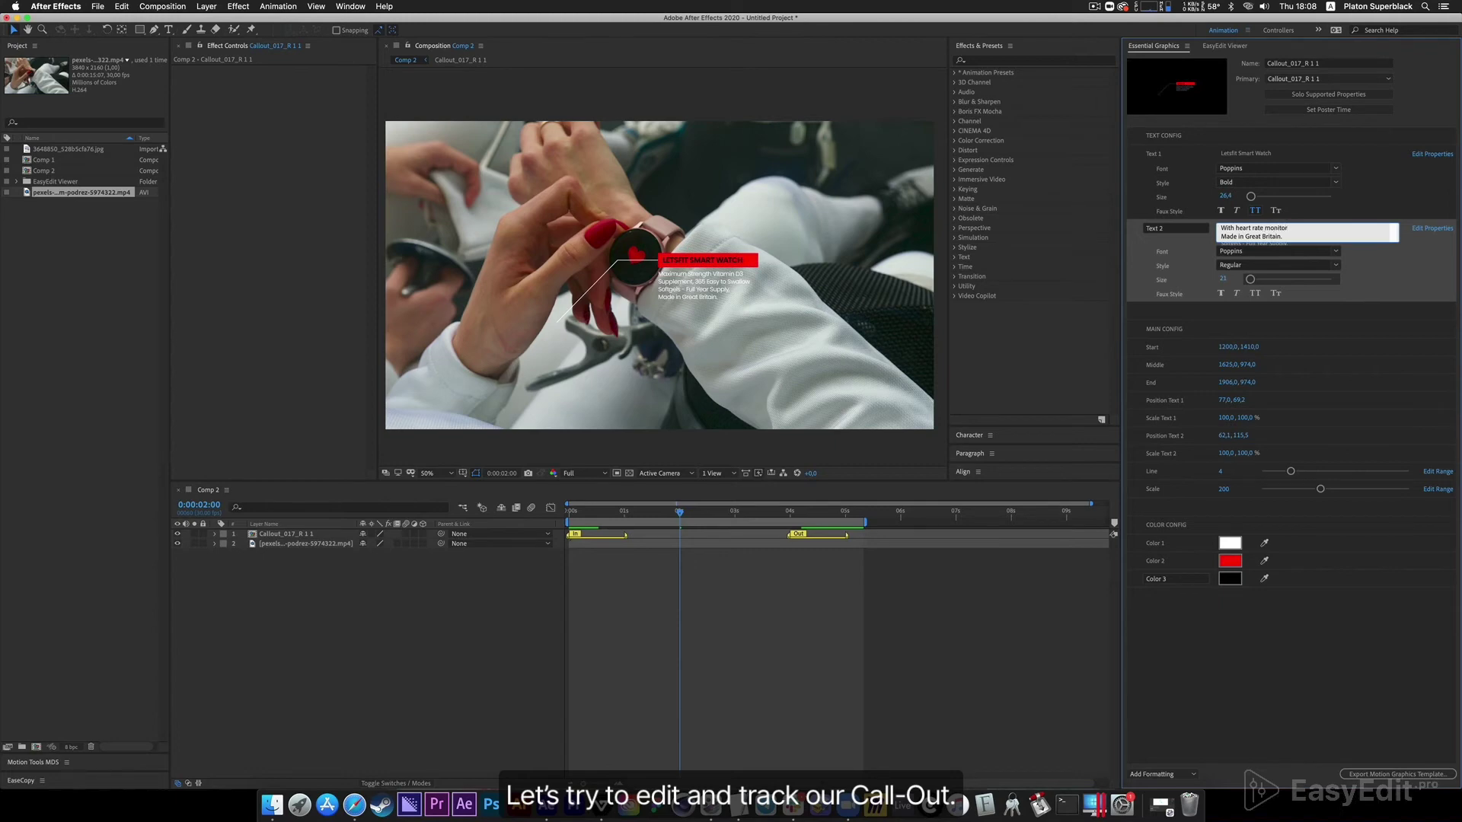
{"action": "key", "text": "Delete"}
{"action": "key", "text": "Delete"}
{"action": "key", "text": "Delete"}
{"action": "key", "text": "Delete"}
{"action": "key", "text": "Delete"}
{"action": "key", "text": "Delete"}
{"action": "key", "text": "Delete"}
{"action": "key", "text": "Delete"}
{"action": "key", "text": "Delete"}
{"action": "key", "text": "Delete"}
{"action": "key", "text": "Delete"}
{"action": "key", "text": "Delete"}
{"action": "key", "text": "Delete"}
{"action": "key", "text": "Delete"}
{"action": "key", "text": "Delete"}
{"action": "key", "text": "Delete"}
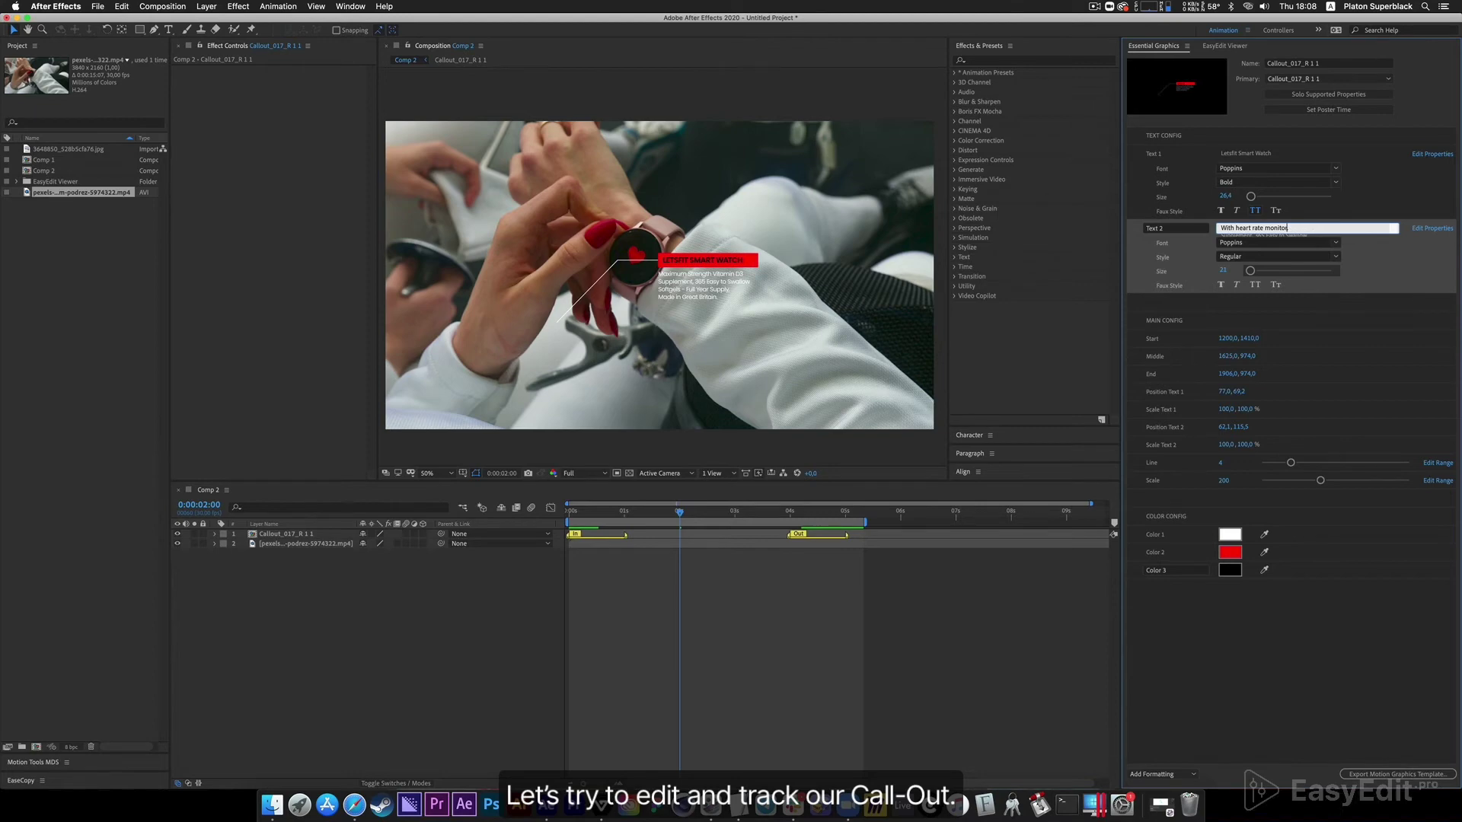
{"action": "key", "text": "Return"}
{"action": "key", "text": "Return"}
{"action": "left_click", "coordinate": [995, 609]}
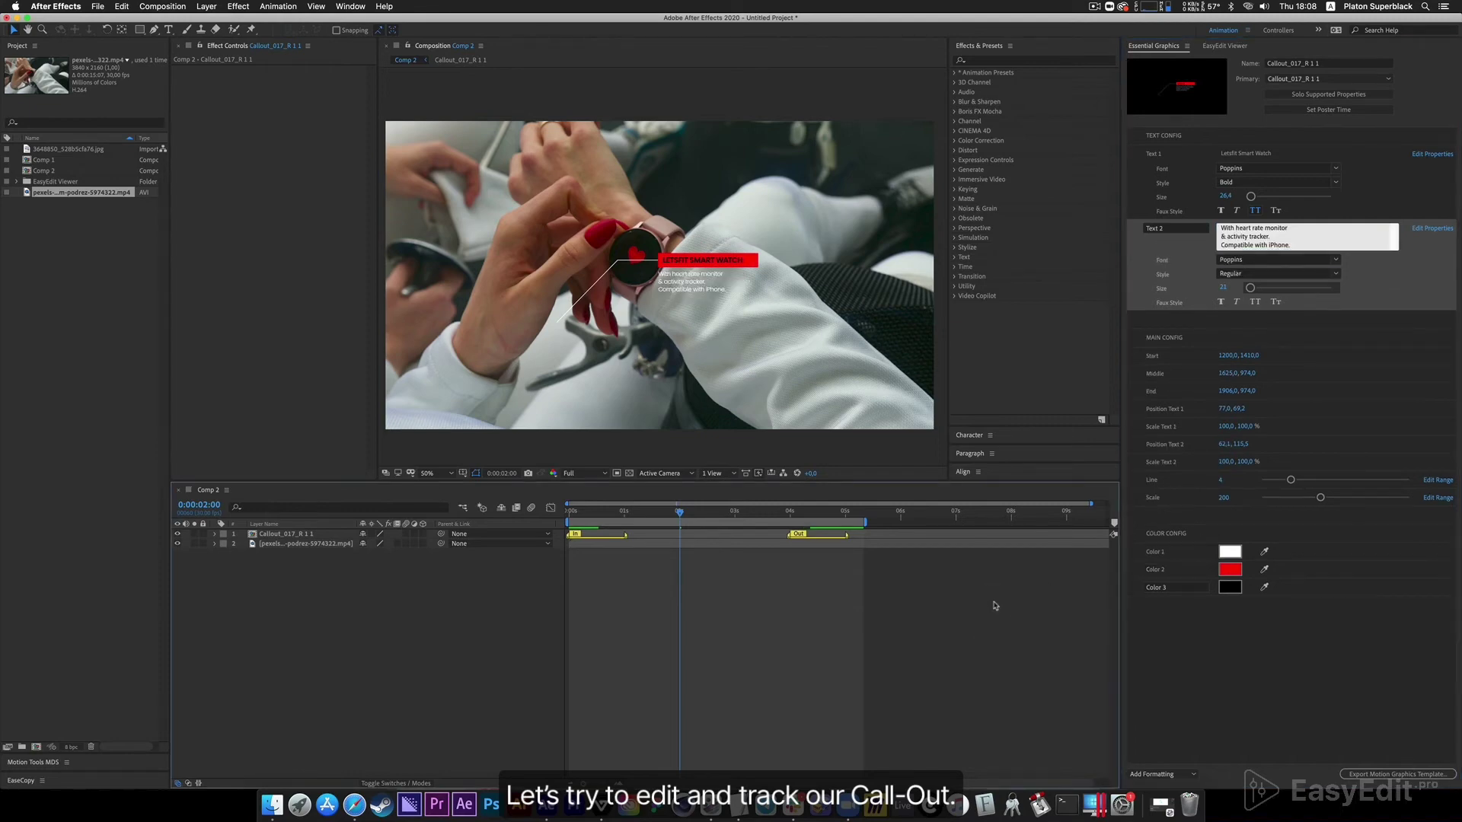
{"action": "left_click", "coordinate": [1192, 669]}
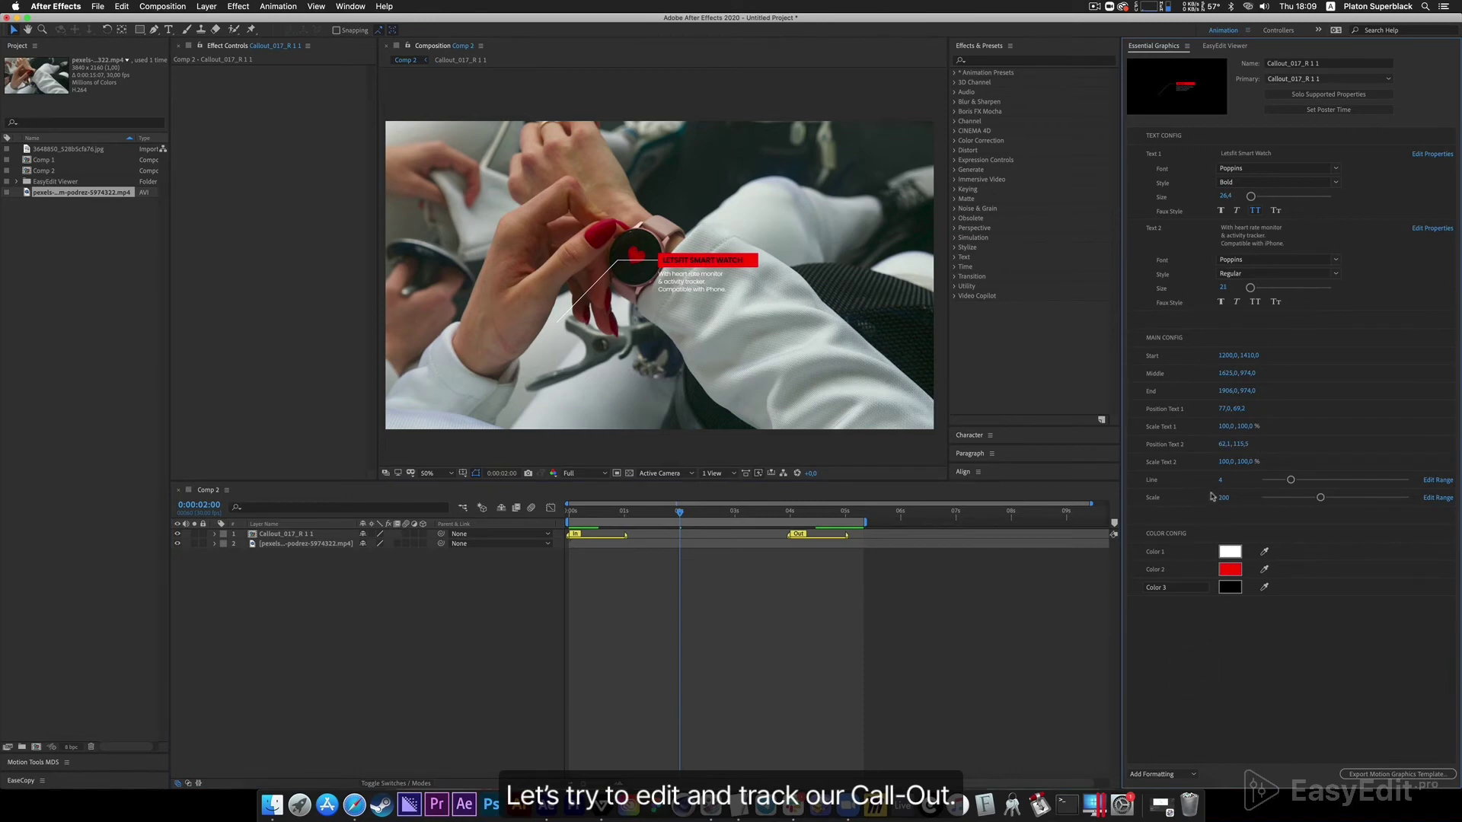
- Increase the callout's Scale to about 273 and rewrap Text 2 onto two lines, breaking after "& activity"
{"action": "left_click_drag", "start_coordinate": [1320, 498], "coordinate": [1341, 497]}
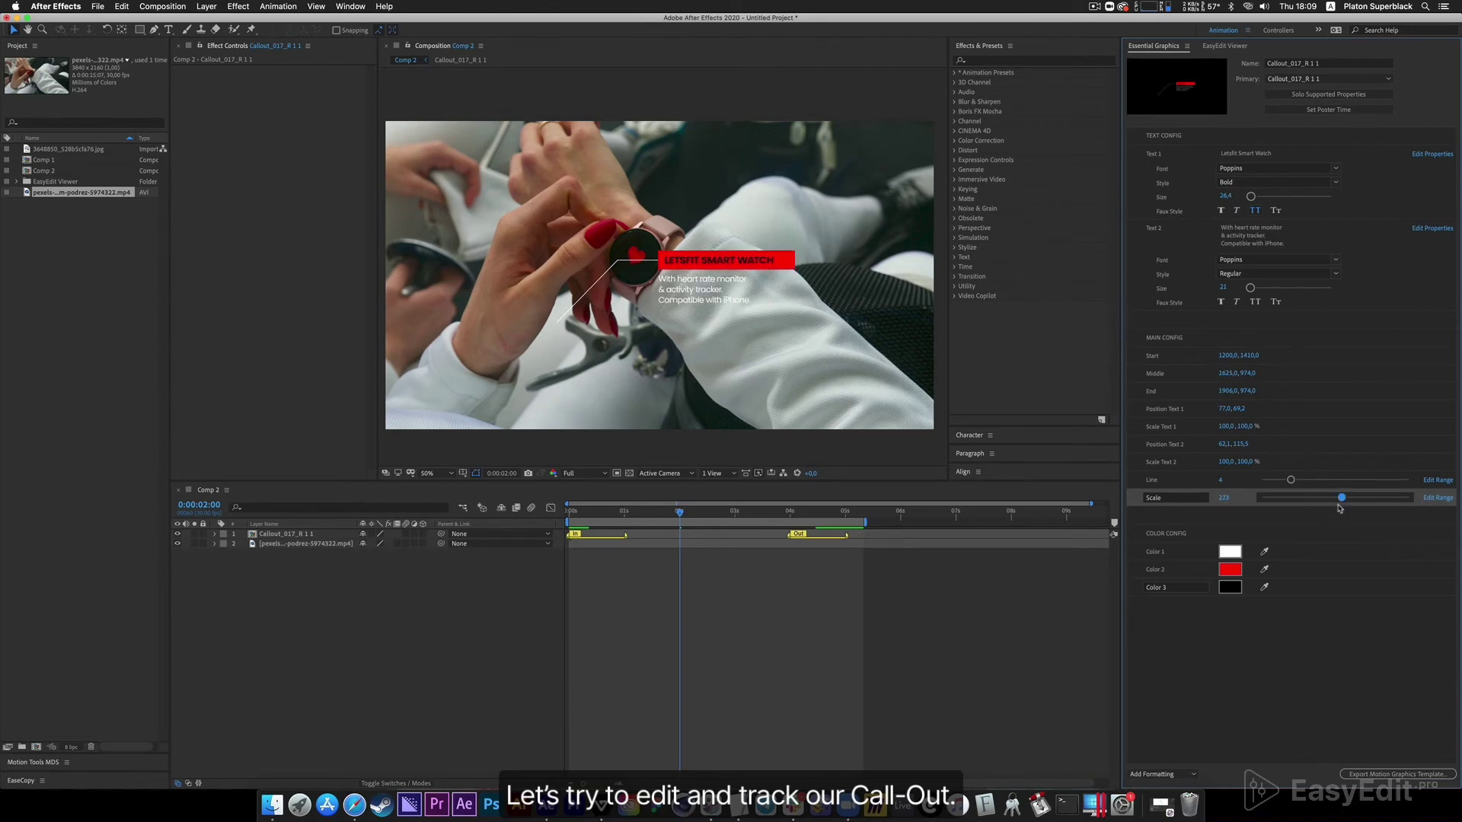
{"action": "left_click", "coordinate": [1264, 245]}
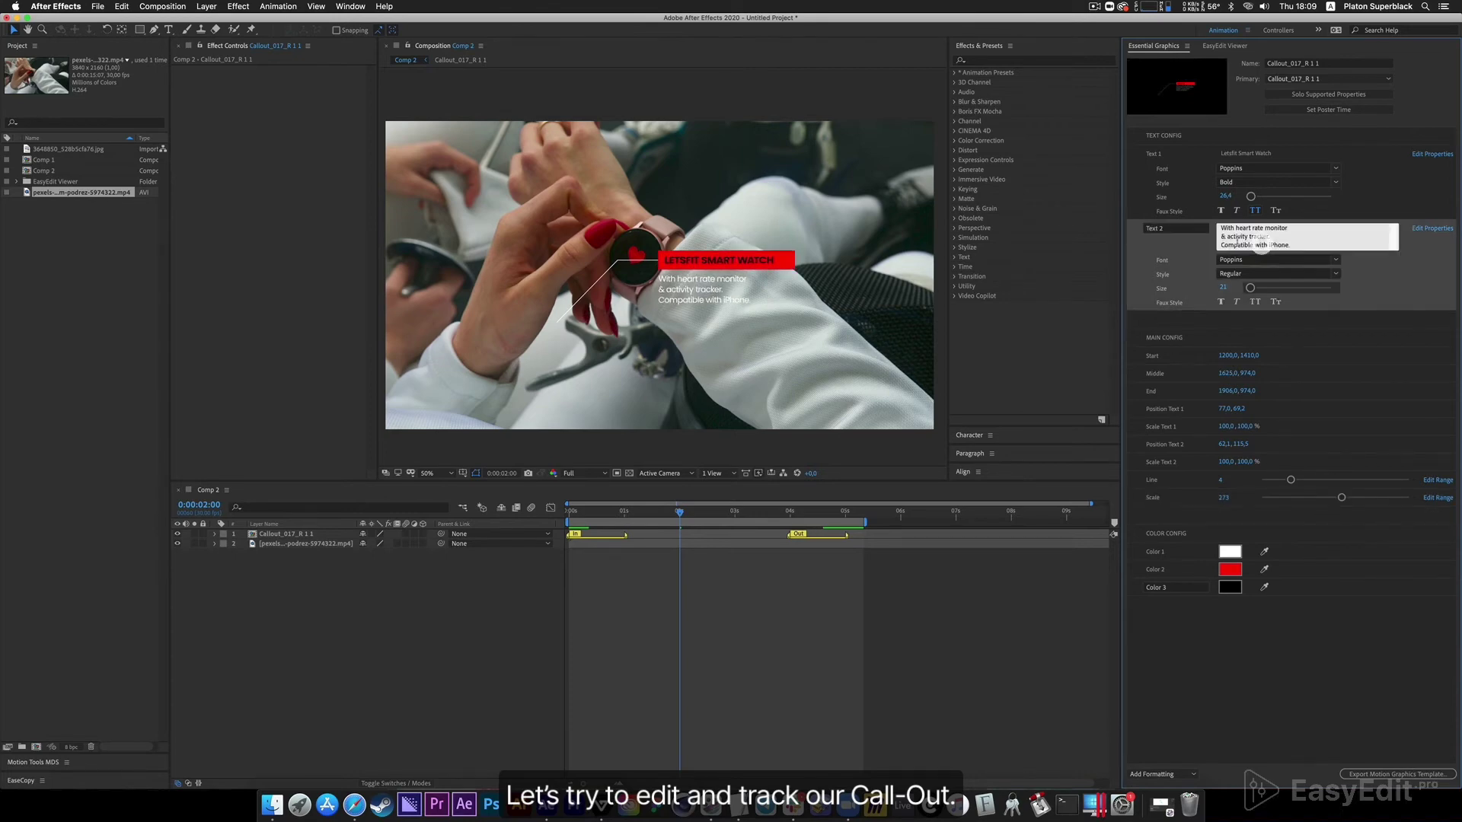
{"action": "key", "text": "Delete"}
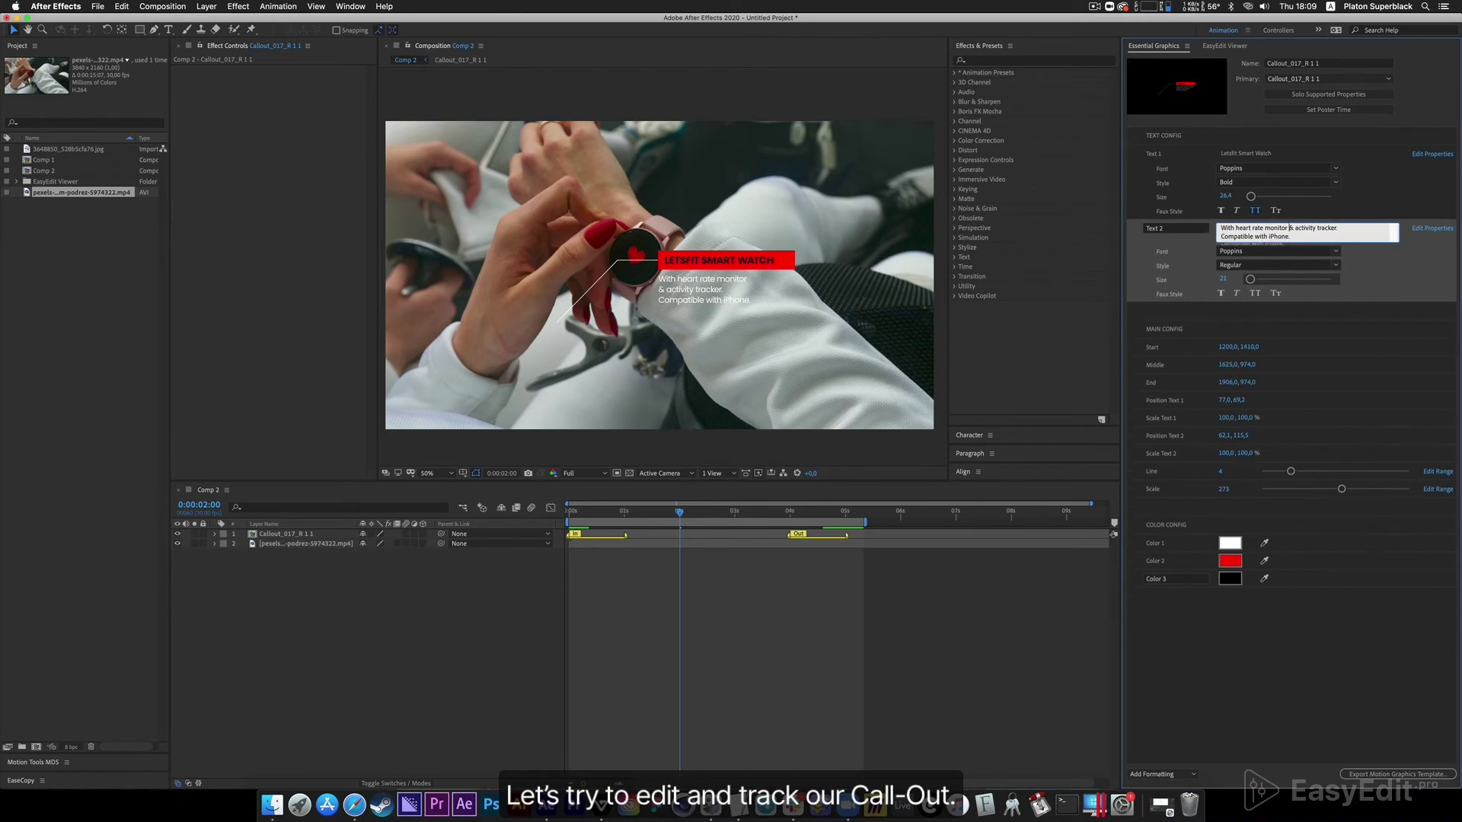
{"action": "left_click", "coordinate": [1316, 227]}
{"action": "key", "text": "Return"}
{"action": "key", "text": "Right"}
{"action": "key", "text": "BackSpace"}
{"action": "left_click", "coordinate": [524, 643]}
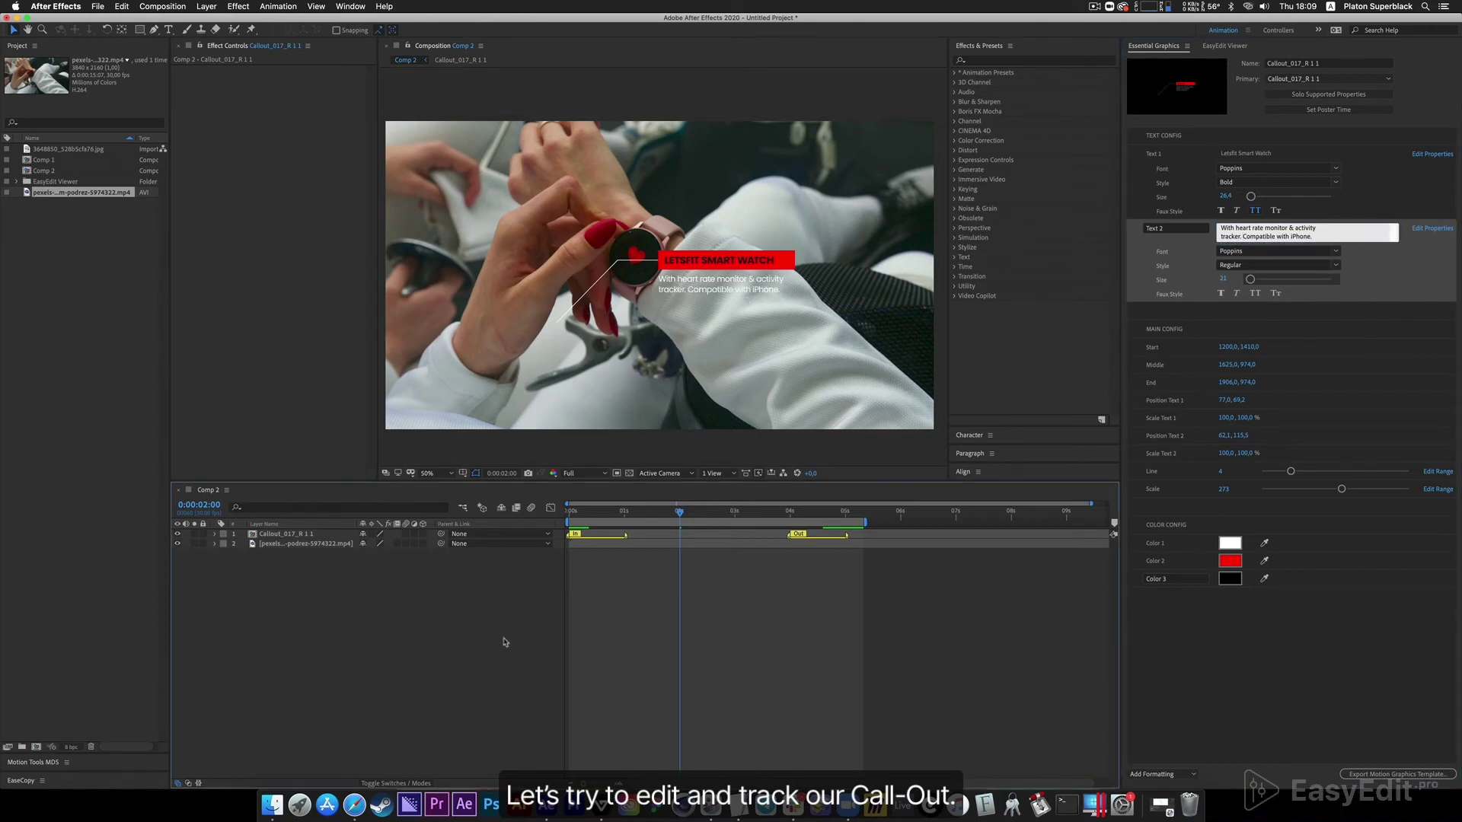
- Increase the callout's Scale Text 2 value to 108%
{"action": "left_click_drag", "start_coordinate": [1221, 457], "coordinate": [1223, 454]}
{"action": "left_click", "coordinate": [1224, 453]}
{"action": "key", "text": "Up"}
{"action": "key", "text": "Up"}
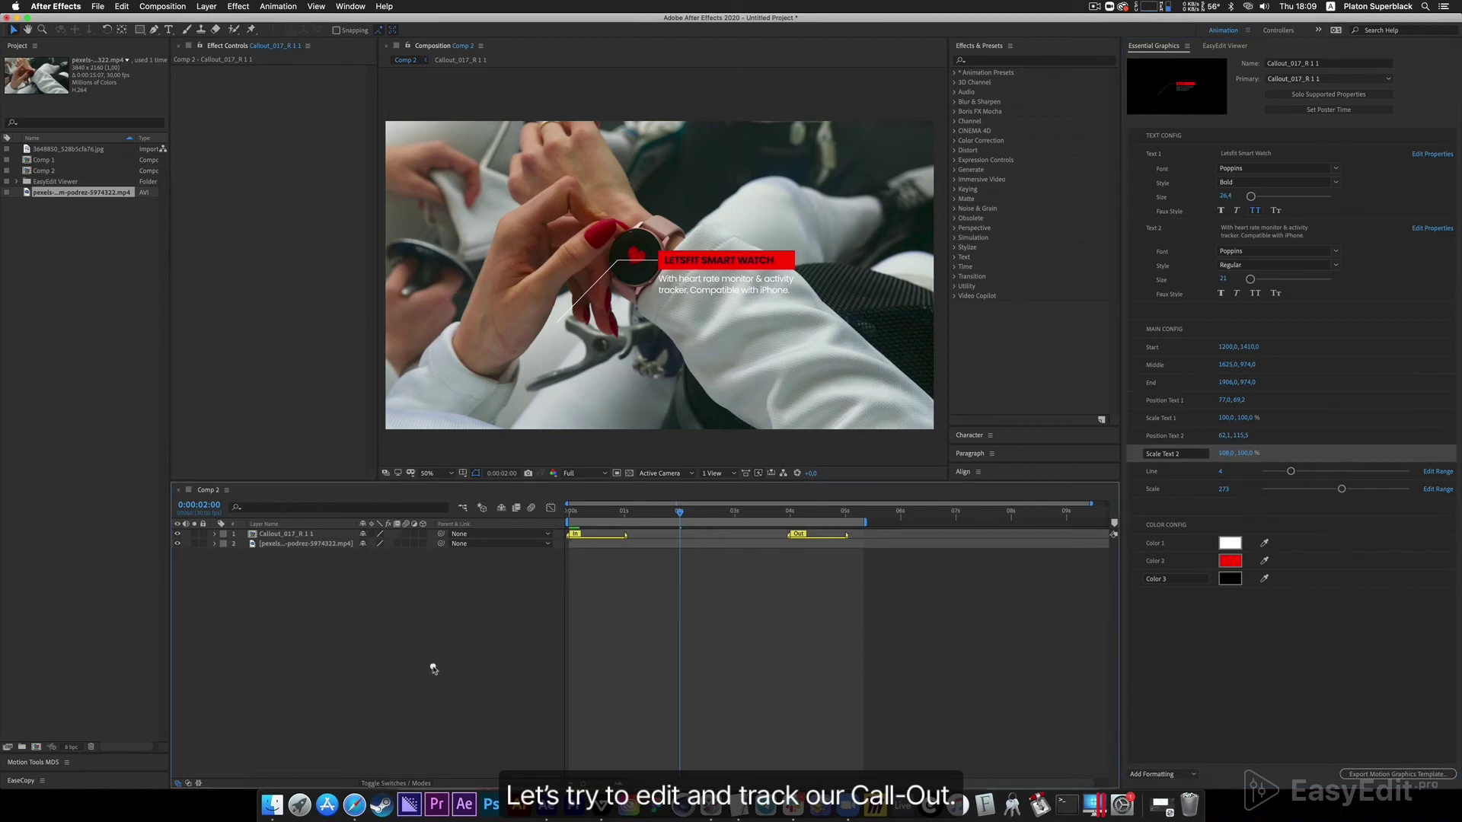
- Set Position Text 1 to 95, 70 to center the heading inside the callout's red bar
{"action": "left_click", "coordinate": [1224, 405]}
{"action": "left_click", "coordinate": [1224, 401]}
{"action": "key", "text": "Up"}
{"action": "key", "text": "Up"}
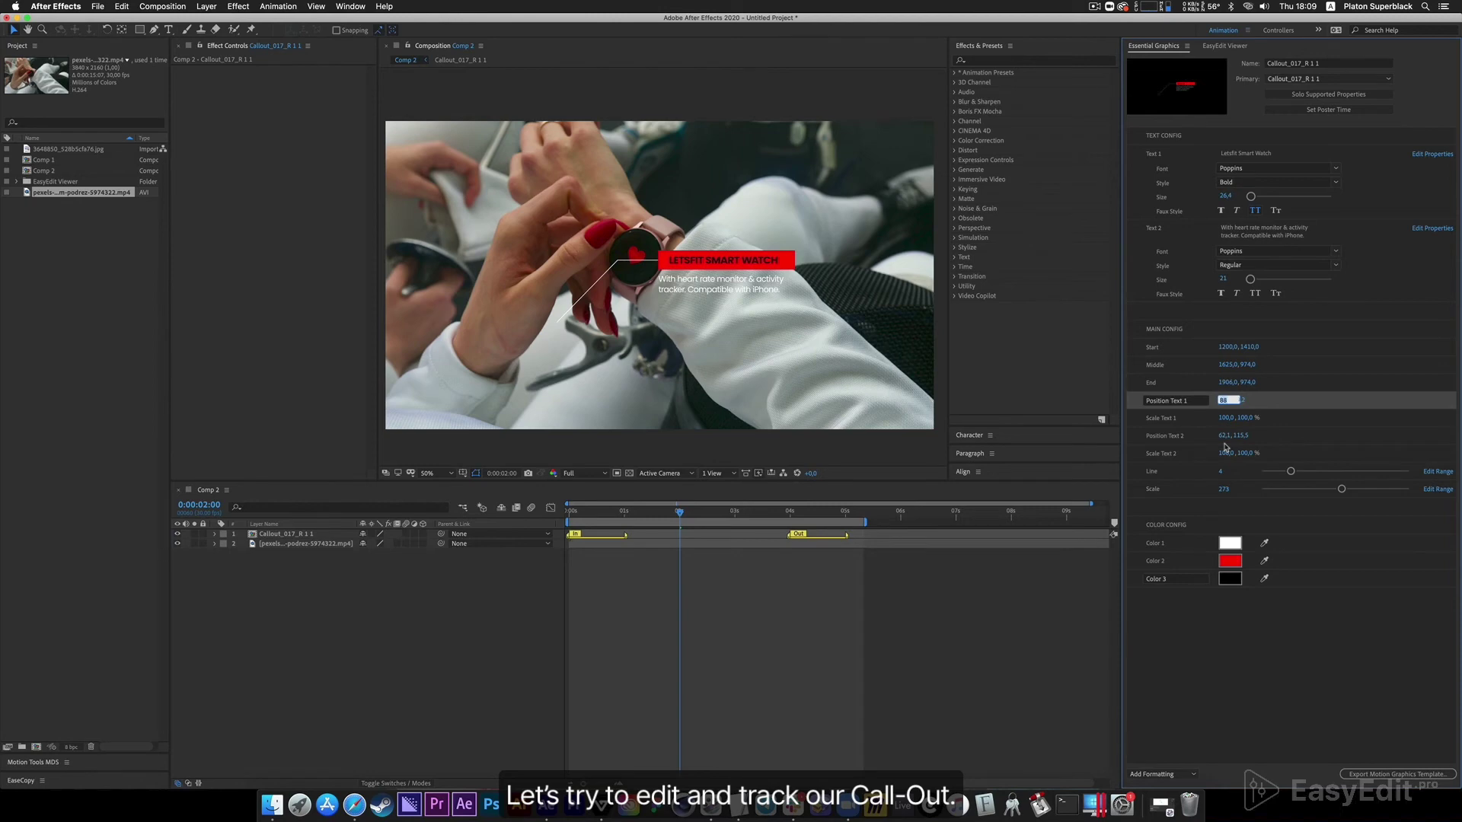
{"action": "key", "text": "Up"}
{"action": "left_click", "coordinate": [1243, 402]}
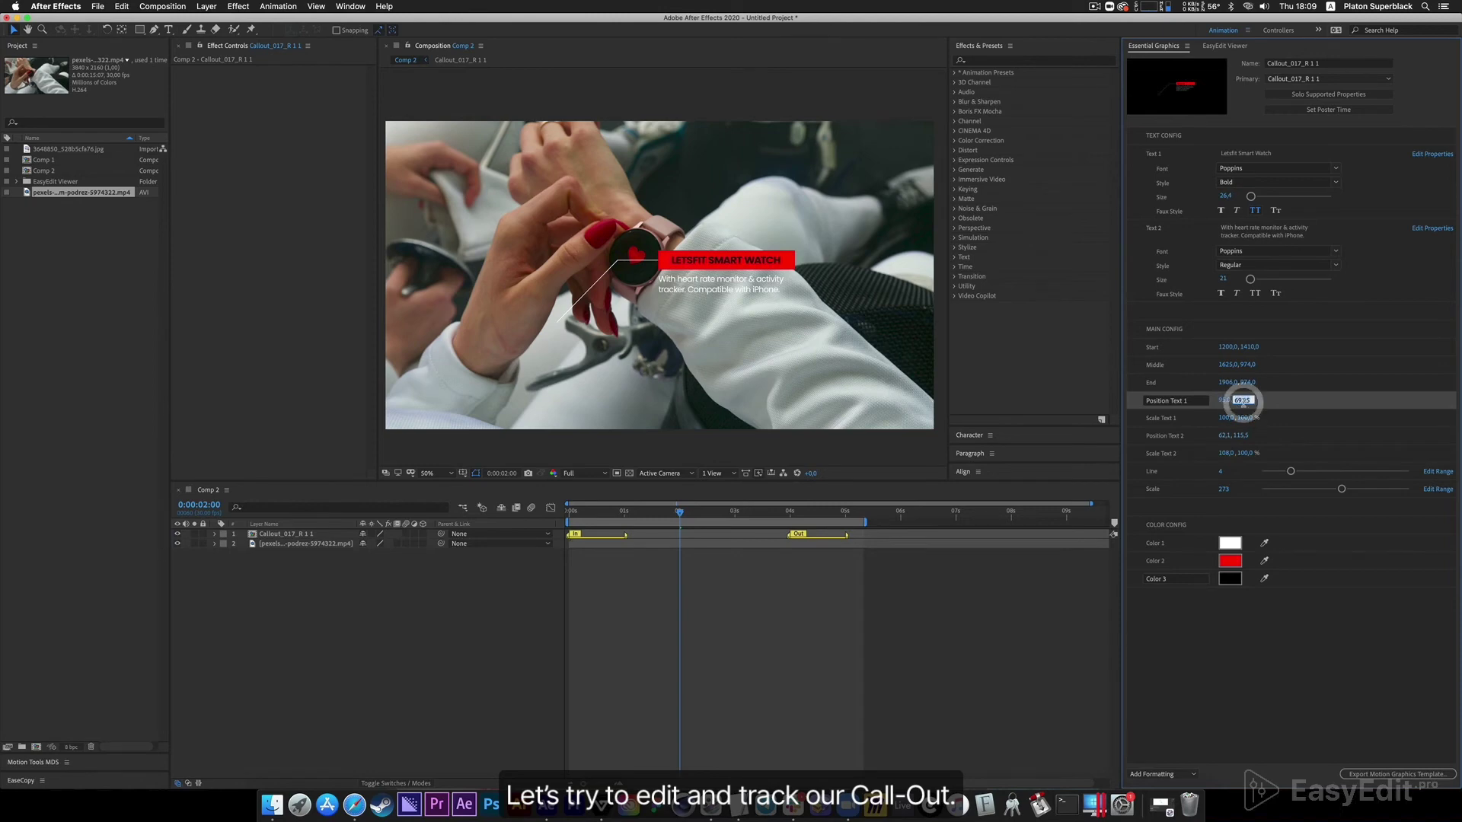
{"action": "left_click", "coordinate": [442, 631]}
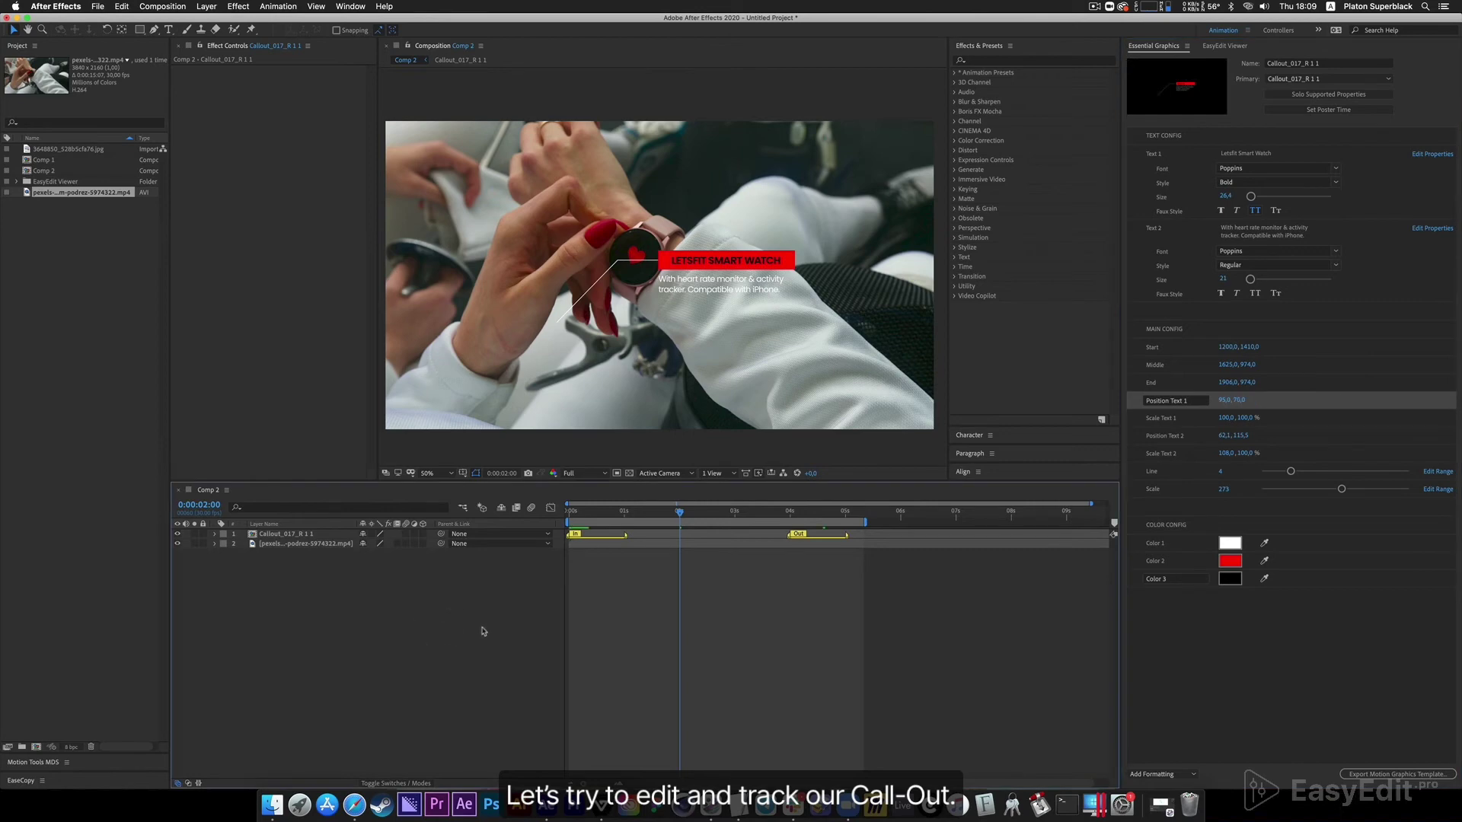
{"action": "left_click", "coordinate": [470, 632]}
{"action": "left_click", "coordinate": [471, 634]}
- Keyframe the callout layer's Position at 0:00:00:01, moving it to about 2503, 514 so its line starts at the watch
{"action": "left_click", "coordinate": [303, 535]}
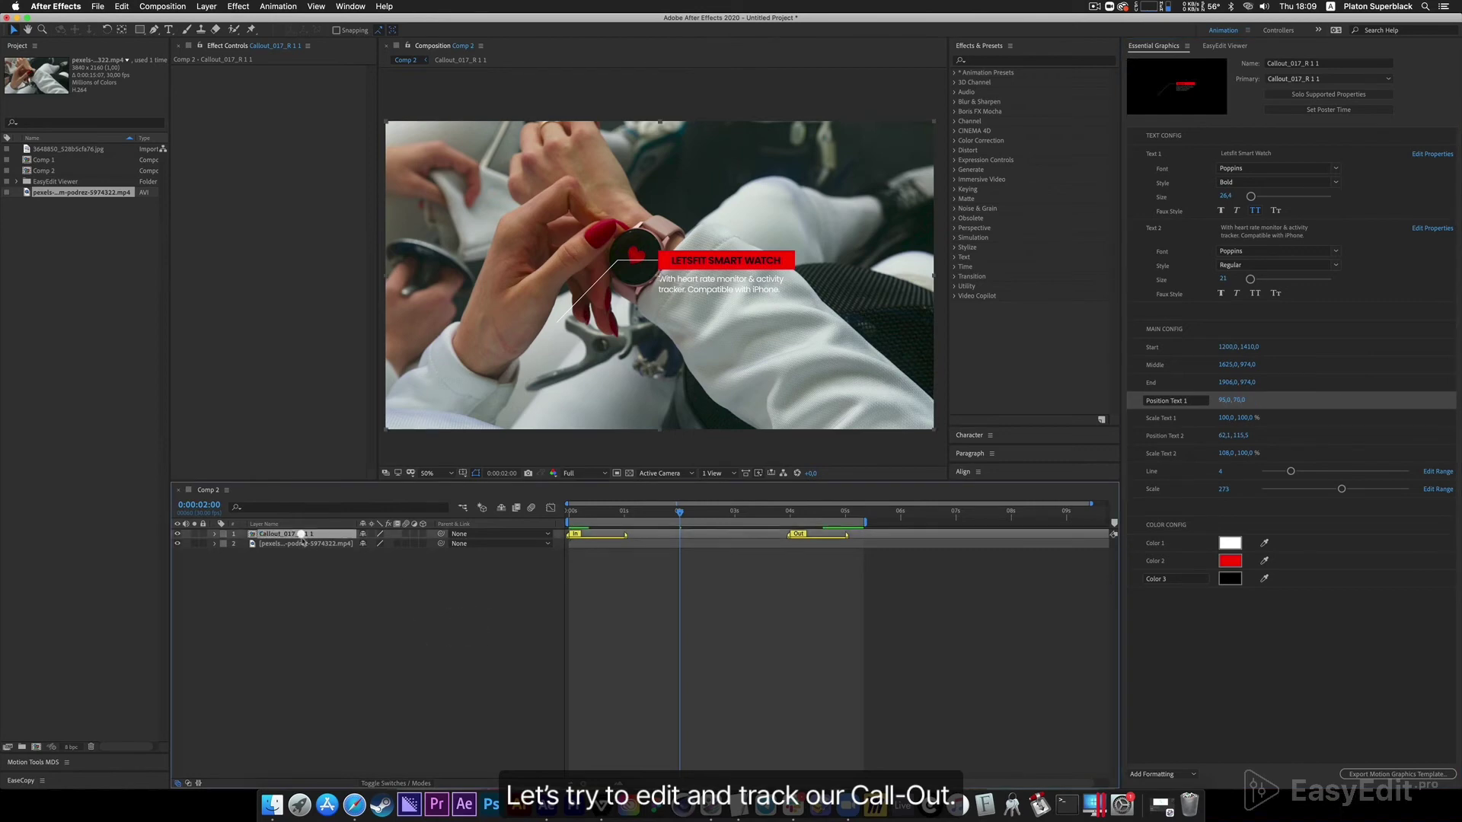
{"action": "key", "text": "u"}
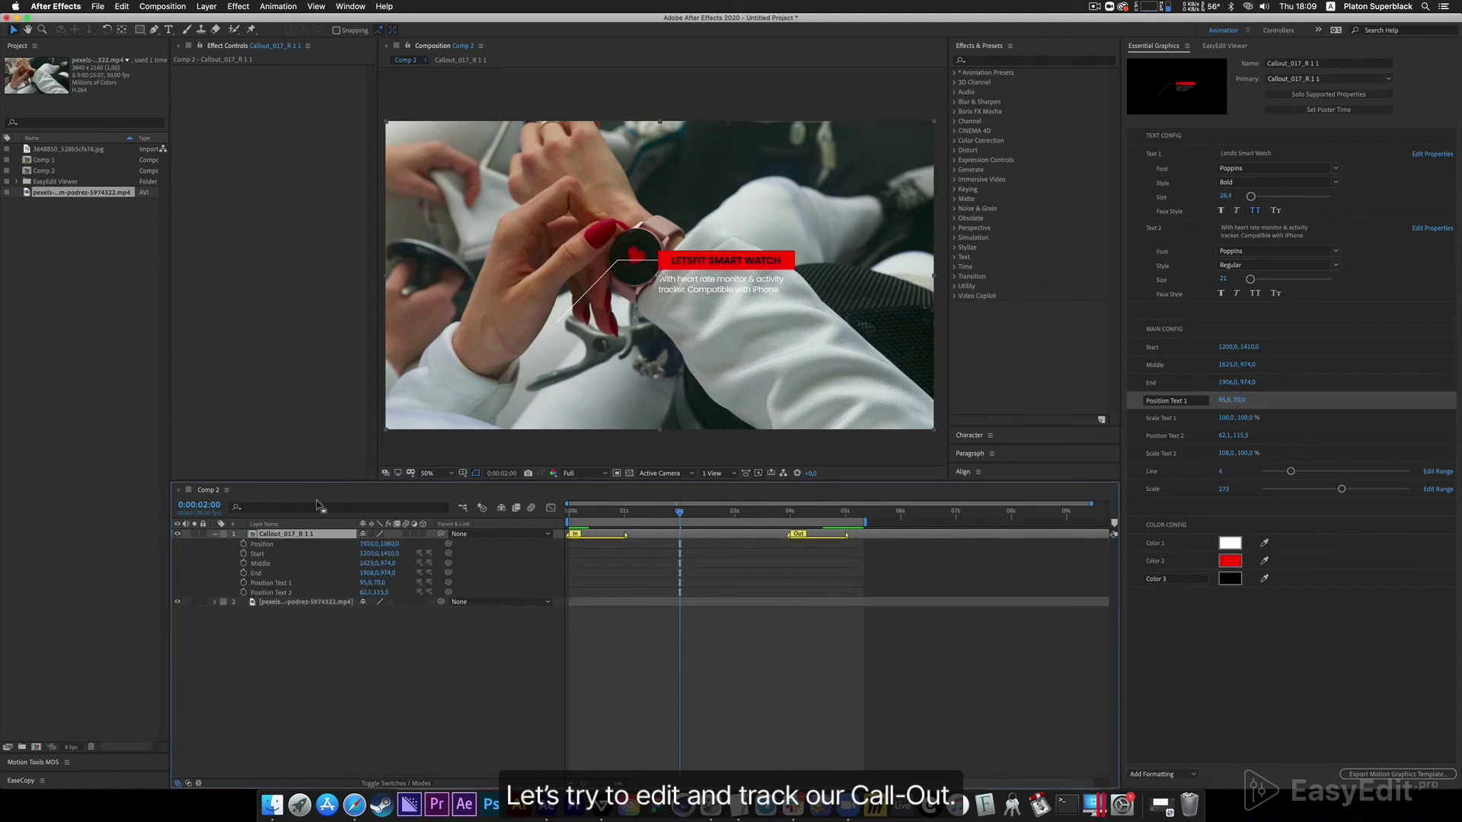
{"action": "left_click_drag", "start_coordinate": [637, 516], "coordinate": [574, 517]}
{"action": "key", "text": "period"}
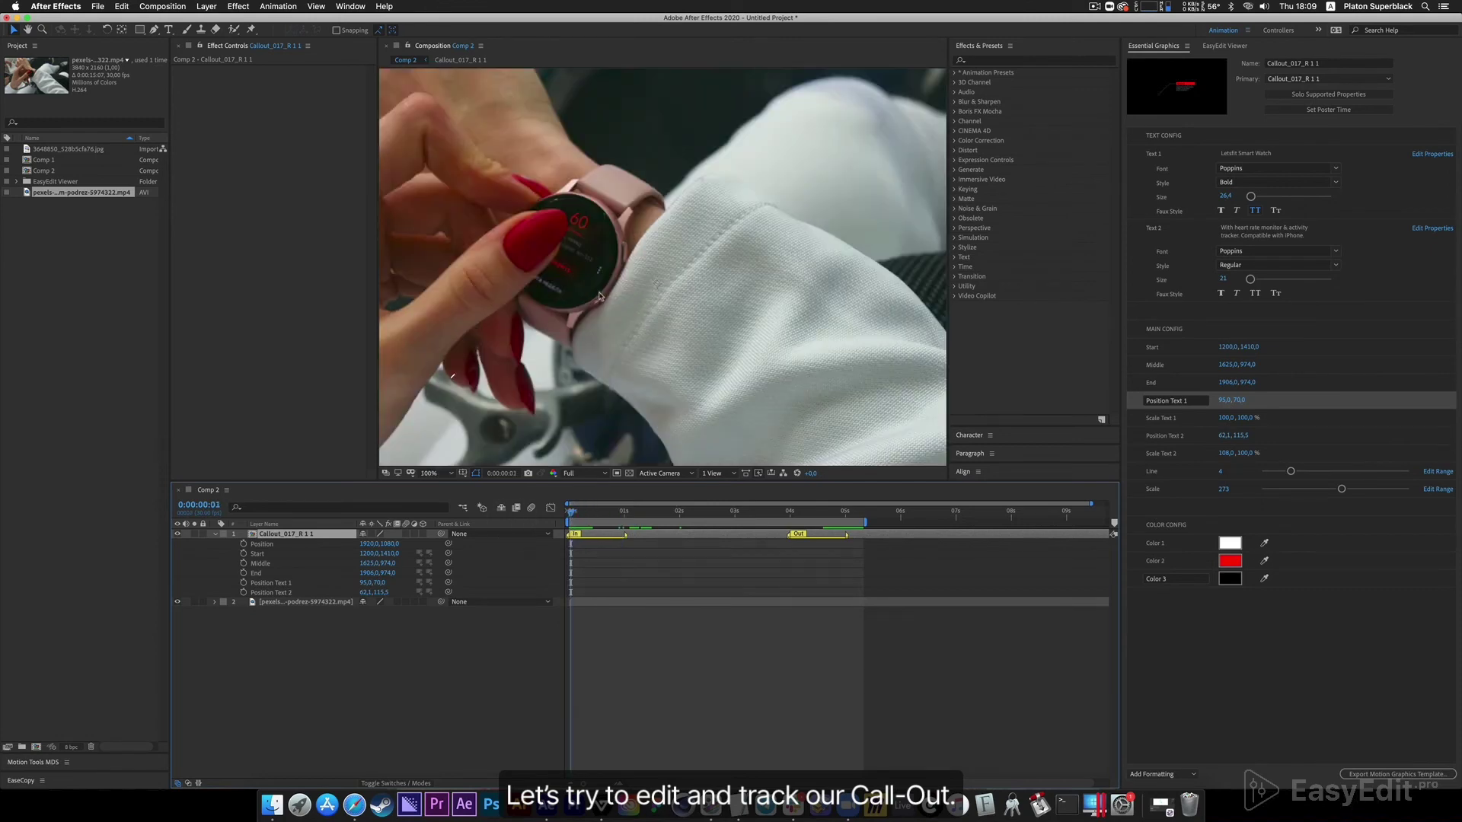
{"action": "left_click", "coordinate": [244, 543]}
{"action": "mouse_move", "coordinate": [368, 543]}
{"action": "left_mouse_down"}
{"action": "mouse_move", "coordinate": [443, 544]}
{"action": "mouse_move", "coordinate": [317, 522]}
{"action": "left_mouse_up"}
{"action": "mouse_move", "coordinate": [205, 463]}
{"action": "left_mouse_down"}
{"action": "mouse_move", "coordinate": [152, 437]}
{"action": "mouse_move", "coordinate": [173, 437]}
{"action": "left_mouse_up"}
{"action": "left_click_drag", "start_coordinate": [396, 543], "coordinate": [413, 538]}
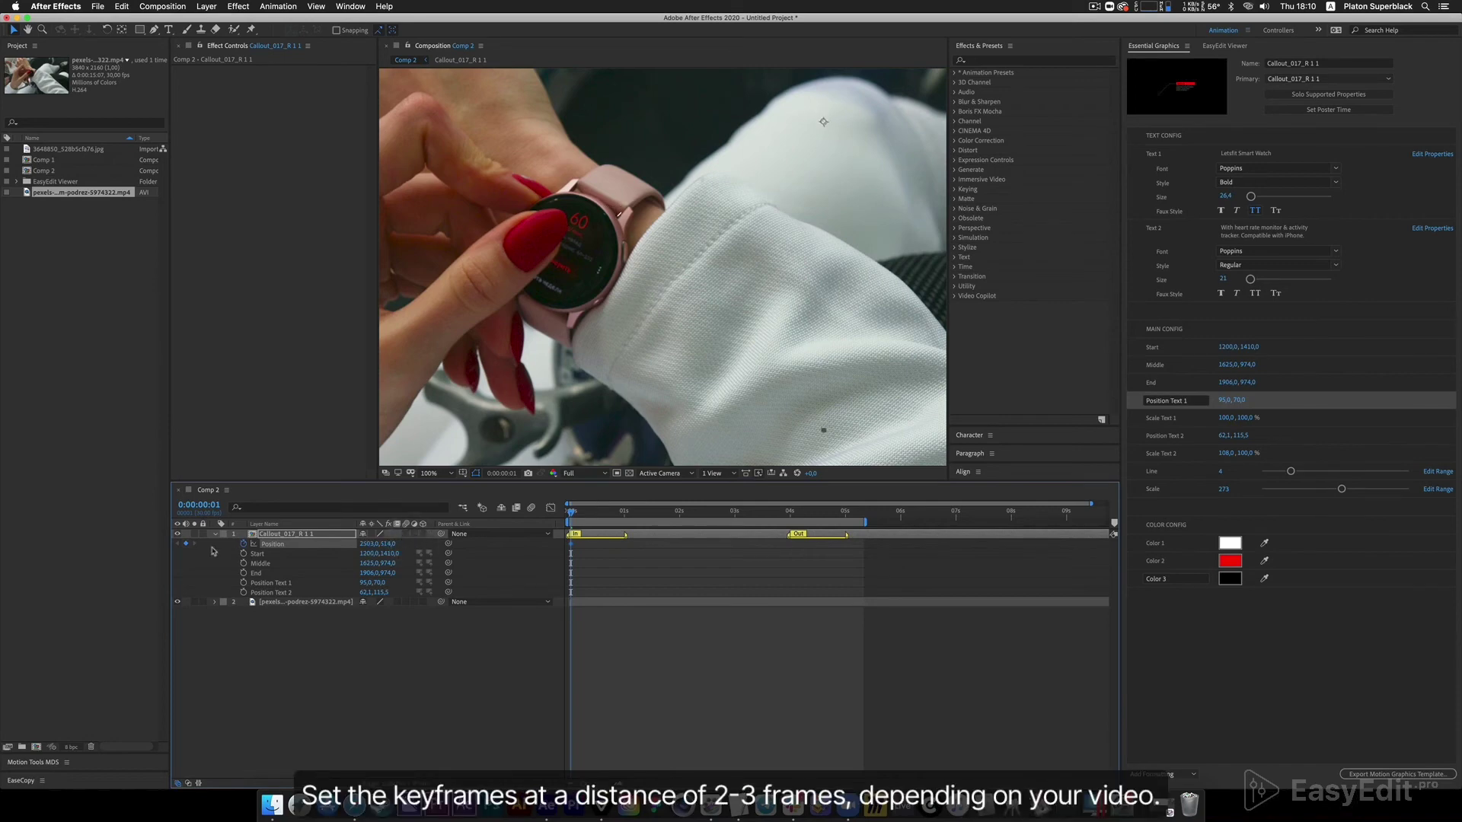
- Keyframe the callout layer's Position at 0:00:00:04 and 0:00:00:06 so its line start follows the watch
{"action": "key", "text": "Page_Down"}
{"action": "key", "text": "Page_Down"}
{"action": "key", "text": "Page_Down"}
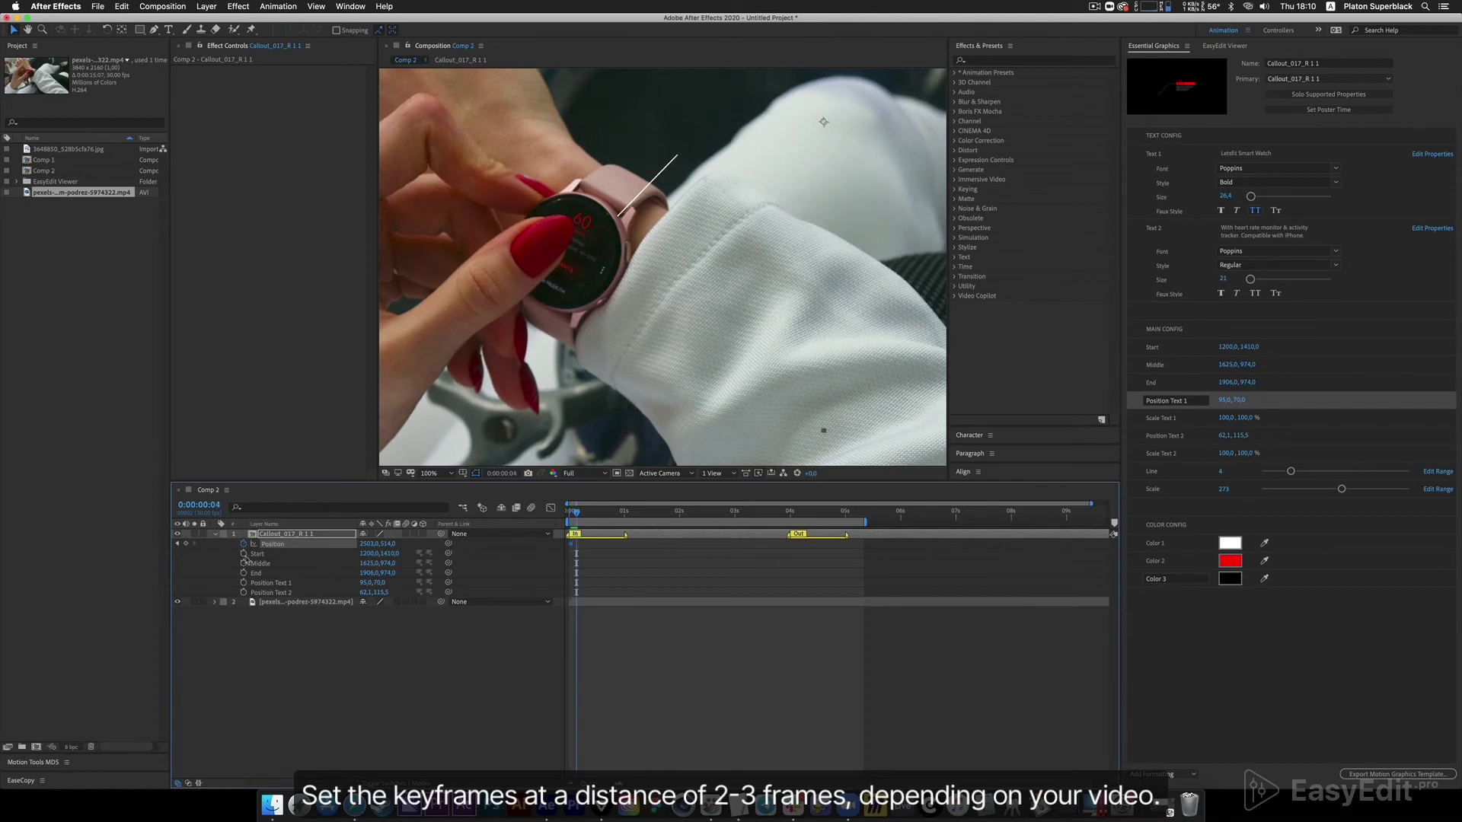
{"action": "key", "text": "Page_Down"}
{"action": "key", "text": "Page_Down"}
{"action": "left_click_drag", "start_coordinate": [366, 543], "coordinate": [370, 545]}
- Keyframe the callout's Position at 0:00:00:09, keeping the line start on the watch's edge
{"action": "key", "text": "Page_Down"}
{"action": "key", "text": "Page_Down"}
{"action": "key", "text": "Page_Down"}
{"action": "left_click", "coordinate": [370, 543]}
{"action": "key", "text": "Return"}
- Keyframe the callout's Position at 0:00:00:12, moving it to about 2528, 514 on the watch's edge
{"action": "key", "text": "Page_Down"}
{"action": "key", "text": "Page_Down"}
{"action": "key", "text": "Page_Down"}
{"action": "left_click_drag", "start_coordinate": [360, 545], "coordinate": [367, 543]}
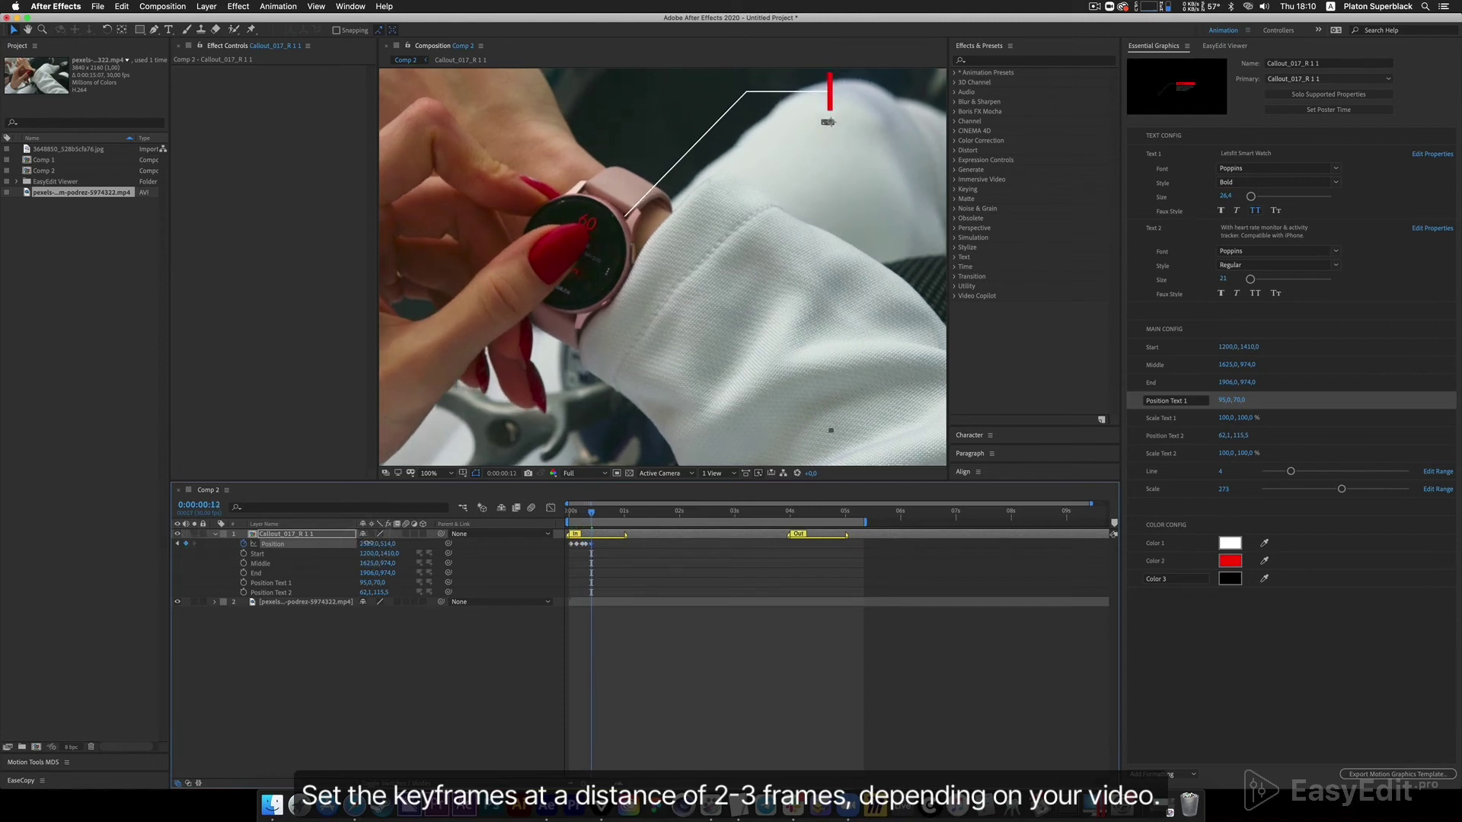
{"action": "scroll", "coordinate": [694, 296], "scroll_direction": "up", "scroll_amount": 5}
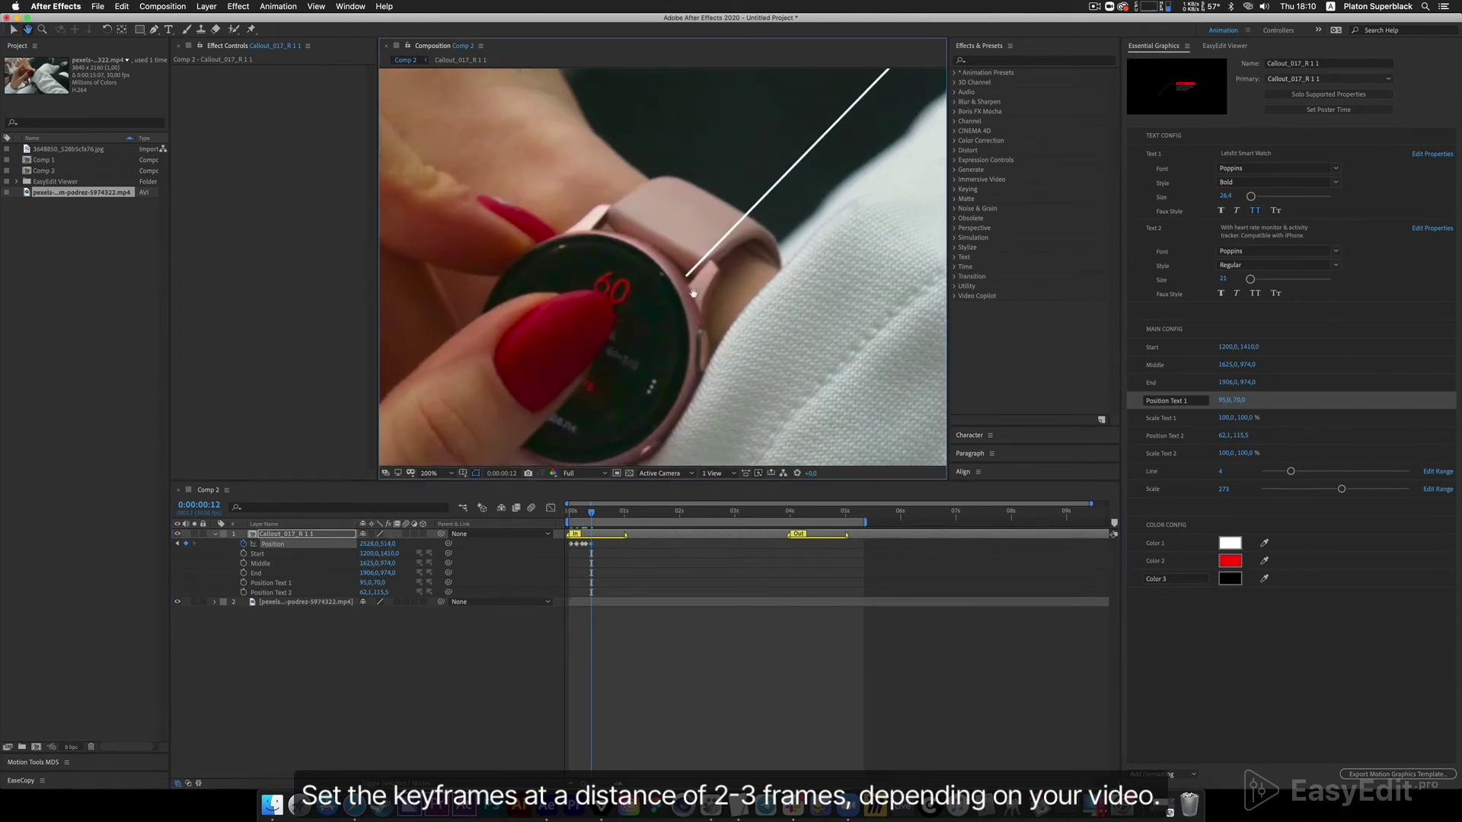
{"action": "scroll", "coordinate": [747, 333], "scroll_direction": "down", "scroll_amount": 2}
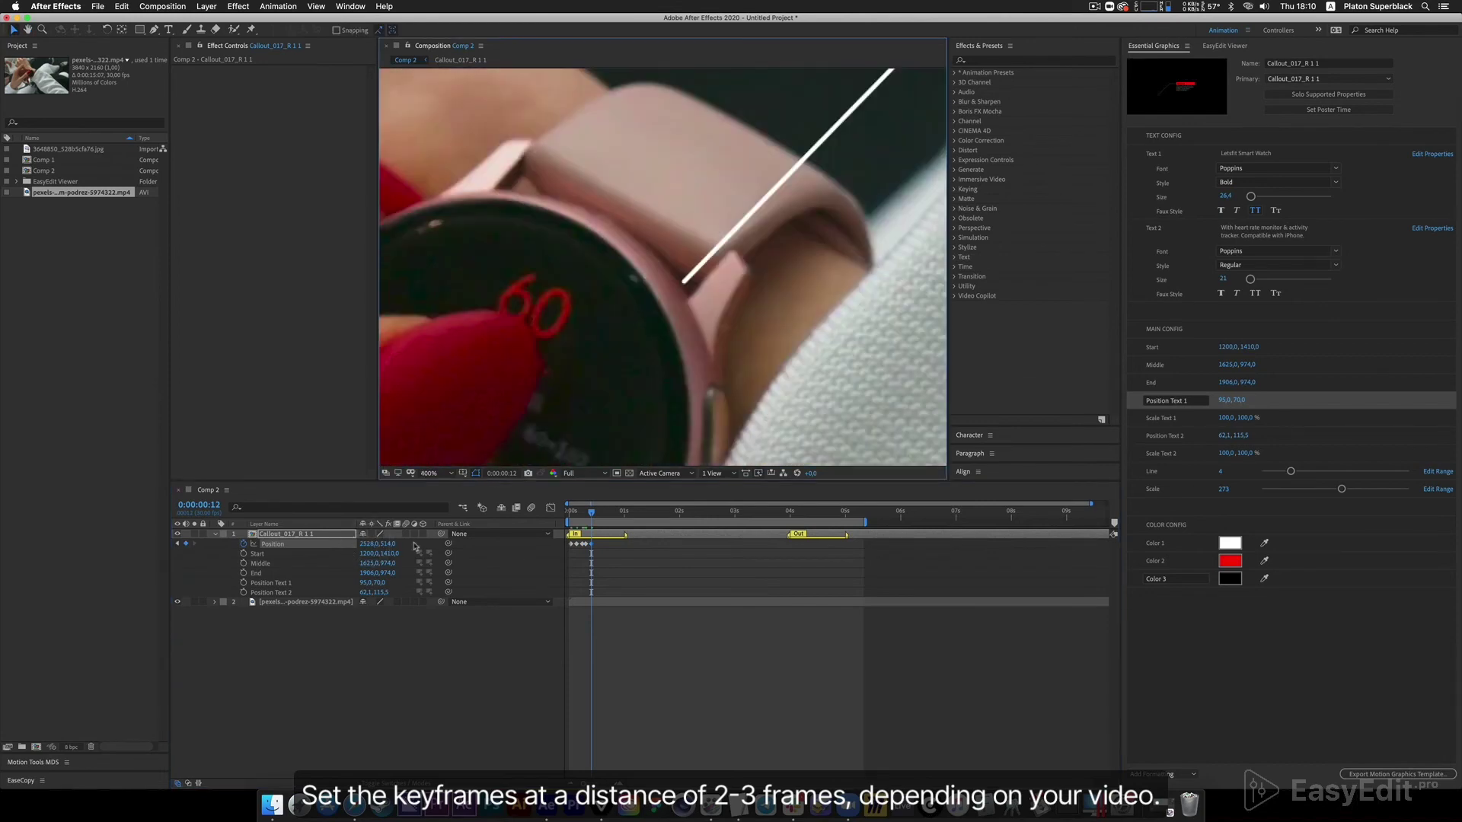
{"action": "left_click_drag", "start_coordinate": [369, 542], "coordinate": [361, 547]}
- Keyframe the callout's Position at 0:00:00:15 at about 2537, 514 and hold that value with a keyframe at 0:00:00:18
{"action": "key", "text": "Page_Down"}
{"action": "key", "text": "Page_Down"}
{"action": "key", "text": "Page_Down"}
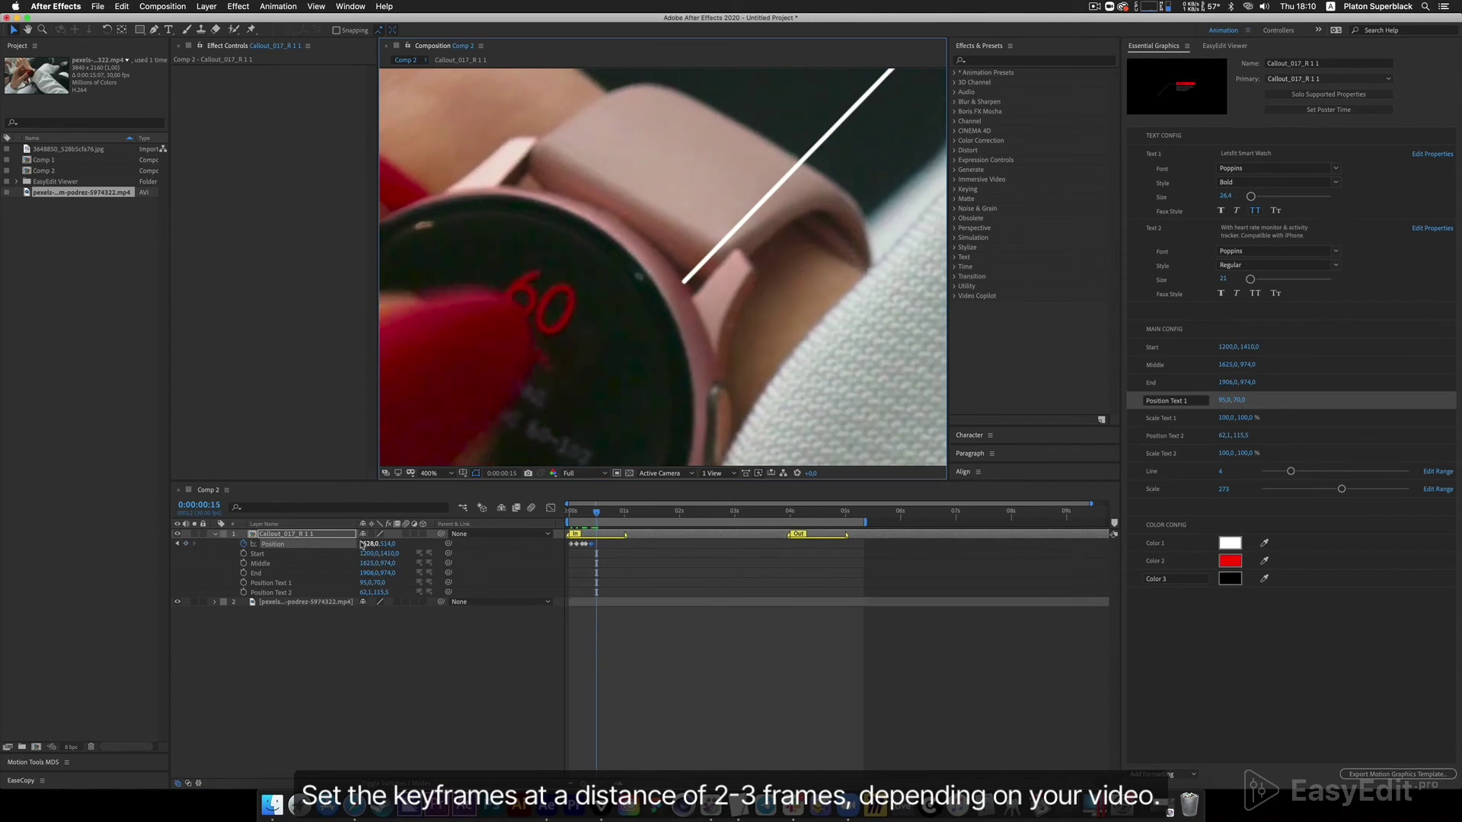
{"action": "left_click_drag", "start_coordinate": [369, 550], "coordinate": [373, 546]}
{"action": "key", "text": "Page_Down"}
{"action": "key", "text": "Page_Down"}
{"action": "key", "text": "Page_Down"}
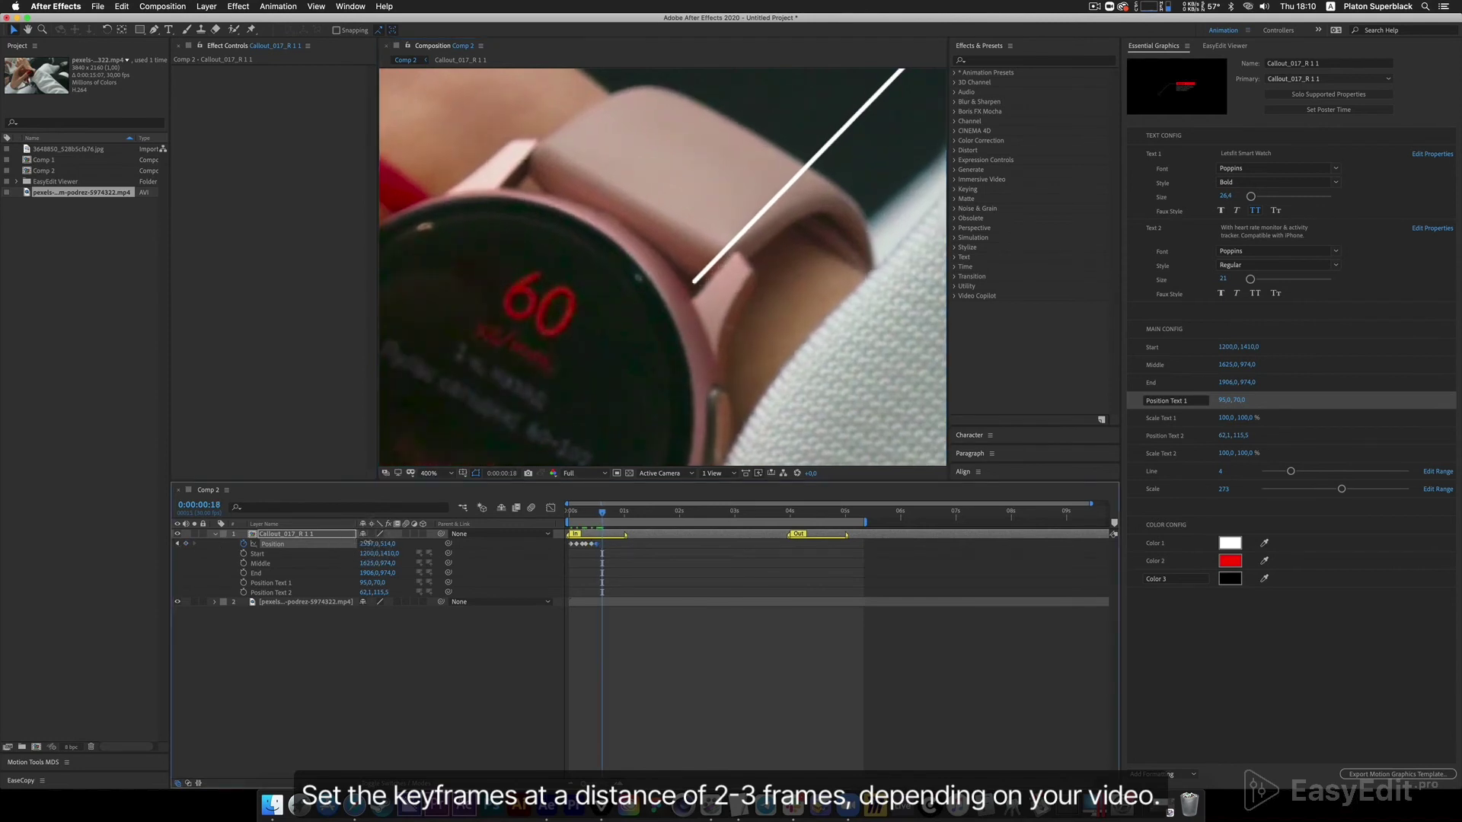
{"action": "left_click", "coordinate": [185, 544]}
- Keyframe the callout's Position at three-frame intervals past 0:00:00:18, ending at about 2551, 528
{"action": "key", "text": "Page_Down"}
{"action": "key", "text": "Page_Down"}
{"action": "key", "text": "Page_Down"}
{"action": "left_click_drag", "start_coordinate": [364, 543], "coordinate": [374, 543]}
{"action": "key", "text": "Page_Down"}
{"action": "key", "text": "Page_Down"}
{"action": "key", "text": "Page_Down"}
{"action": "left_click_drag", "start_coordinate": [371, 543], "coordinate": [383, 543]}
- Keyframe the callout's Position at 0:00:00:25 at about 2557, 528 and at 0:00:01:00 at about 2566, 518
{"action": "key", "text": "Page_Down"}
{"action": "key", "text": "Page_Down"}
{"action": "key", "text": "Page_Down"}
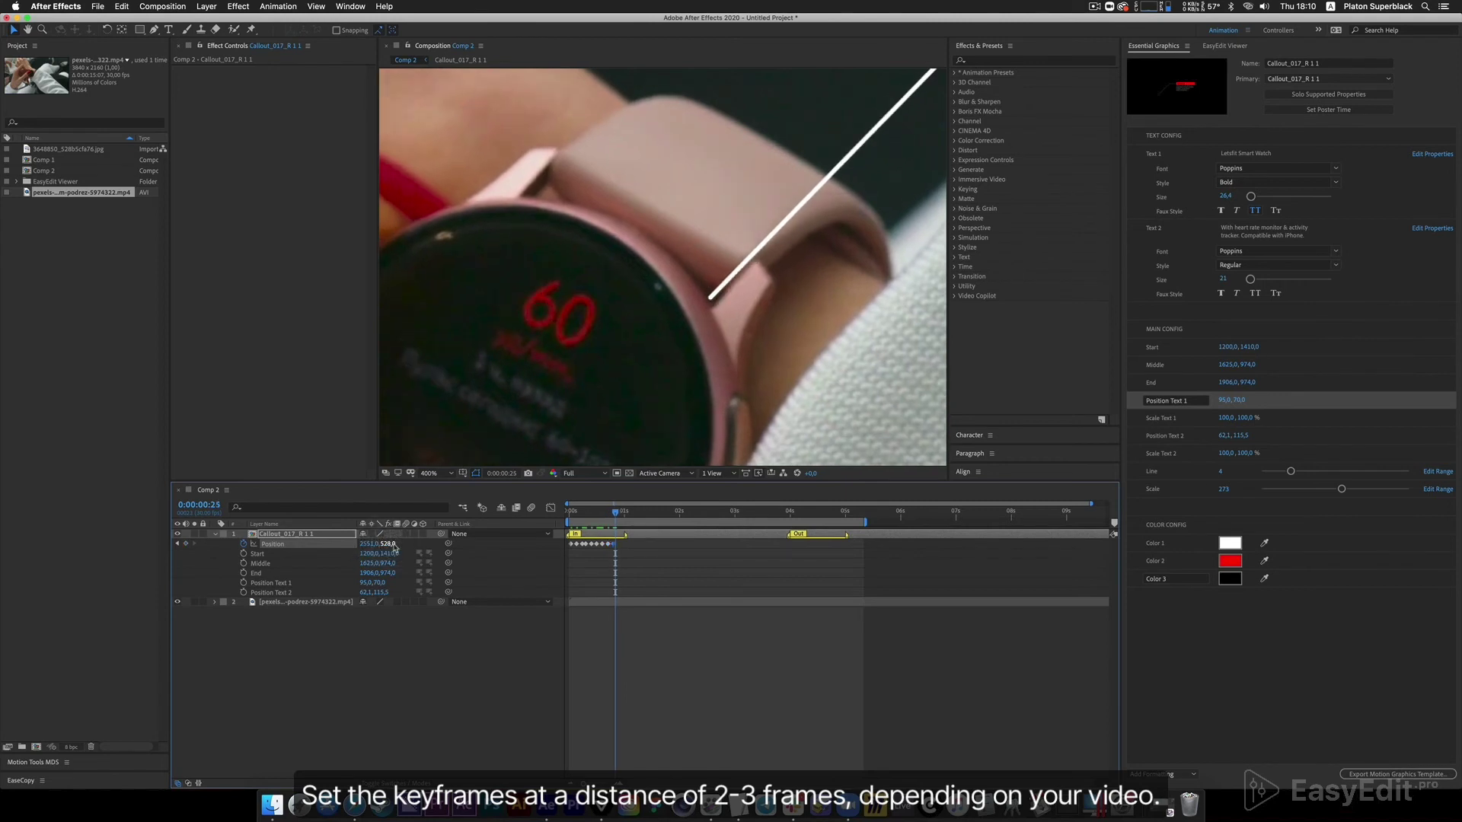
{"action": "left_click_drag", "start_coordinate": [374, 543], "coordinate": [379, 544]}
{"action": "key", "text": "Page_Down"}
{"action": "key", "text": "Page_Down"}
{"action": "key", "text": "Page_Down"}
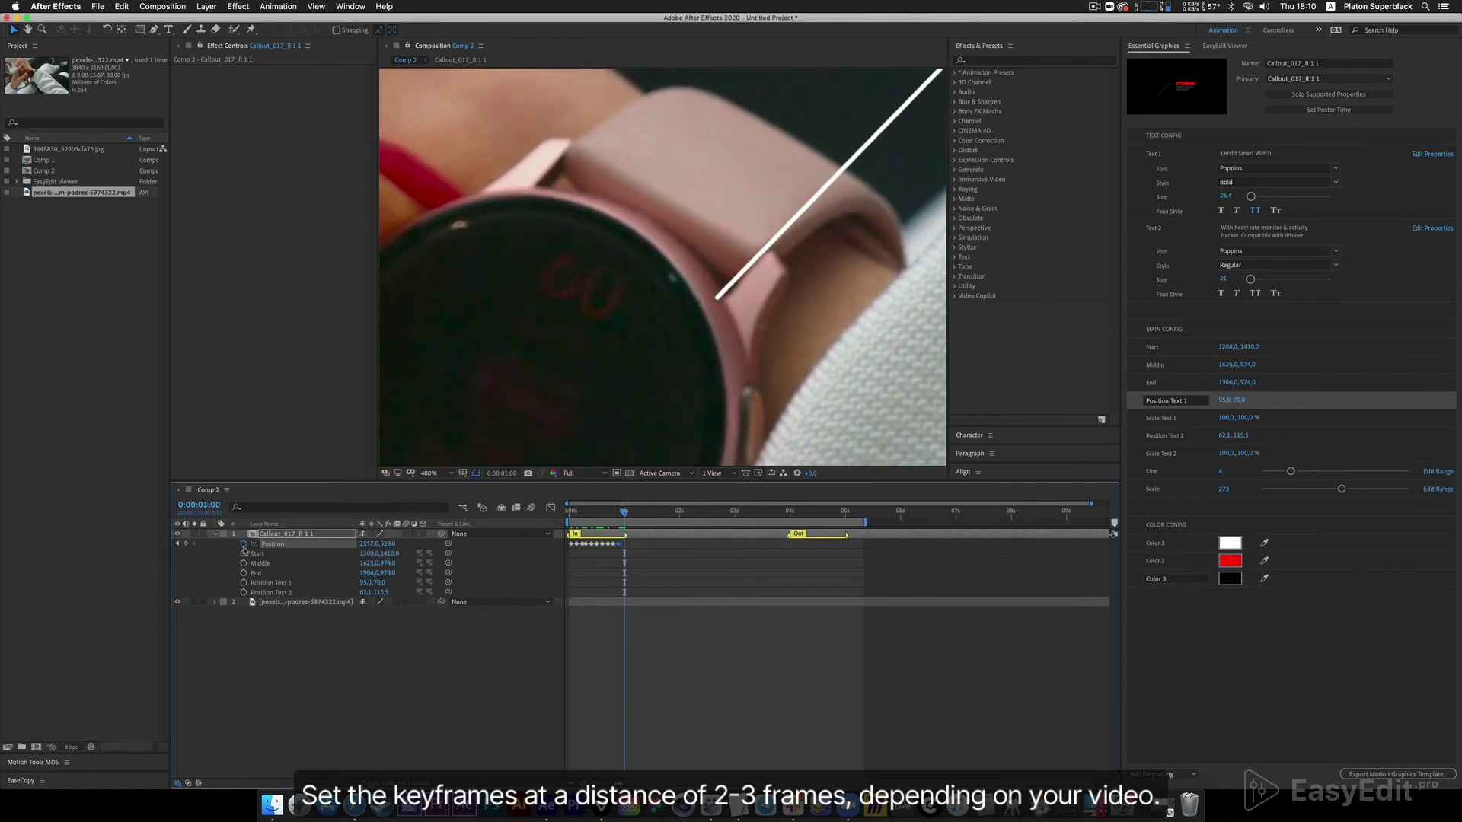
{"action": "left_click_drag", "start_coordinate": [383, 544], "coordinate": [371, 545]}
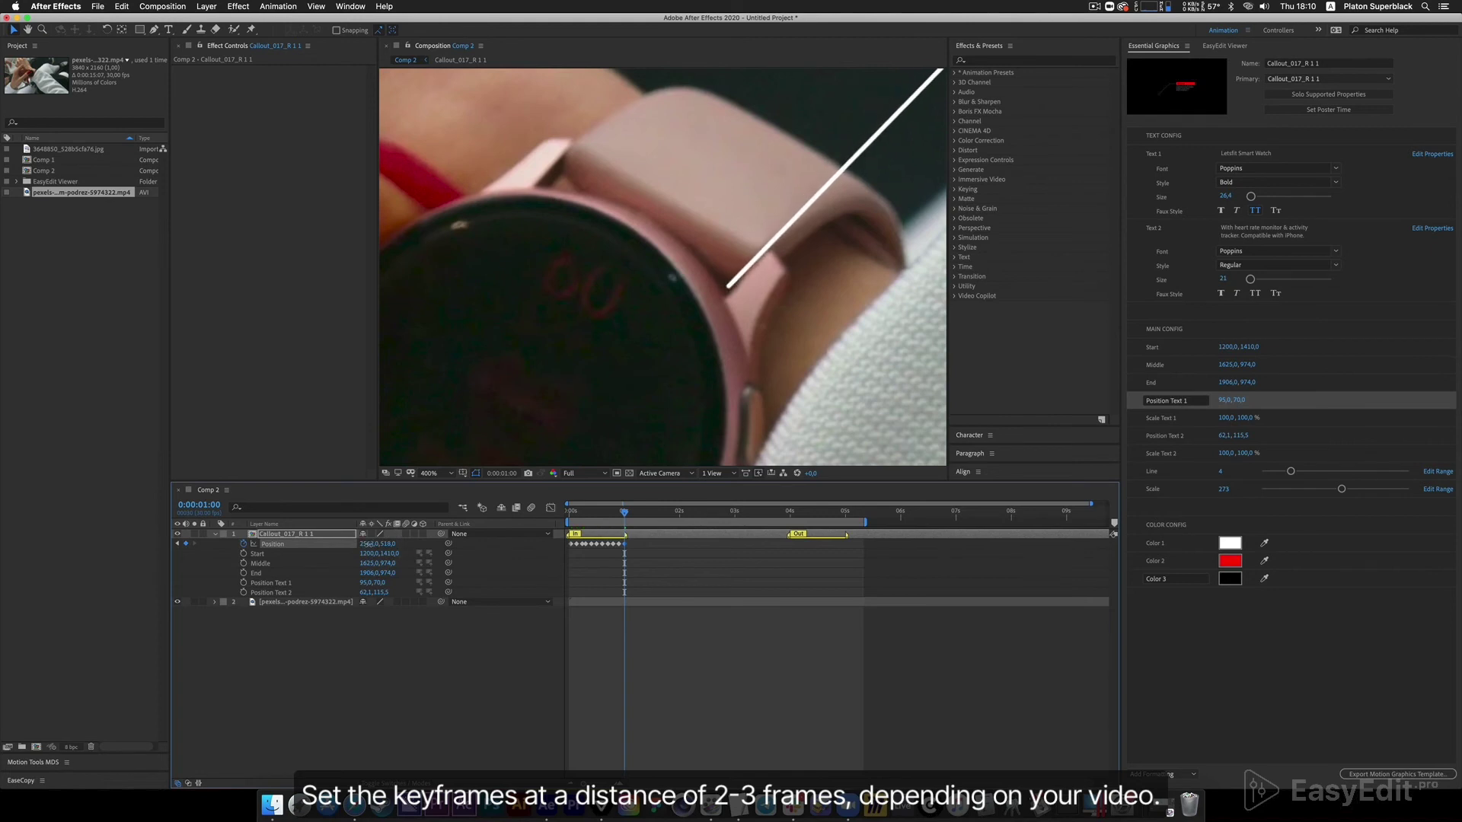
- Keyframe the callout's Position every three frames from 0:00:01:03 to 0:00:01:09, following the watch's edge
{"action": "key", "text": "Page_Down"}
{"action": "key", "text": "Page_Down"}
{"action": "key", "text": "Page_Down"}
{"action": "mouse_move", "coordinate": [370, 544]}
{"action": "left_mouse_down"}
{"action": "mouse_move", "coordinate": [382, 545]}
{"action": "mouse_move", "coordinate": [358, 549]}
{"action": "mouse_move", "coordinate": [393, 544]}
{"action": "left_mouse_up"}
{"action": "key", "text": "Page_Down"}
{"action": "key", "text": "Page_Down"}
{"action": "key", "text": "Page_Down"}
{"action": "key", "text": "Page_Down"}
{"action": "key", "text": "Page_Down"}
{"action": "key", "text": "Page_Down"}
- Keyframe the callout's Position every three frames from 0:00:01:12 to 0:00:01:18 so the line stays on the watch
{"action": "key", "text": "Page_Down"}
{"action": "key", "text": "Page_Down"}
{"action": "key", "text": "Page_Down"}
{"action": "key", "text": "Page_Down"}
{"action": "key", "text": "Page_Down"}
{"action": "key", "text": "Page_Down"}
{"action": "left_click", "coordinate": [185, 544]}
{"action": "key", "text": "Page_Down"}
{"action": "key", "text": "Page_Down"}
{"action": "key", "text": "Page_Down"}
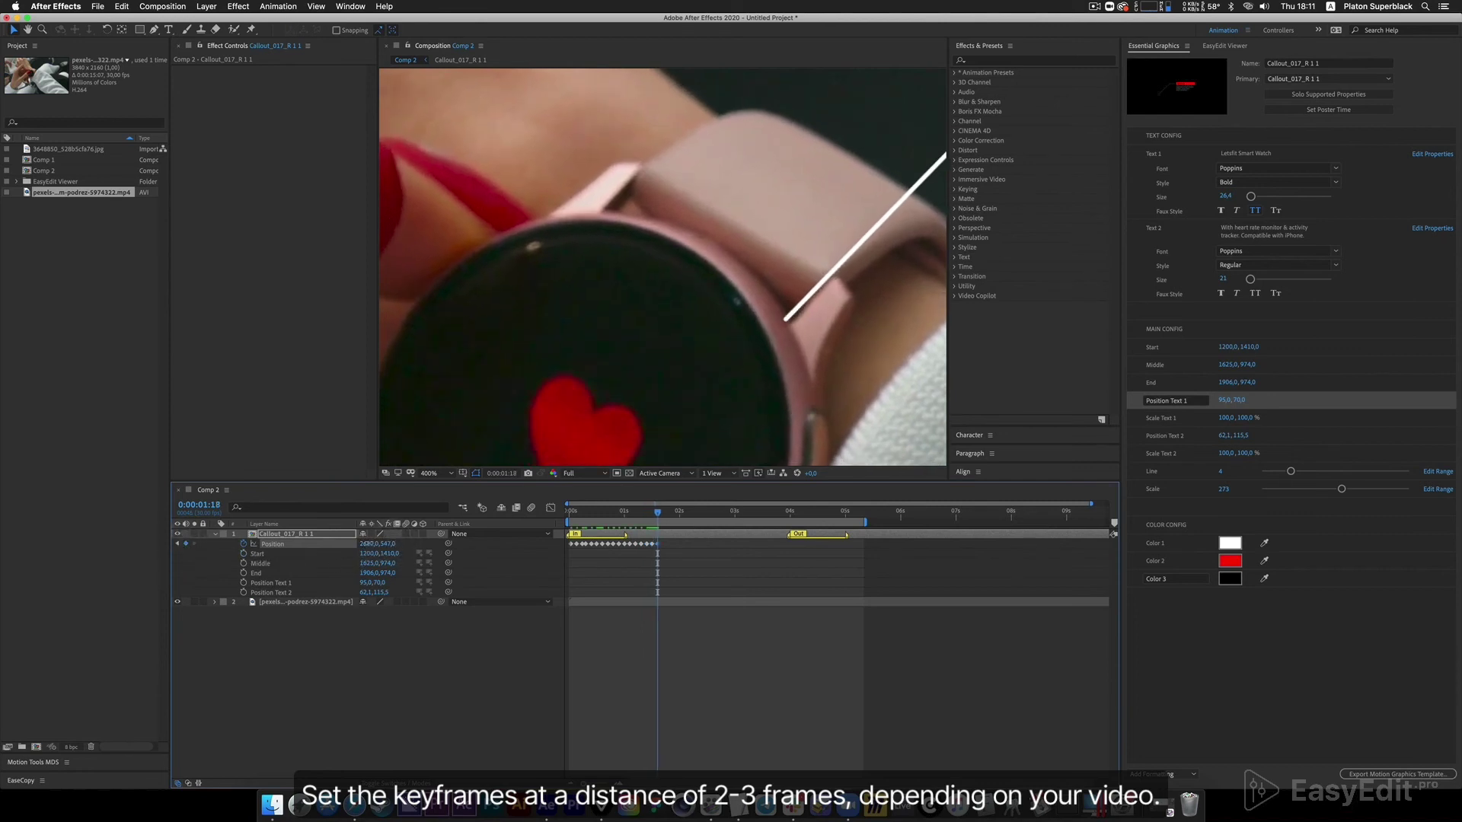
{"action": "left_click_drag", "start_coordinate": [366, 544], "coordinate": [383, 545]}
- Keyframe the callout's Position every three frames from 0:00:01:21 to 0:00:02:00, ending at about 2658, 501
{"action": "key", "text": "Page_Down"}
{"action": "key", "text": "Page_Down"}
{"action": "key", "text": "Page_Down"}
{"action": "key", "text": "Page_Down"}
{"action": "key", "text": "Page_Down"}
{"action": "key", "text": "Page_Down"}
{"action": "key", "text": "Page_Down"}
{"action": "key", "text": "Page_Down"}
{"action": "key", "text": "Page_Down"}
{"action": "key", "text": "Page_Down"}
{"action": "key", "text": "Page_Down"}
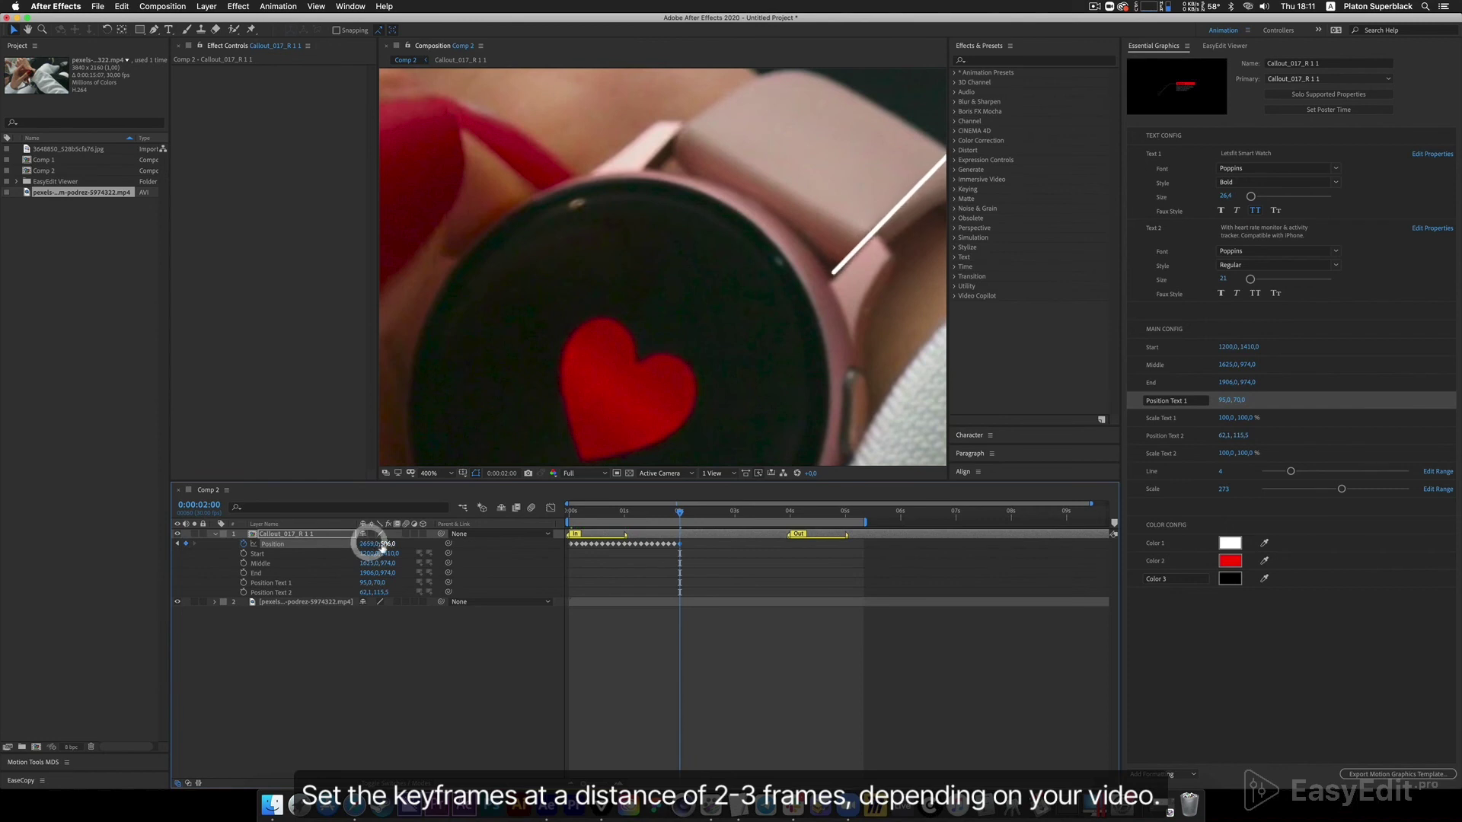
- Keyframe the callout's Position at 0:00:02:03 and 0:00:02:06, ending at about 2683, 513
{"action": "key", "text": "Page_Down"}
{"action": "key", "text": "Page_Down"}
{"action": "key", "text": "Page_Down"}
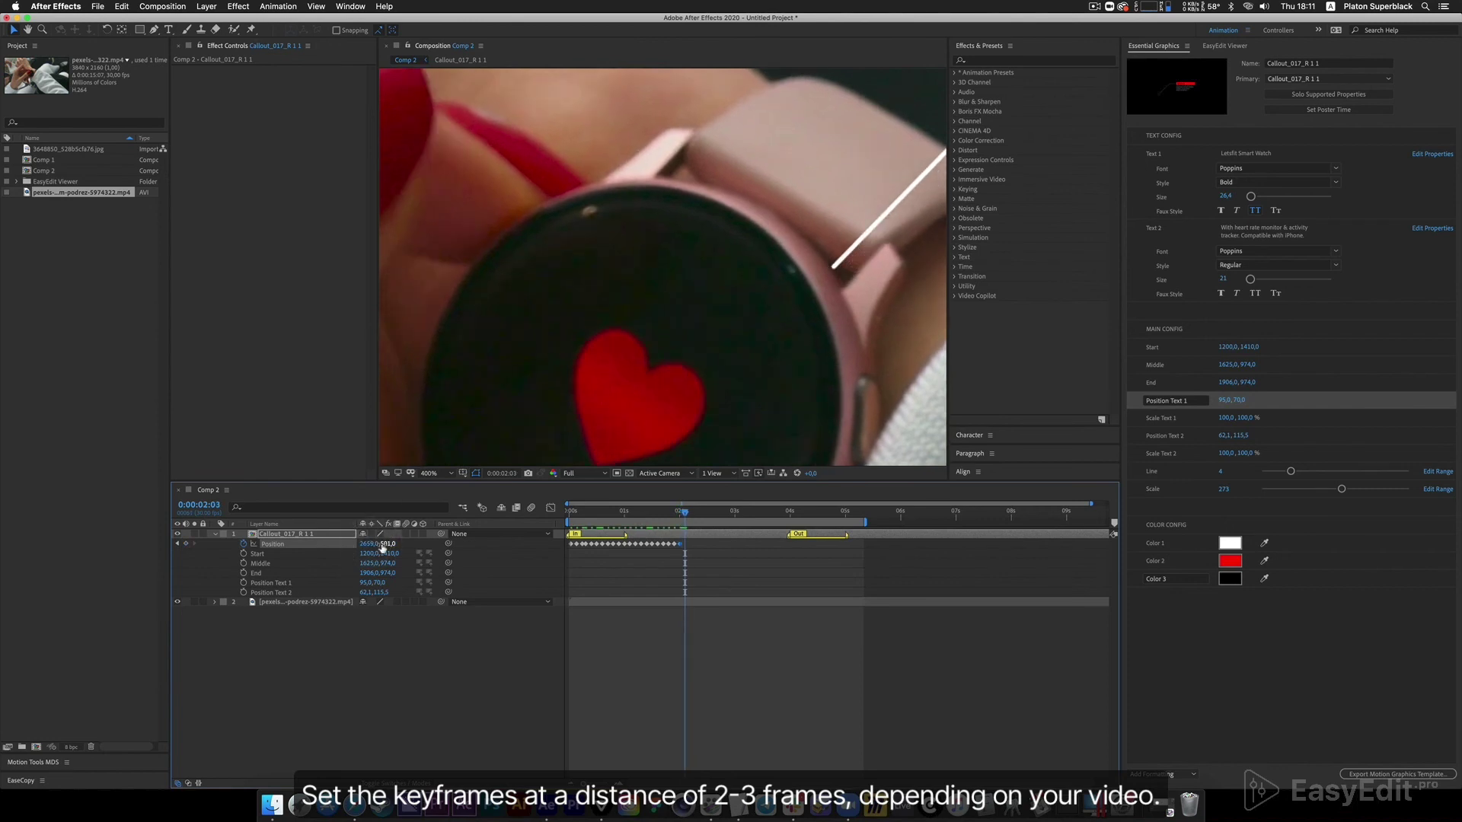
{"action": "left_click_drag", "start_coordinate": [373, 547], "coordinate": [390, 543]}
{"action": "key", "text": "Page_Down"}
{"action": "key", "text": "Page_Down"}
{"action": "key", "text": "Page_Down"}
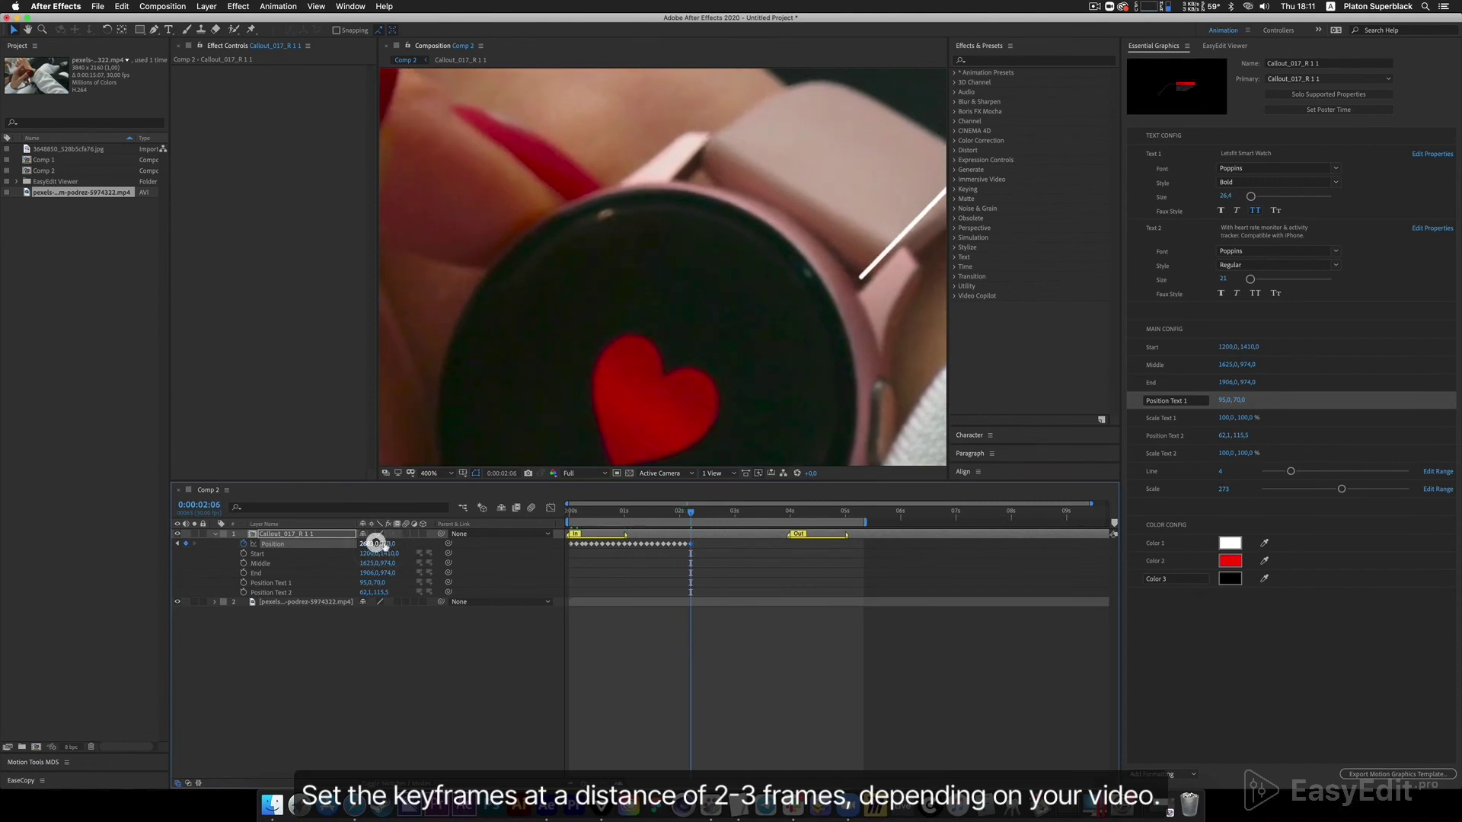
- Keyframe the callout's Position at 0:00:02:08 and 0:00:02:12, ending at about 2713, 507
{"action": "key", "text": "Page_Down"}
{"action": "key", "text": "Page_Down"}
{"action": "key", "text": "Page_Down"}
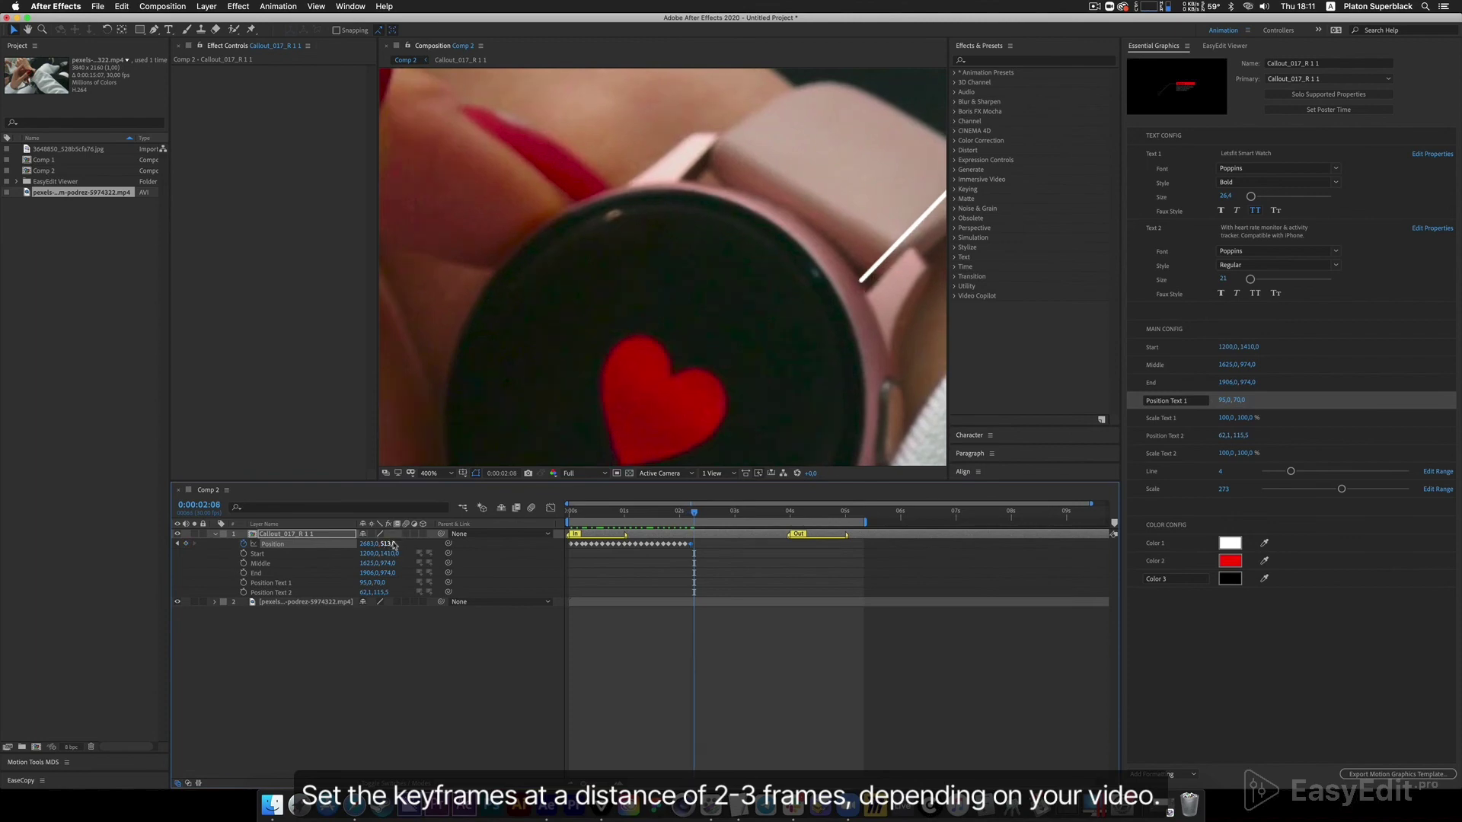
{"action": "left_click_drag", "start_coordinate": [373, 543], "coordinate": [387, 545]}
{"action": "key", "text": "Page_Down"}
{"action": "key", "text": "Page_Down"}
{"action": "key", "text": "Page_Down"}
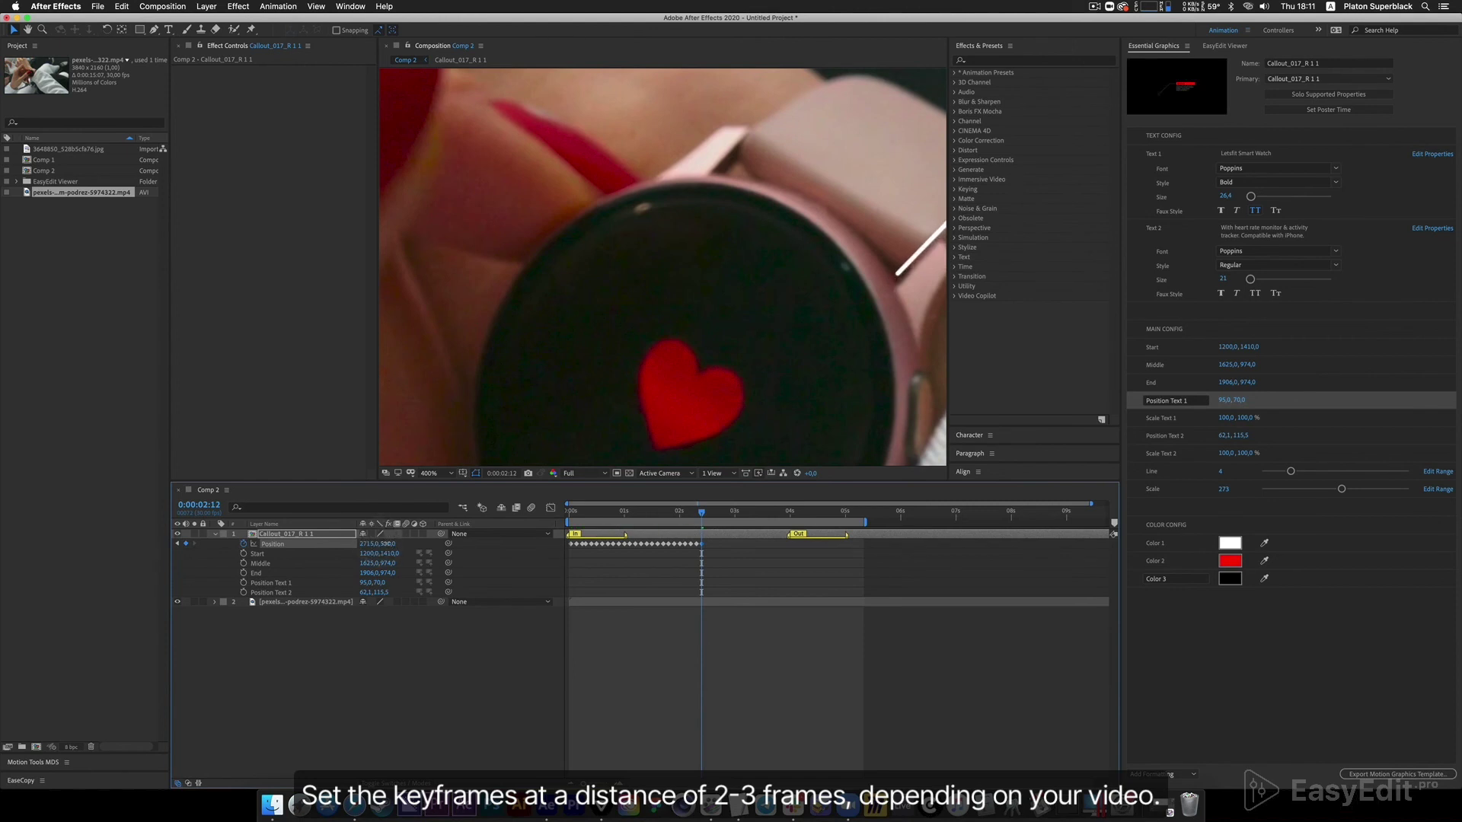
- Keyframe the callout's Position at 0:00:02:15, realigning the line start with the watch's edge
{"action": "left_click_drag", "start_coordinate": [704, 403], "coordinate": [454, 440]}
{"action": "key", "text": "Page_Down"}
{"action": "key", "text": "Page_Down"}
{"action": "key", "text": "Page_Down"}
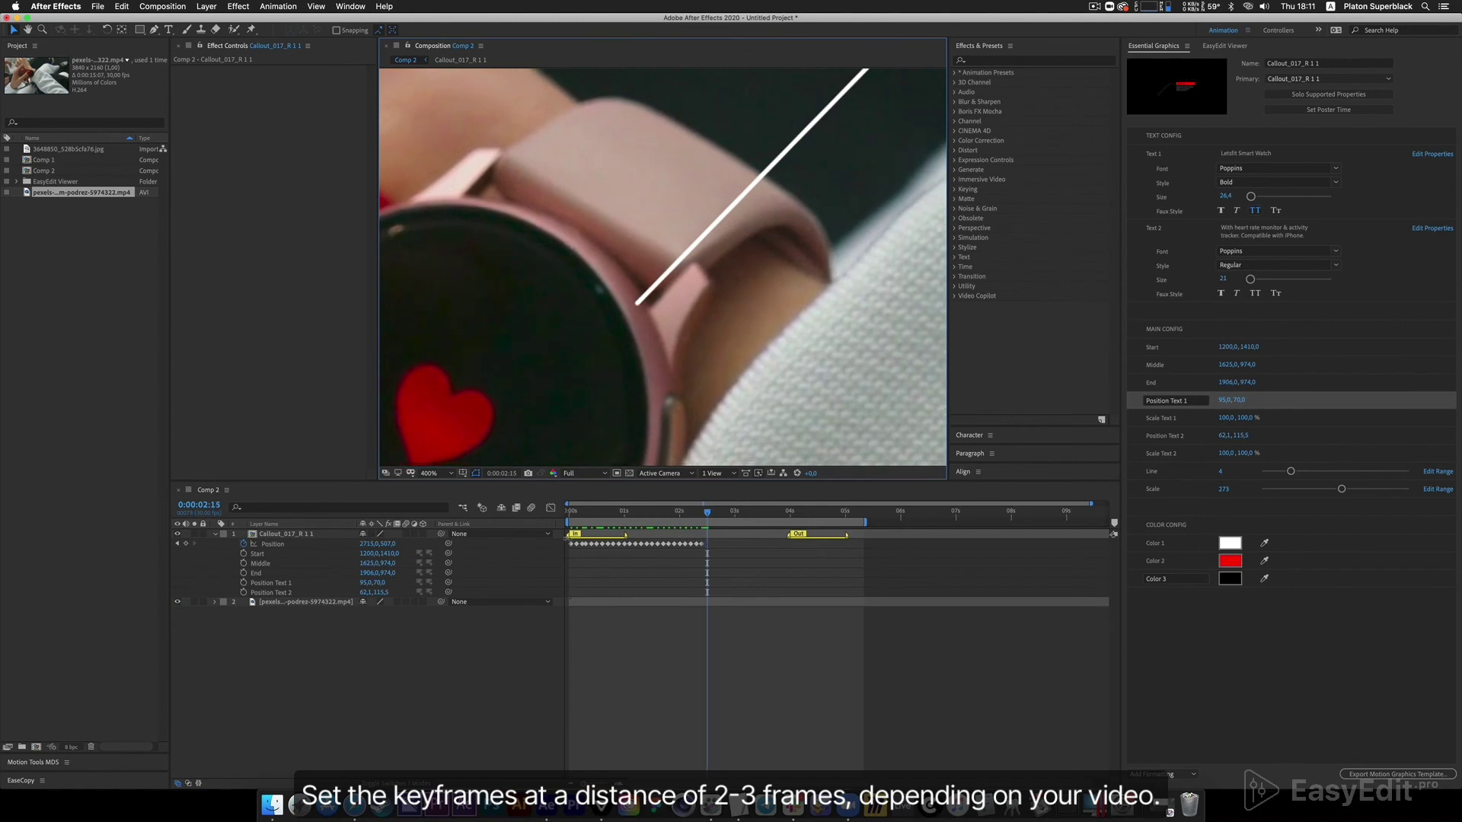
{"action": "left_click_drag", "start_coordinate": [369, 546], "coordinate": [383, 543]}
- Continue the callout's Position keyframes up to 0:00:02:20, ending at about 2734, 493
{"action": "key", "text": "Page_Down"}
{"action": "key", "text": "Page_Down"}
{"action": "key", "text": "Page_Down"}
{"action": "key", "text": "Page_Down"}
{"action": "key", "text": "Page_Down"}
{"action": "key", "text": "Page_Down"}
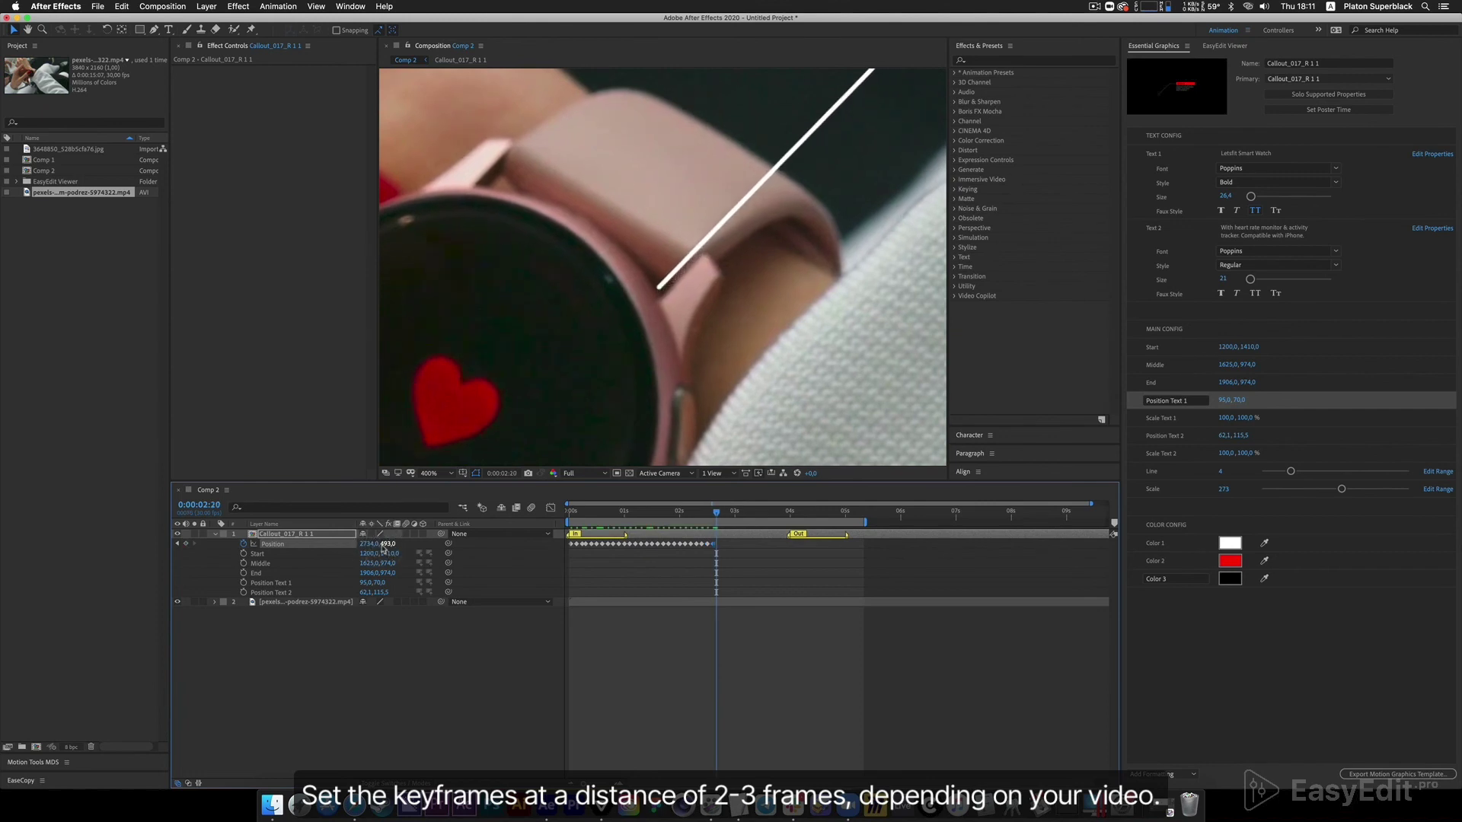
{"action": "left_click", "coordinate": [185, 545]}
- Keyframe the callout's Position at 0:00:02:24 at about 2739, 493 and three frames on at about 2745, 493
{"action": "key", "text": "Page_Down"}
{"action": "key", "text": "Page_Down"}
{"action": "key", "text": "Page_Down"}
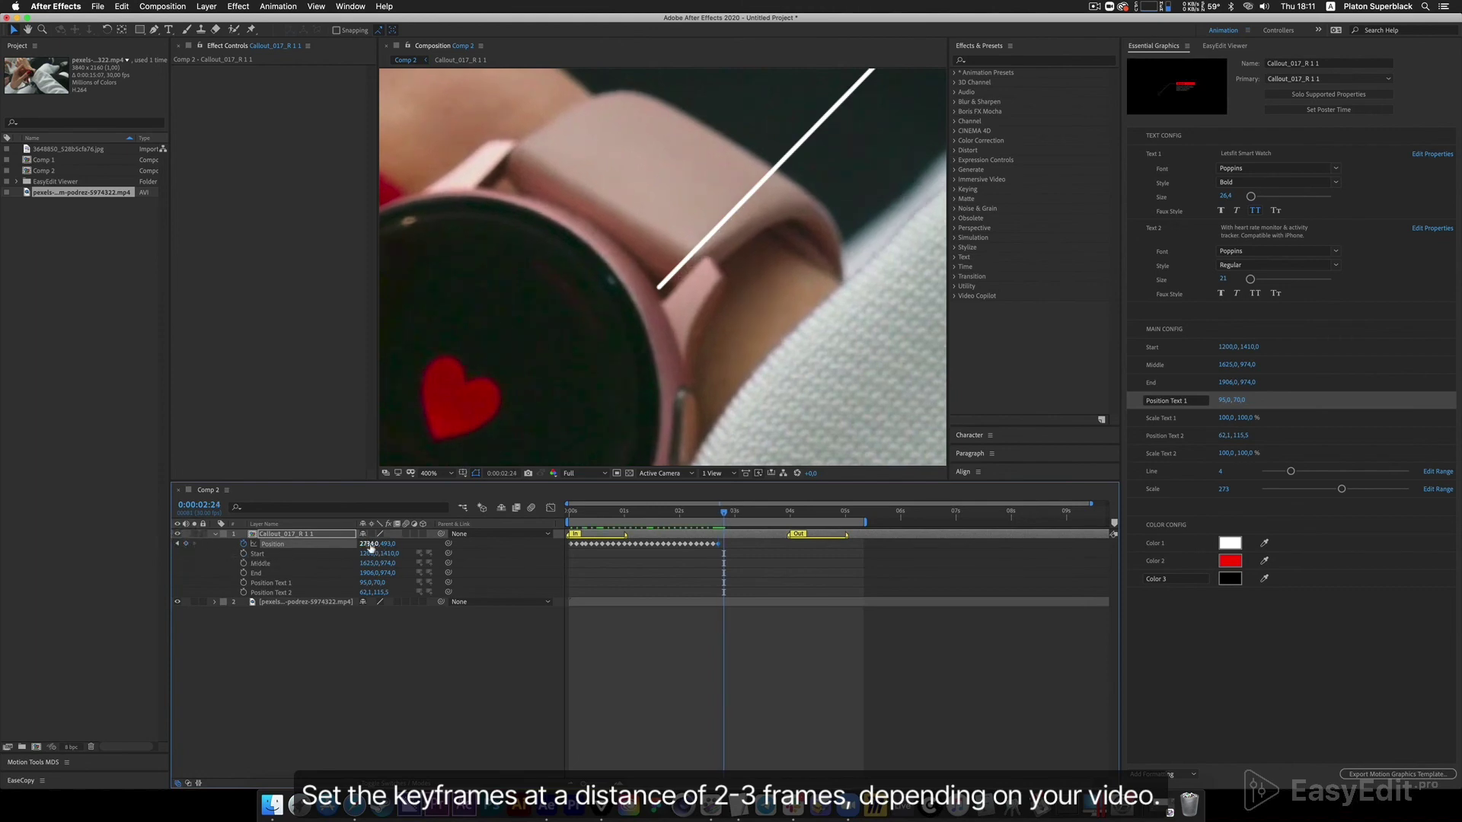
{"action": "left_click_drag", "start_coordinate": [367, 543], "coordinate": [373, 543]}
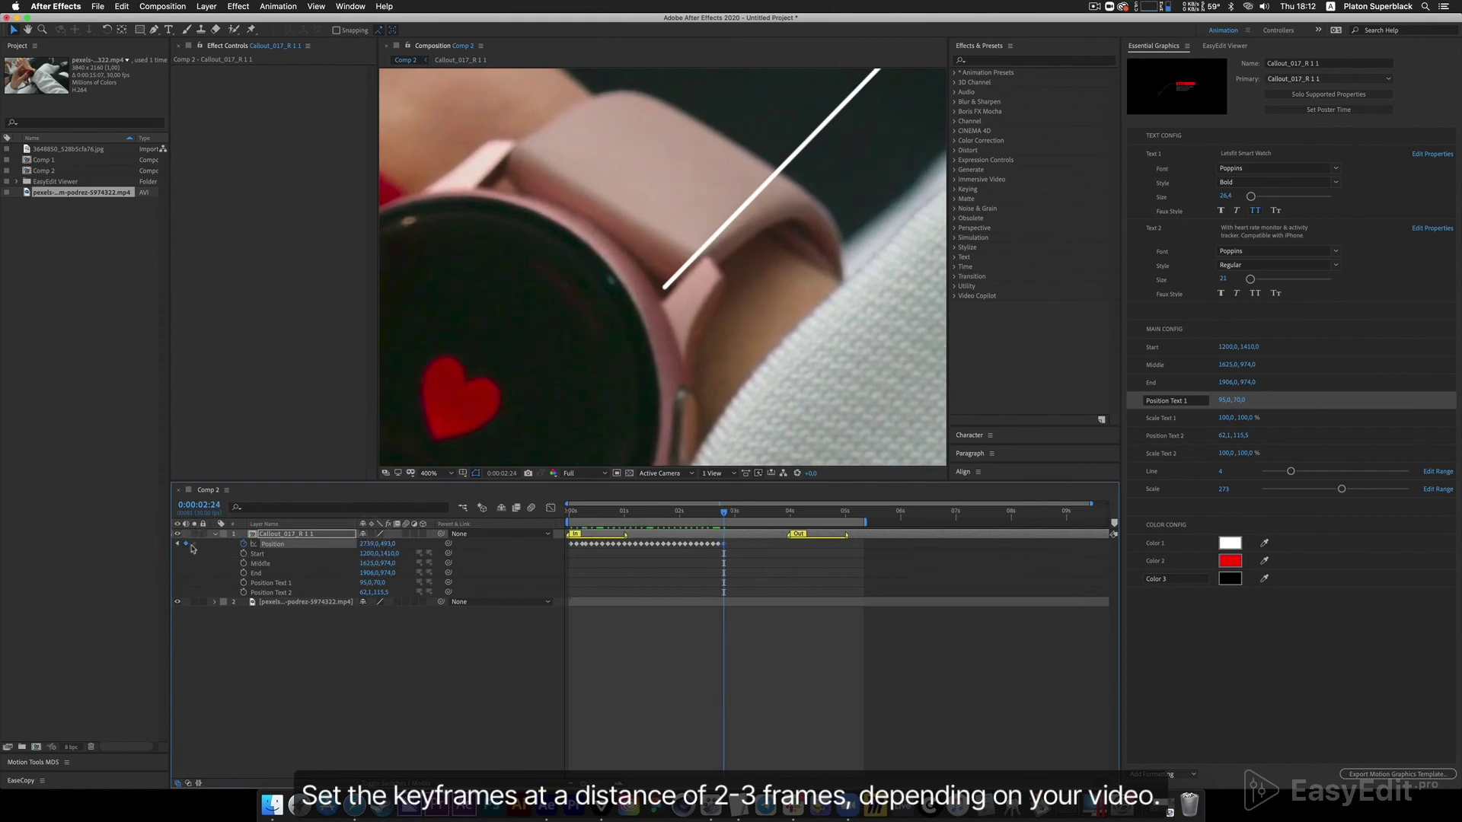
{"action": "key", "text": "Page_Down"}
{"action": "key", "text": "Page_Down"}
{"action": "key", "text": "Page_Down"}
{"action": "left_click_drag", "start_coordinate": [367, 543], "coordinate": [373, 545]}
- Keyframe the callout's Position every few frames from 0:00:03:00 to 0:00:03:10, ending at about 2763, 506
{"action": "key", "text": "Page_Down"}
{"action": "key", "text": "Page_Down"}
{"action": "key", "text": "Page_Down"}
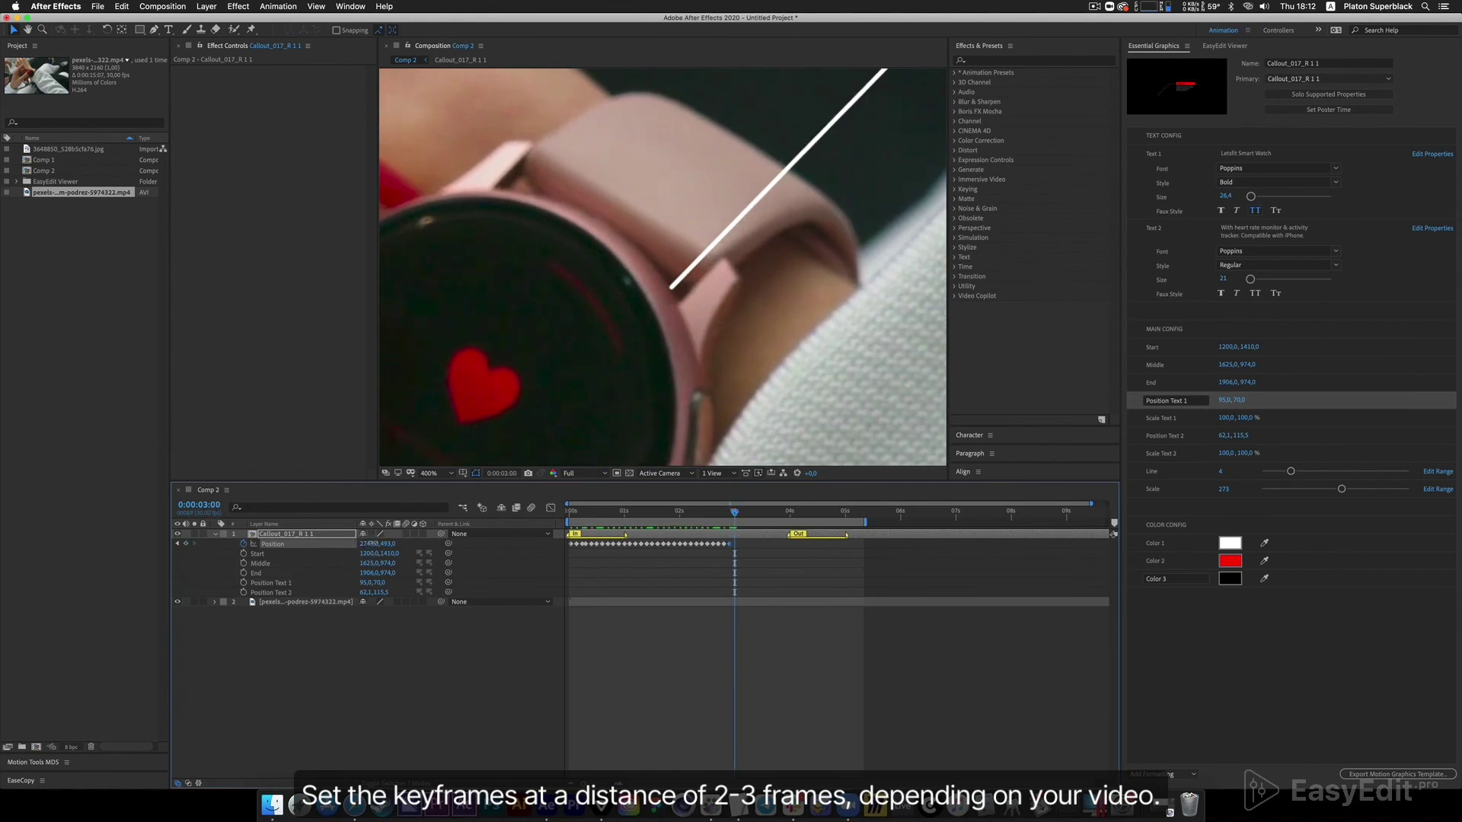
{"action": "left_click_drag", "start_coordinate": [370, 544], "coordinate": [389, 544]}
{"action": "key", "text": "Page_Down"}
{"action": "key", "text": "Page_Down"}
{"action": "key", "text": "Page_Down"}
{"action": "key", "text": "Page_Down"}
{"action": "key", "text": "Page_Down"}
{"action": "key", "text": "Page_Down"}
{"action": "key", "text": "Page_Down"}
{"action": "key", "text": "Page_Down"}
{"action": "key", "text": "Page_Down"}
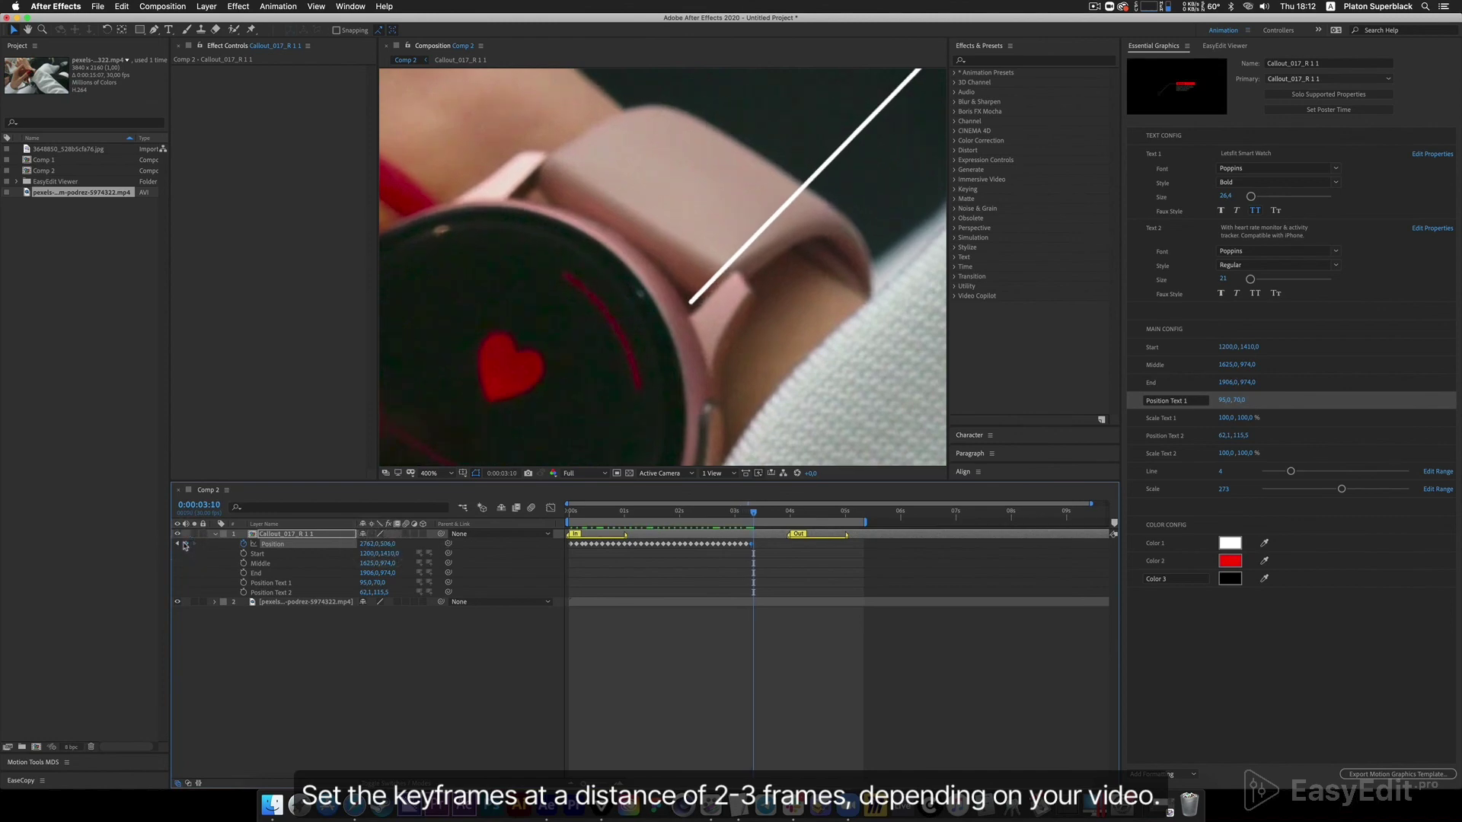
- Keyframe the callout's Position at 0:00:03:12 at about 2770, 506 and at 0:00:03:15 at about 2774, 506
{"action": "key", "text": "Page_Down"}
{"action": "key", "text": "Page_Down"}
{"action": "key", "text": "Page_Down"}
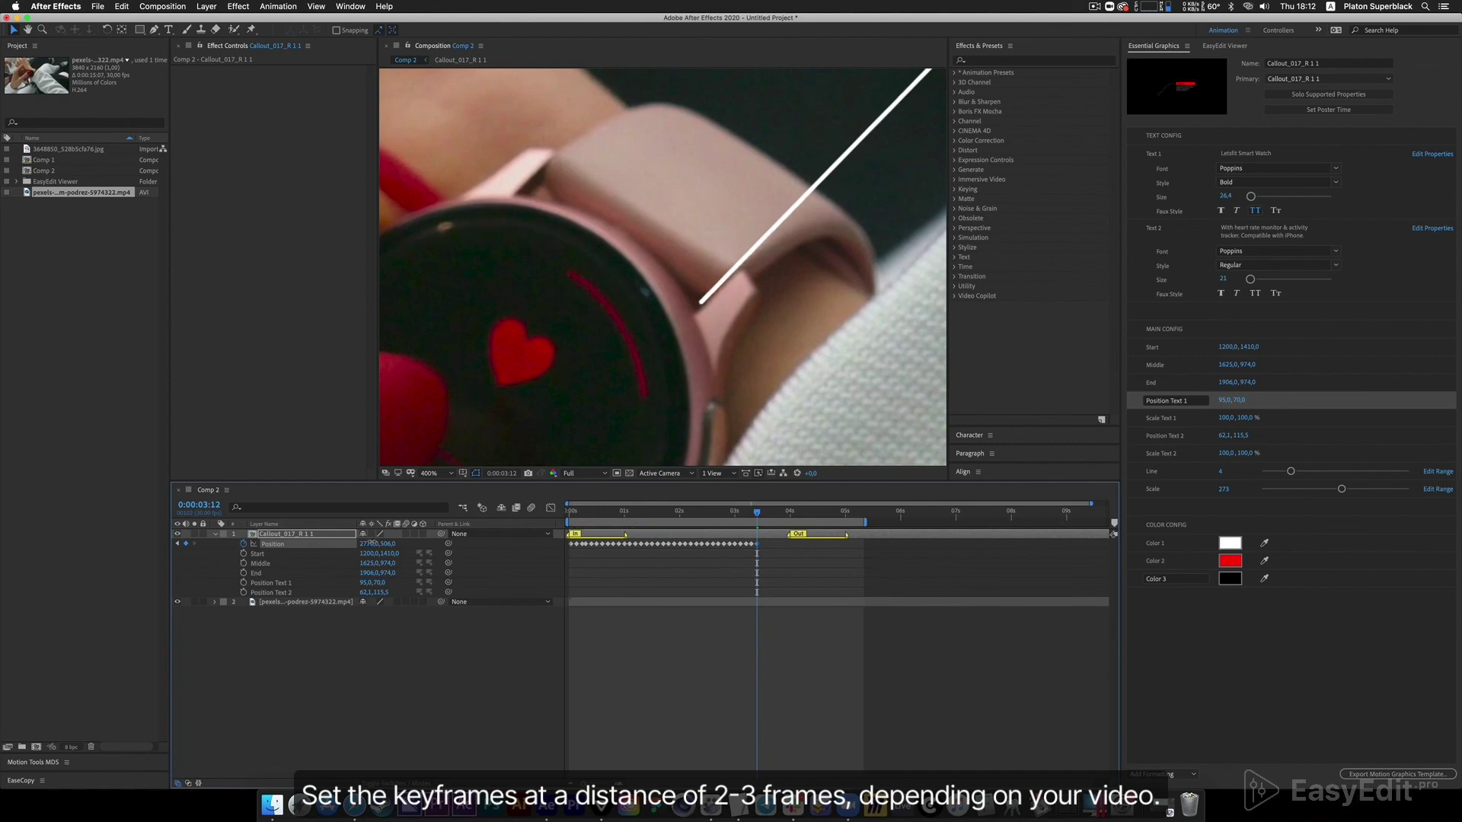
{"action": "key", "text": "Page_Down"}
{"action": "key", "text": "Page_Down"}
{"action": "key", "text": "Page_Down"}
{"action": "left_click_drag", "start_coordinate": [368, 545], "coordinate": [373, 545]}
- Hold the callout's Position with a keyframe at 0:00:03:18 and realign it to the watch at 0:00:03:20
{"action": "key", "text": "Page_Down"}
{"action": "key", "text": "Page_Down"}
{"action": "key", "text": "Page_Down"}
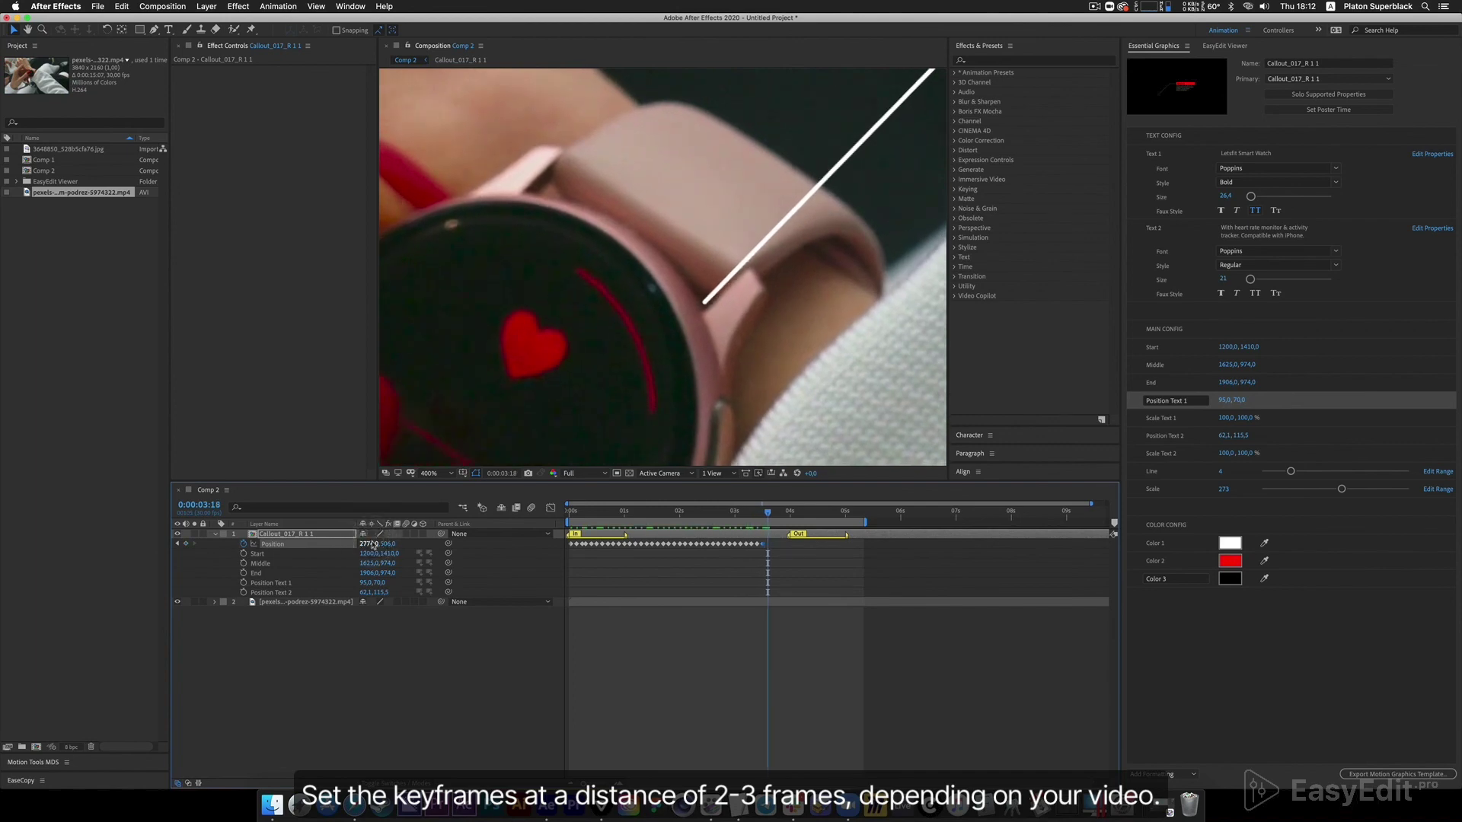
{"action": "left_click", "coordinate": [183, 543]}
{"action": "key", "text": "Page_Down"}
{"action": "key", "text": "Page_Down"}
{"action": "key", "text": "Page_Down"}
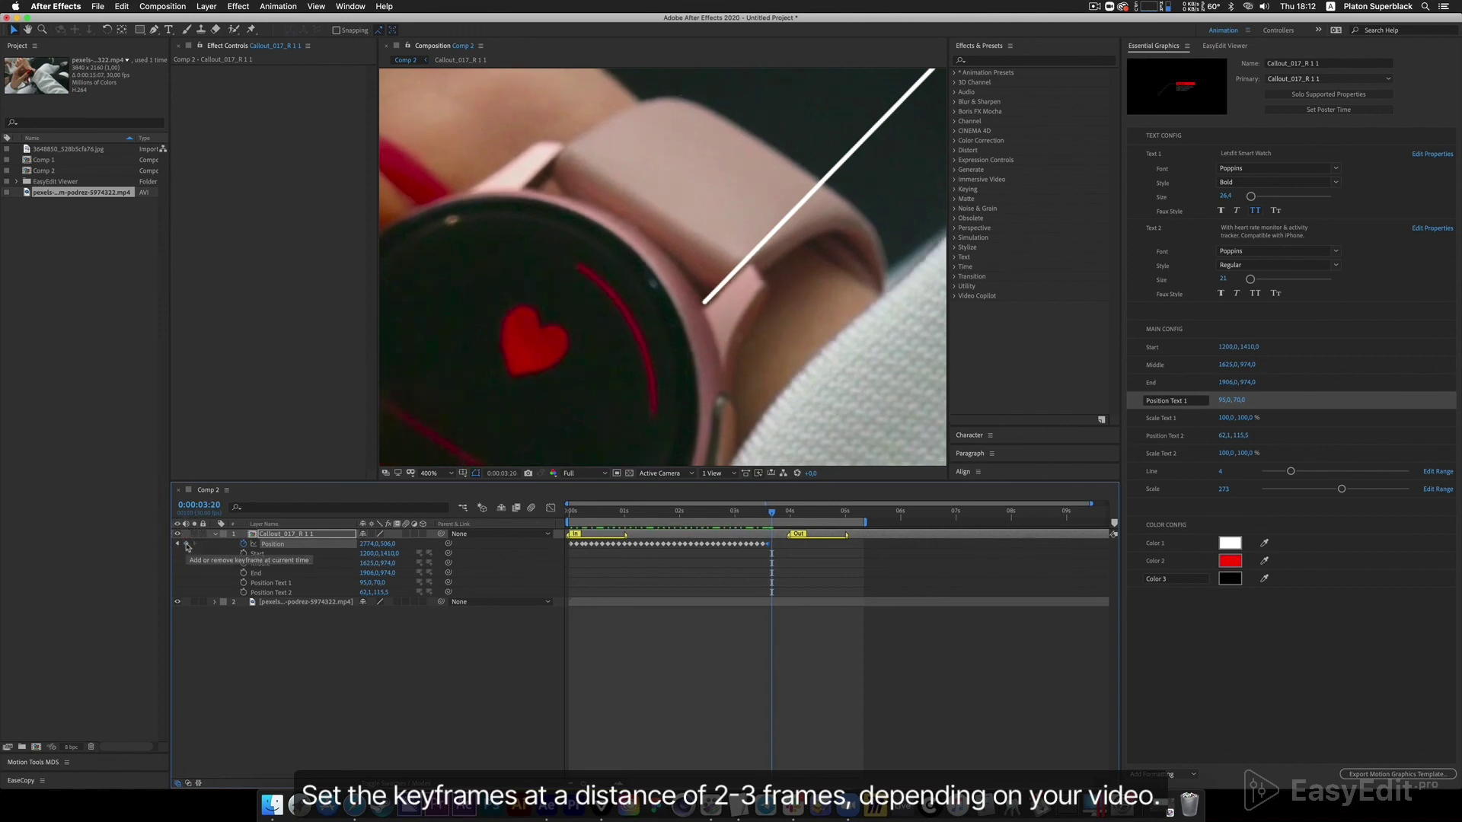
{"action": "left_click_drag", "start_coordinate": [383, 543], "coordinate": [366, 547]}
- Keyframe the callout's Position every few frames up to 0:00:04:06, ending at about 2765, 473
{"action": "key", "text": "Page_Down"}
{"action": "key", "text": "Page_Down"}
{"action": "key", "text": "Page_Down"}
{"action": "key", "text": "Page_Down"}
{"action": "key", "text": "Page_Down"}
{"action": "key", "text": "Page_Down"}
{"action": "key", "text": "Page_Down"}
{"action": "key", "text": "Page_Down"}
{"action": "key", "text": "Page_Down"}
{"action": "key", "text": "Page_Down"}
{"action": "key", "text": "Page_Down"}
{"action": "key", "text": "Page_Down"}
{"action": "key", "text": "Page_Down"}
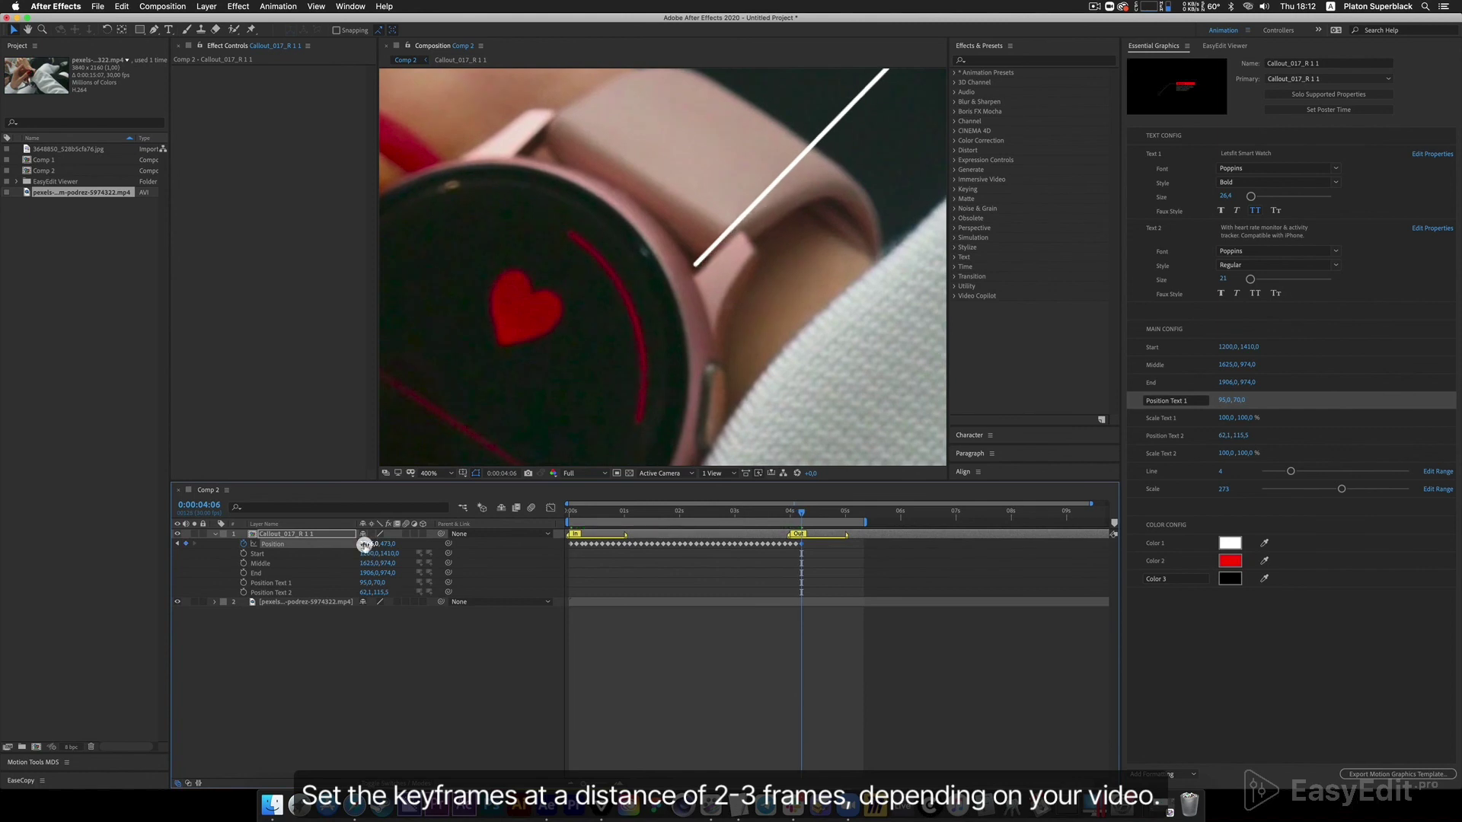
- Keyframe the callout's Position at 0:00:04:09, shifting its X value so the line tip follows the watch
{"action": "key", "text": "Page_Down"}
{"action": "key", "text": "Page_Down"}
{"action": "key", "text": "Page_Down"}
{"action": "left_click", "coordinate": [365, 543]}
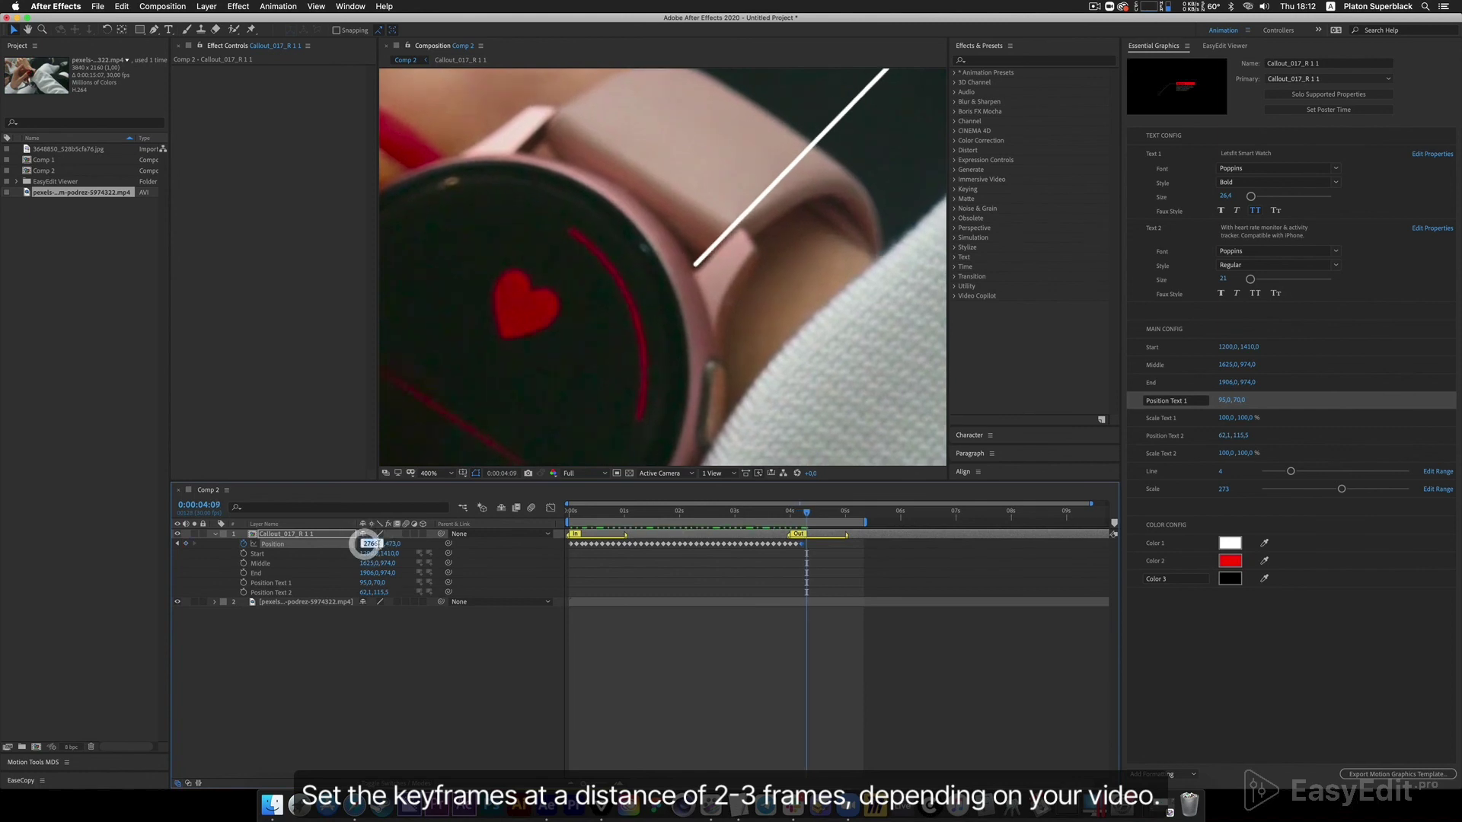
{"action": "left_click_drag", "start_coordinate": [386, 545], "coordinate": [369, 545]}
- Keyframe the callout's Position every two to three frames up to 0:00:05:00, ending at about 2787, 497
{"action": "key", "text": "Page_Down"}
{"action": "key", "text": "Page_Down"}
{"action": "key", "text": "Page_Down"}
{"action": "key", "text": "Page_Down"}
{"action": "key", "text": "Page_Down"}
{"action": "key", "text": "Page_Down"}
{"action": "key", "text": "Page_Down"}
{"action": "key", "text": "Page_Down"}
{"action": "key", "text": "Page_Down"}
{"action": "key", "text": "Page_Down"}
{"action": "key", "text": "Page_Down"}
{"action": "key", "text": "Page_Down"}
{"action": "key", "text": "Page_Down"}
{"action": "key", "text": "Page_Down"}
{"action": "key", "text": "Page_Down"}
{"action": "key", "text": "Page_Down"}
{"action": "key", "text": "Page_Down"}
{"action": "key", "text": "Page_Down"}
{"action": "key", "text": "Page_Down"}
{"action": "key", "text": "Page_Down"}
{"action": "key", "text": "Page_Down"}
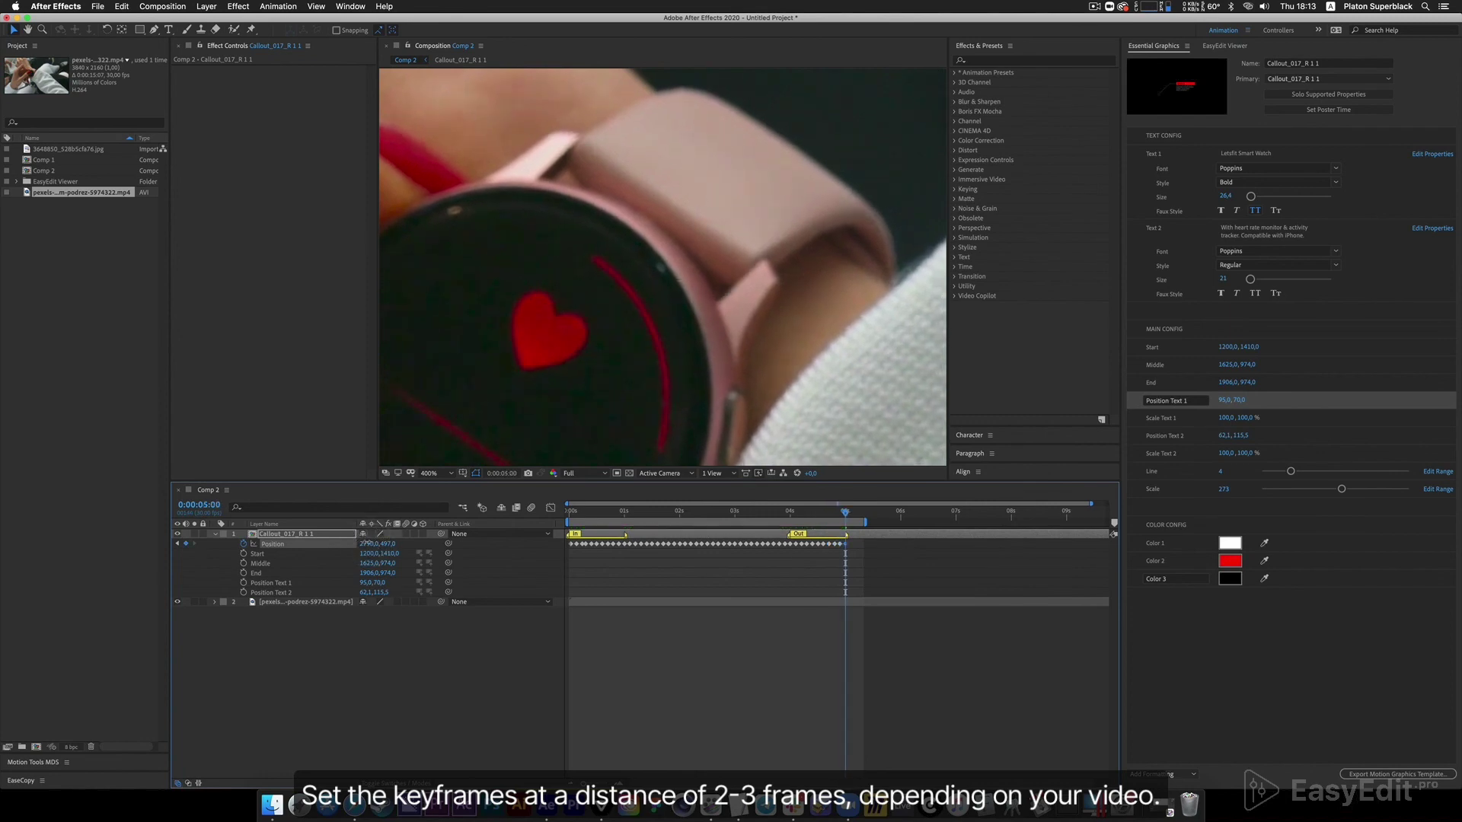
- Check the callout's alignment with the watch at 0:00:04:29, return to 0:00:05:00 and deselect the callout layer
{"action": "key", "text": "Page_Up"}
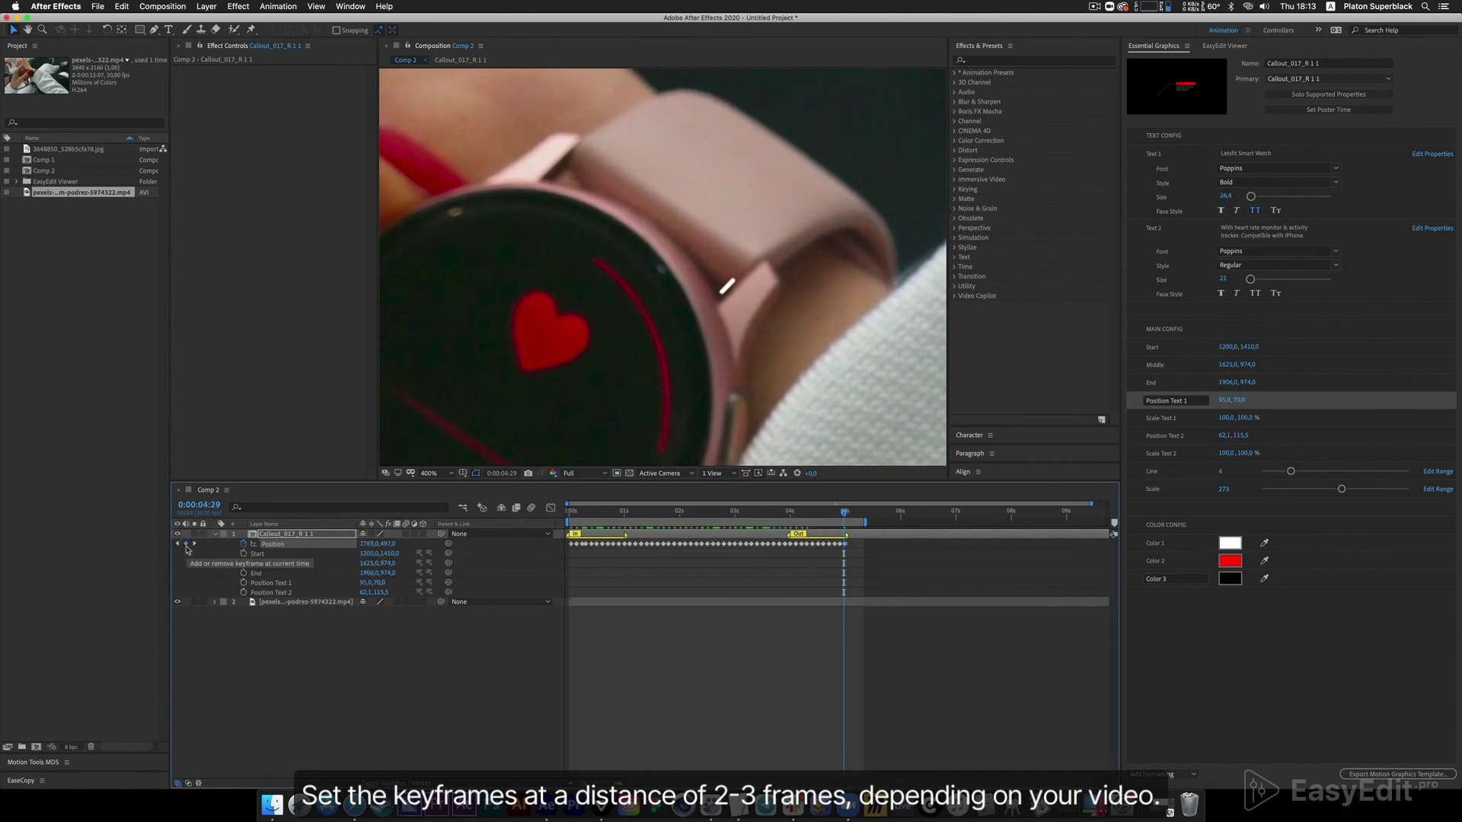
{"action": "key", "text": "Page_Down"}
{"action": "scroll", "coordinate": [631, 210], "scroll_direction": "down", "scroll_amount": 6}
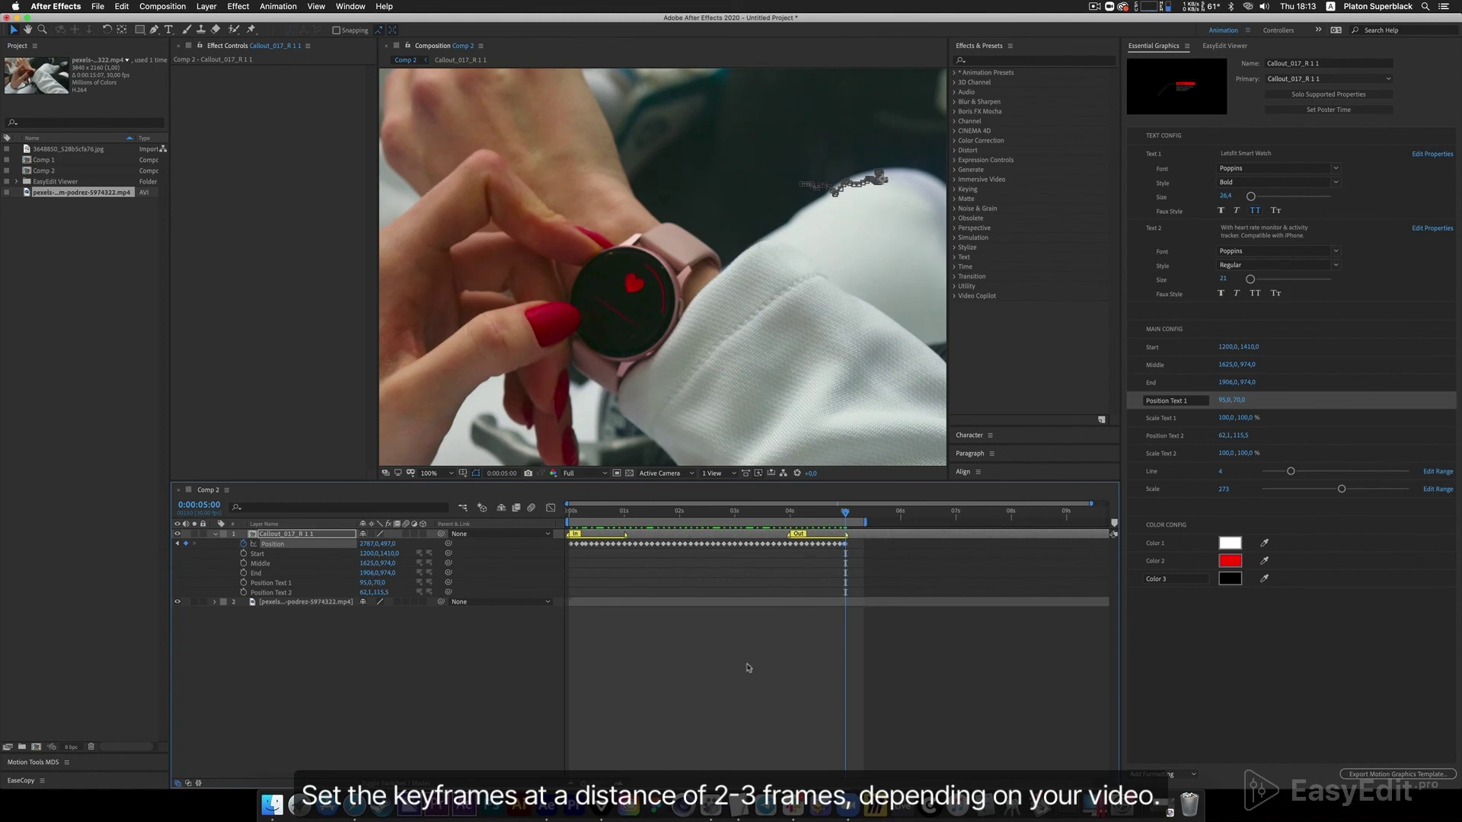
{"action": "left_click", "coordinate": [719, 678]}
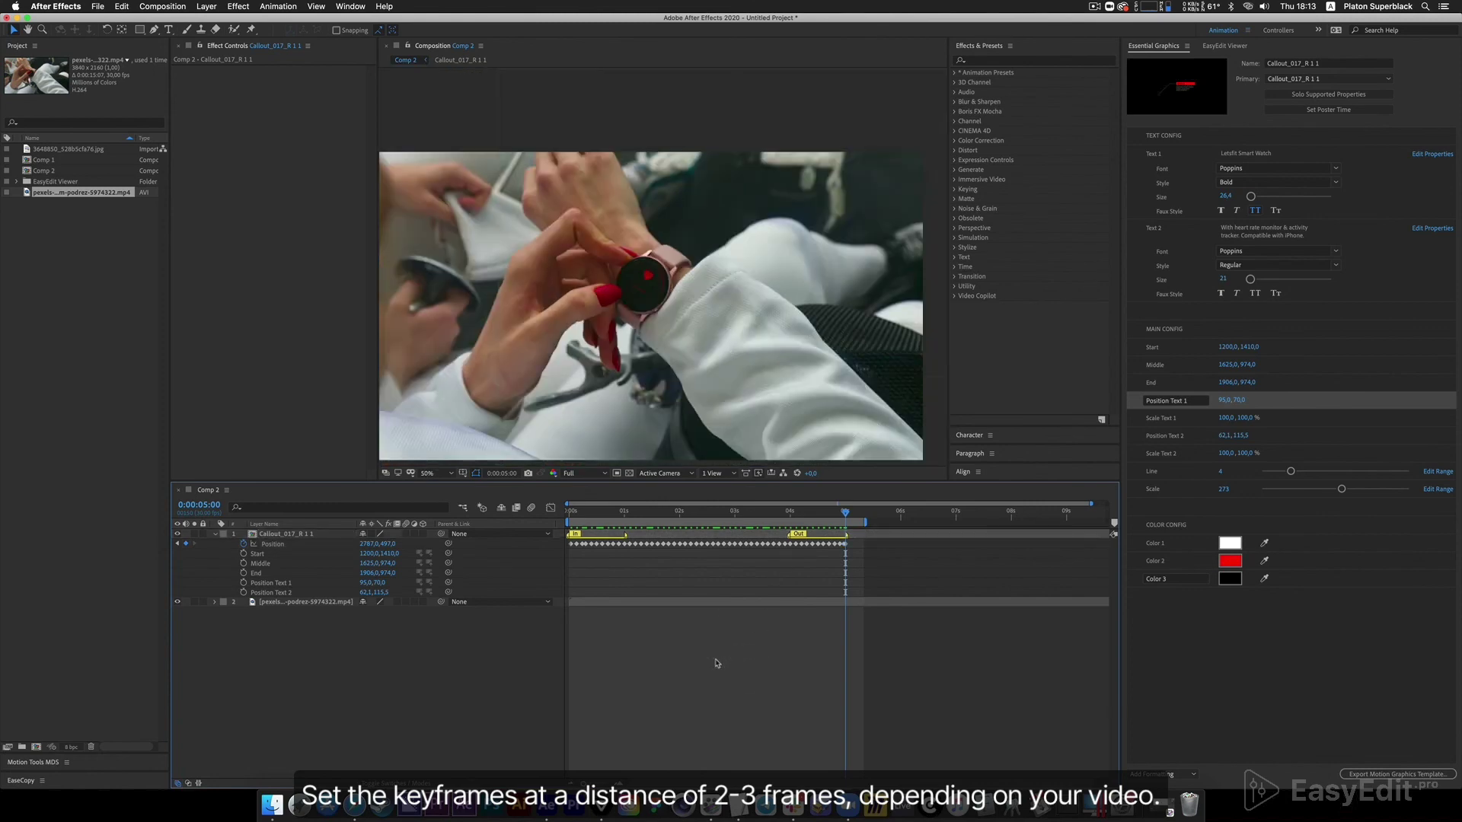